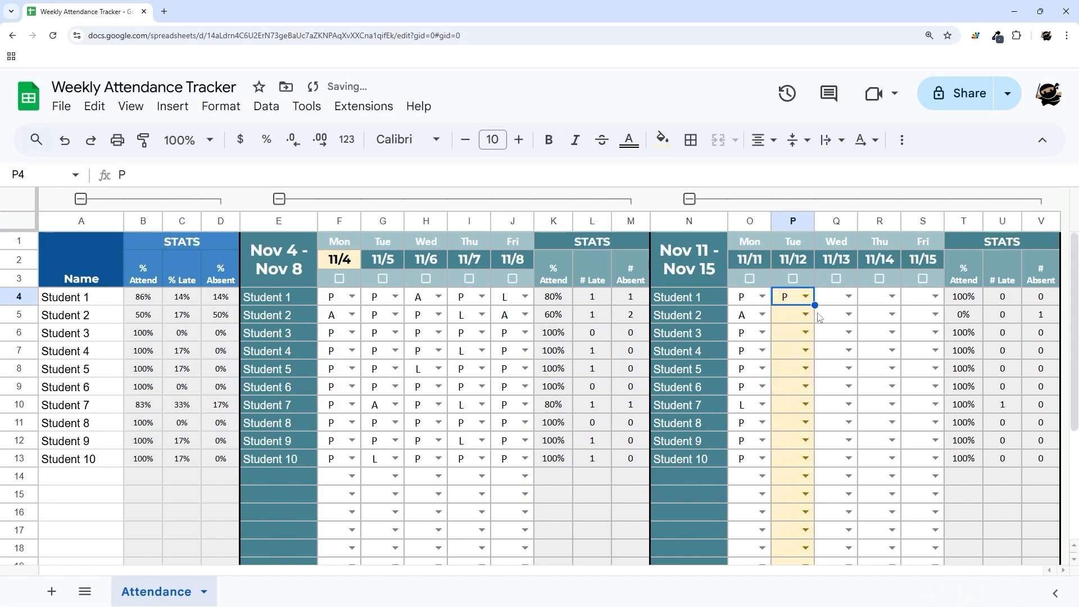
Fill the 11/12 attendance with P for Students 1 to 10, marking Student 8 as A and Student 5 as L
{"action": "left_click_drag", "start_coordinate": [806, 458], "coordinate": [806, 459]}
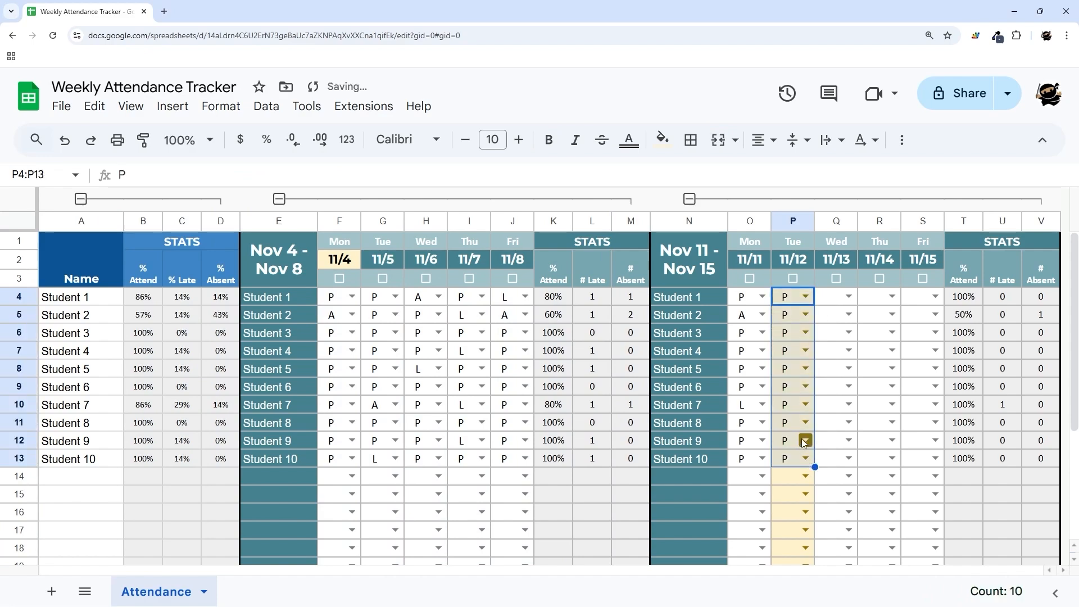
{"action": "left_click", "coordinate": [805, 422]}
{"action": "left_click", "coordinate": [787, 471]}
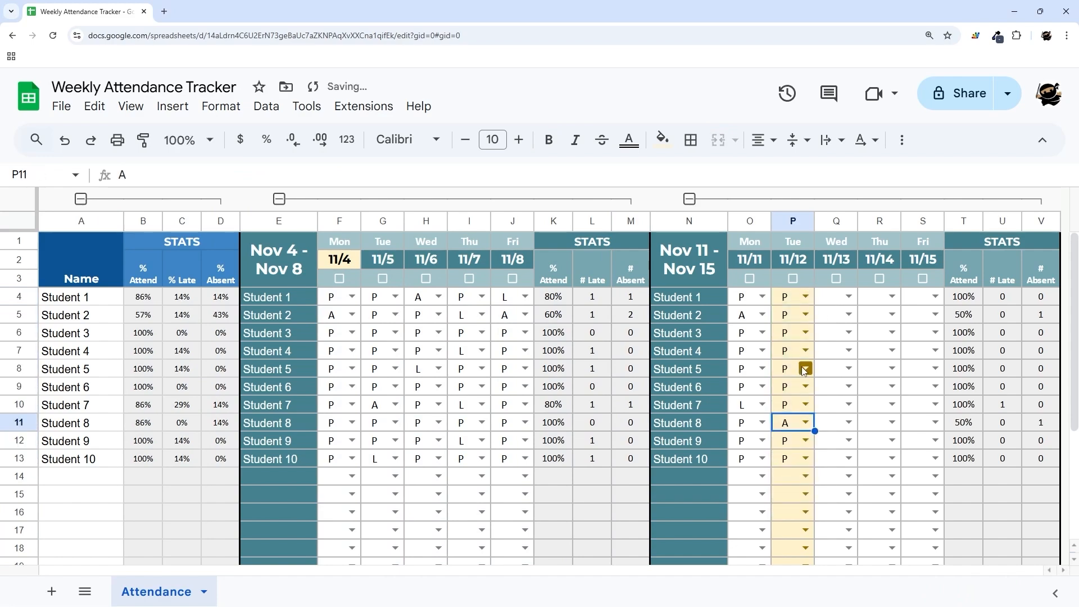
{"action": "left_click", "coordinate": [806, 368]}
{"action": "left_click", "coordinate": [792, 442]}
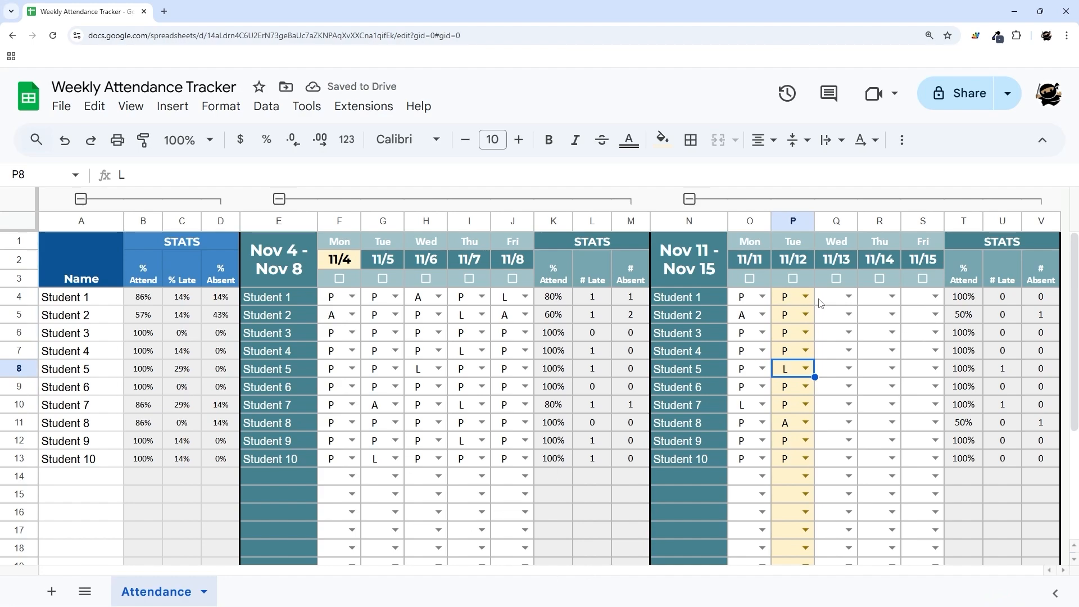
Duplicate the Nov 11 - Nov 15 block in columns N to V into nine new columns inserted directly after it, starting at W1
{"action": "left_click_drag", "start_coordinate": [1040, 221], "coordinate": [706, 222]}
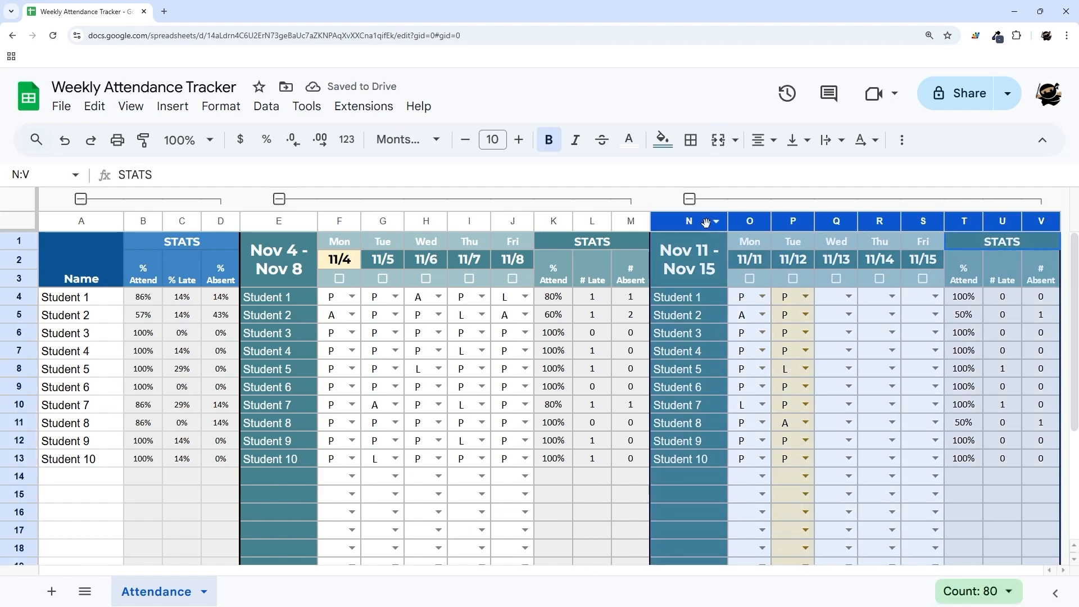
{"action": "right_click", "coordinate": [698, 223]}
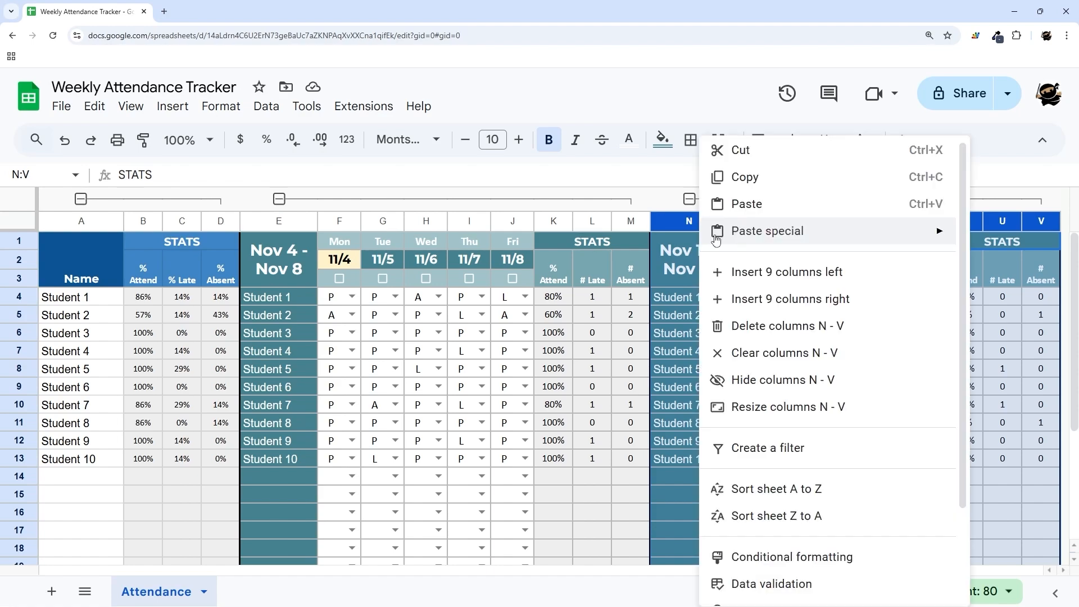
{"action": "left_click", "coordinate": [742, 177]}
{"action": "right_click", "coordinate": [702, 222]}
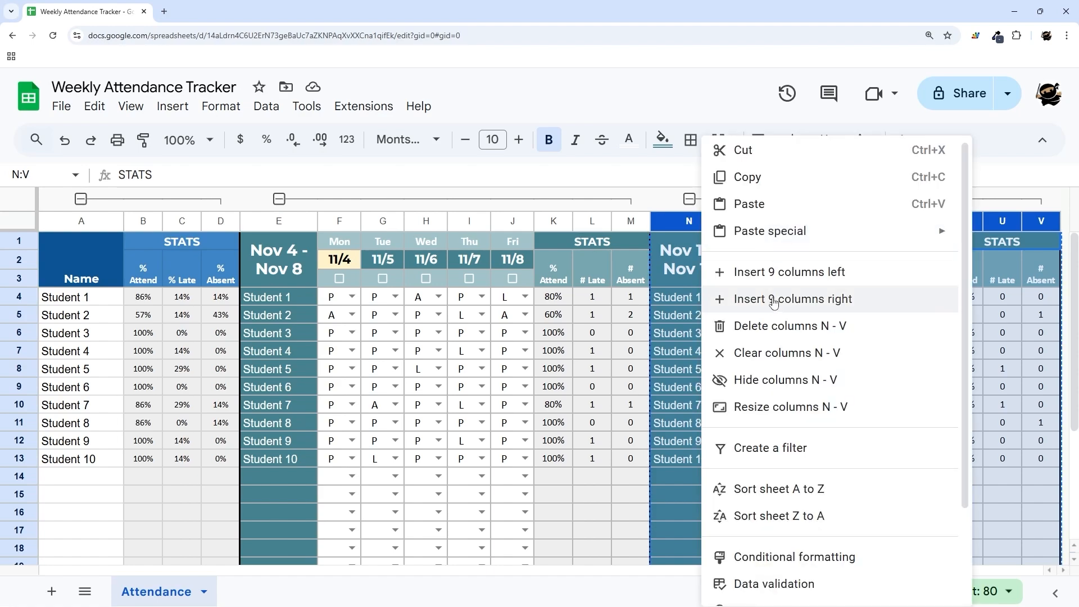
{"action": "left_click", "coordinate": [771, 299]}
{"action": "left_click", "coordinate": [824, 243]}
{"action": "right_click", "coordinate": [824, 244]}
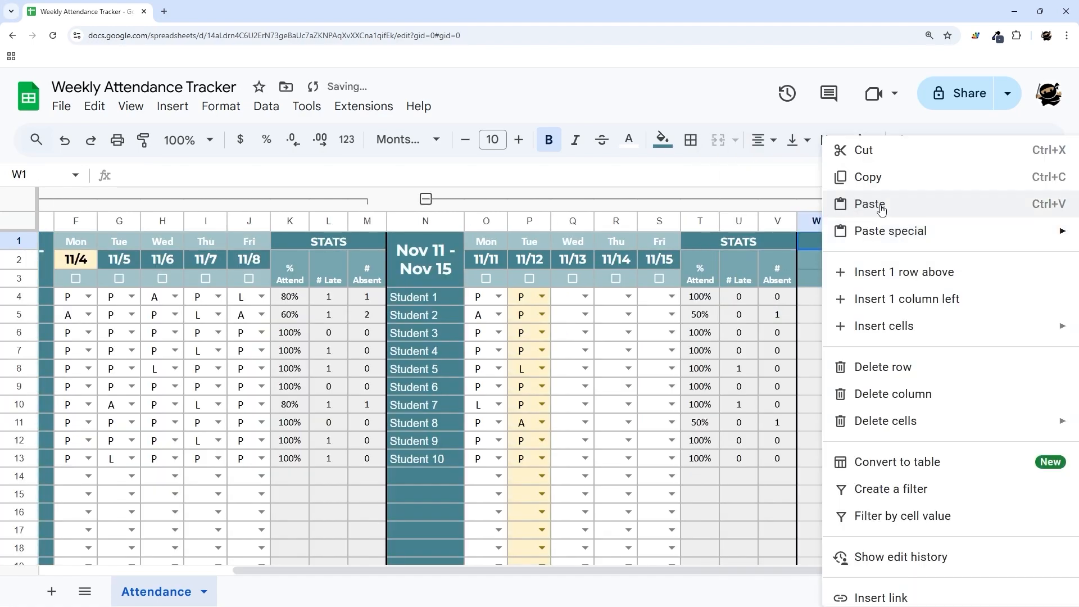
{"action": "left_click", "coordinate": [862, 204]}
{"action": "left_click_drag", "start_coordinate": [709, 575], "coordinate": [846, 579]}
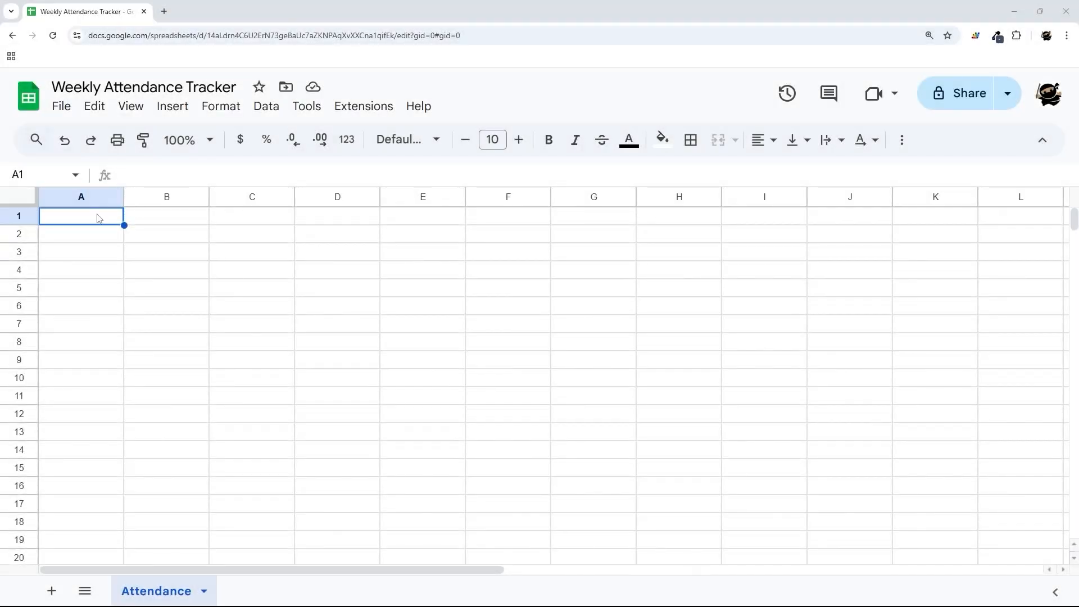
Merge cells A1:A3 and enter the heading Name in the merged cell
{"action": "left_click_drag", "start_coordinate": [98, 218], "coordinate": [72, 264]}
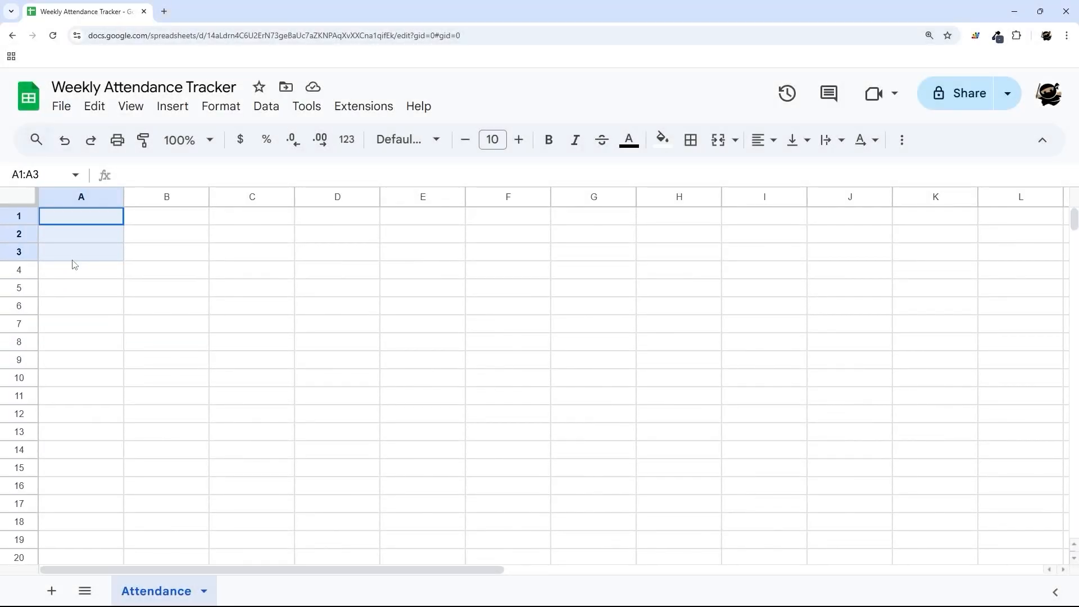
{"action": "left_click", "coordinate": [721, 141]}
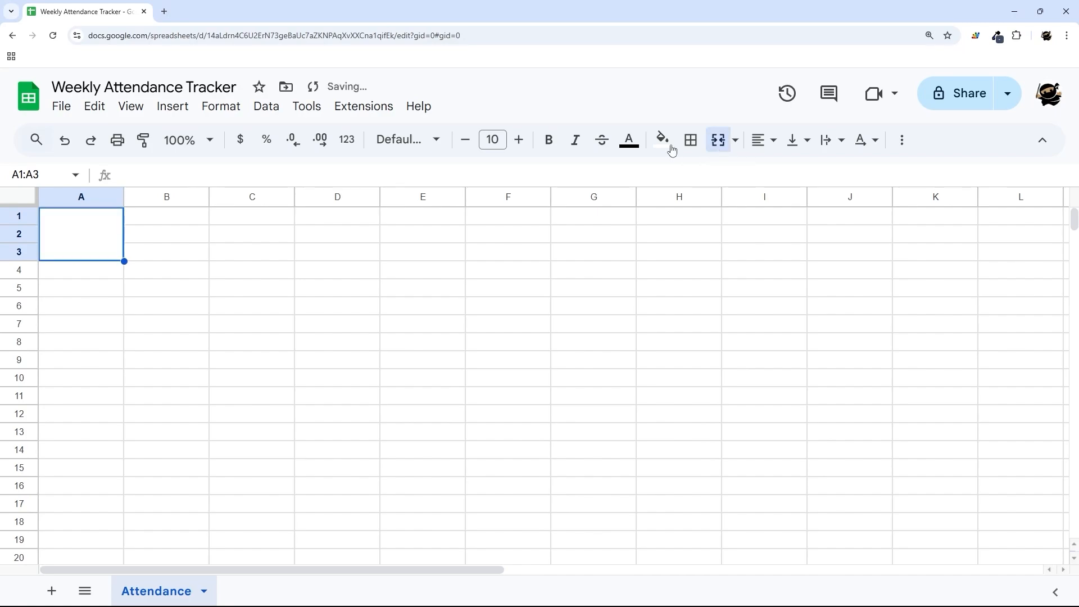
{"action": "type", "text": "Name"}
{"action": "left_click", "coordinate": [98, 245]}
Enter Student 1 in A4 and fill the series down to Student 10 in A13
{"action": "left_click", "coordinate": [88, 270]}
{"action": "type", "text": "S"}
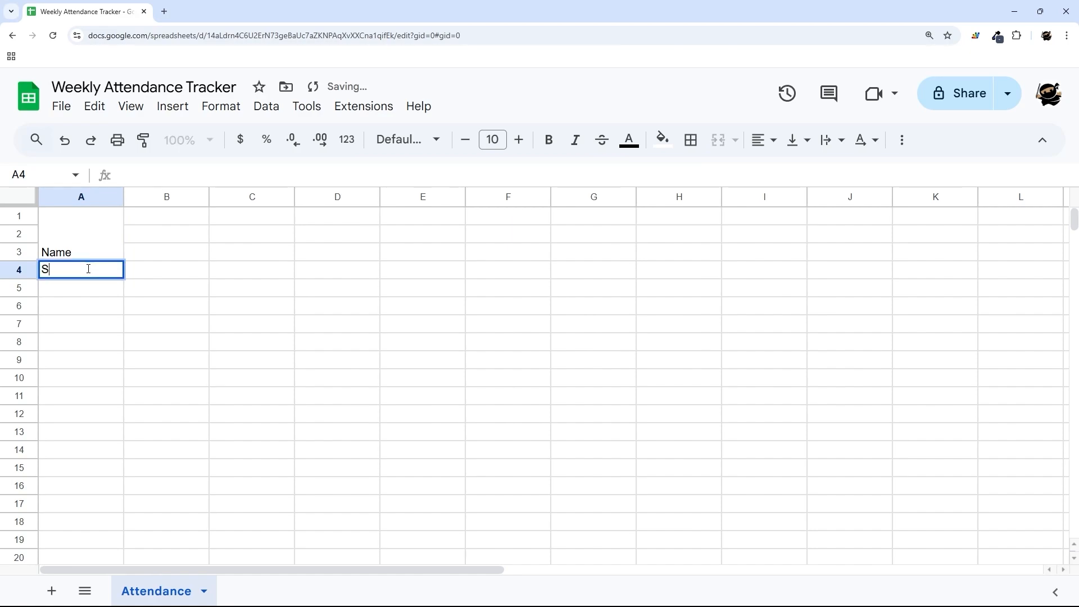
{"action": "type", "text": "utd"}
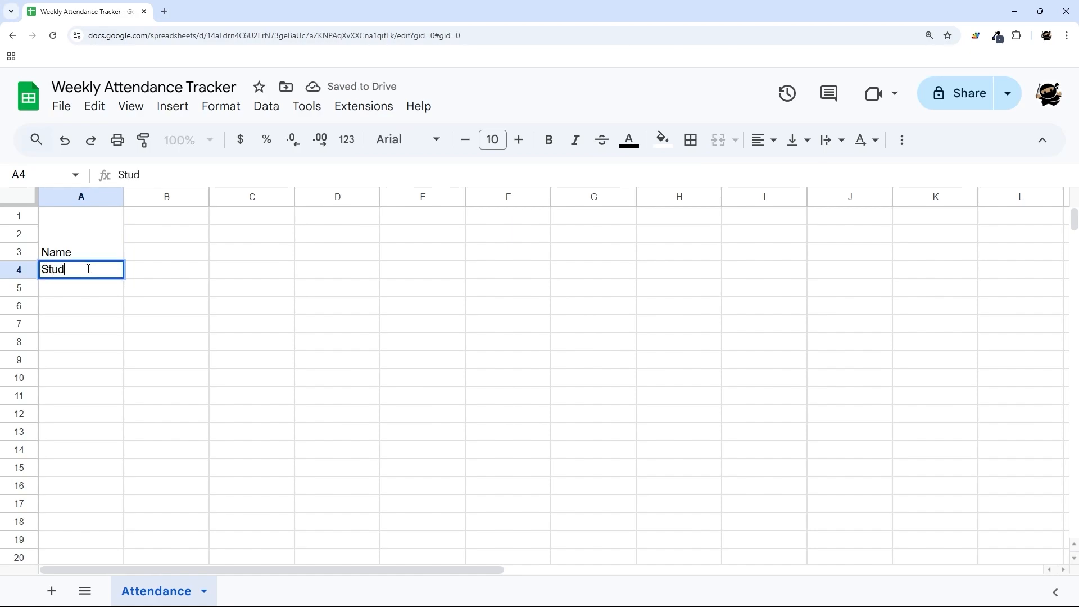
{"action": "type", "text": "ent 1"}
{"action": "key", "text": "Return"}
{"action": "left_click", "coordinate": [90, 271]}
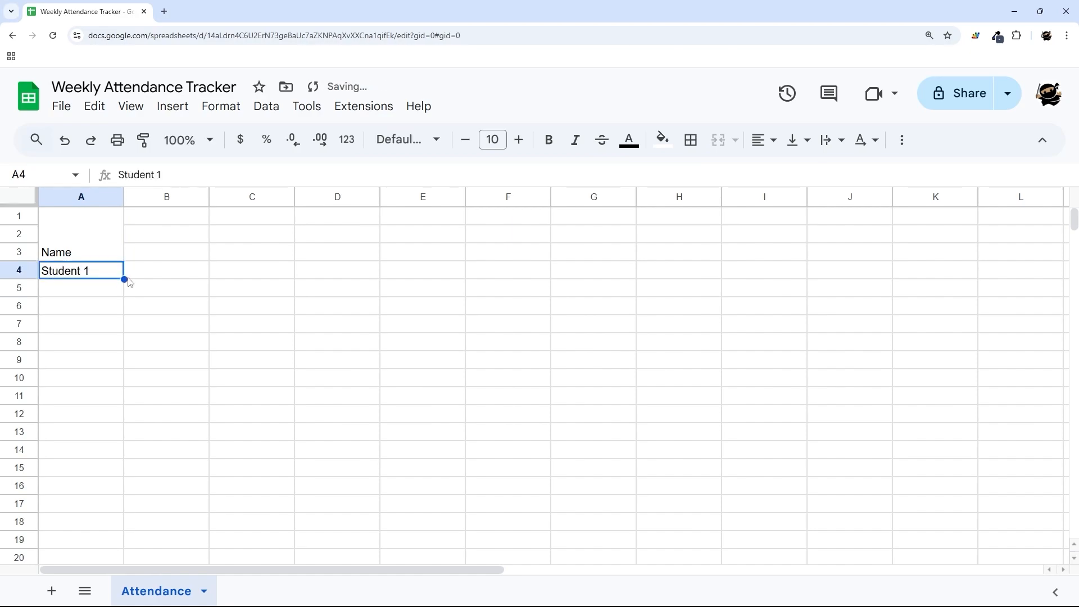
{"action": "left_click_drag", "start_coordinate": [124, 279], "coordinate": [94, 433]}
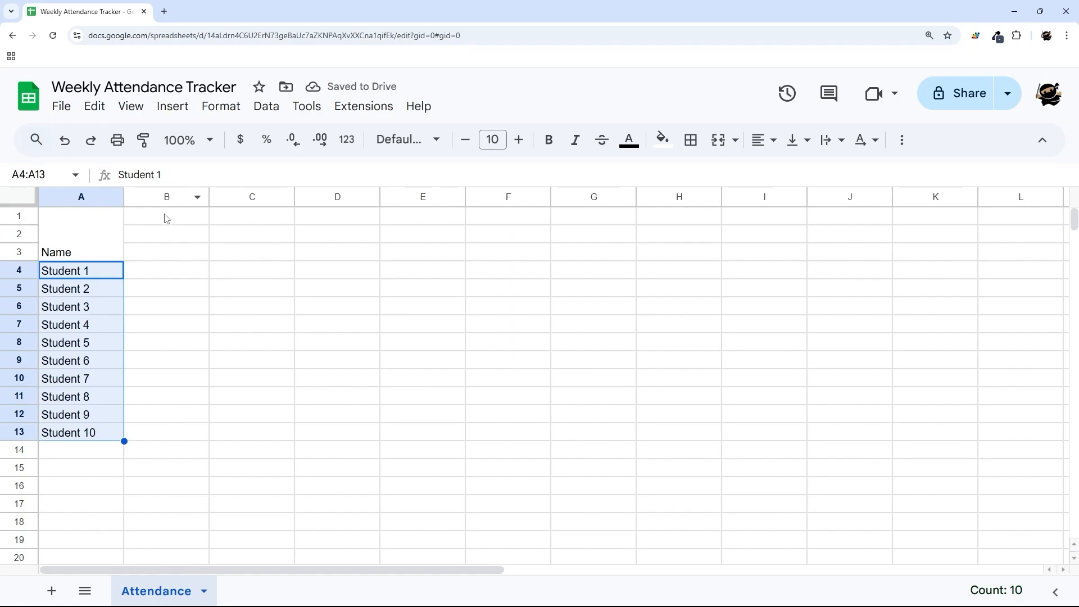
Enter the heading STATS in cell B1
{"action": "left_click_drag", "start_coordinate": [167, 218], "coordinate": [344, 258]}
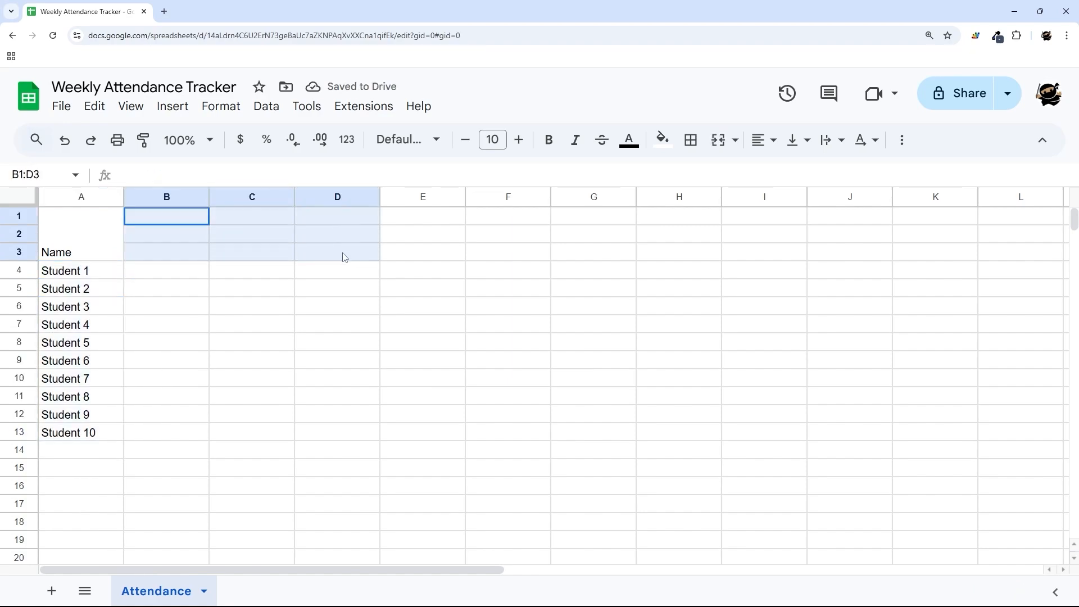
{"action": "left_click_drag", "start_coordinate": [425, 197], "coordinate": [888, 197]}
{"action": "left_click", "coordinate": [177, 225]}
{"action": "type", "text": "STATS"}
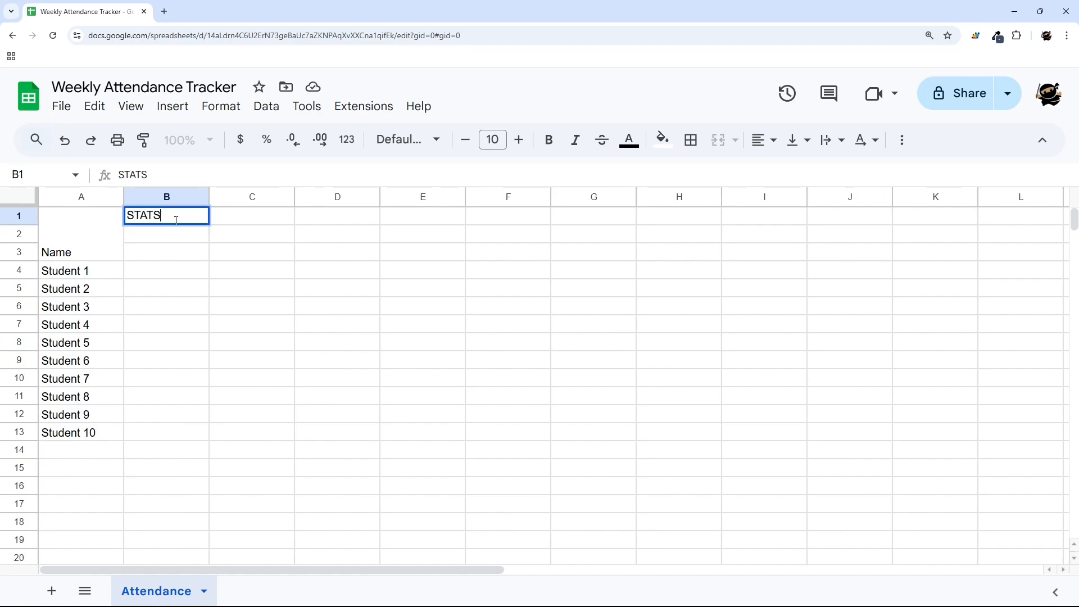
{"action": "key", "text": "Return"}
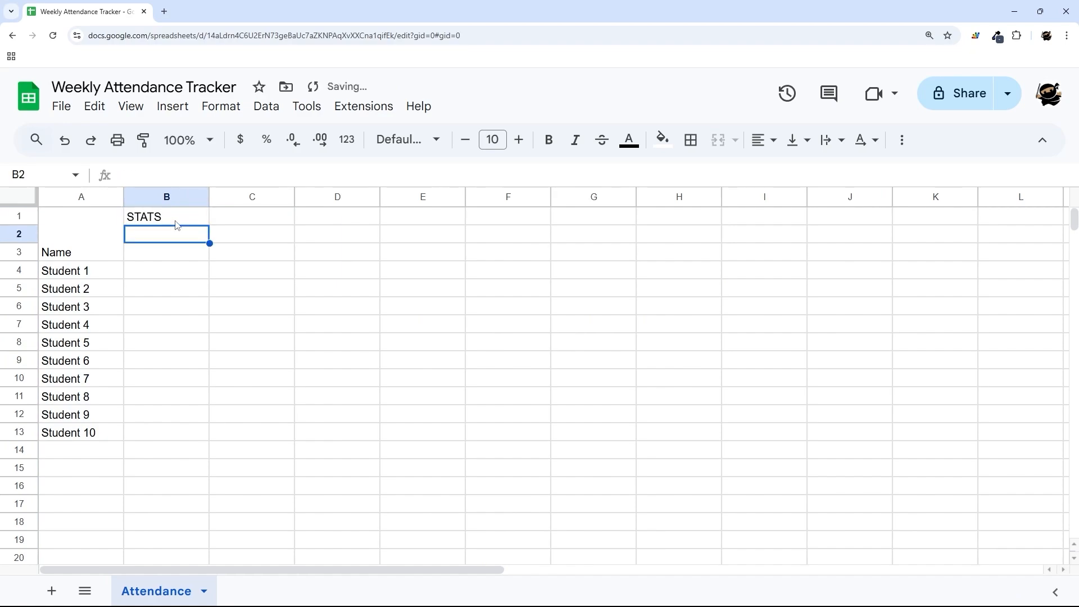
Enter the headings % Attend, % Late and % Absent in cells B2, C2 and D2
{"action": "type", "text": "% Attend"}
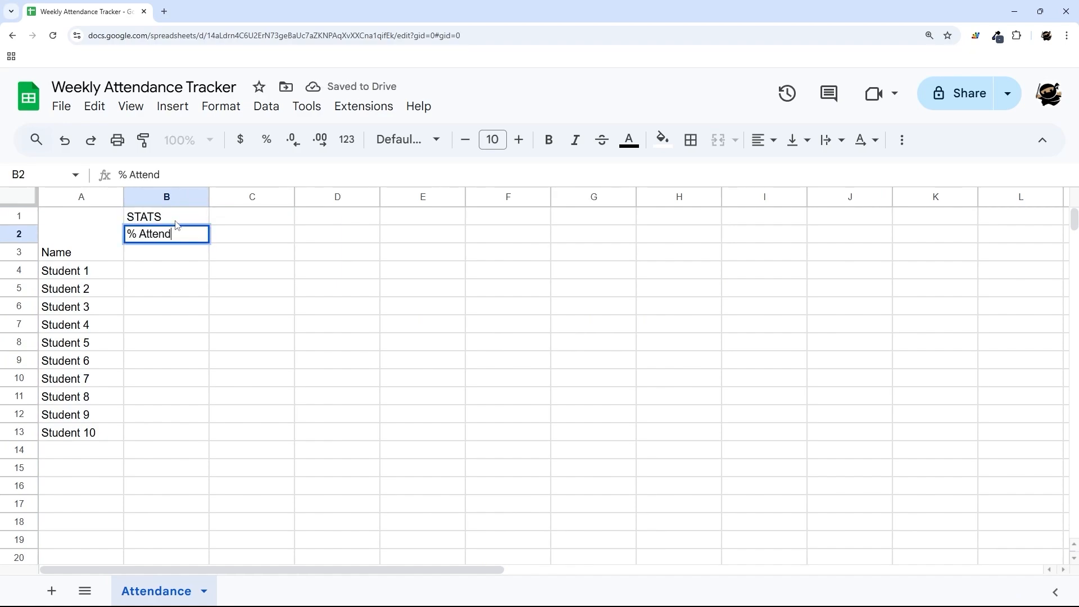
{"action": "key", "text": "Tab"}
{"action": "type", "text": "%"}
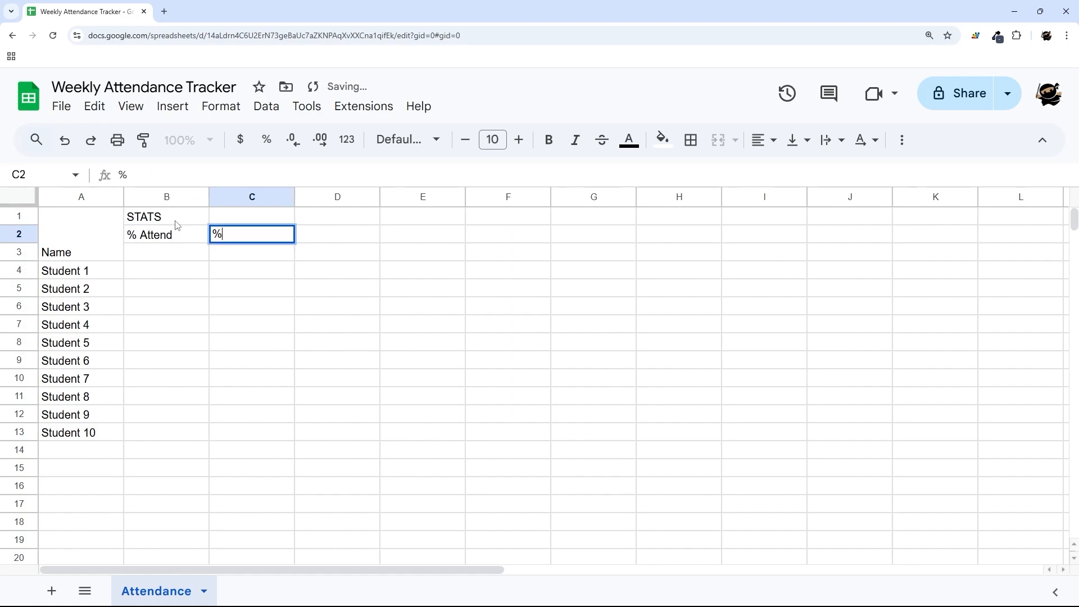
{"action": "type", "text": " Late"}
{"action": "key", "text": "Tab"}
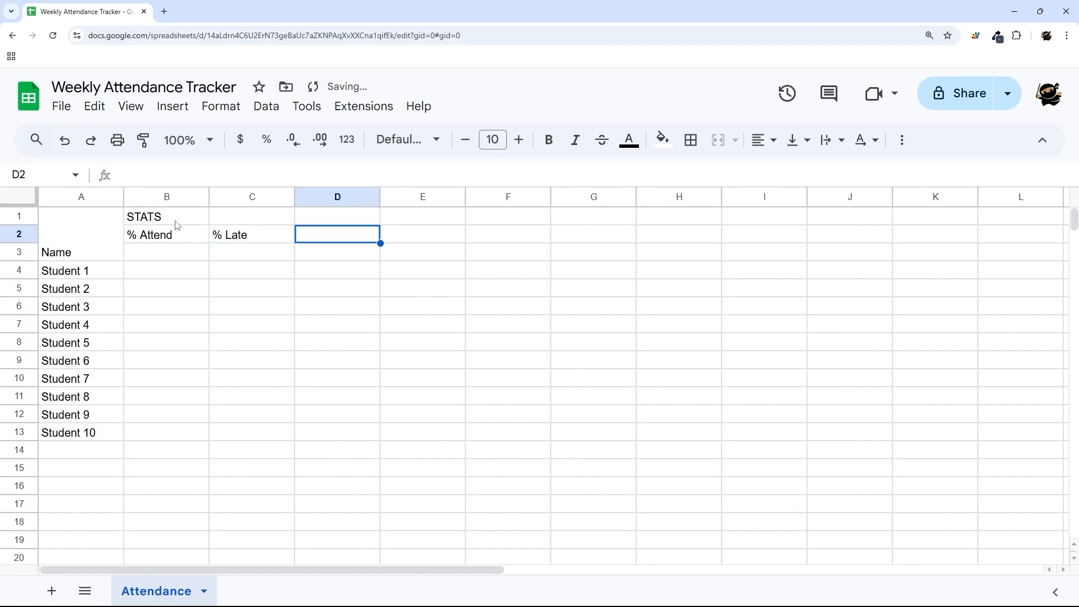
{"action": "type", "text": "% Ab"}
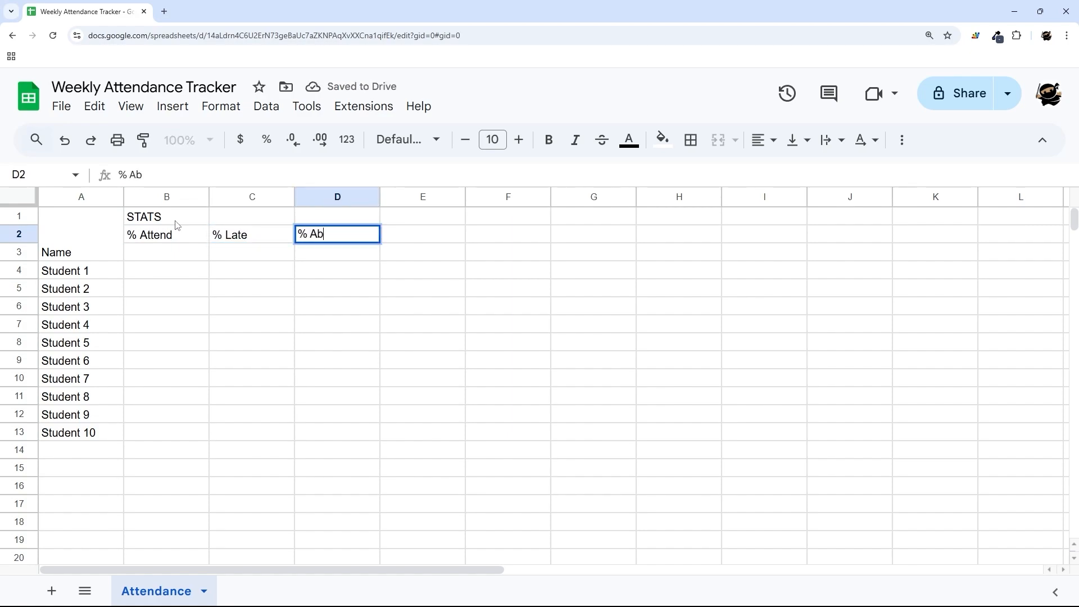
{"action": "type", "text": "sent"}
{"action": "key", "text": "Return"}
Merge B1:D1 for the STATS heading and set the width of columns B to D to 45 pixels
{"action": "left_click_drag", "start_coordinate": [175, 222], "coordinate": [337, 217]}
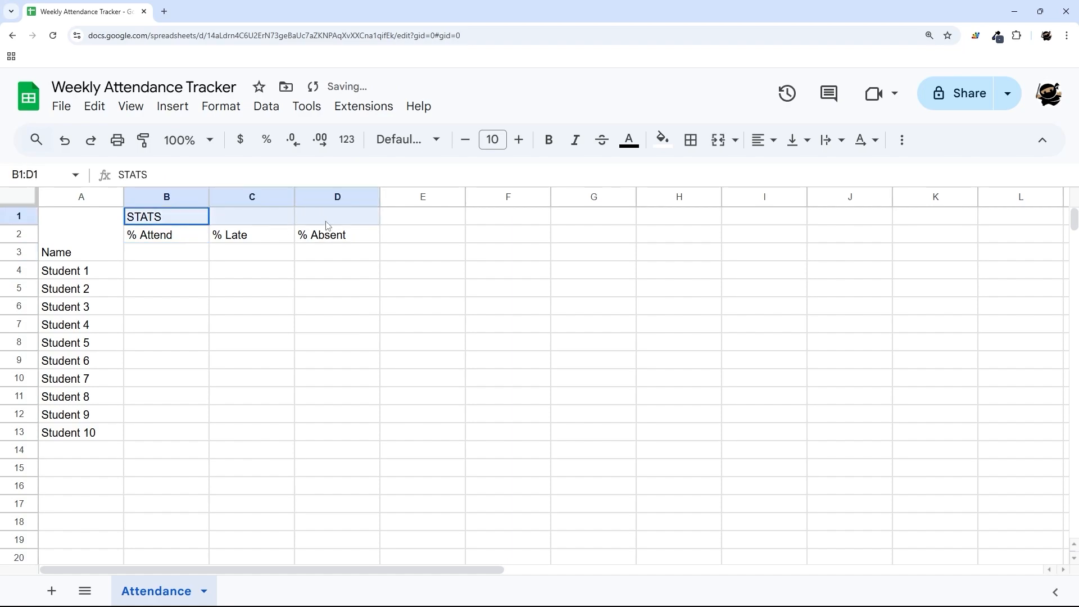
{"action": "left_click", "coordinate": [718, 139]}
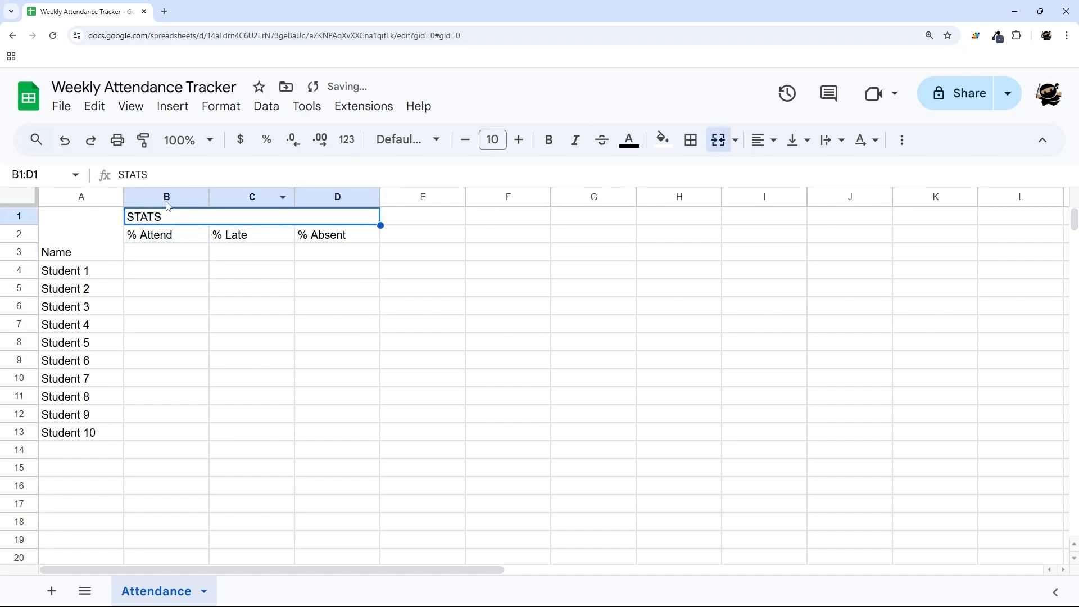
{"action": "left_click_drag", "start_coordinate": [167, 204], "coordinate": [337, 195]}
{"action": "right_click", "coordinate": [338, 195]}
{"action": "left_click", "coordinate": [410, 412]}
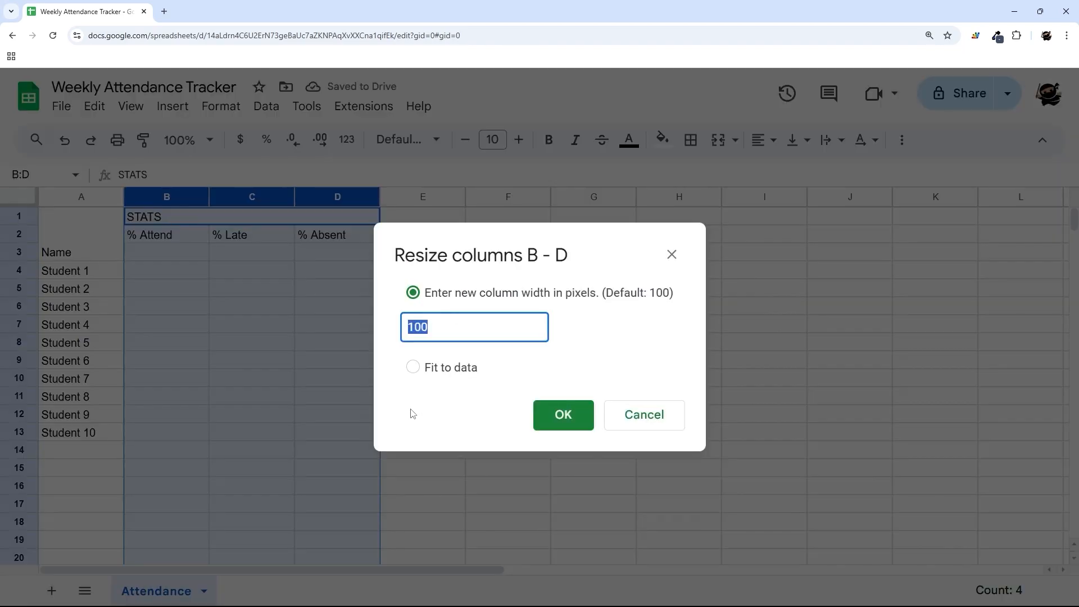
{"action": "type", "text": "45"}
{"action": "key", "text": "Return"}
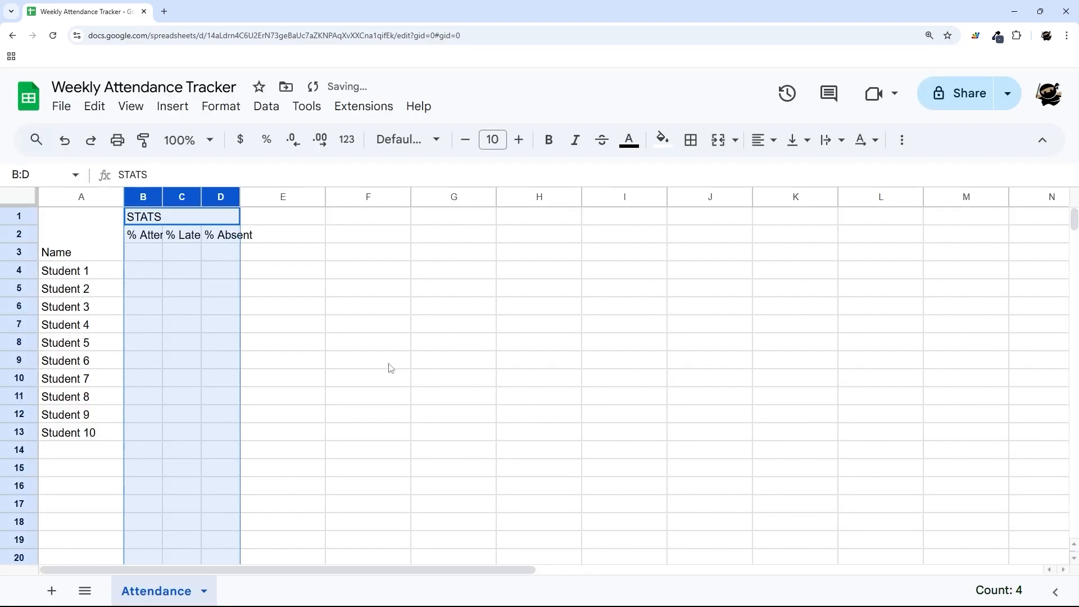
Merge cells B2:D3 vertically and wrap their text
{"action": "left_click_drag", "start_coordinate": [155, 239], "coordinate": [220, 250]}
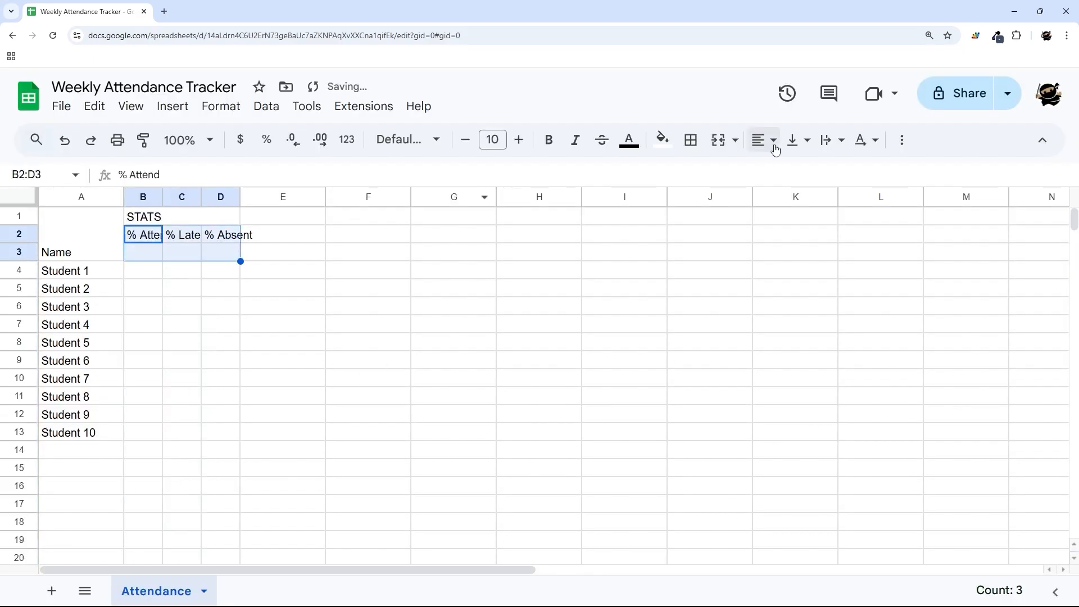
{"action": "left_click", "coordinate": [735, 140]}
{"action": "left_click", "coordinate": [803, 214]}
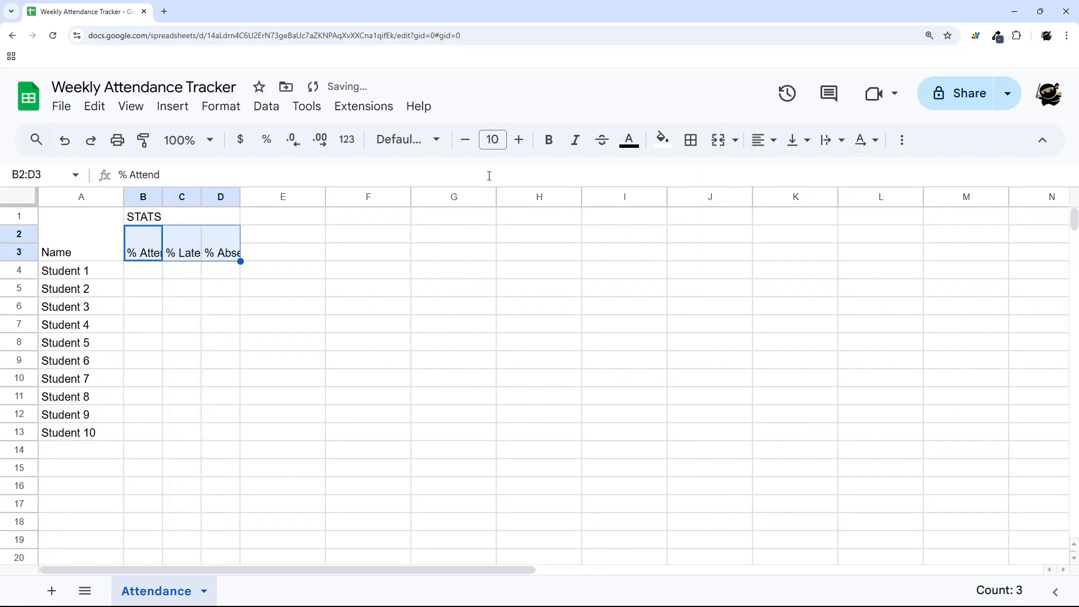
{"action": "left_click", "coordinate": [828, 144]}
{"action": "left_click", "coordinate": [858, 172]}
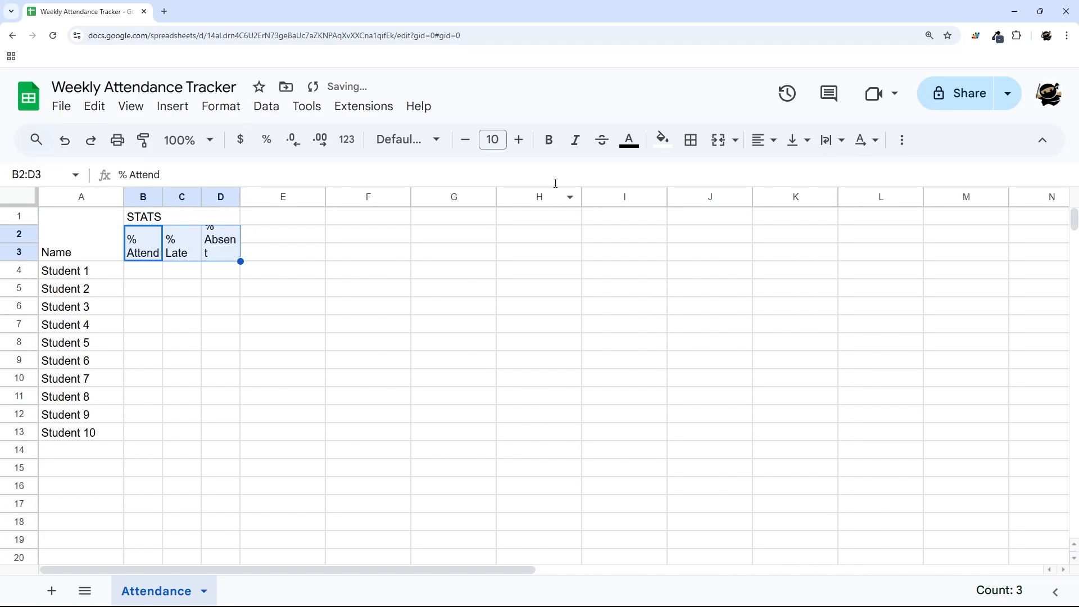
Format the headings in B2:D3 as bold Calibri, size 8, centered horizontally
{"action": "left_click", "coordinate": [400, 139]}
{"action": "left_click", "coordinate": [416, 307]}
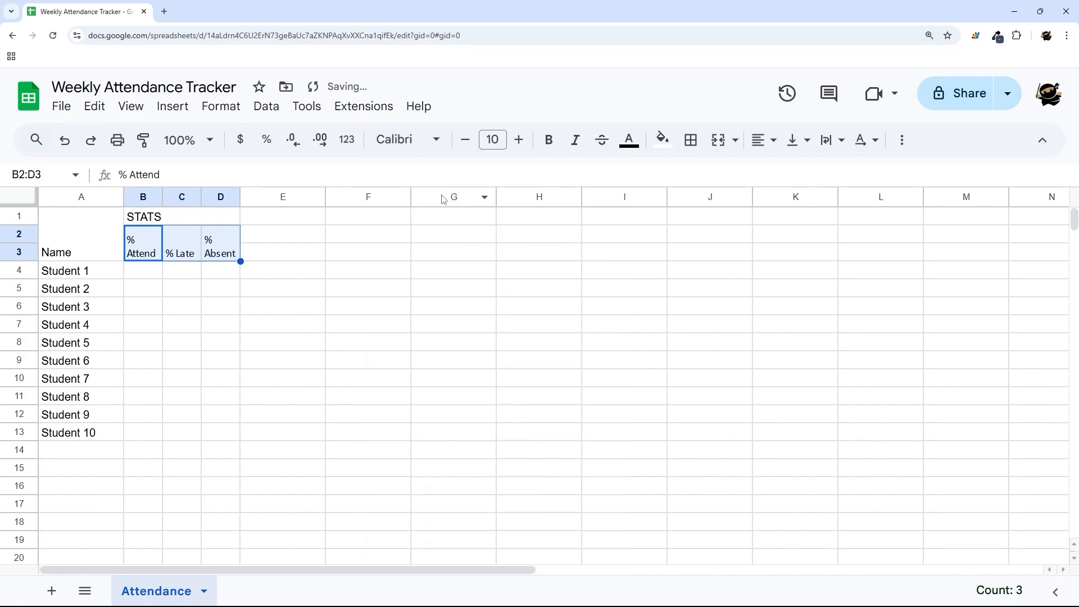
{"action": "left_click", "coordinate": [466, 140]}
{"action": "left_click", "coordinate": [467, 141]}
{"action": "left_click", "coordinate": [549, 140]}
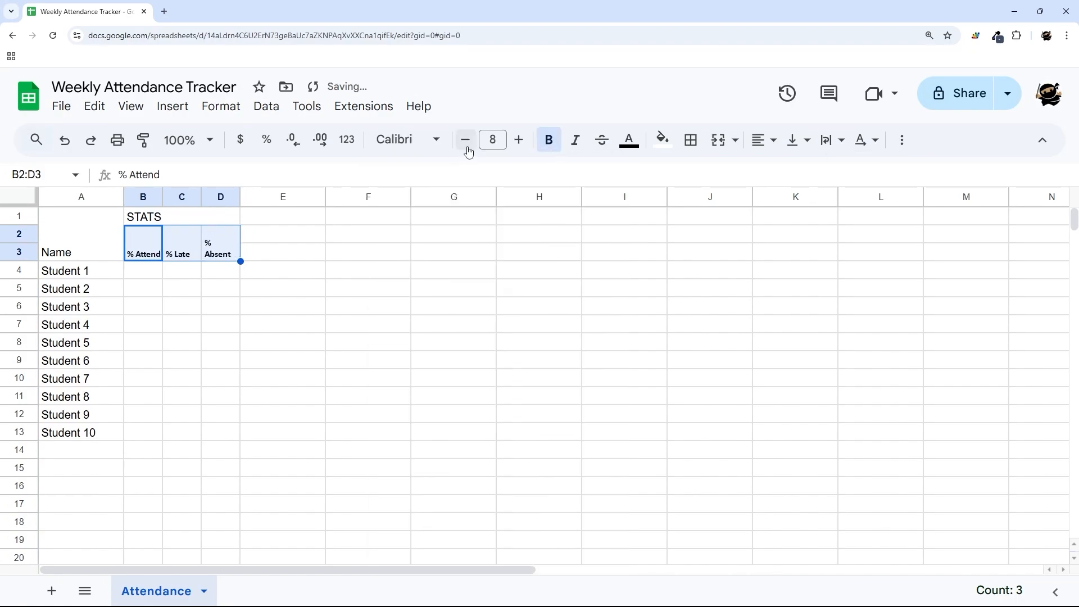
{"action": "left_click", "coordinate": [764, 140]}
{"action": "left_click", "coordinate": [791, 174]}
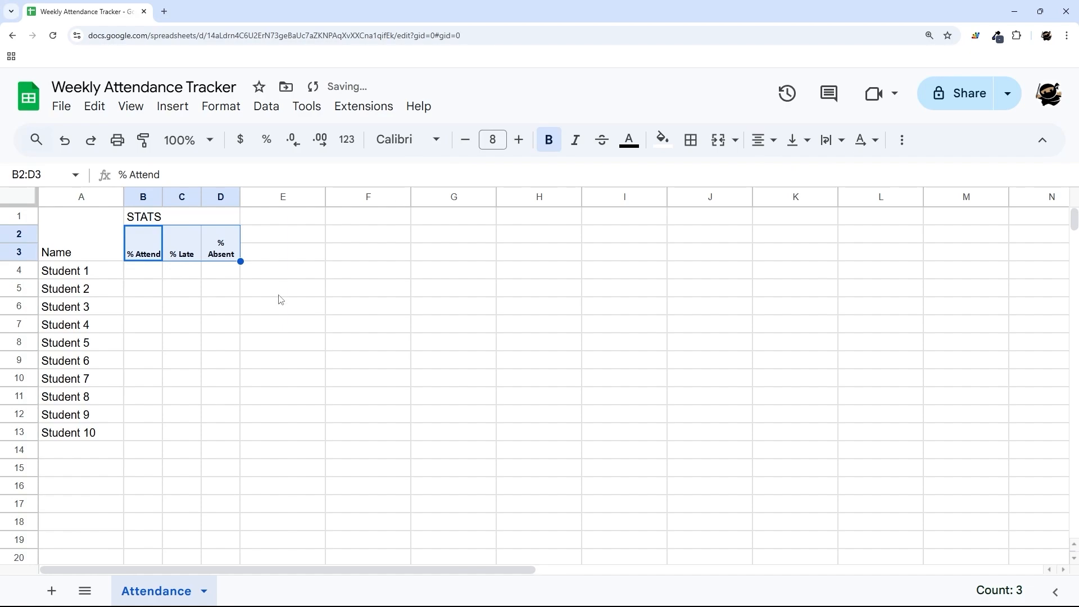
{"action": "left_click", "coordinate": [295, 287]}
Give the header block A1:D3 a cornflower blue fill and white text
{"action": "left_click_drag", "start_coordinate": [57, 241], "coordinate": [217, 243]}
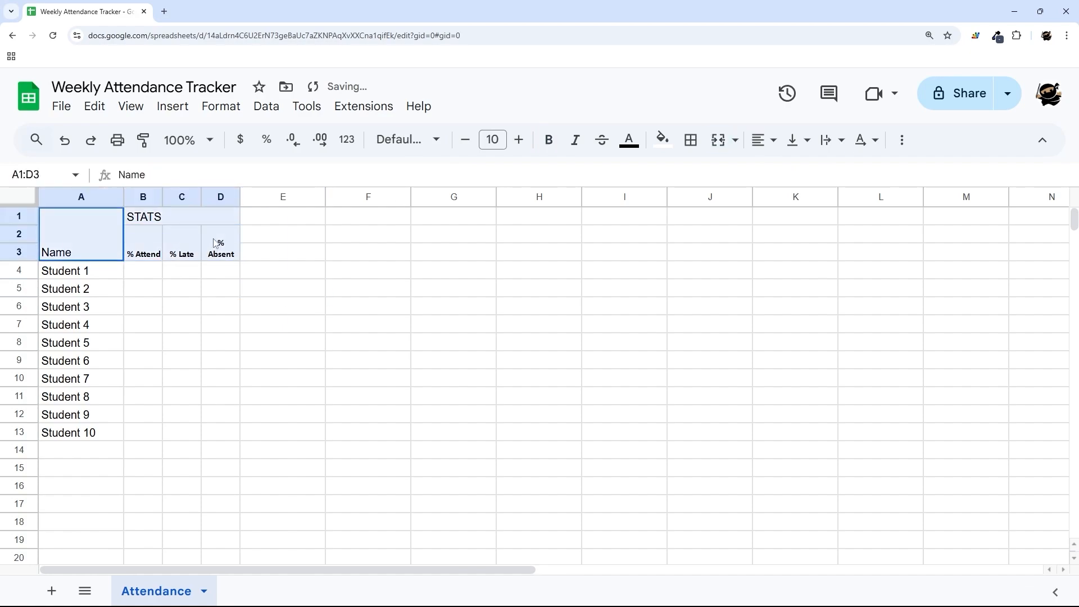
{"action": "left_click", "coordinate": [662, 140]}
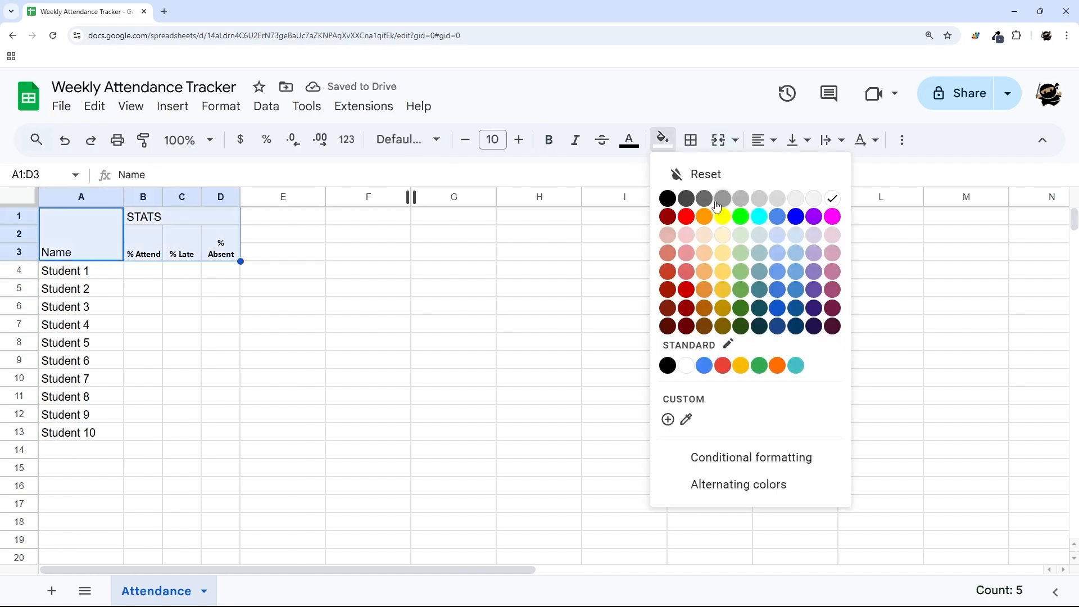
{"action": "left_click", "coordinate": [777, 290]}
{"action": "left_click", "coordinate": [629, 140]}
{"action": "left_click", "coordinate": [790, 196]}
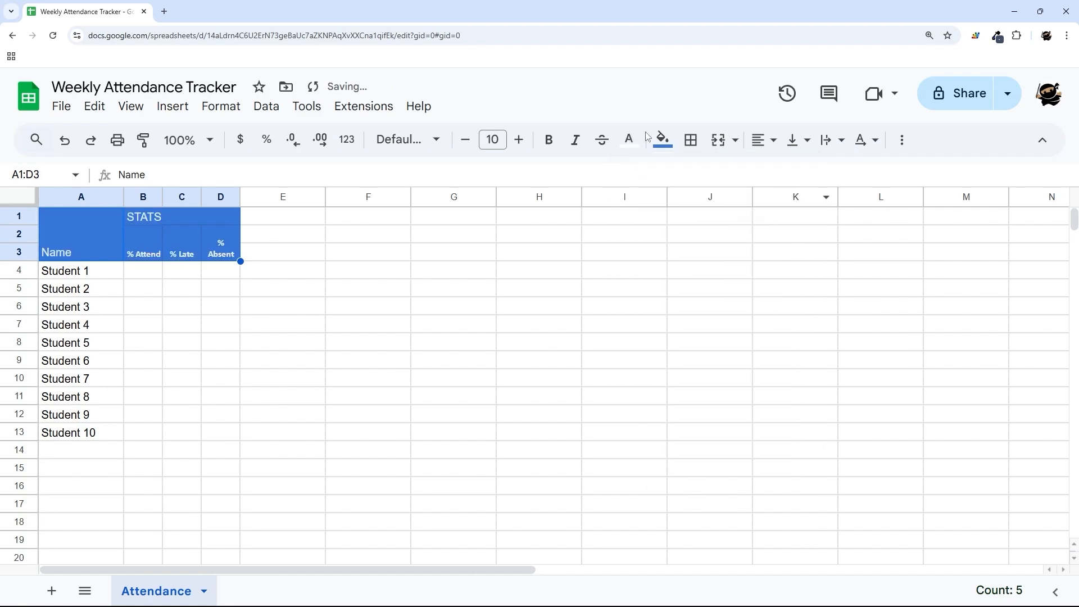
Change the fill of header block A1:D3 to a more muted medium blue and center its text horizontally
{"action": "left_click", "coordinate": [663, 140]}
{"action": "left_click", "coordinate": [794, 291]}
{"action": "left_click", "coordinate": [764, 140]}
{"action": "left_click", "coordinate": [787, 170]}
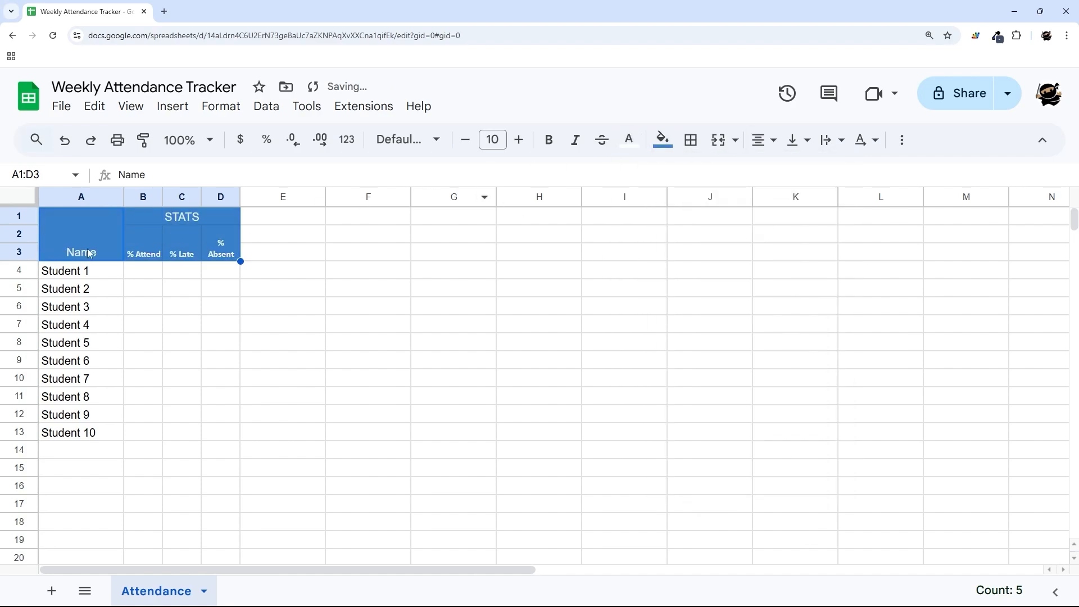
Format the header block A1:D3 as bold Montserrat, size 10
{"action": "left_click", "coordinate": [549, 140]}
{"action": "left_click", "coordinate": [406, 140]}
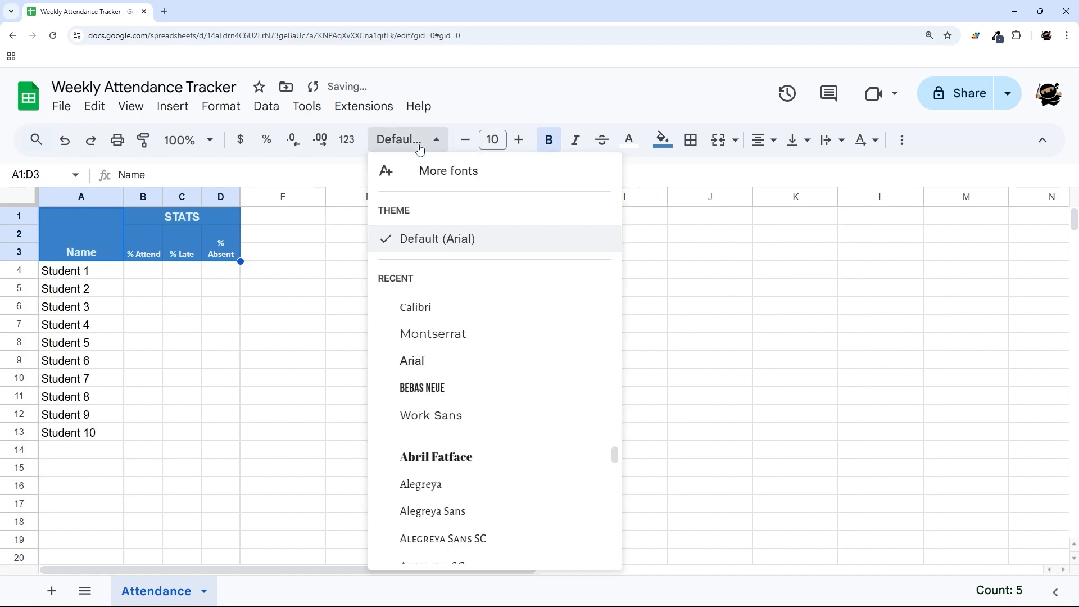
{"action": "left_click", "coordinate": [410, 303]}
{"action": "left_click", "coordinate": [421, 141]}
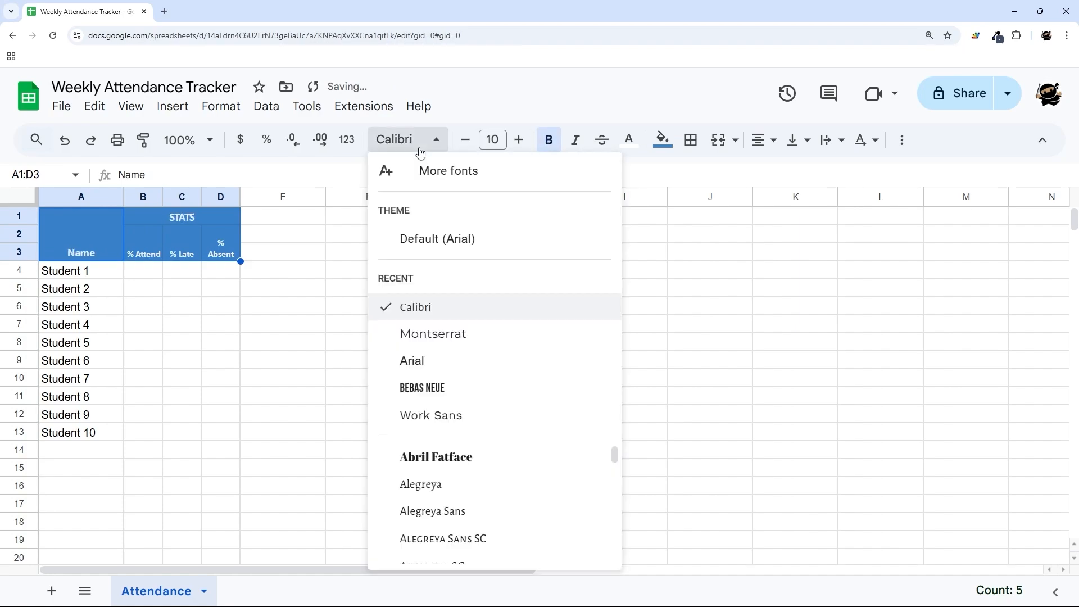
{"action": "left_click", "coordinate": [433, 323]}
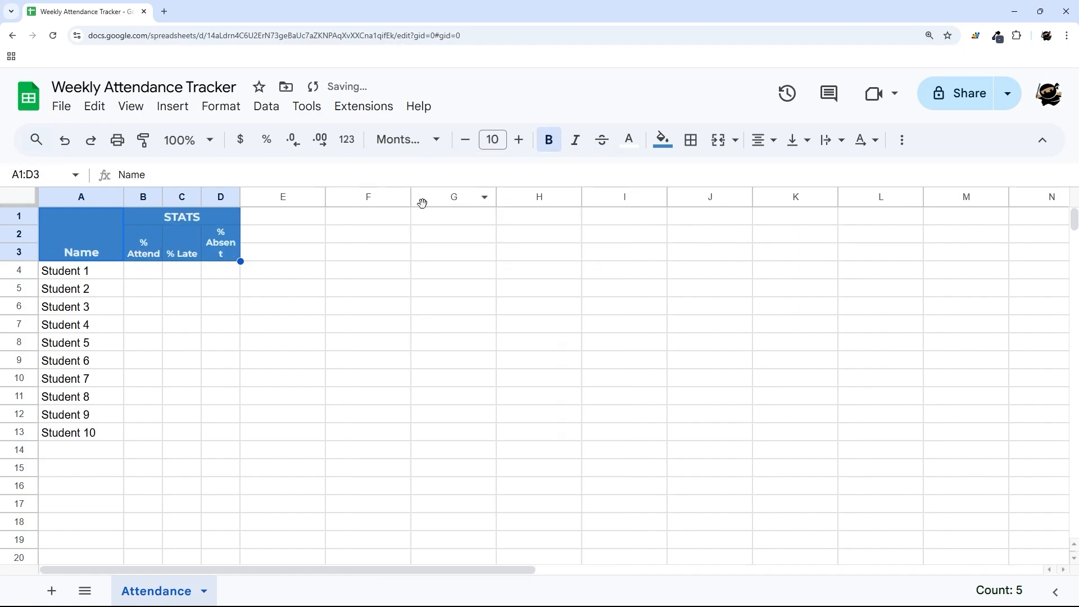
{"action": "left_click", "coordinate": [517, 140]}
{"action": "left_click", "coordinate": [466, 140]}
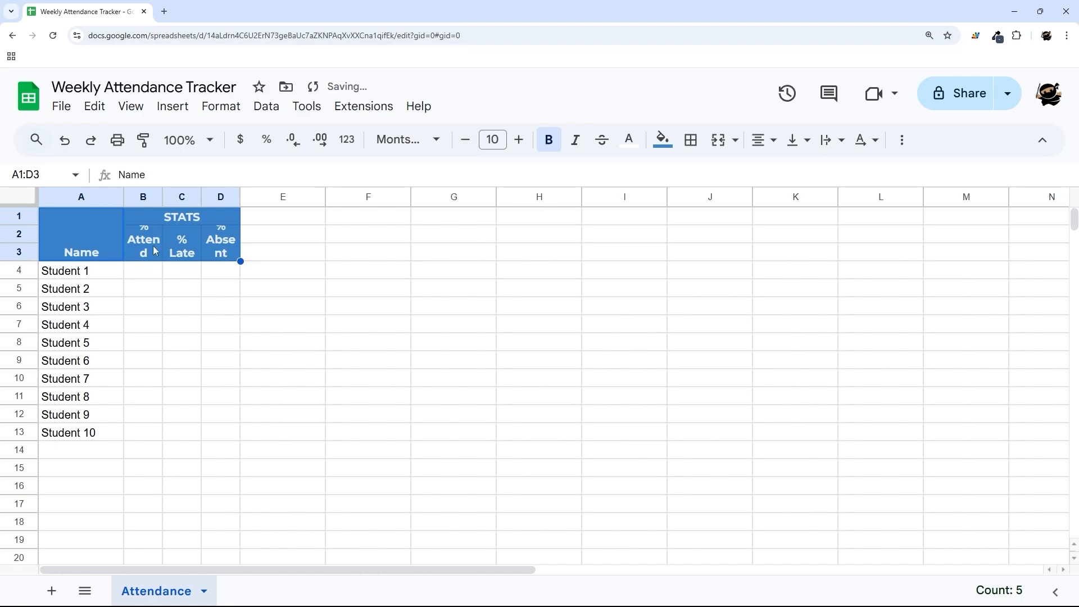
Set the percentage headings in B2:D3 back to Calibri at a smaller font size
{"action": "mouse_move", "coordinate": [143, 239]}
{"action": "left_mouse_down"}
{"action": "mouse_move", "coordinate": [225, 250]}
{"action": "mouse_move", "coordinate": [142, 235]}
{"action": "left_mouse_up"}
{"action": "left_click", "coordinate": [248, 254]}
{"action": "left_click", "coordinate": [409, 139]}
{"action": "left_click", "coordinate": [410, 335]}
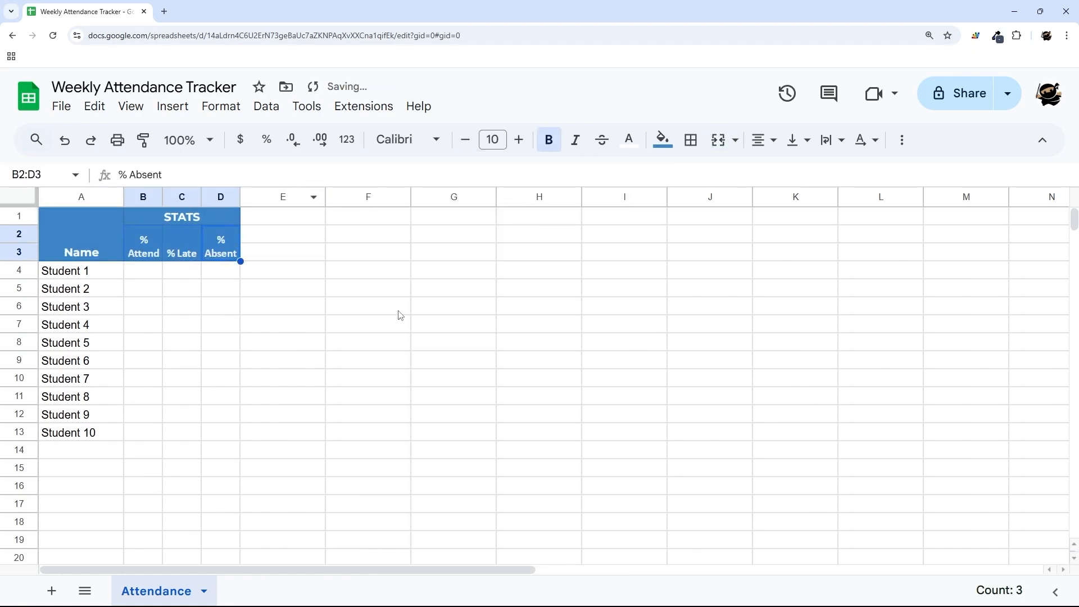
{"action": "left_click", "coordinate": [372, 302]}
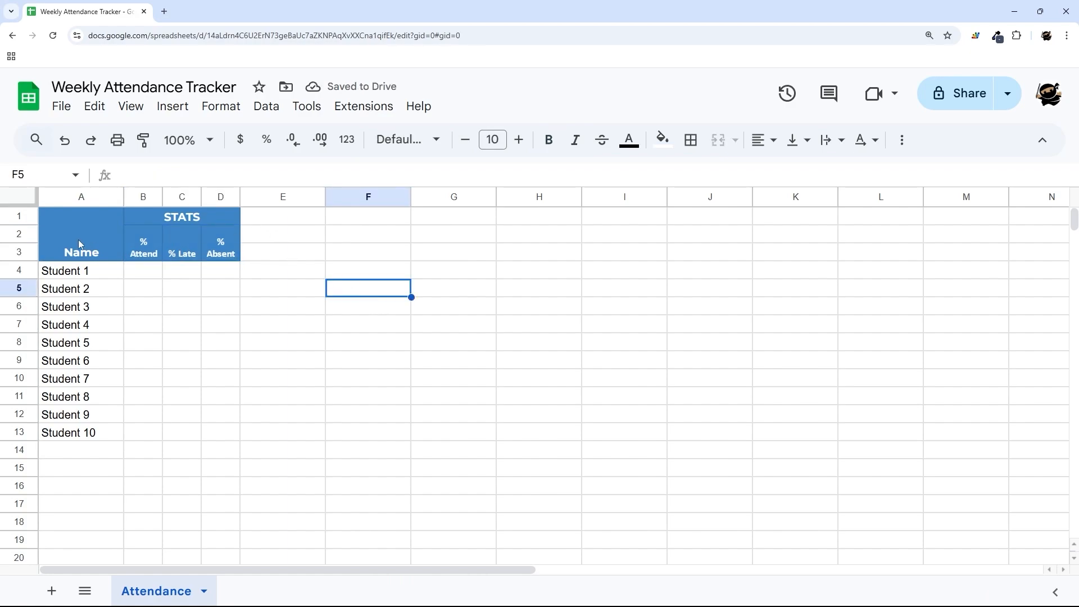
Merge cells E1:E3 into a single header cell beside the stats columns
{"action": "left_click_drag", "start_coordinate": [126, 270], "coordinate": [213, 449]}
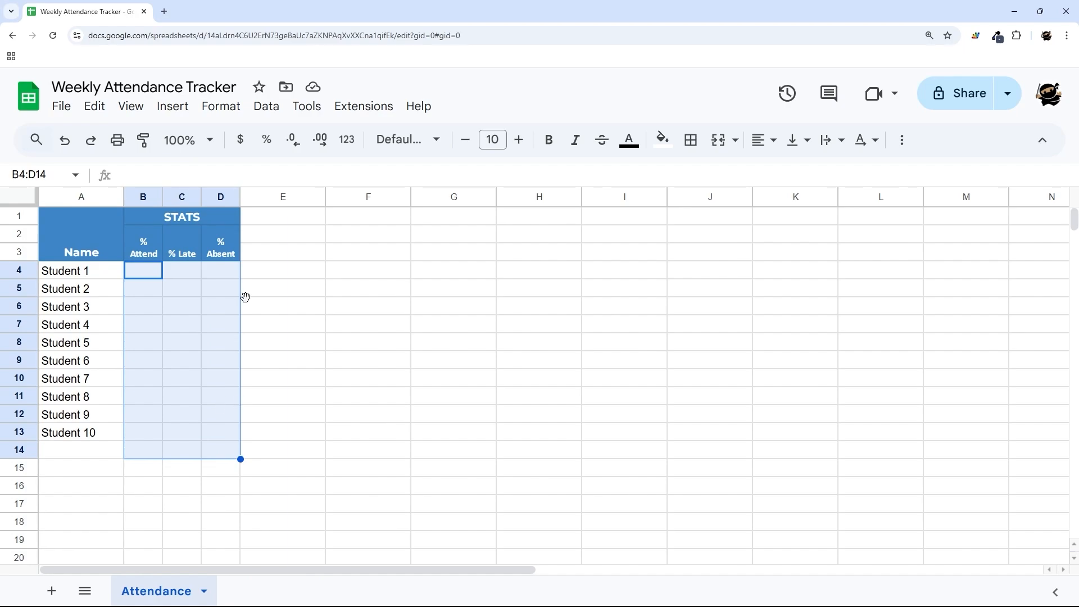
{"action": "left_click_drag", "start_coordinate": [278, 197], "coordinate": [711, 202]}
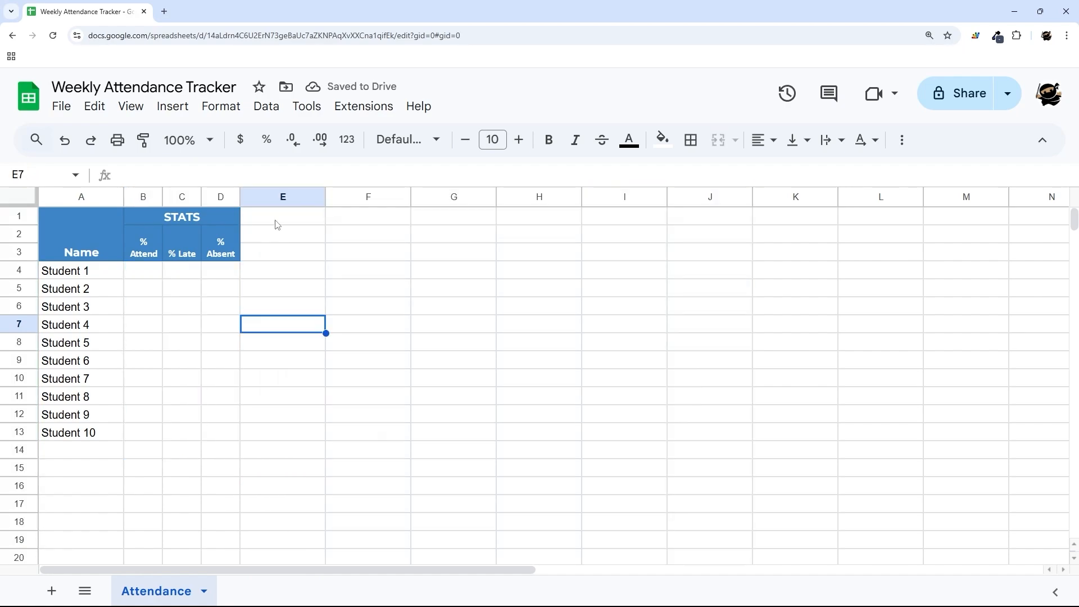
{"action": "left_click_drag", "start_coordinate": [276, 218], "coordinate": [274, 247]}
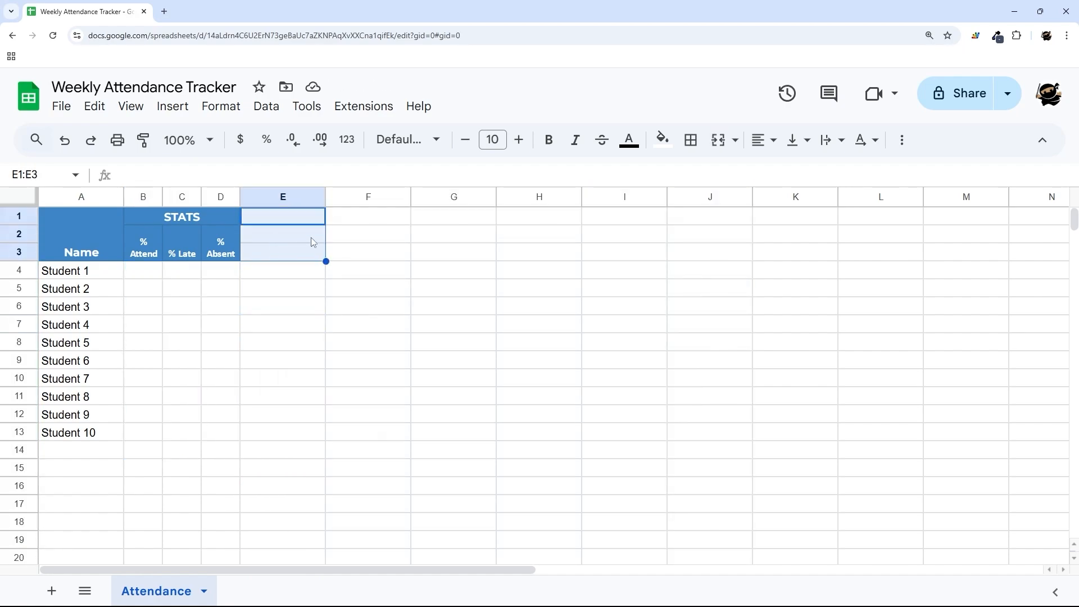
{"action": "left_click", "coordinate": [718, 140]}
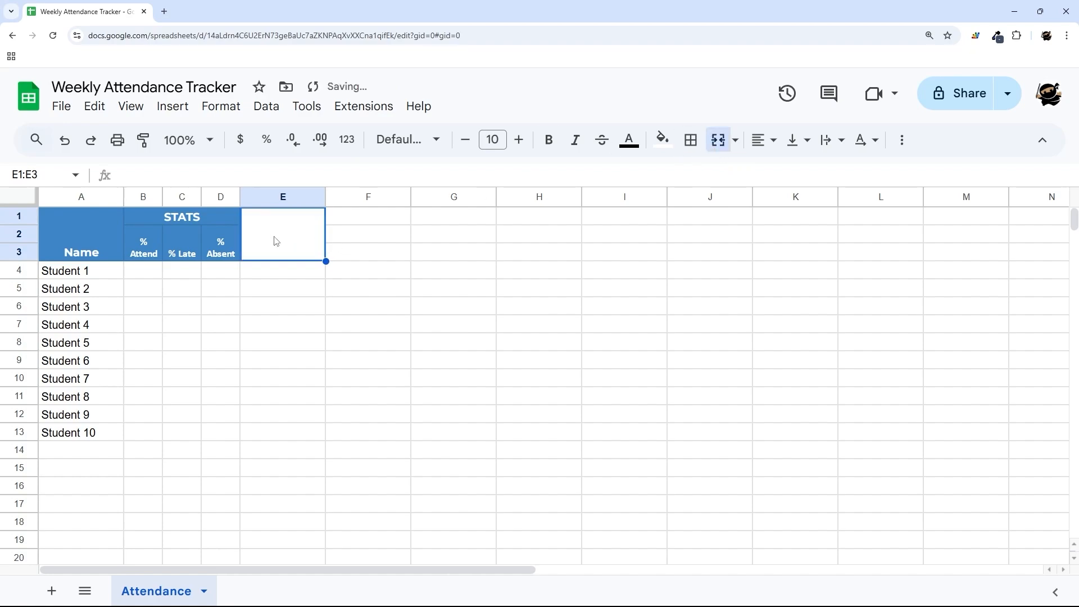
Enter the weekday headings Mon, Tue, Wed, Thu and Fri in cells F1:J1
{"action": "left_click_drag", "start_coordinate": [387, 226], "coordinate": [631, 234]}
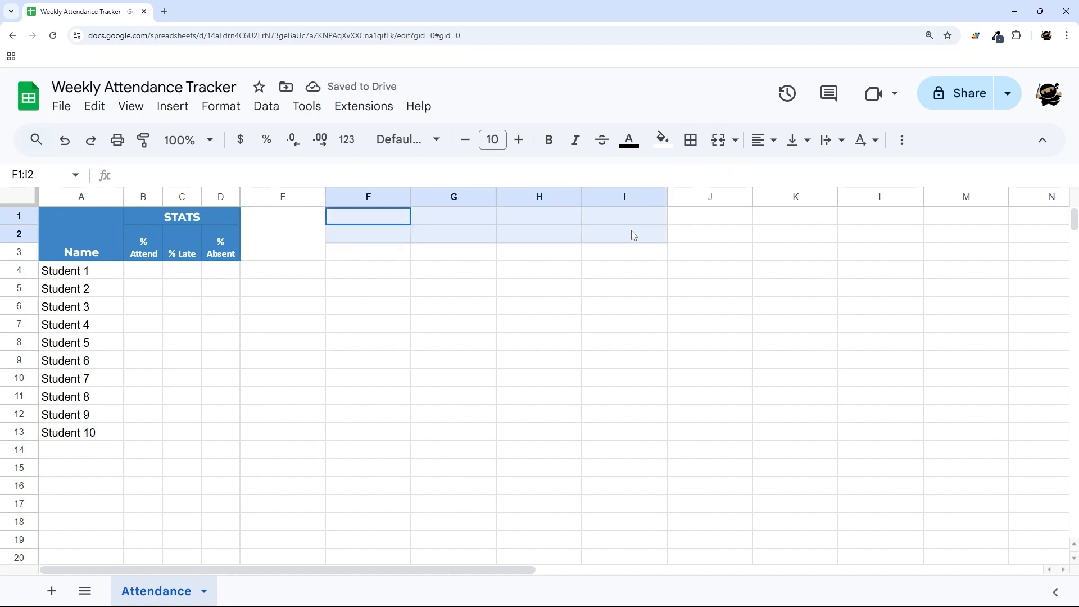
{"action": "left_click", "coordinate": [398, 225]}
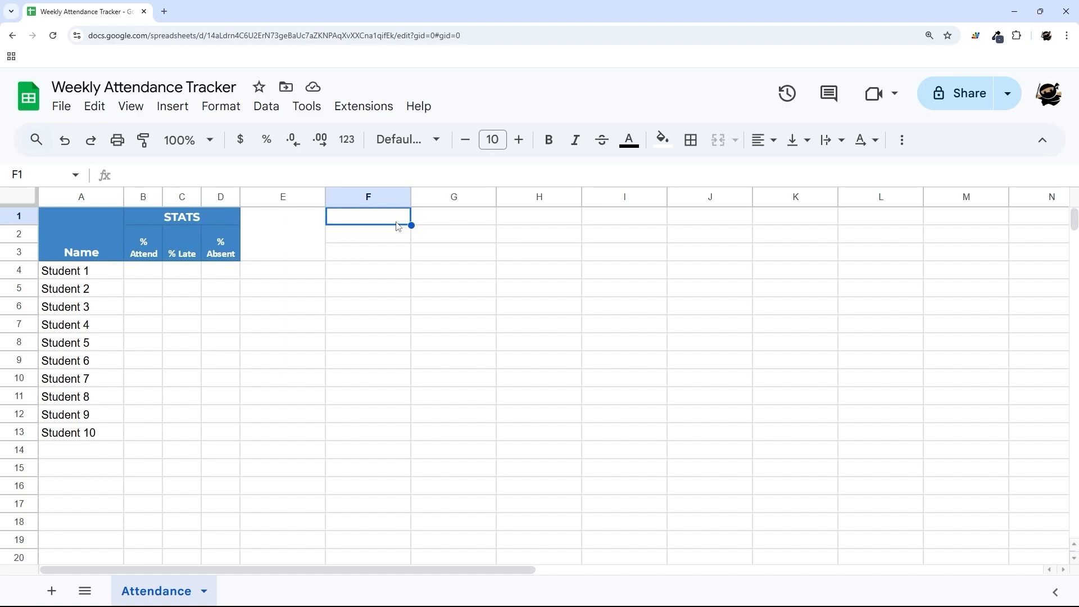
{"action": "type", "text": "Mon"}
{"action": "key", "text": "Tab"}
{"action": "type", "text": "Tu"}
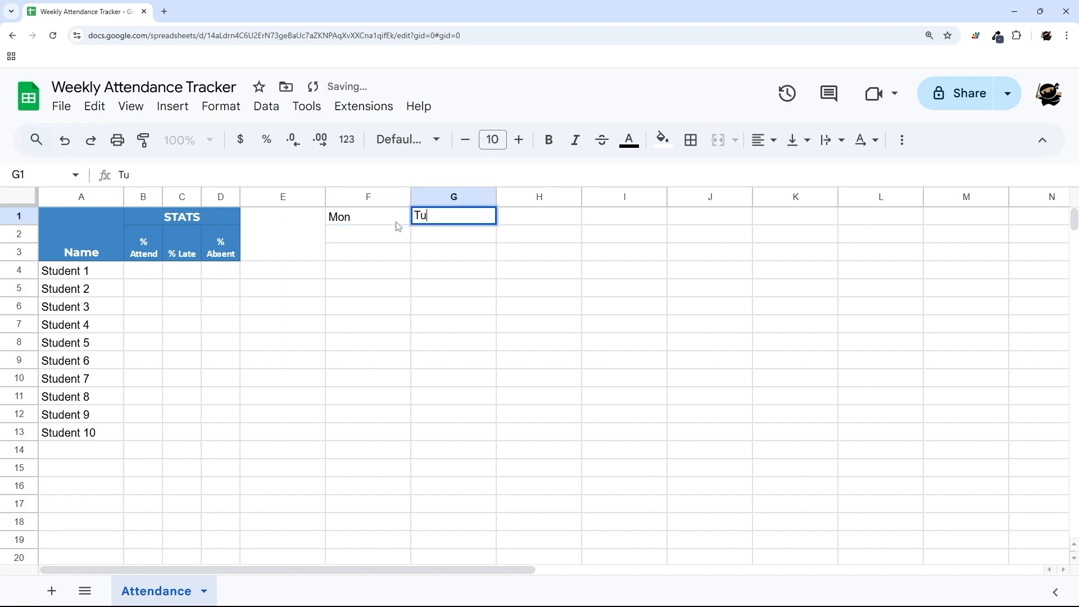
{"action": "key", "text": "Tab"}
{"action": "type", "text": "W"}
{"action": "key", "text": "Tab"}
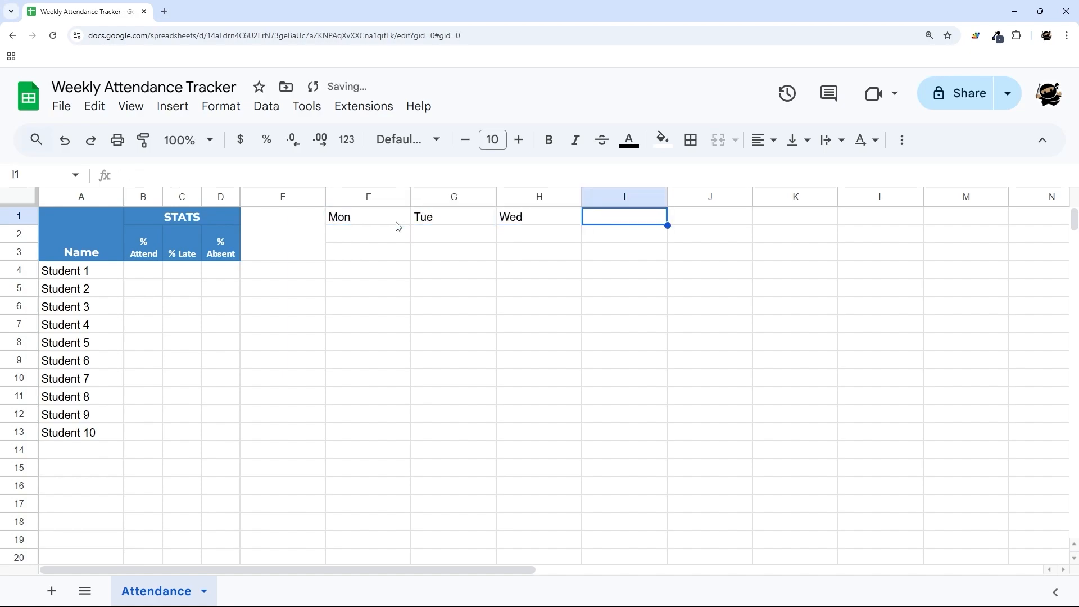
{"action": "type", "text": "Thu"}
{"action": "key", "text": "Tab"}
{"action": "type", "text": "Fri"}
{"action": "key", "text": "Return"}
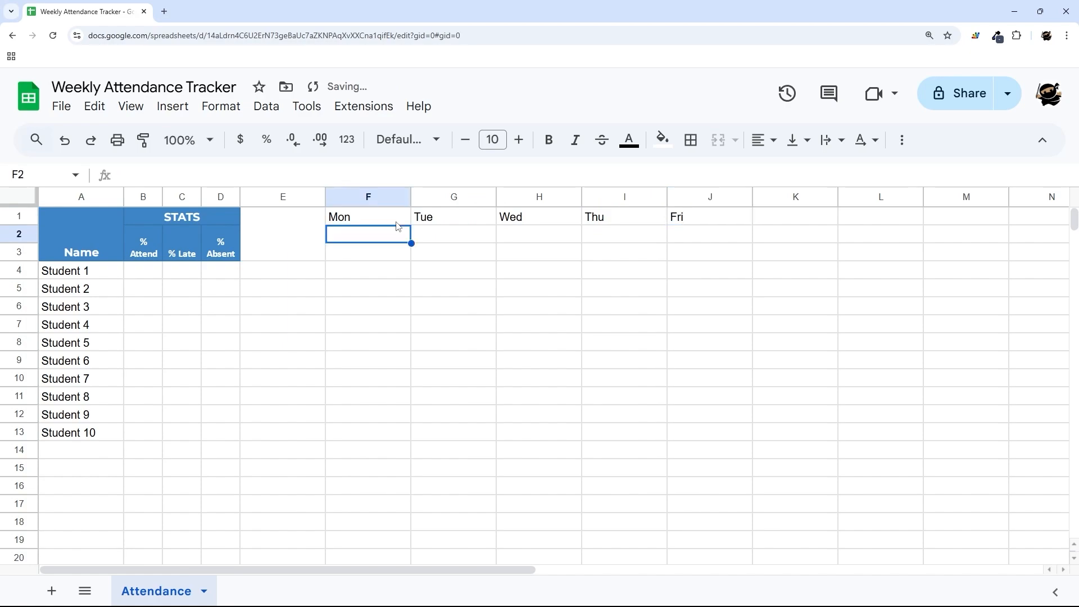
Resize weekday columns F through J to a width of 50 pixels
{"action": "left_click_drag", "start_coordinate": [403, 218], "coordinate": [386, 201]}
{"action": "right_click", "coordinate": [387, 202]}
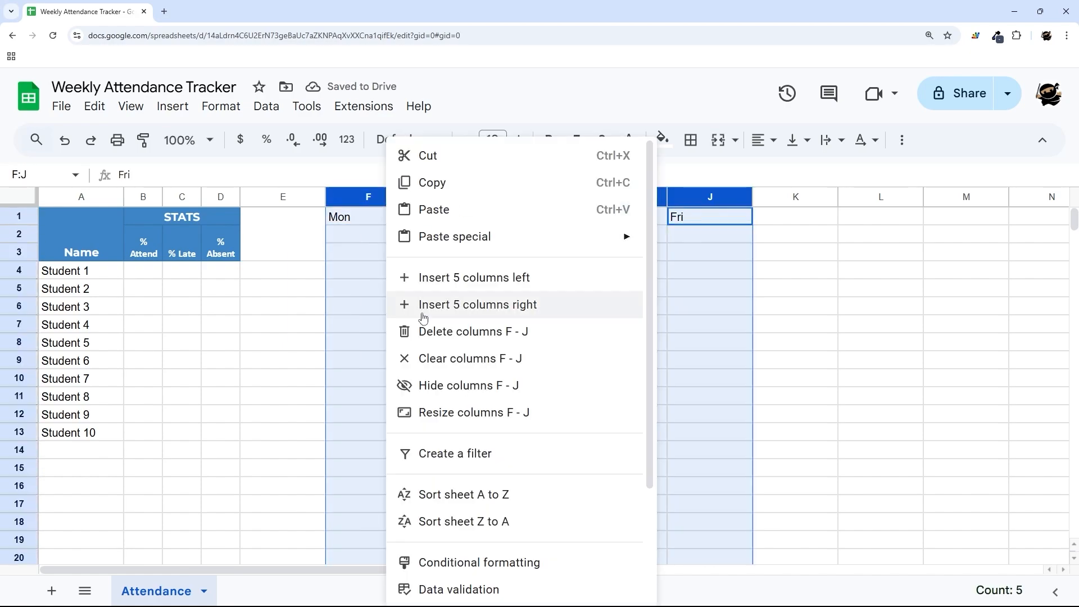
{"action": "left_click", "coordinate": [448, 414]}
{"action": "type", "text": "50"}
{"action": "key", "text": "Return"}
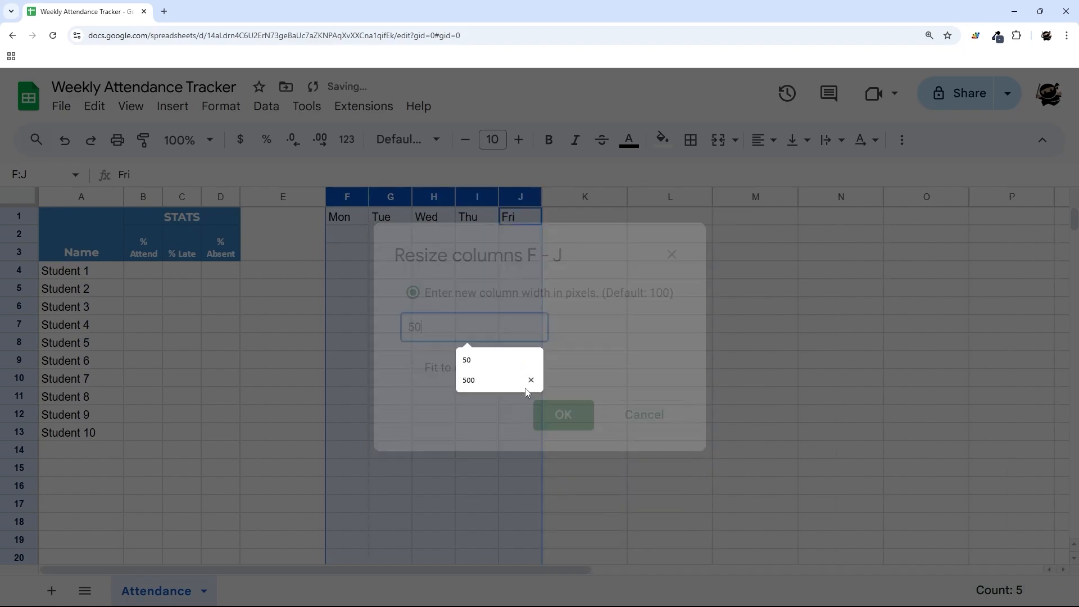
Center the contents of columns F through J horizontally and vertically
{"action": "left_click", "coordinate": [763, 140]}
{"action": "left_click", "coordinate": [791, 174]}
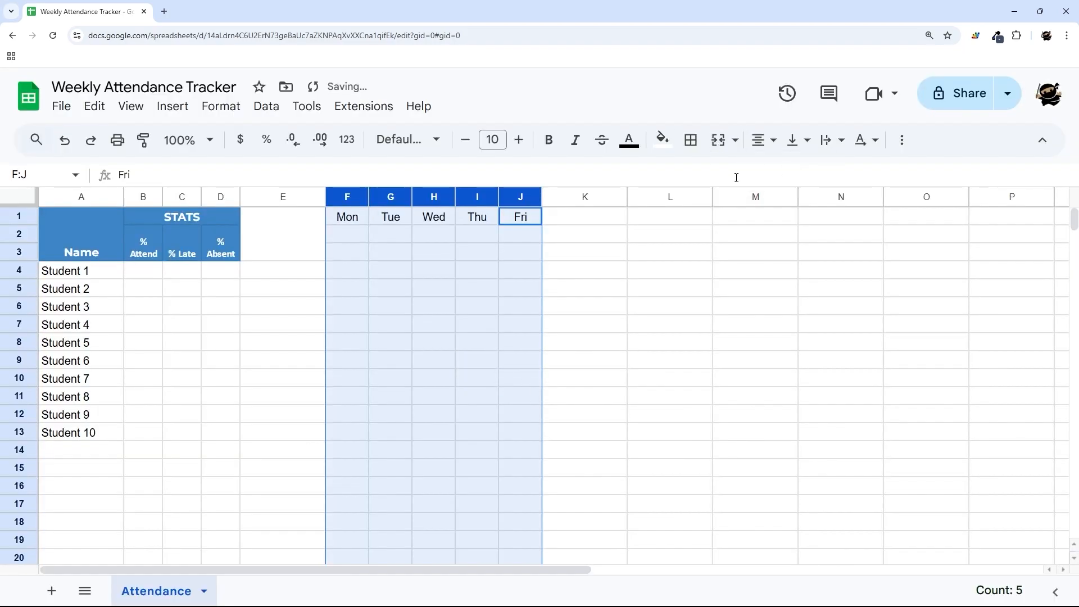
{"action": "left_click", "coordinate": [789, 140]}
{"action": "left_click", "coordinate": [824, 172]}
Format the weekday headings in F1:J1 as bold Calibri
{"action": "left_click_drag", "start_coordinate": [353, 223], "coordinate": [509, 223]}
{"action": "left_click", "coordinate": [407, 139]}
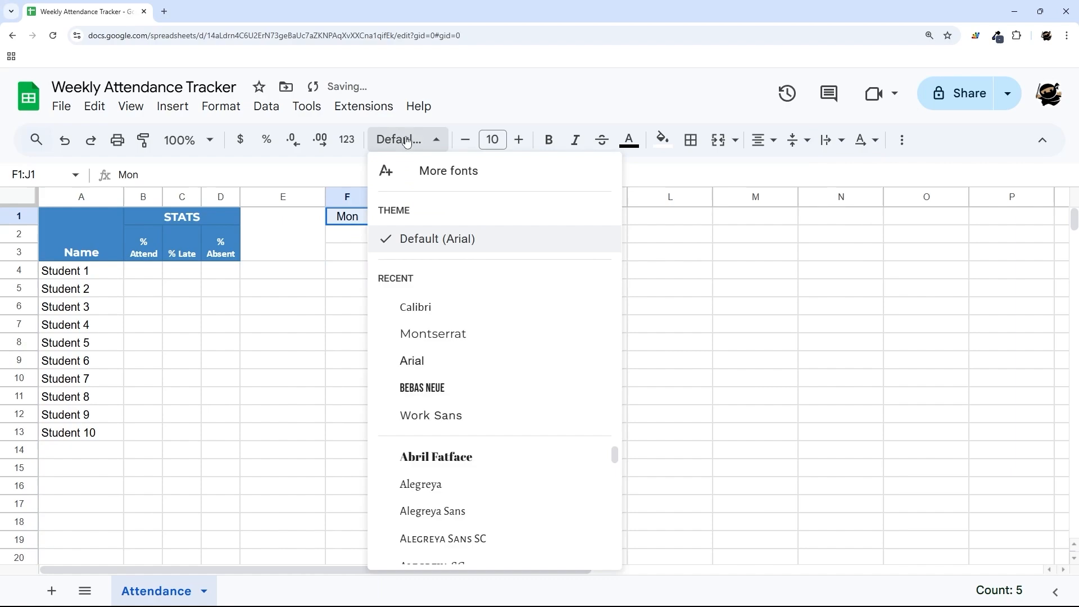
{"action": "left_click", "coordinate": [413, 305]}
{"action": "left_click", "coordinate": [549, 140]}
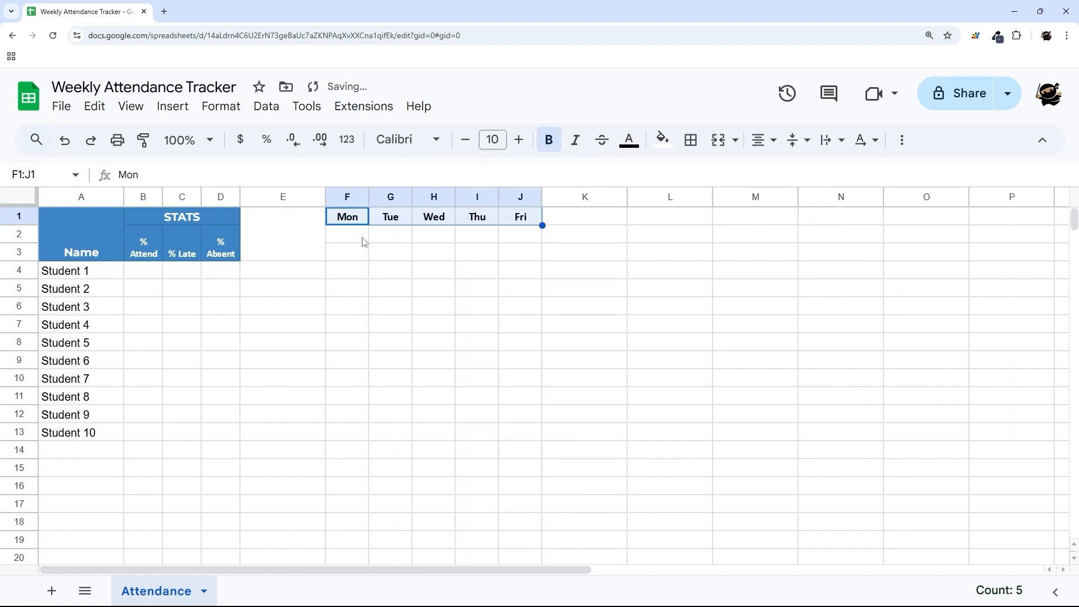
Add a data validation rule to F2:J2 with the criterion "Is valid date"
{"action": "left_click_drag", "start_coordinate": [362, 242], "coordinate": [509, 239]}
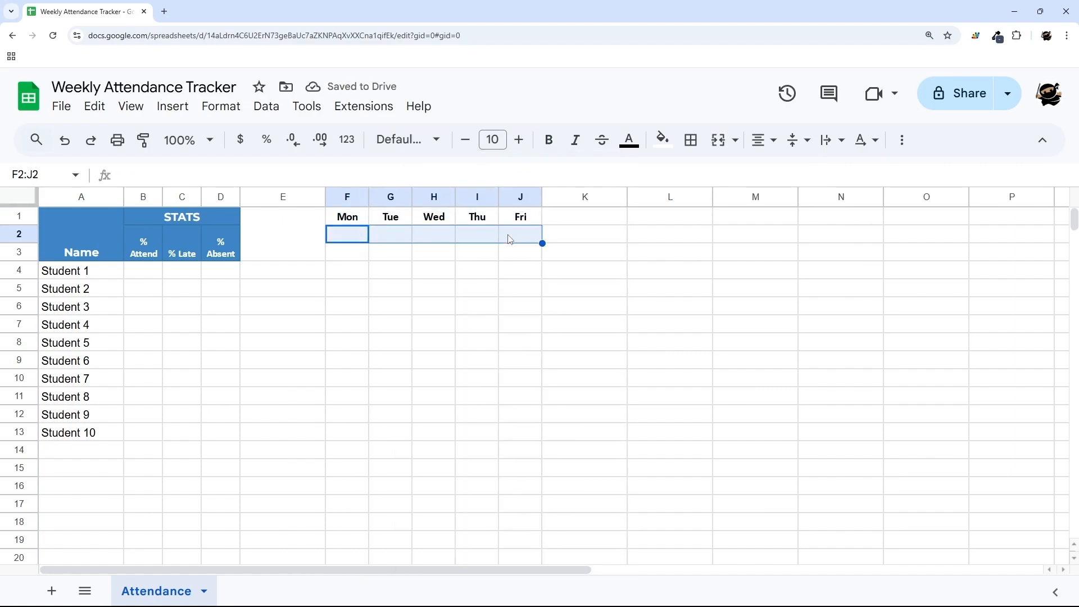
{"action": "right_click", "coordinate": [444, 239]}
{"action": "scroll", "coordinate": [493, 444], "scroll_direction": "down", "scroll_amount": 3}
{"action": "left_click", "coordinate": [494, 518]}
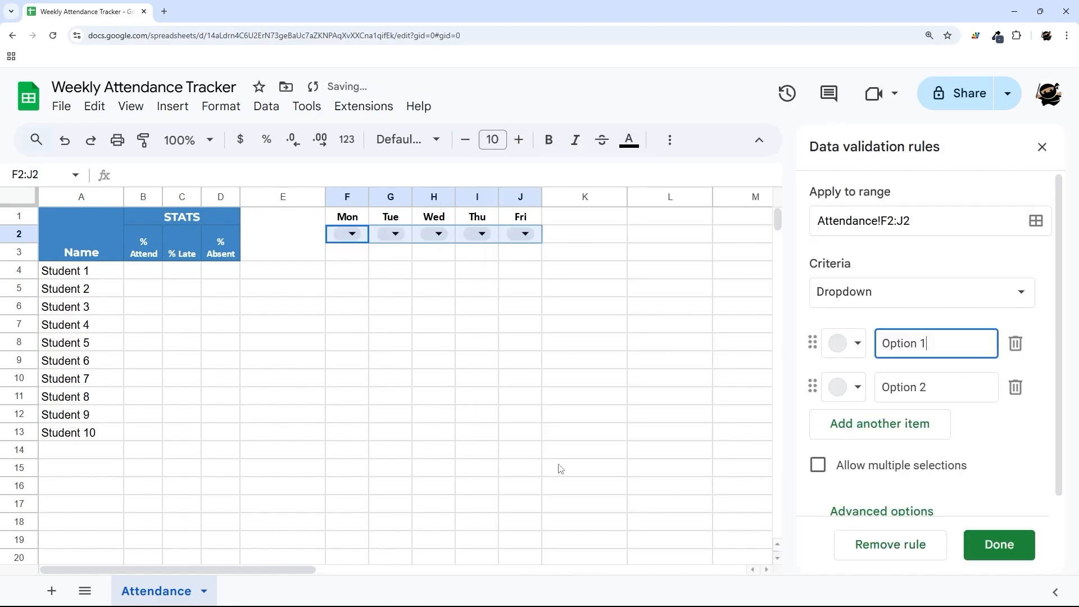
{"action": "left_click", "coordinate": [832, 294]}
{"action": "scroll", "coordinate": [821, 354], "scroll_direction": "down", "scroll_amount": 4}
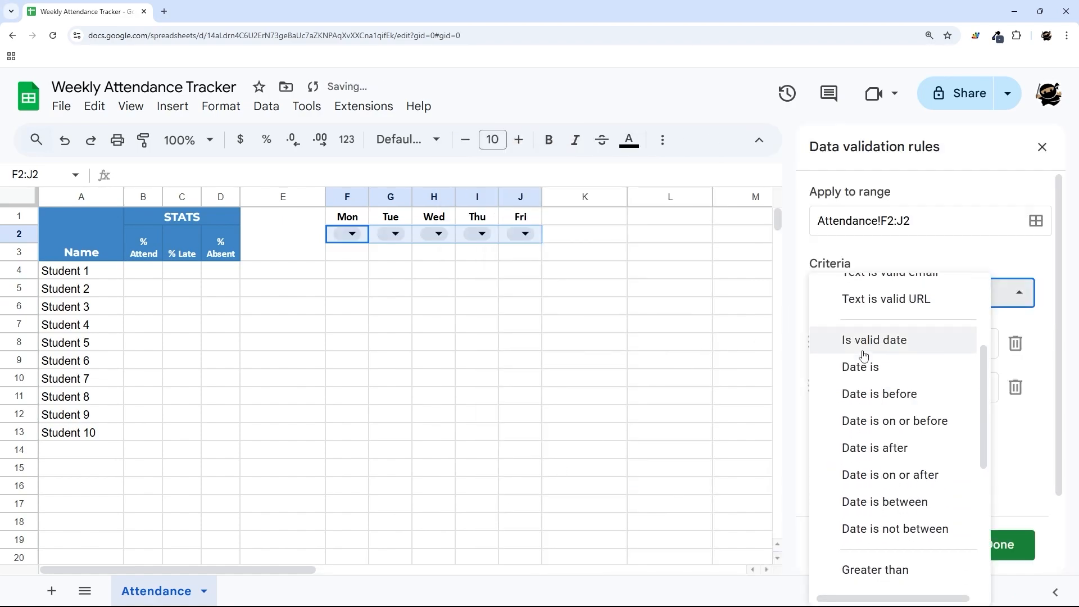
{"action": "left_click", "coordinate": [831, 342]}
{"action": "left_click", "coordinate": [997, 556]}
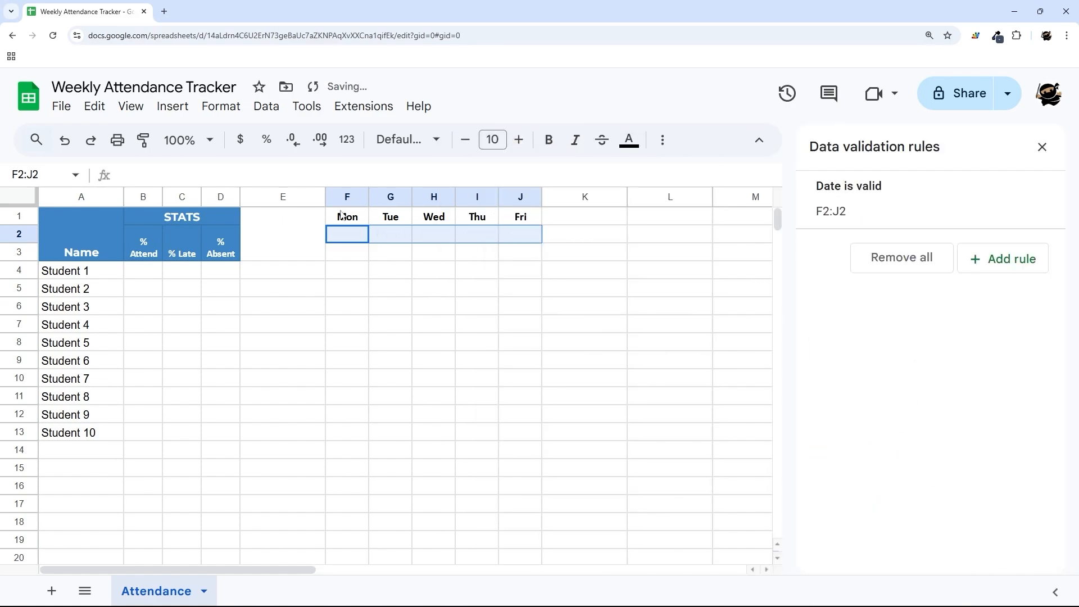
{"action": "left_click", "coordinate": [1043, 148]}
Pick the date 11/4/2024 in F2, enter =F2+1 in G2 and fill that formula across to J2
{"action": "double_click", "coordinate": [339, 232]}
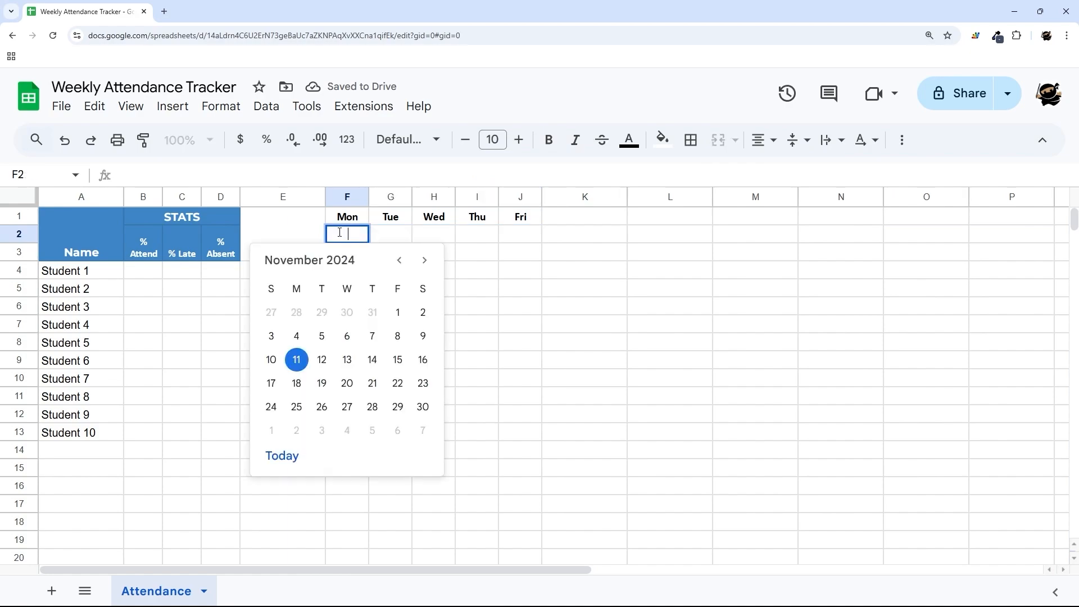
{"action": "left_click", "coordinate": [297, 339]}
{"action": "left_click", "coordinate": [387, 241]}
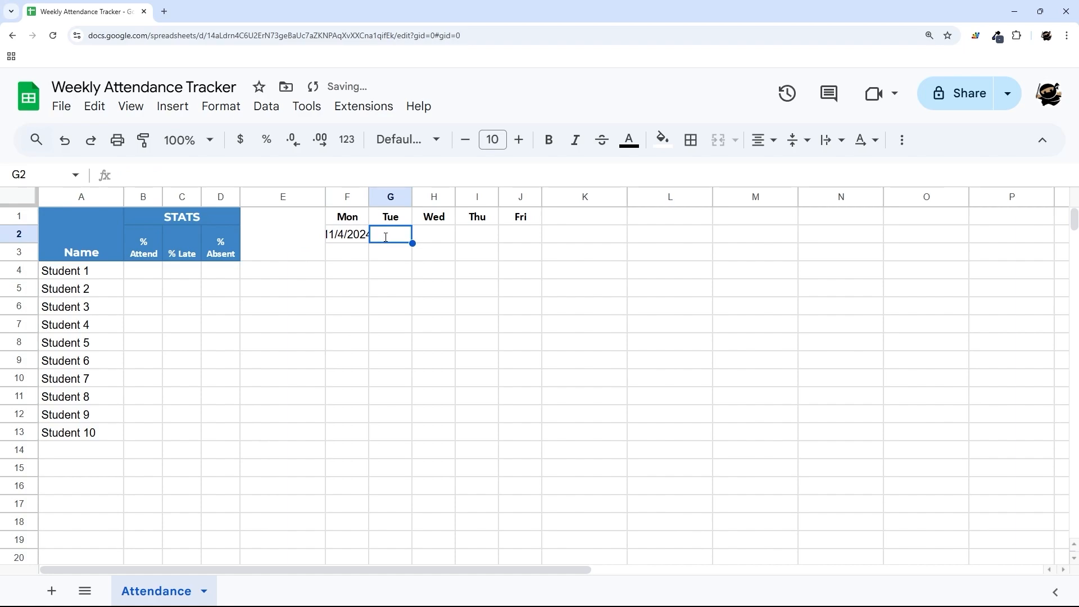
{"action": "type", "text": "="}
{"action": "left_click", "coordinate": [355, 239]}
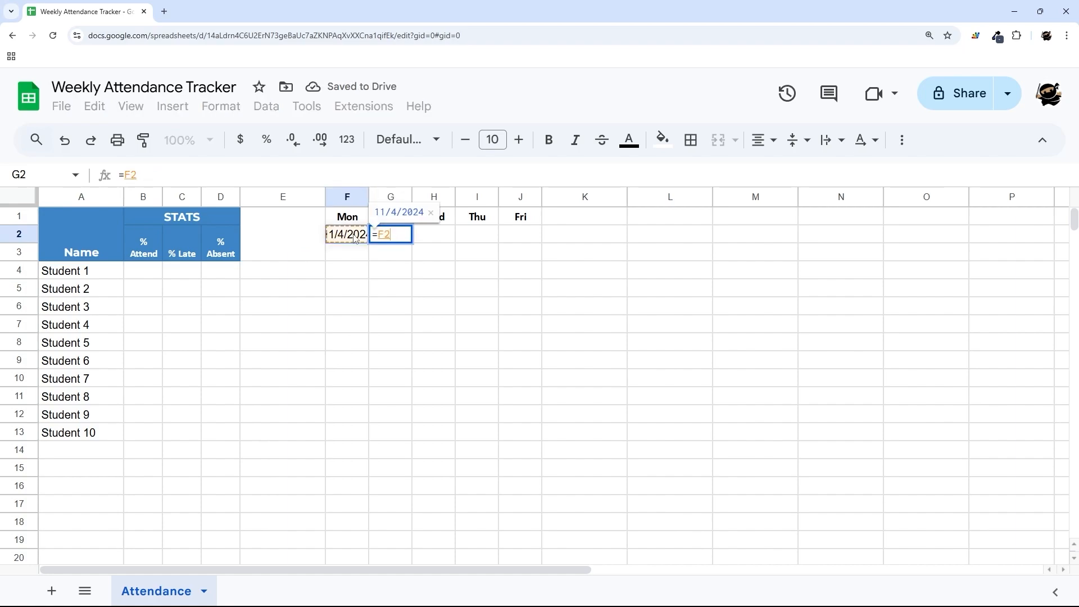
{"action": "type", "text": "+1"}
{"action": "key", "text": "Return"}
{"action": "left_click", "coordinate": [409, 236]}
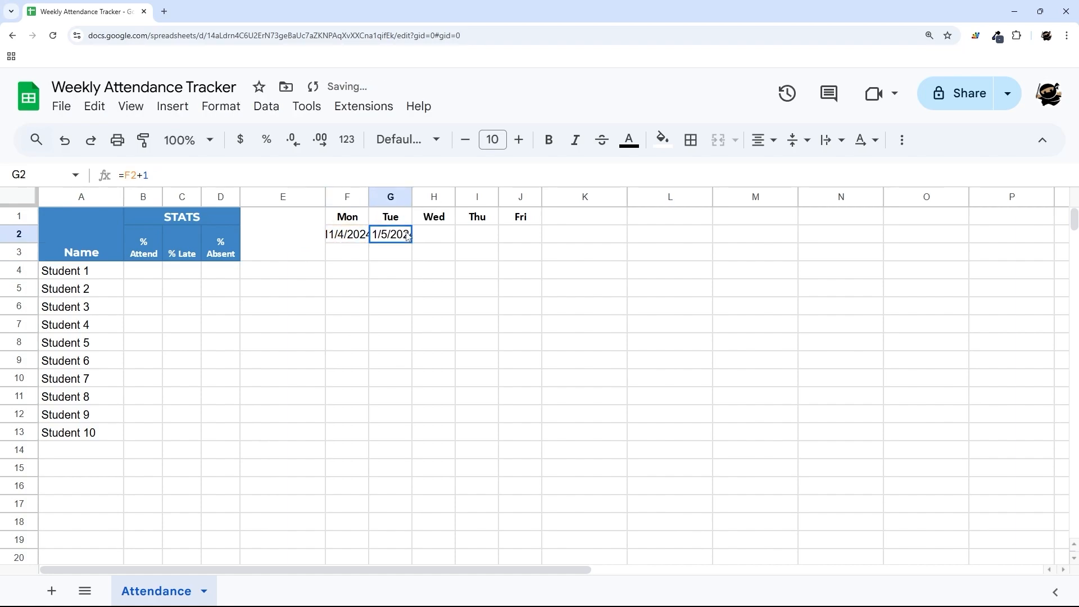
{"action": "left_click_drag", "start_coordinate": [412, 244], "coordinate": [366, 240]}
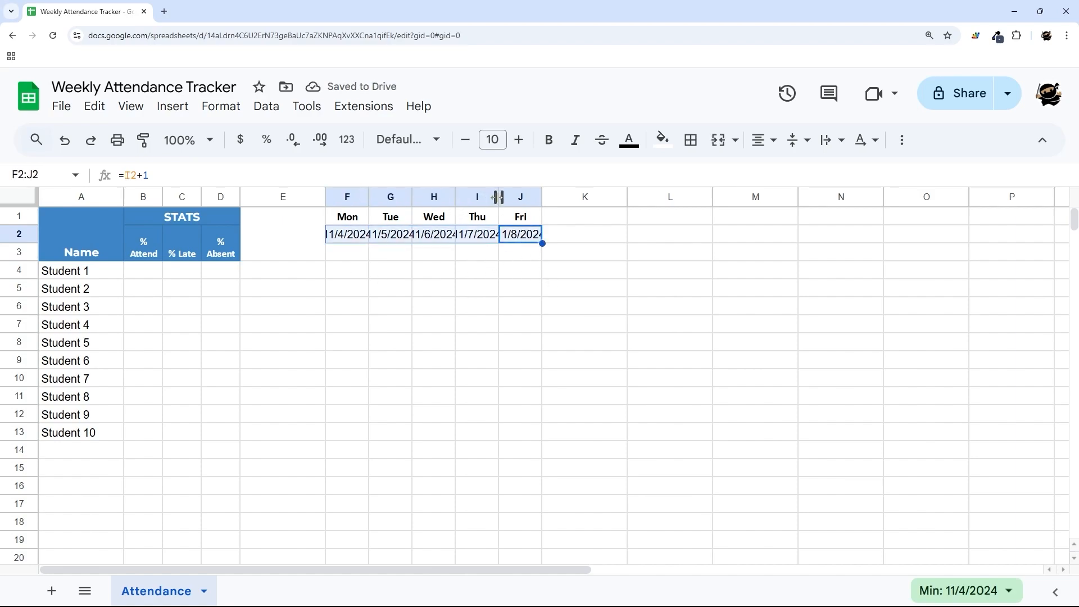
Open the custom date and time formats for the dates in F2:J2
{"action": "left_click_drag", "start_coordinate": [499, 197], "coordinate": [522, 196]}
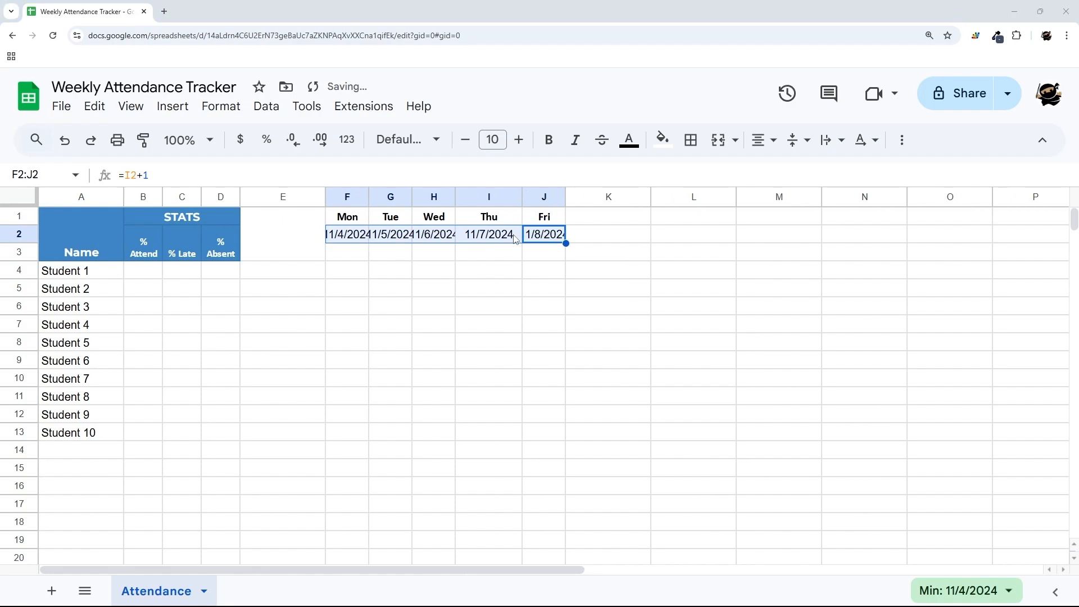
{"action": "key", "text": "ctrl+z"}
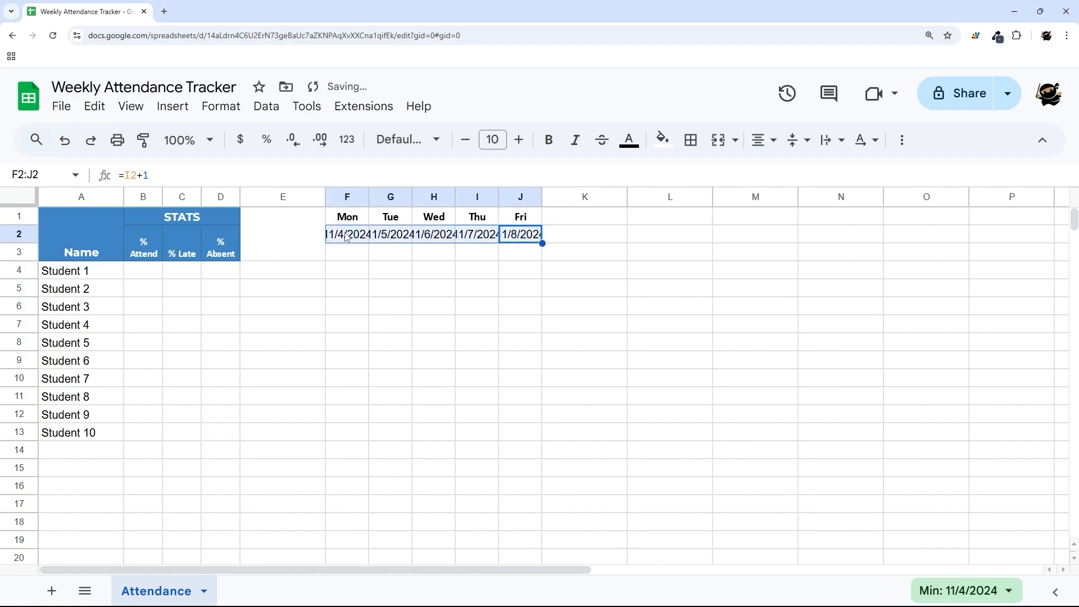
{"action": "left_click", "coordinate": [346, 140]}
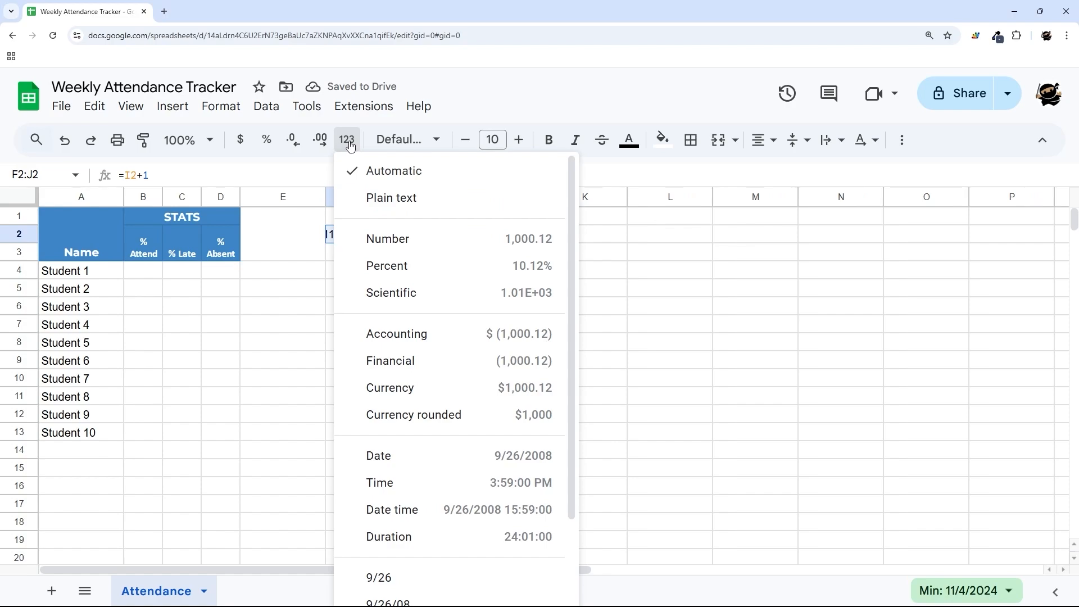
{"action": "scroll", "coordinate": [404, 298], "scroll_direction": "down", "scroll_amount": 3}
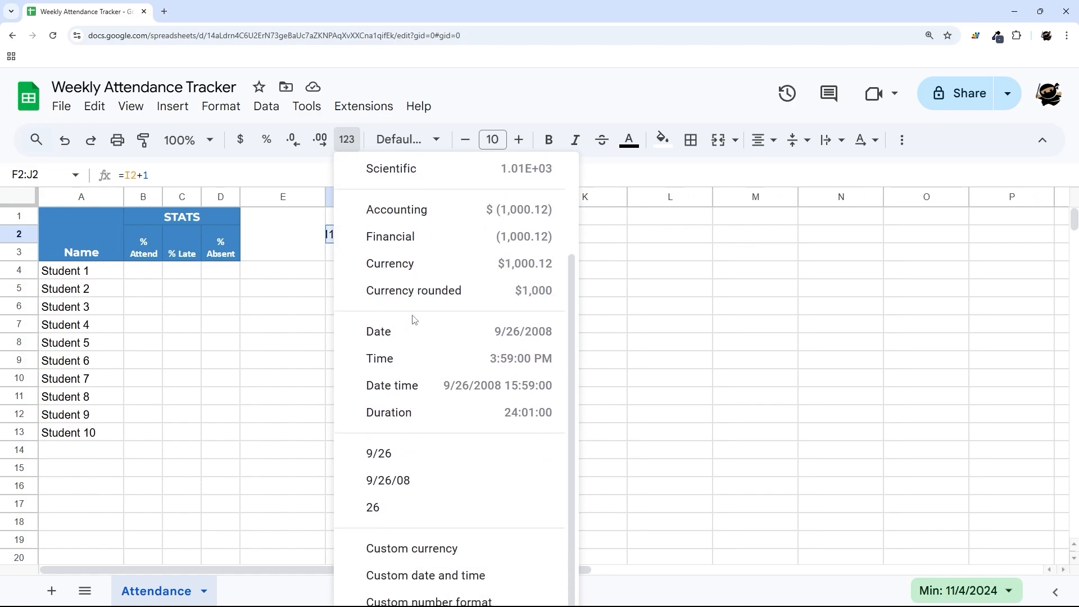
{"action": "left_click", "coordinate": [421, 586]}
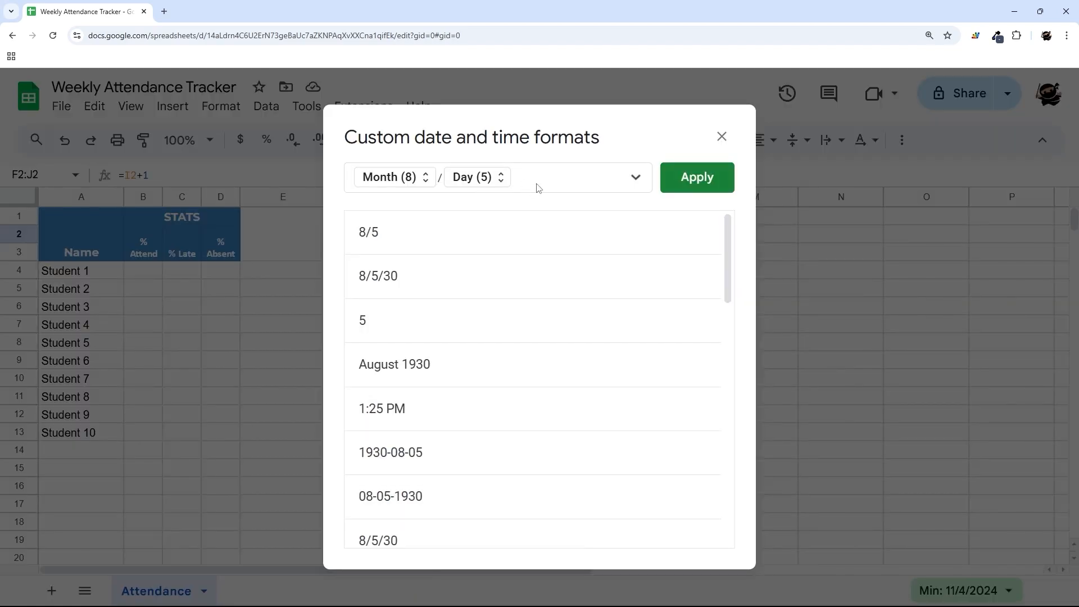
Try the 8/5/30 date pattern with a full numeric year, and clear the whole format
{"action": "left_click", "coordinate": [413, 278]}
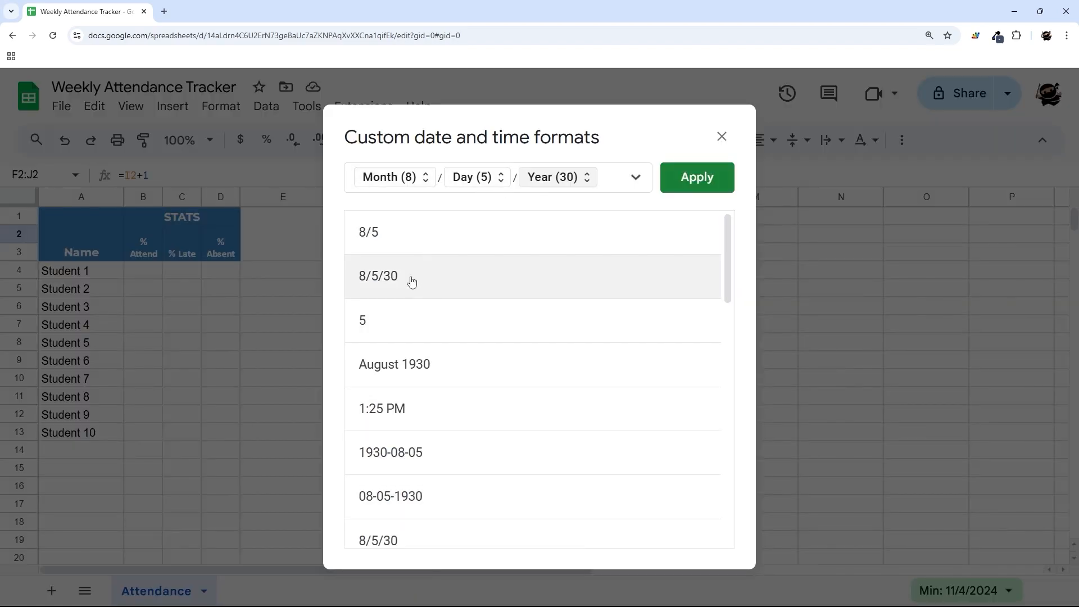
{"action": "left_click", "coordinate": [551, 179]}
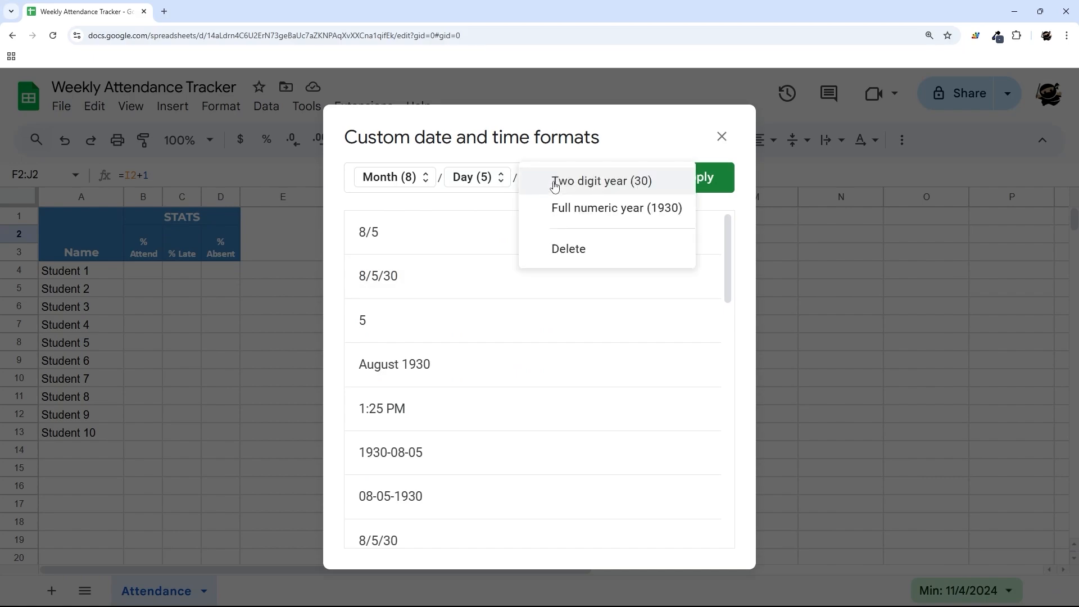
{"action": "left_click", "coordinate": [597, 209]}
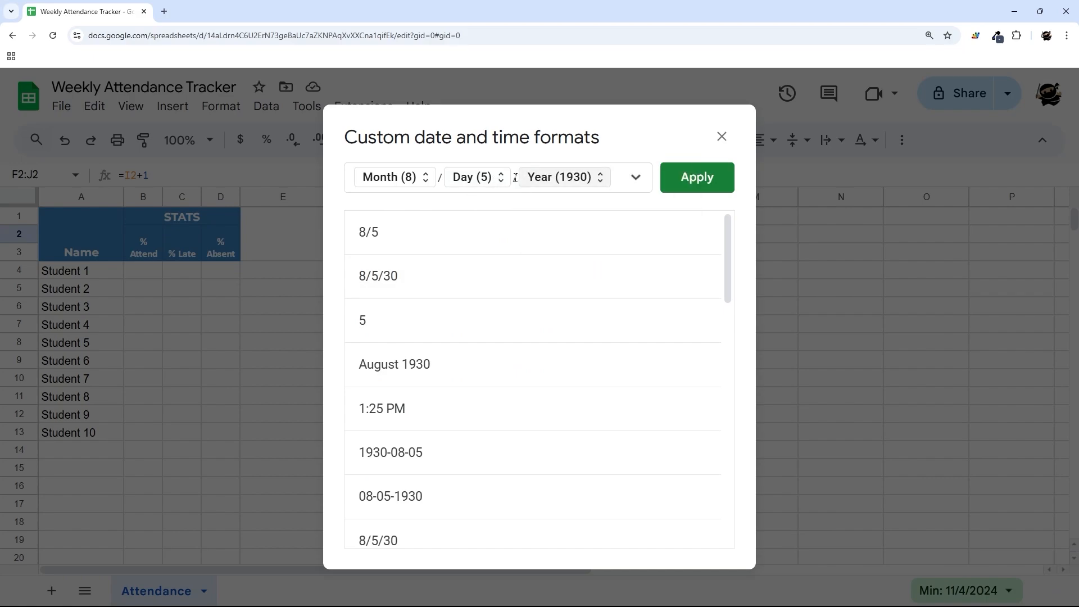
{"action": "left_click", "coordinate": [619, 184]}
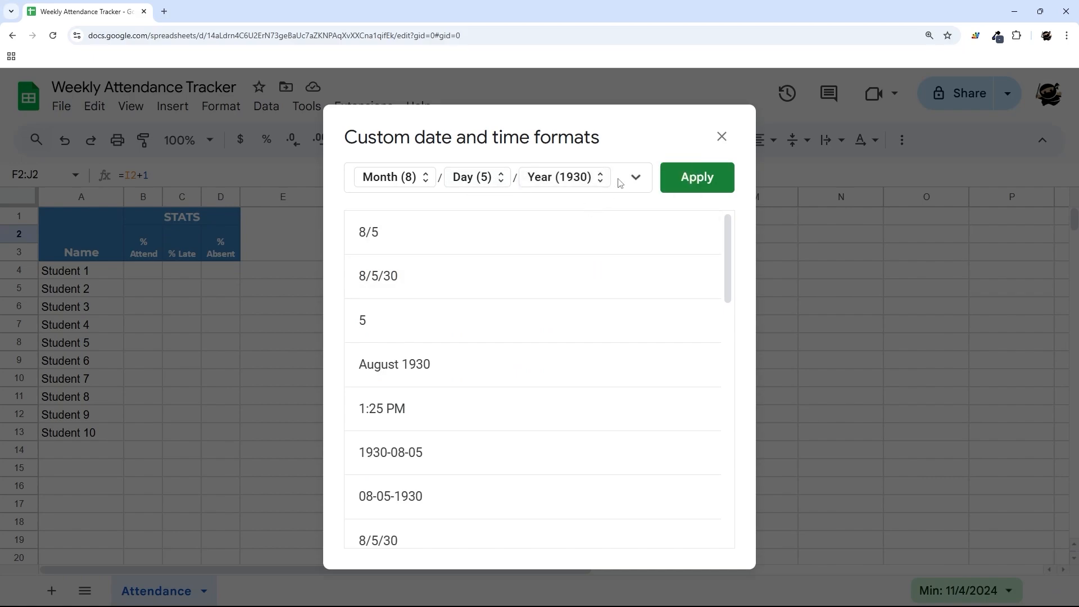
{"action": "key", "text": "BackSpace"}
{"action": "key", "text": "BackSpace"}
{"action": "key", "text": "BackSpace"}
{"action": "key", "text": "BackSpace"}
Build a custom date format of Month, a slash and Day, and apply it to F2:J2
{"action": "left_click", "coordinate": [635, 177]}
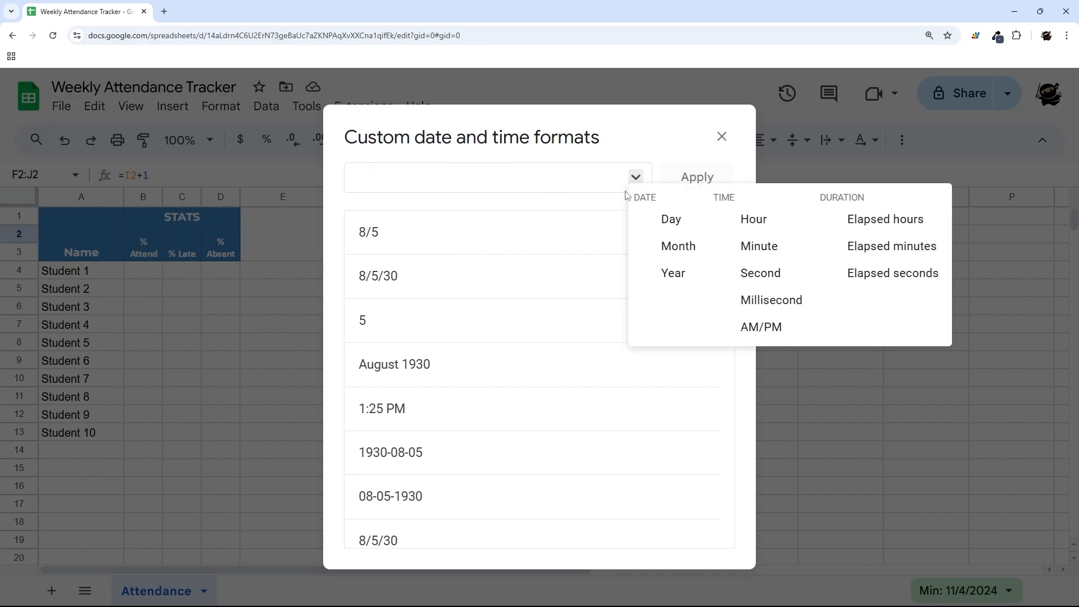
{"action": "left_click", "coordinate": [671, 251]}
{"action": "left_click", "coordinate": [460, 179]}
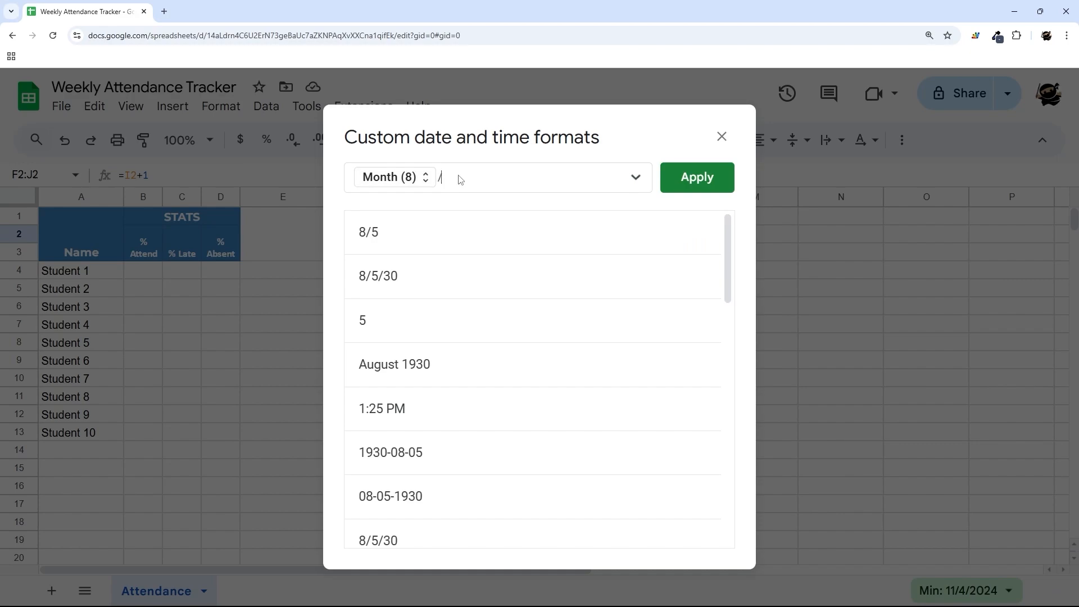
{"action": "type", "text": "/"}
{"action": "left_click", "coordinate": [635, 177]}
{"action": "left_click", "coordinate": [669, 219]}
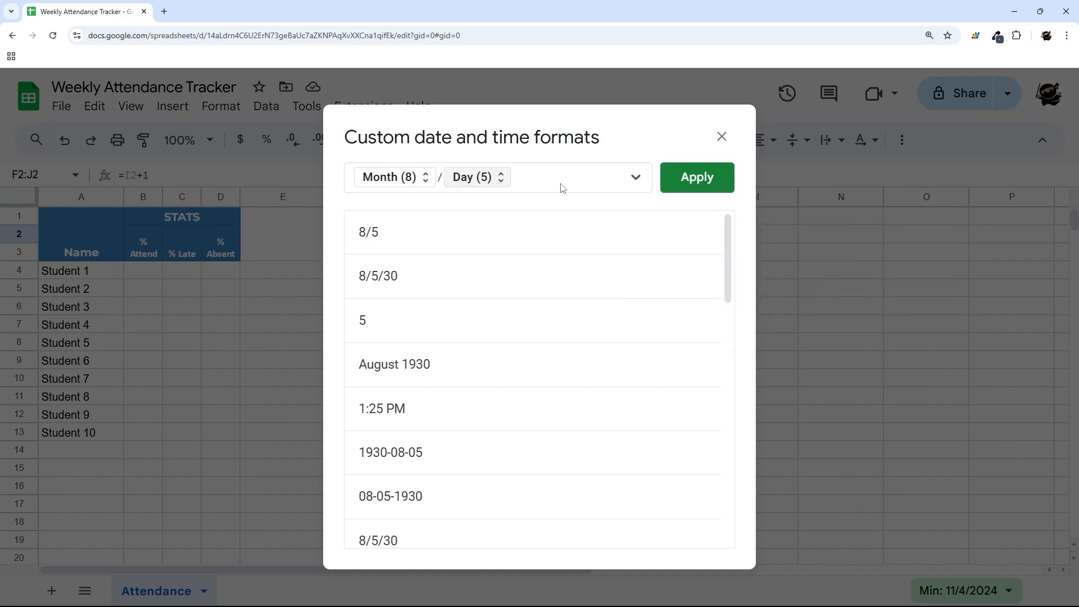
{"action": "left_click", "coordinate": [688, 186]}
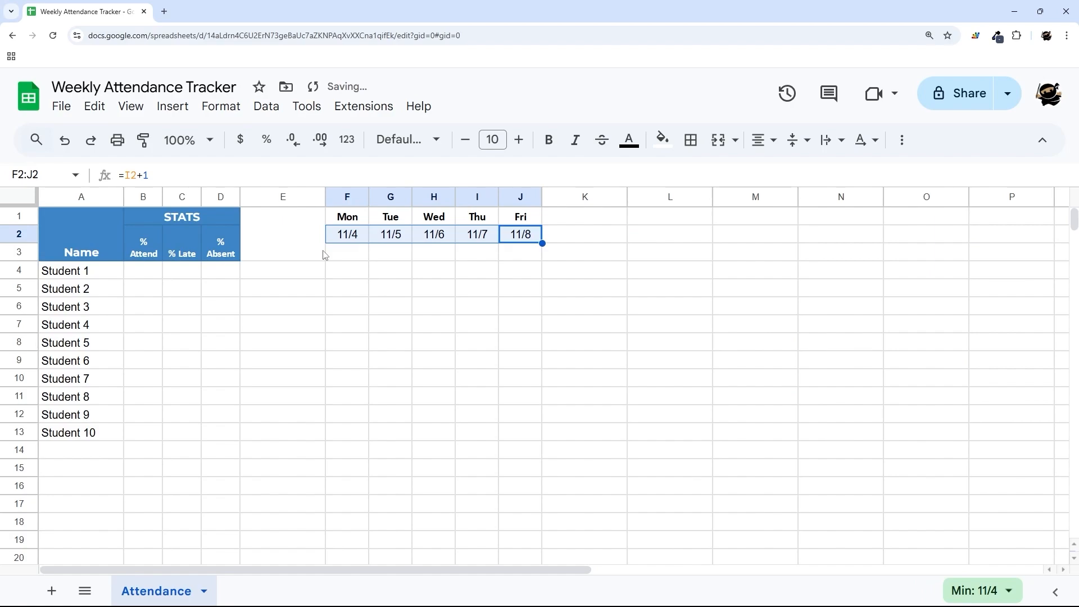
Format the dates in F2:J2 as bold Montserrat at size 11
{"action": "left_click", "coordinate": [408, 139]}
{"action": "left_click", "coordinate": [402, 332]}
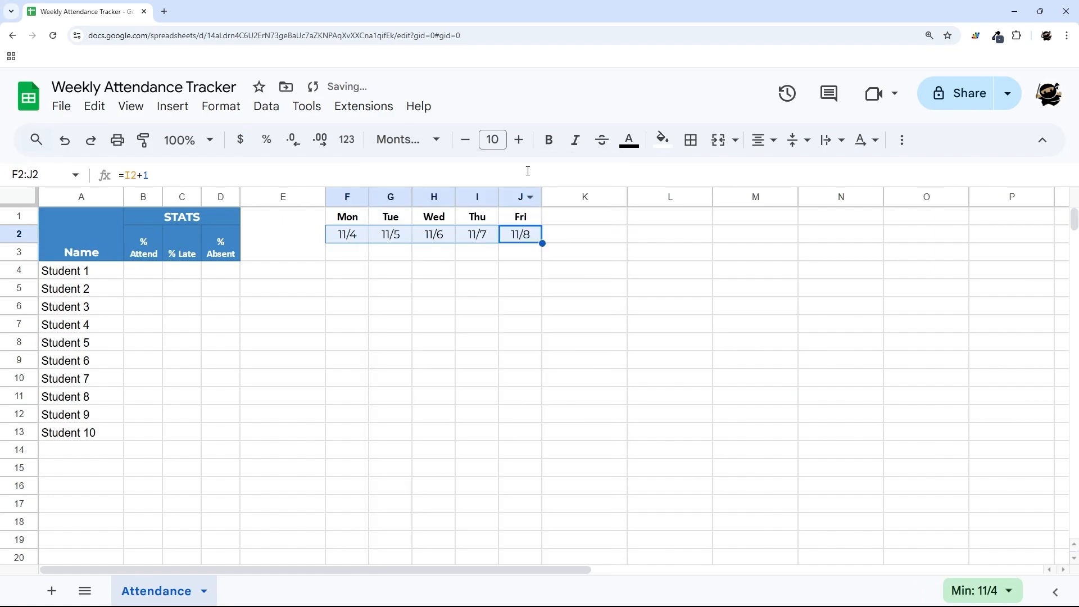
{"action": "left_click", "coordinate": [548, 147]}
{"action": "left_click", "coordinate": [519, 140]}
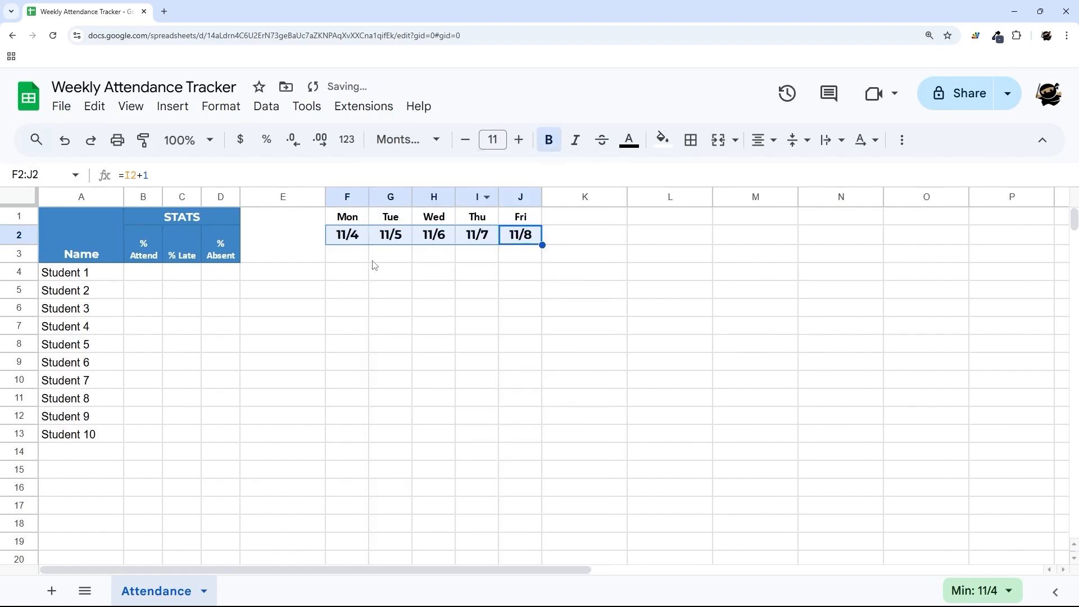
Insert checkboxes in F3:J3 and reduce their font size to 7
{"action": "left_click_drag", "start_coordinate": [347, 259], "coordinate": [515, 257]}
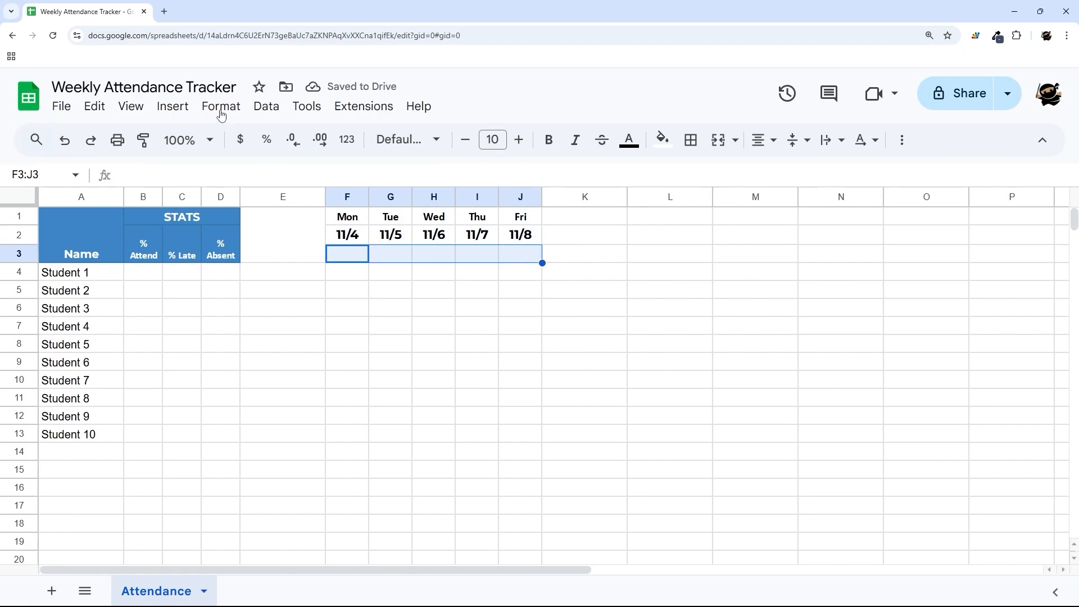
{"action": "left_click", "coordinate": [173, 107]}
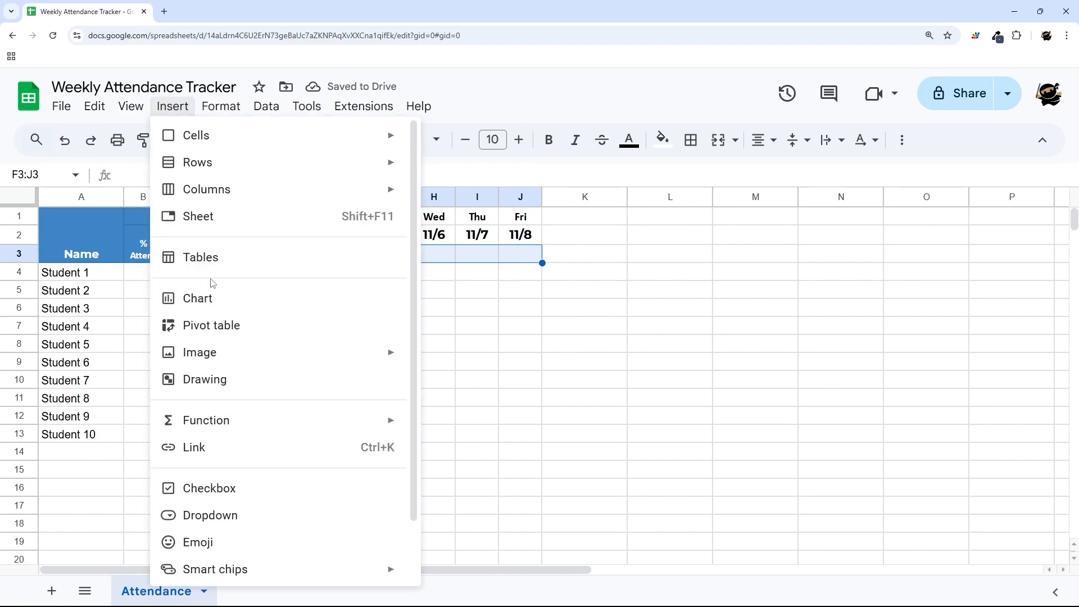
{"action": "left_click", "coordinate": [222, 486]}
{"action": "left_click", "coordinate": [465, 140]}
{"action": "left_click", "coordinate": [466, 140]}
{"action": "left_click", "coordinate": [465, 140]}
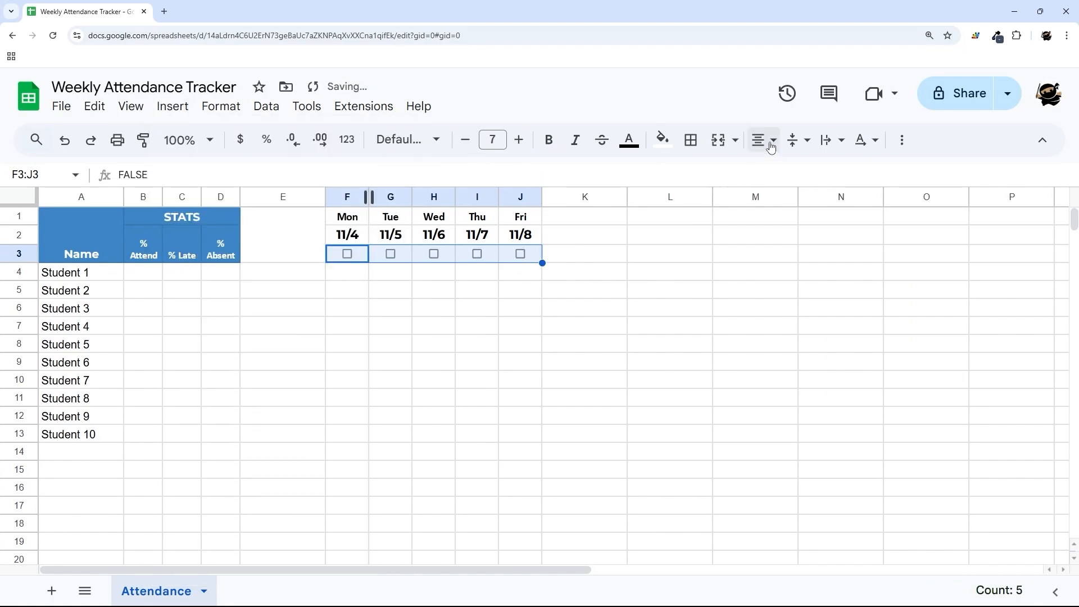
{"action": "left_click", "coordinate": [482, 340]}
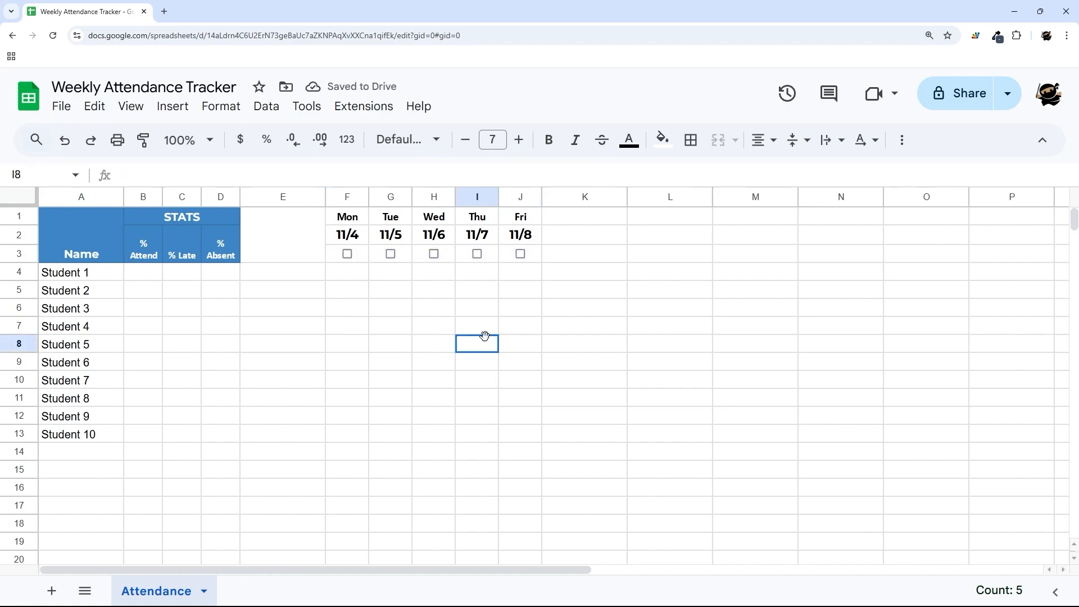
Test the Monday and Tuesday checkboxes in F3 and G3, returning both to unchecked
{"action": "left_click", "coordinate": [346, 196]}
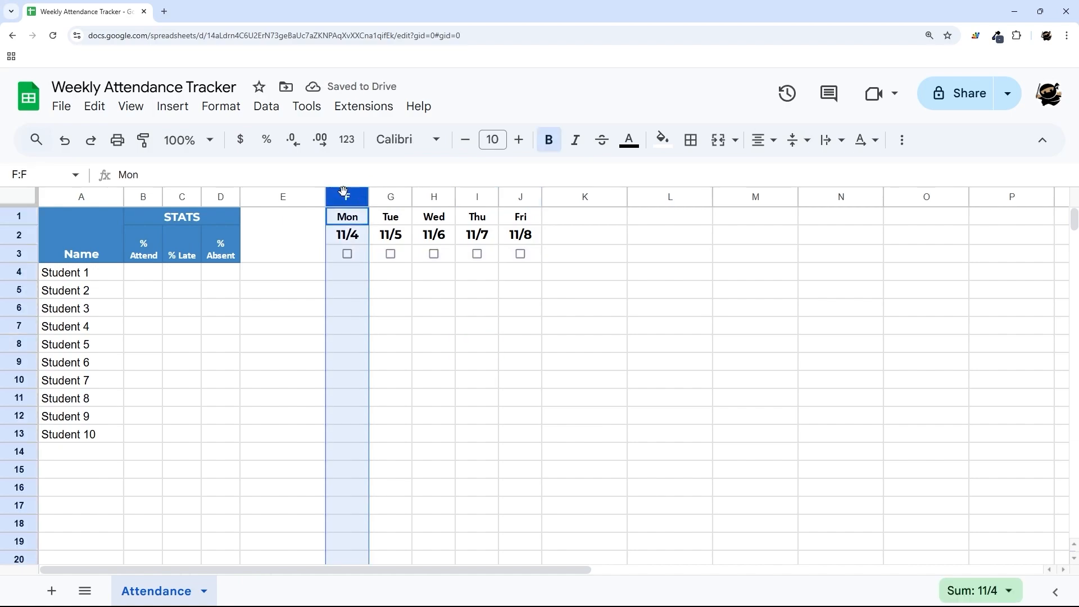
{"action": "left_click", "coordinate": [389, 195]}
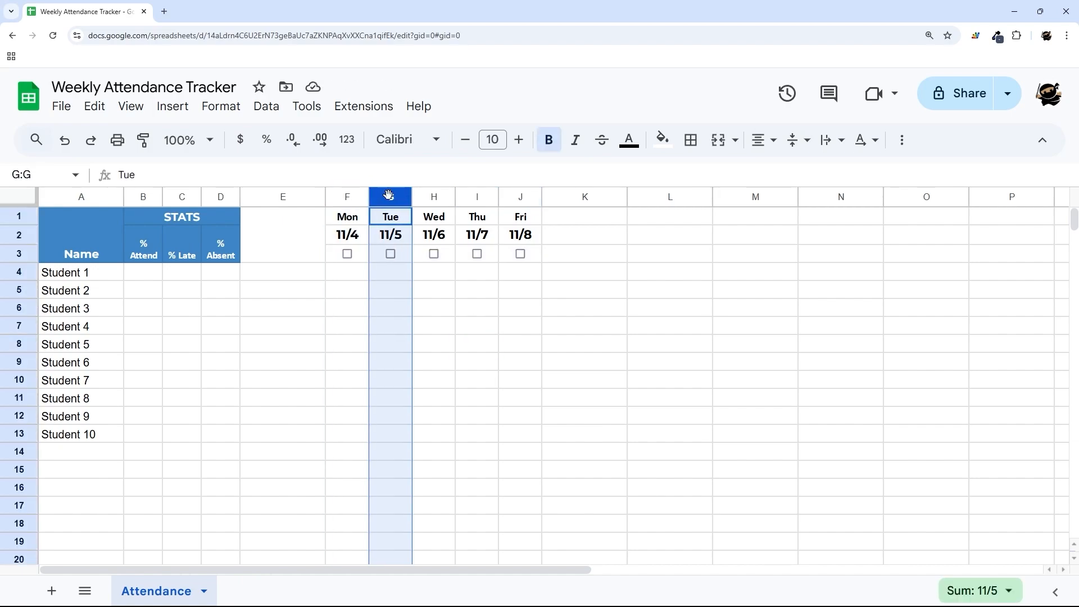
{"action": "left_click", "coordinate": [349, 254]}
{"action": "key", "text": "ctrl+z"}
{"action": "left_click", "coordinate": [390, 254]}
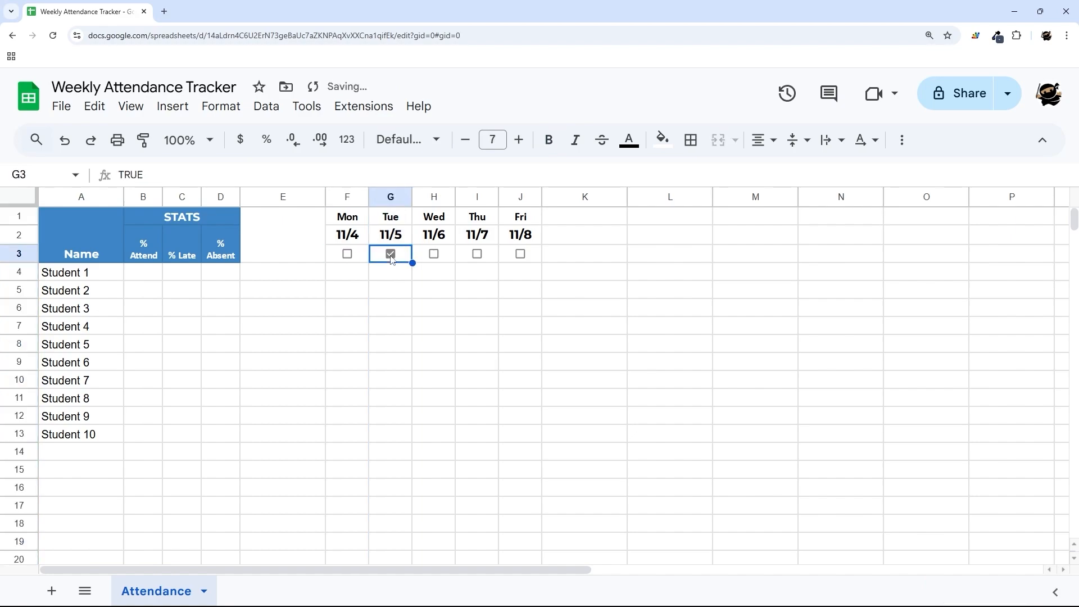
{"action": "left_click_drag", "start_coordinate": [382, 288], "coordinate": [369, 487]}
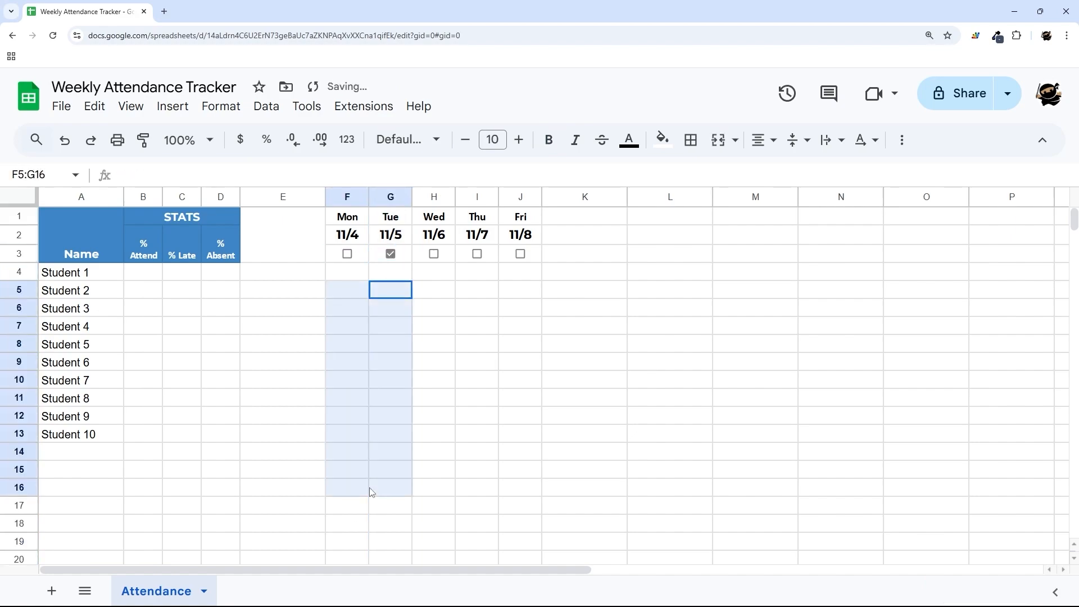
{"action": "left_click", "coordinate": [389, 256]}
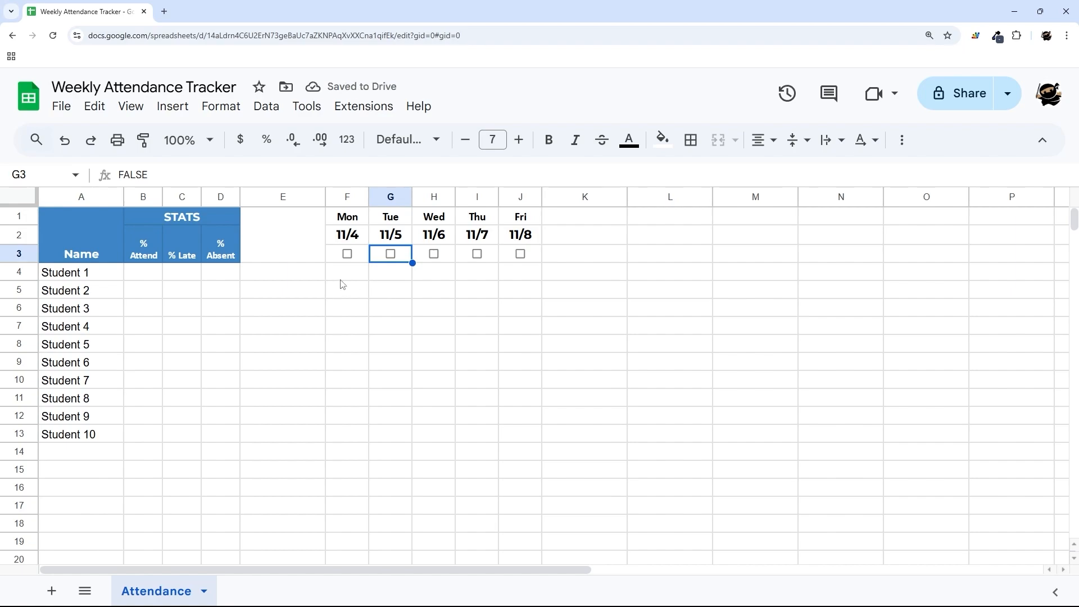
Enter the formula =F2&" - "&J2 in the merged cell E1:E3 to join the week's first and last dates
{"action": "left_click", "coordinate": [292, 249]}
{"action": "left_click_drag", "start_coordinate": [347, 234], "coordinate": [520, 234]}
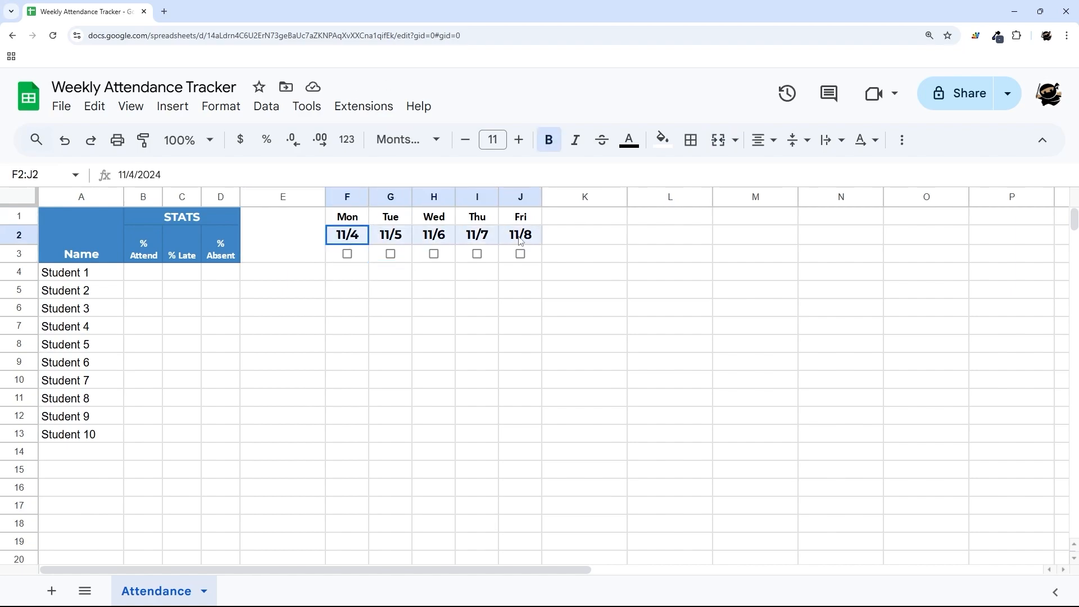
{"action": "left_click", "coordinate": [260, 250]}
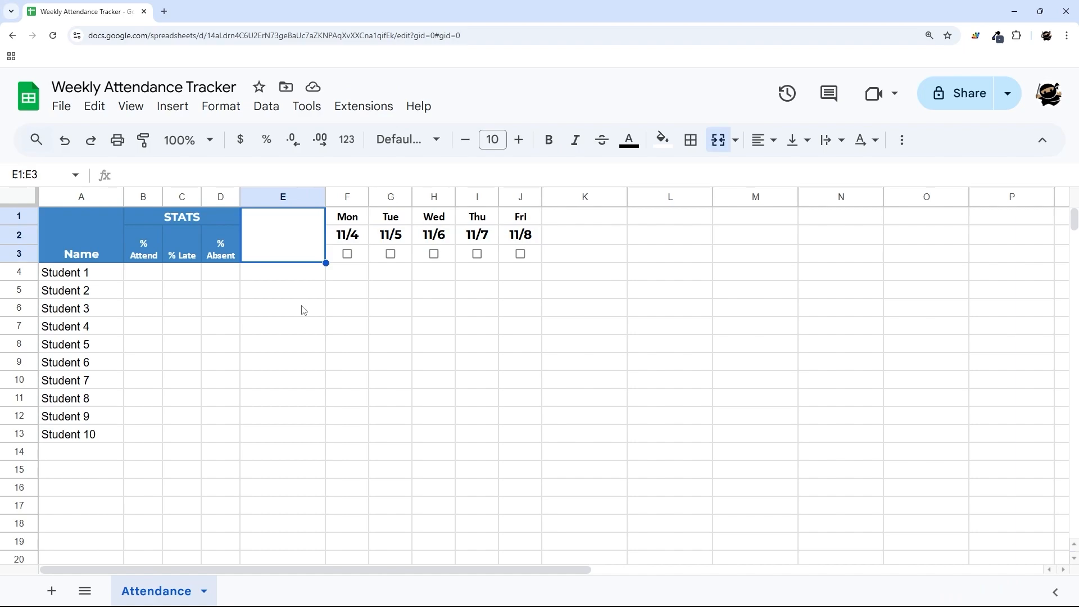
{"action": "type", "text": "="}
{"action": "left_click", "coordinate": [352, 237]}
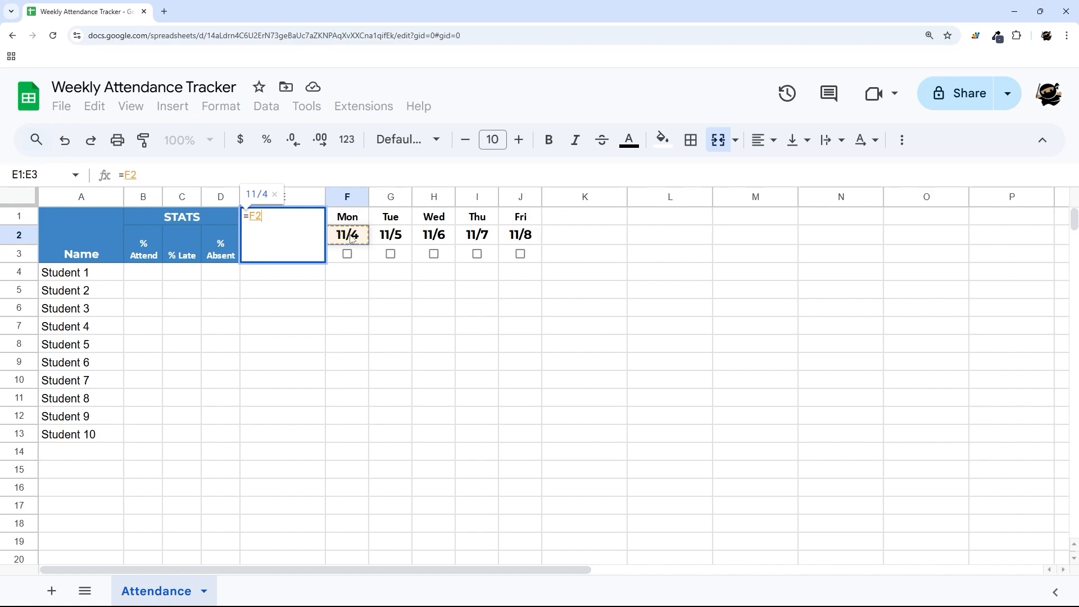
{"action": "type", "text": "&\""}
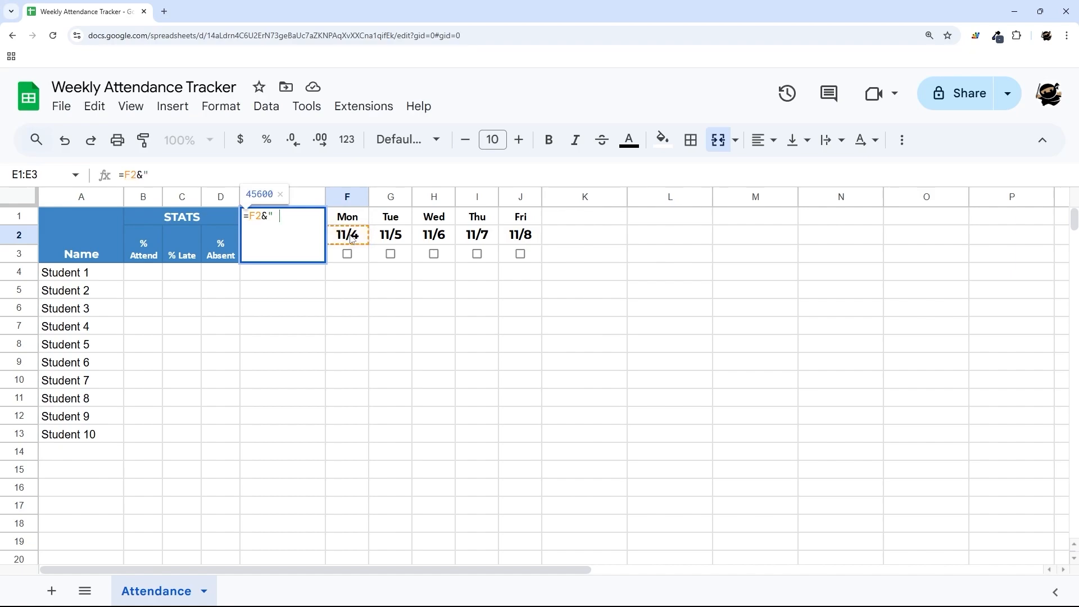
{"action": "type", "text": " - \"&"}
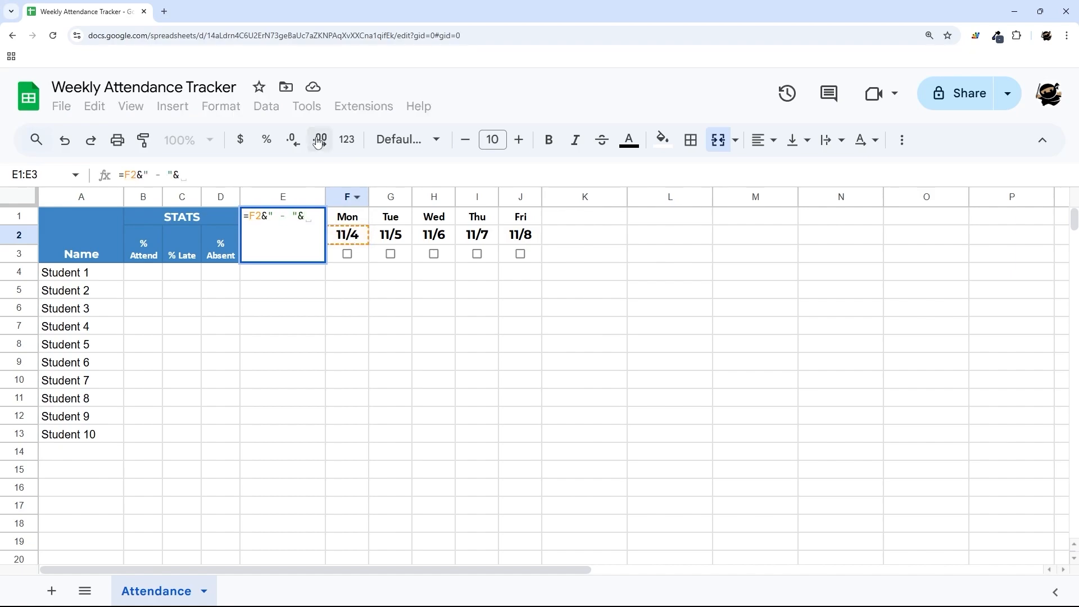
{"action": "left_click", "coordinate": [527, 236]}
{"action": "key", "text": "Return"}
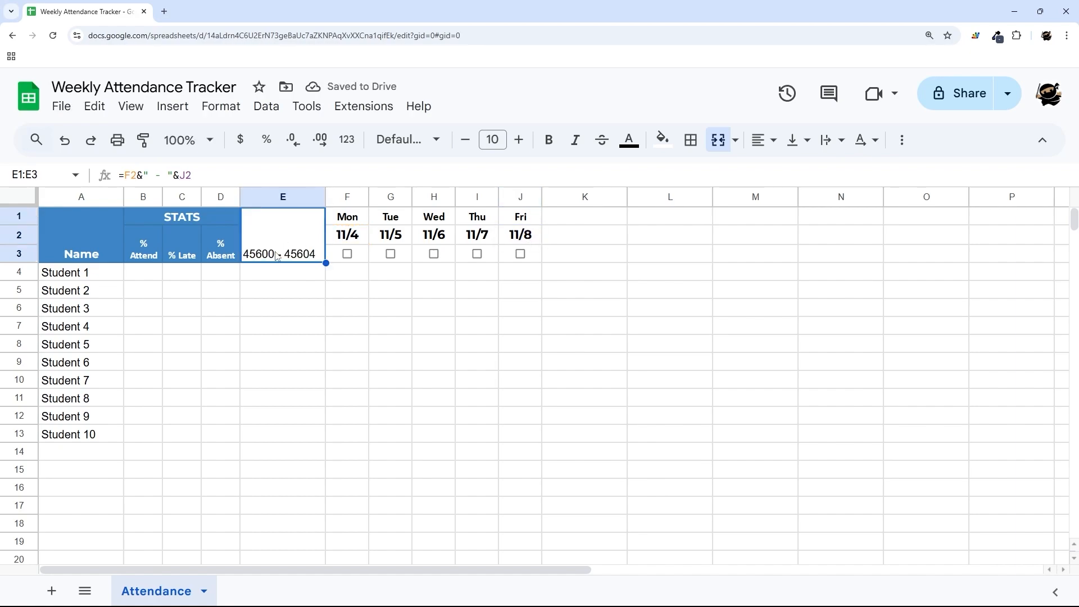
Try wrapping the date range formula in E1:E3 in the TEXT function as =text(F2&" - "&J2)
{"action": "left_click", "coordinate": [124, 175]}
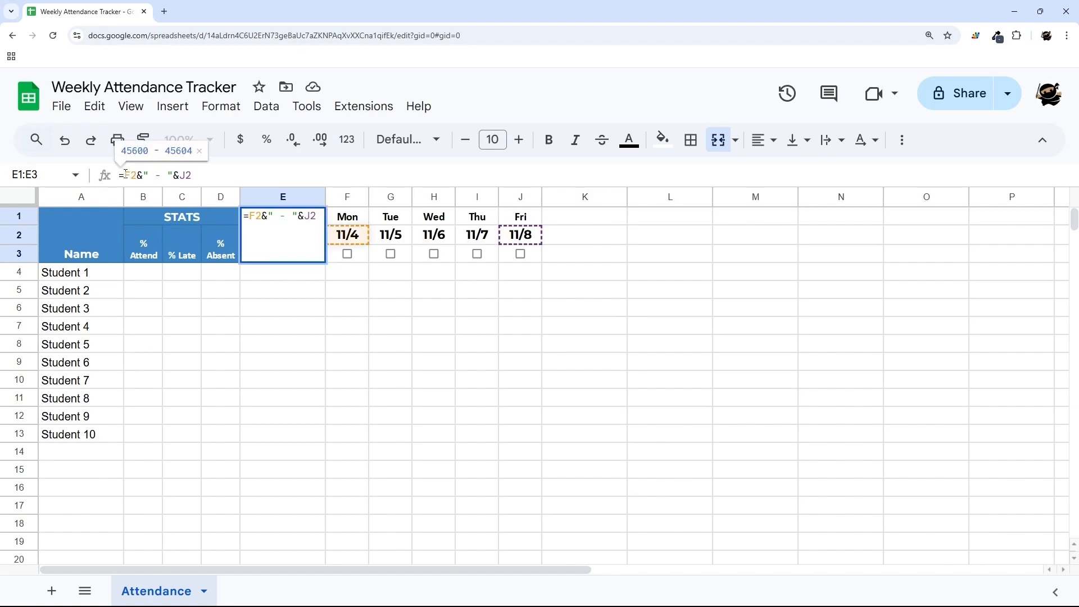
{"action": "type", "text": "te"}
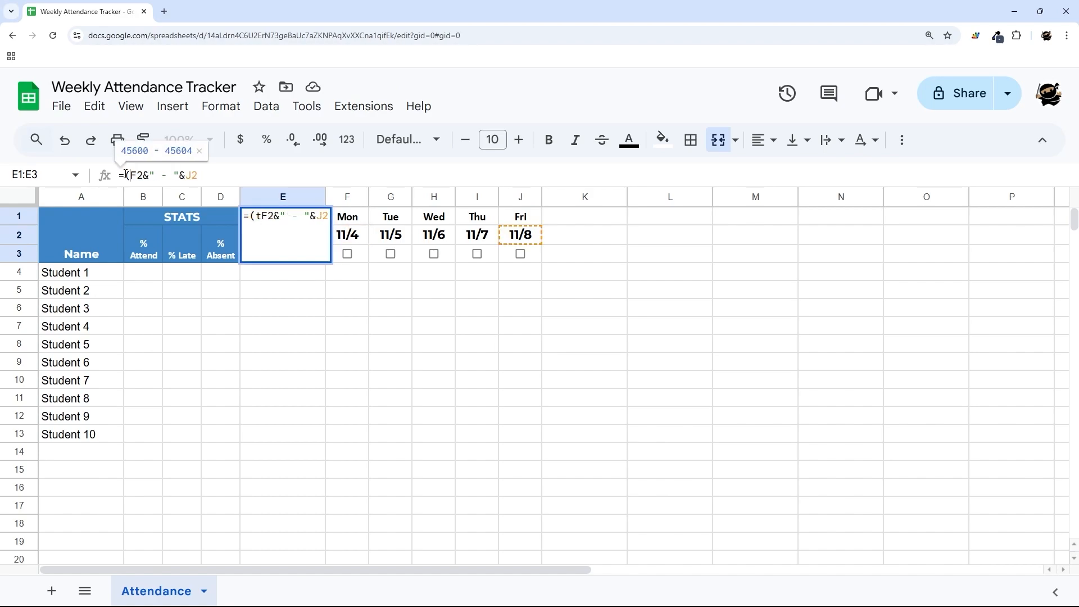
{"action": "type", "text": "xt("}
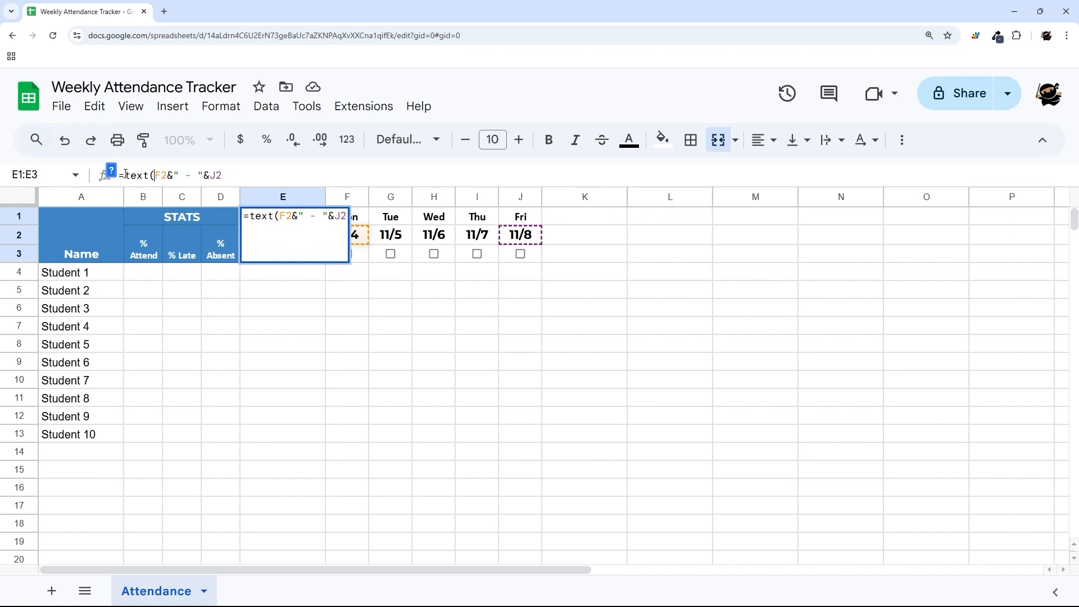
{"action": "left_click", "coordinate": [113, 175]}
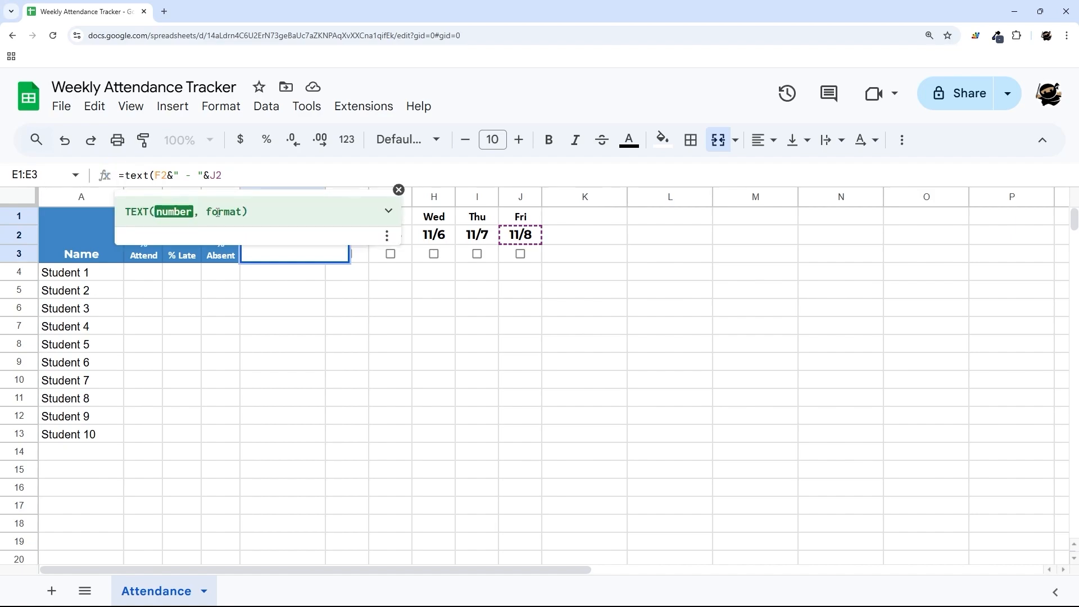
{"action": "type", "text": ")"}
{"action": "key", "text": "Return"}
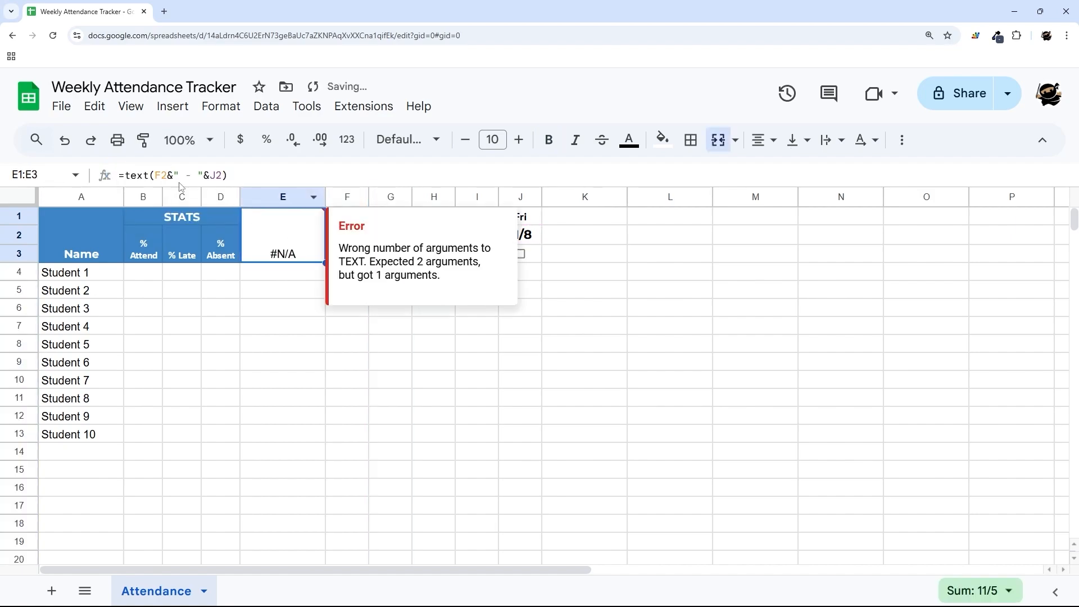
Check the TEXT function's help and correct the date range formula in E1:E3 to =text(F2,"MMM d")&" - "&J2
{"action": "left_click", "coordinate": [120, 175]}
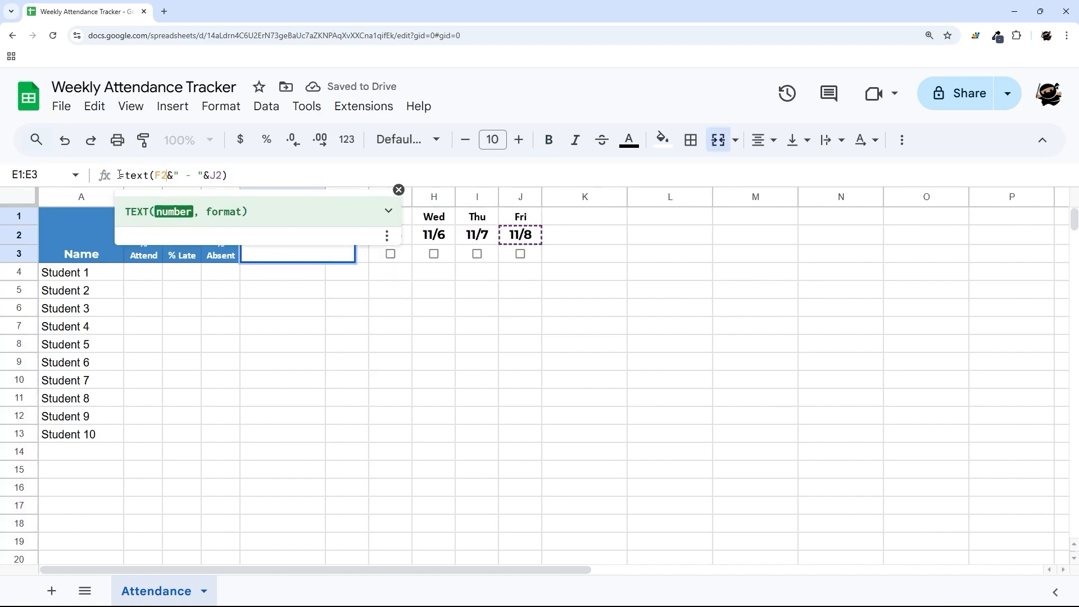
{"action": "left_click", "coordinate": [386, 214]}
{"action": "scroll", "coordinate": [222, 338], "scroll_direction": "down", "scroll_amount": 1}
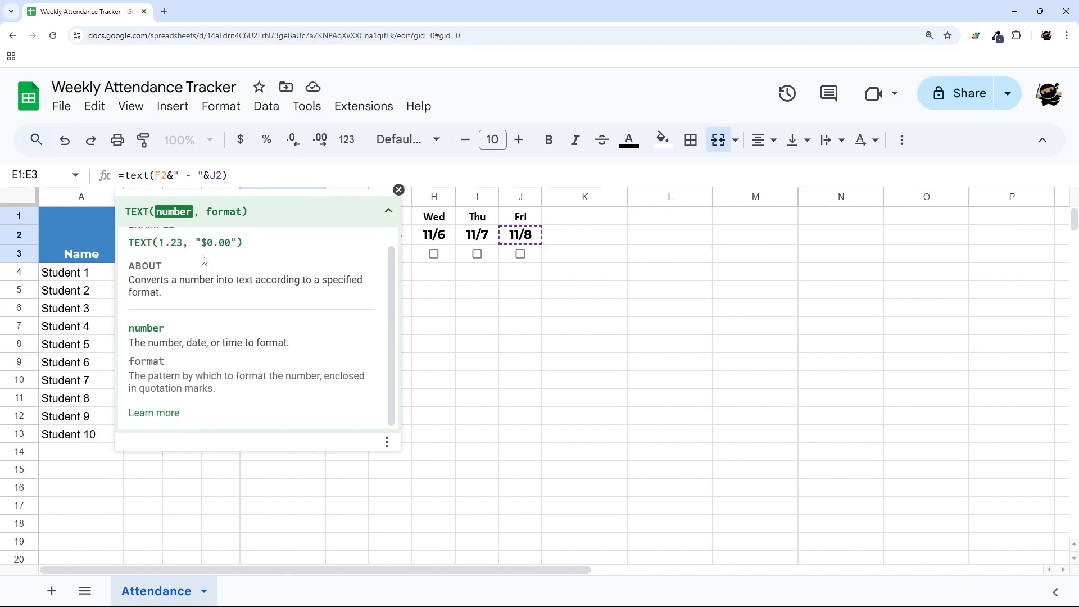
{"action": "left_click_drag", "start_coordinate": [203, 244], "coordinate": [243, 243]}
{"action": "left_click", "coordinate": [398, 189]}
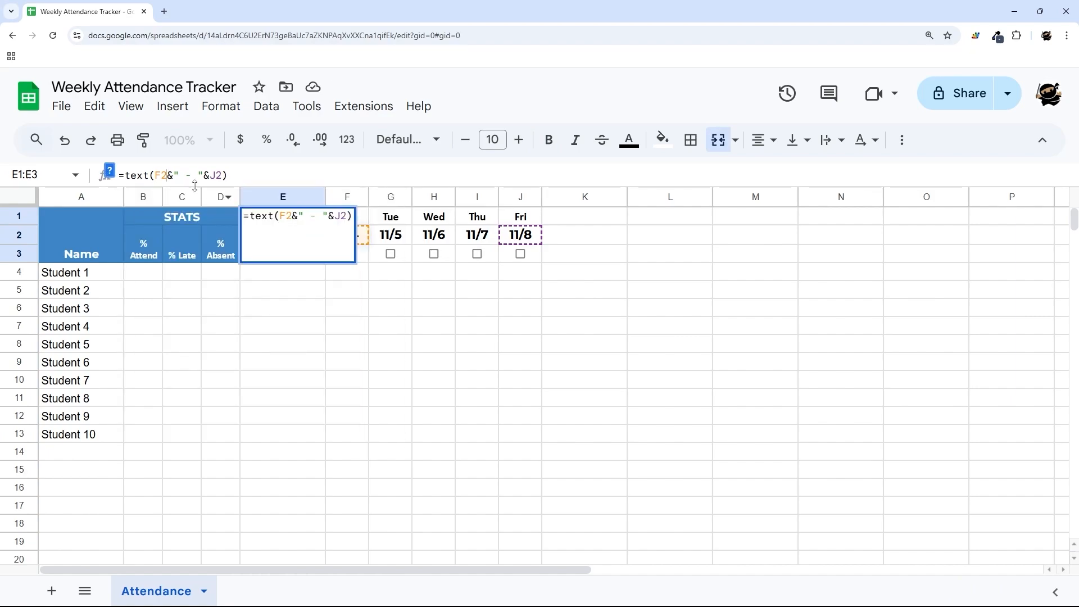
{"action": "left_click", "coordinate": [165, 176]}
{"action": "type", "text": ",\""}
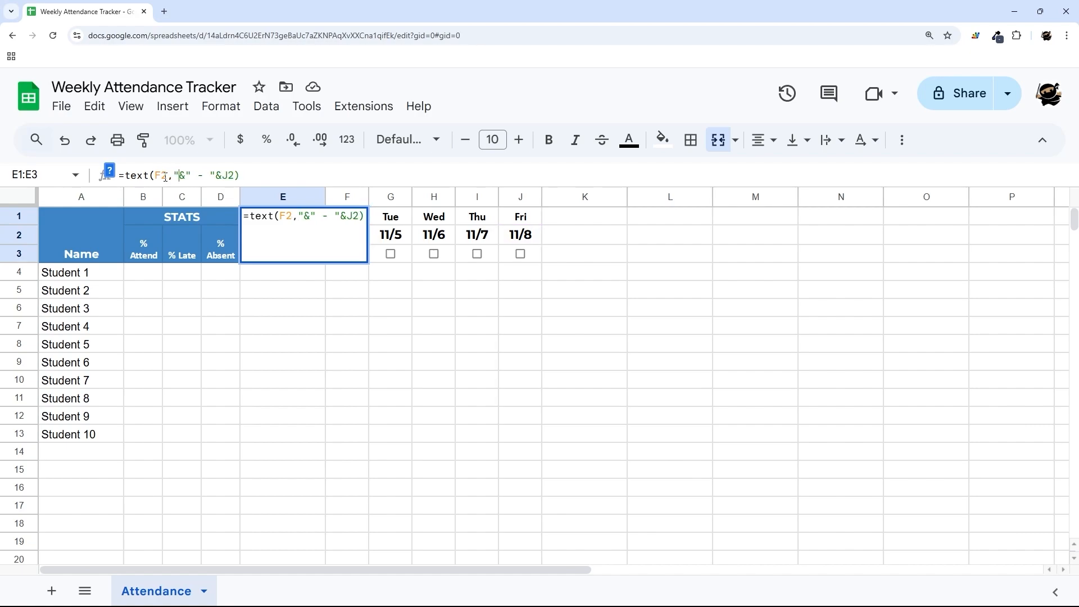
{"action": "type", "text": "MMM d"}
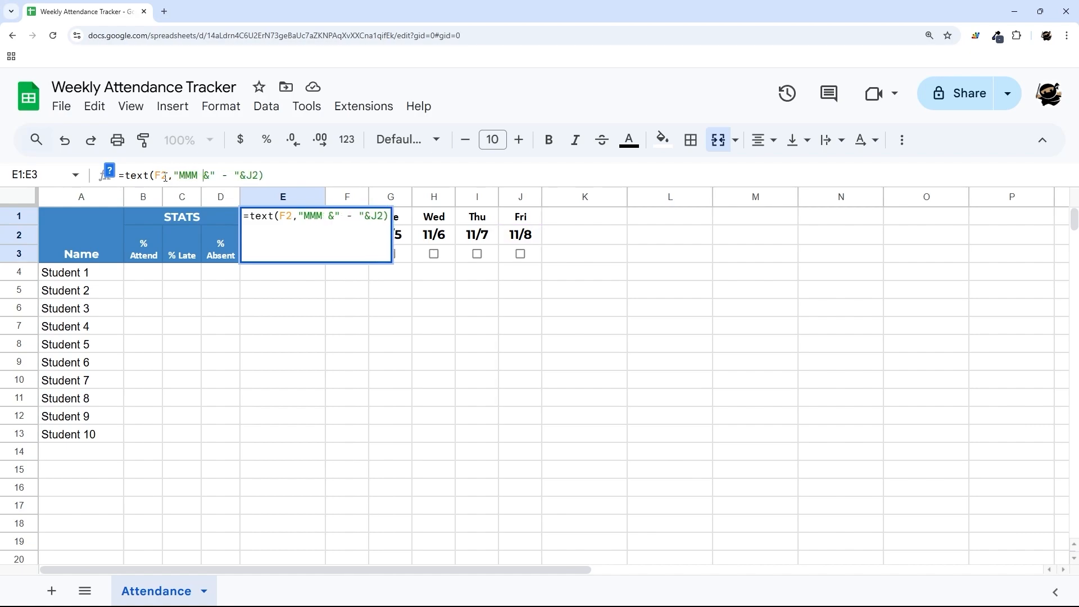
{"action": "type", "text": "\")"}
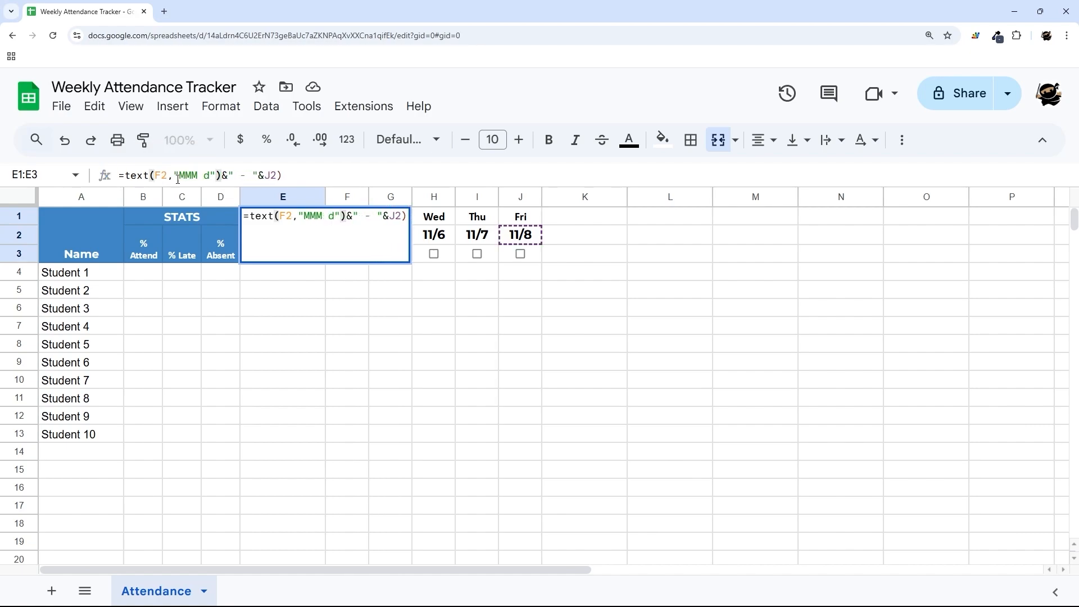
{"action": "key", "text": "Return"}
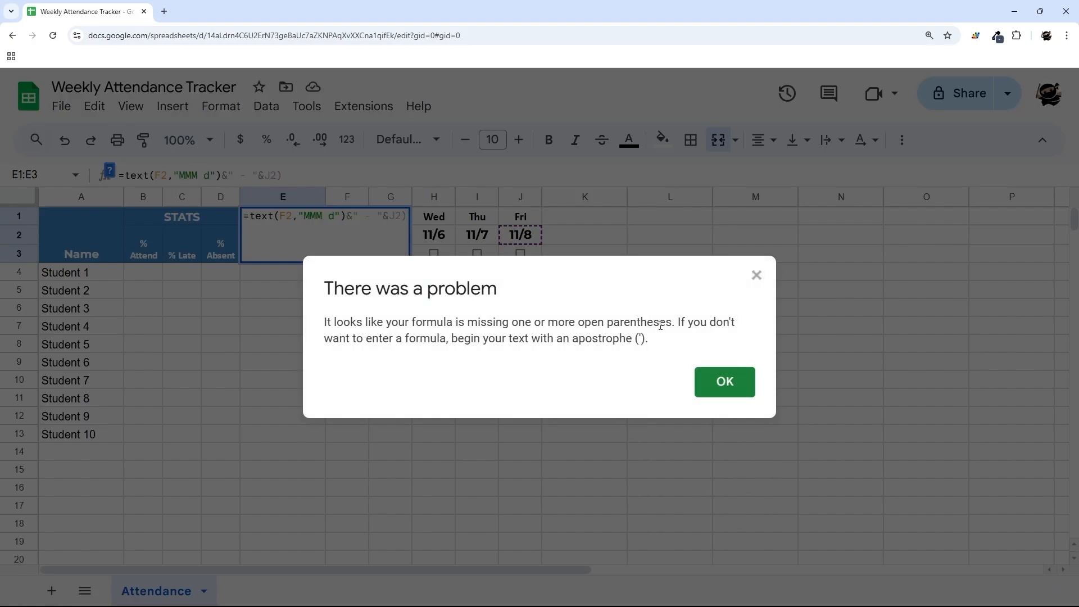
{"action": "key", "text": "Return"}
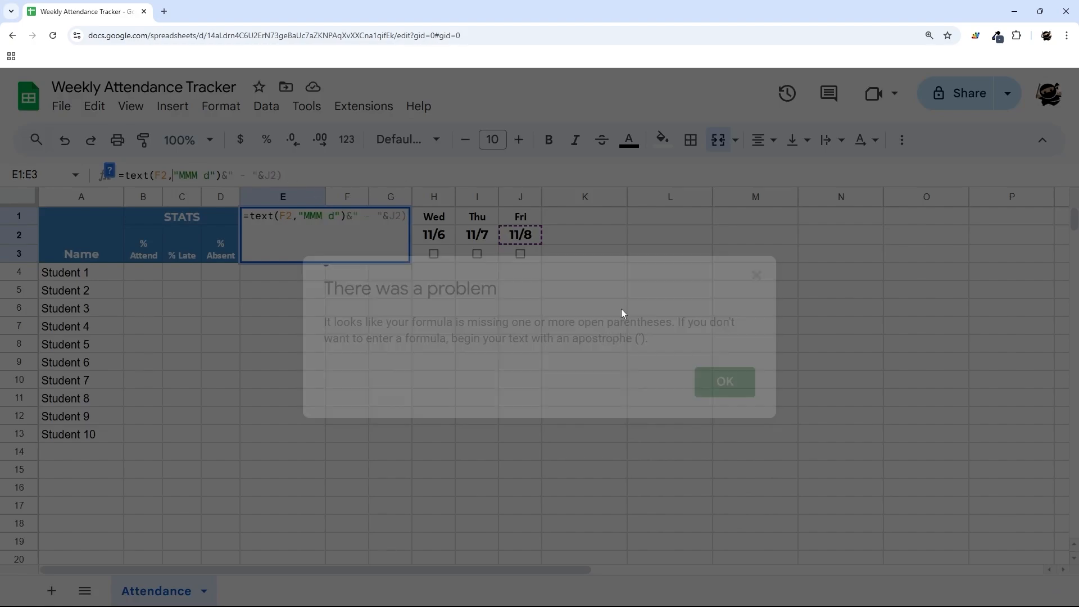
{"action": "key", "text": "BackSpace"}
{"action": "key", "text": "Return"}
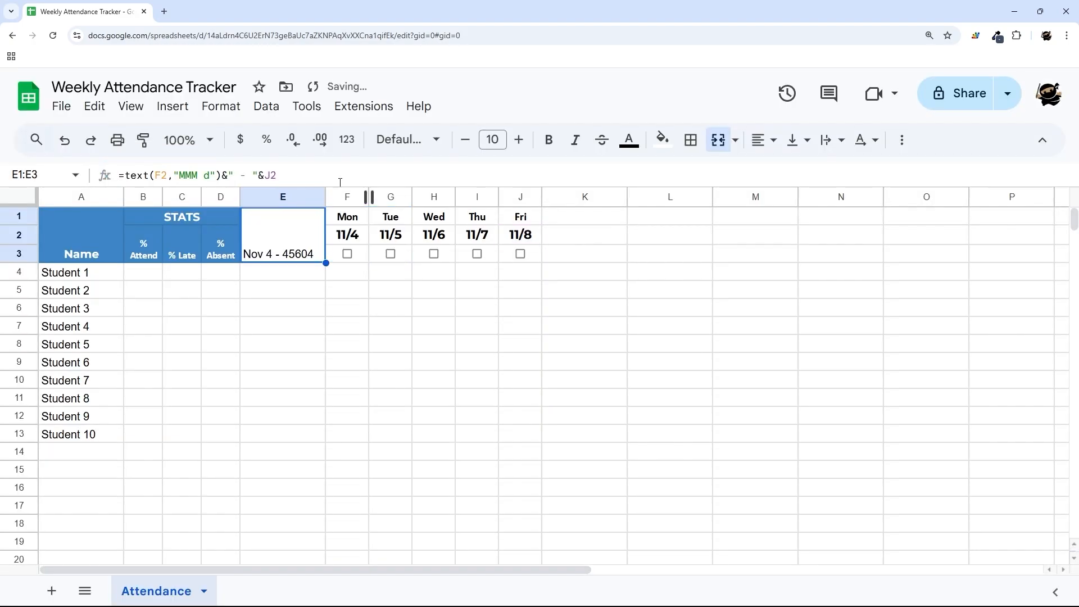
Format the end date in the E1:E3 formula too, making it =text(F2,"MMM d")&" - "&text(J2,"MMM d")
{"action": "left_click", "coordinate": [264, 176]}
{"action": "type", "text": "text("}
{"action": "key", "text": "End"}
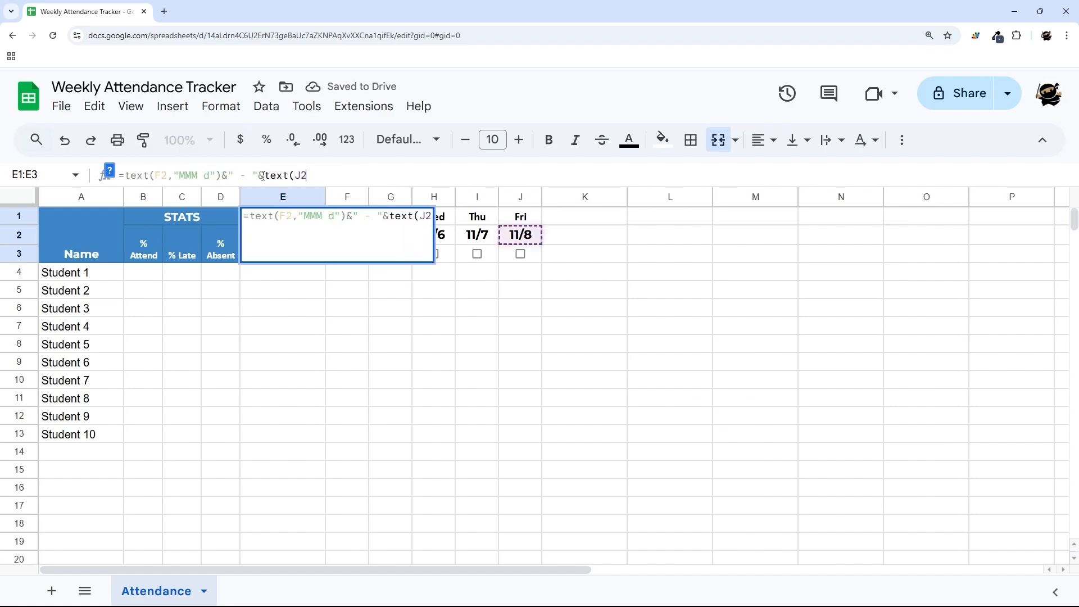
{"action": "type", "text": ",\"MMM d\")"}
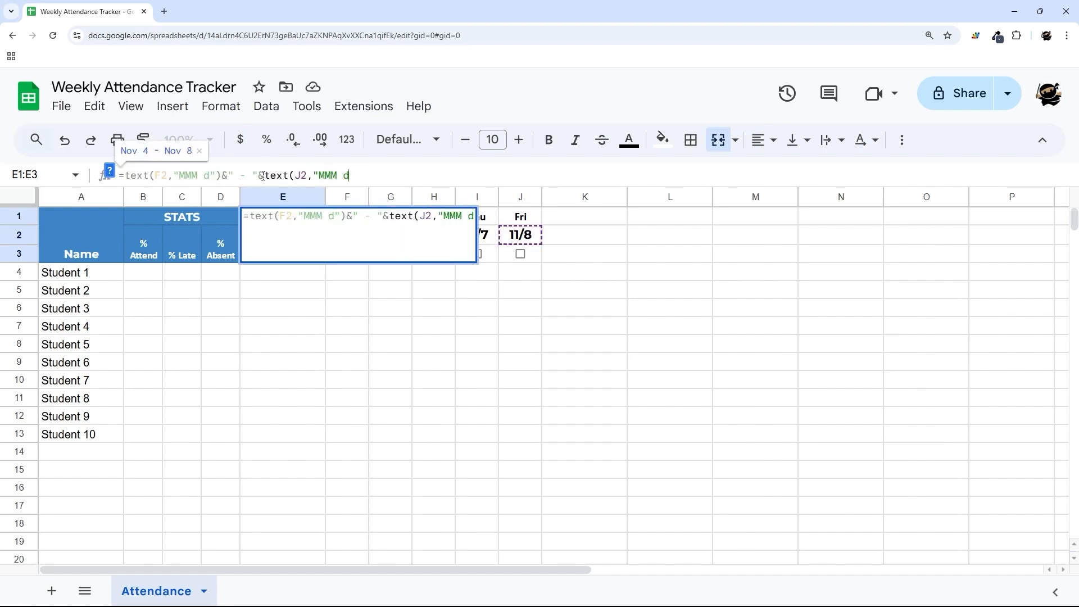
{"action": "double_click", "coordinate": [180, 176]}
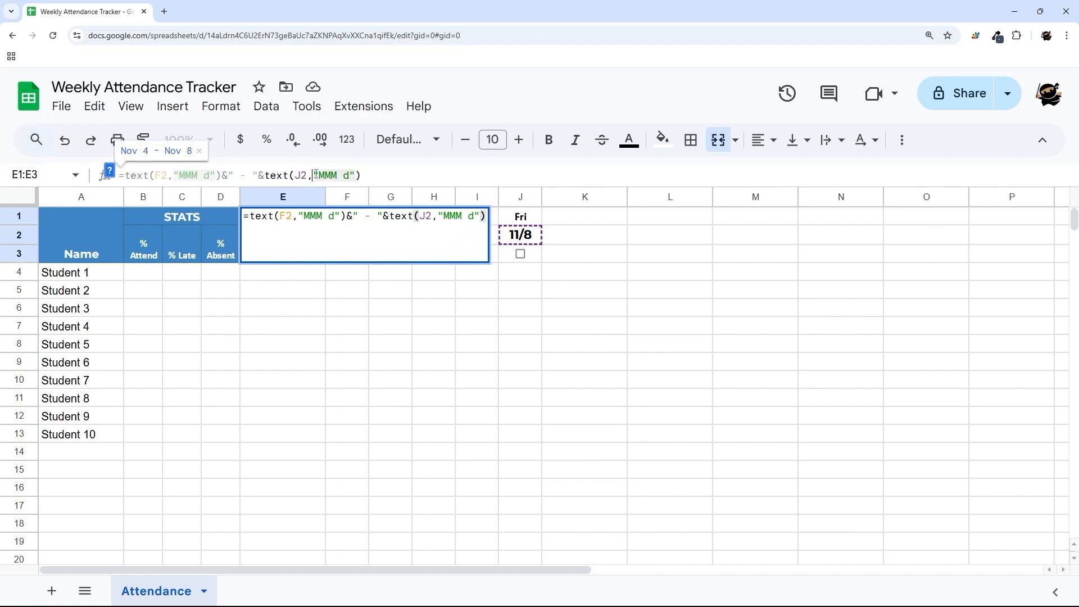
{"action": "key", "text": "Return"}
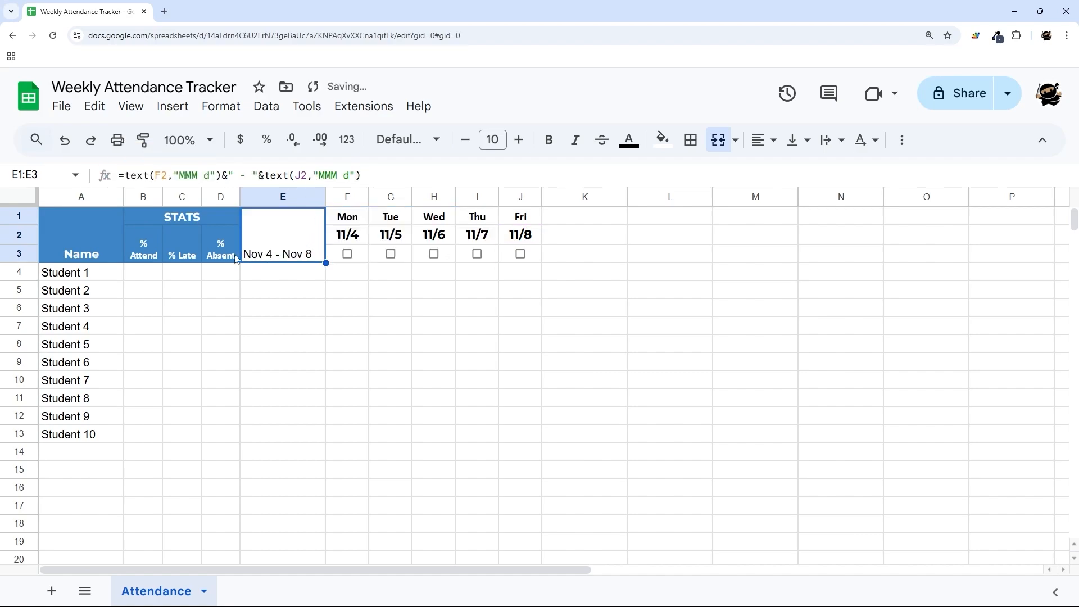
Try the MM and MMMM month codes for J2 in the date range formula, then leave the edit with MMM d
{"action": "left_click", "coordinate": [336, 176]}
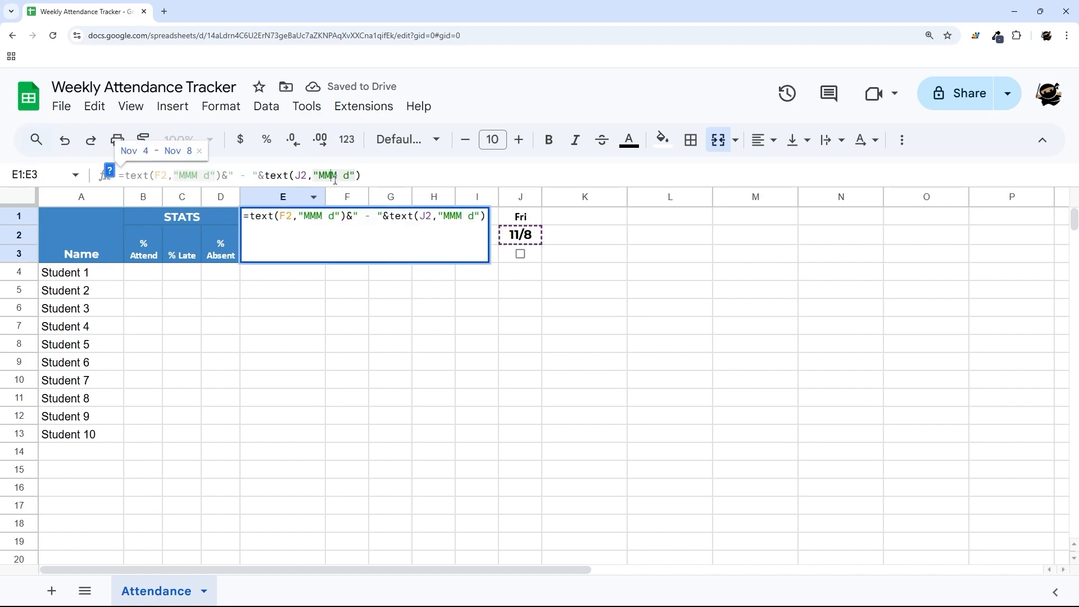
{"action": "key", "text": "BackSpace"}
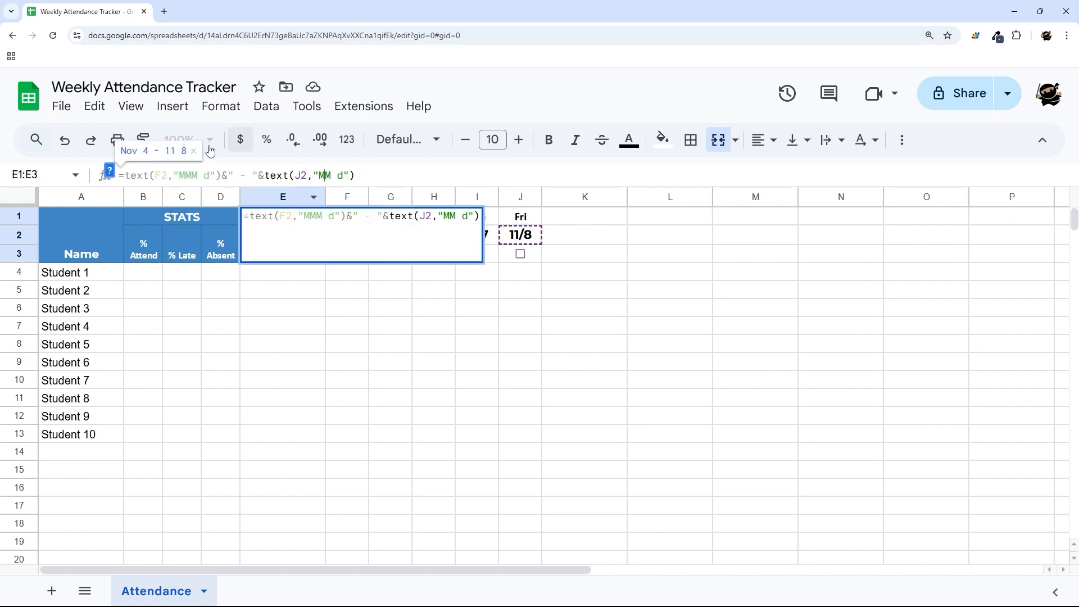
{"action": "type", "text": "M"}
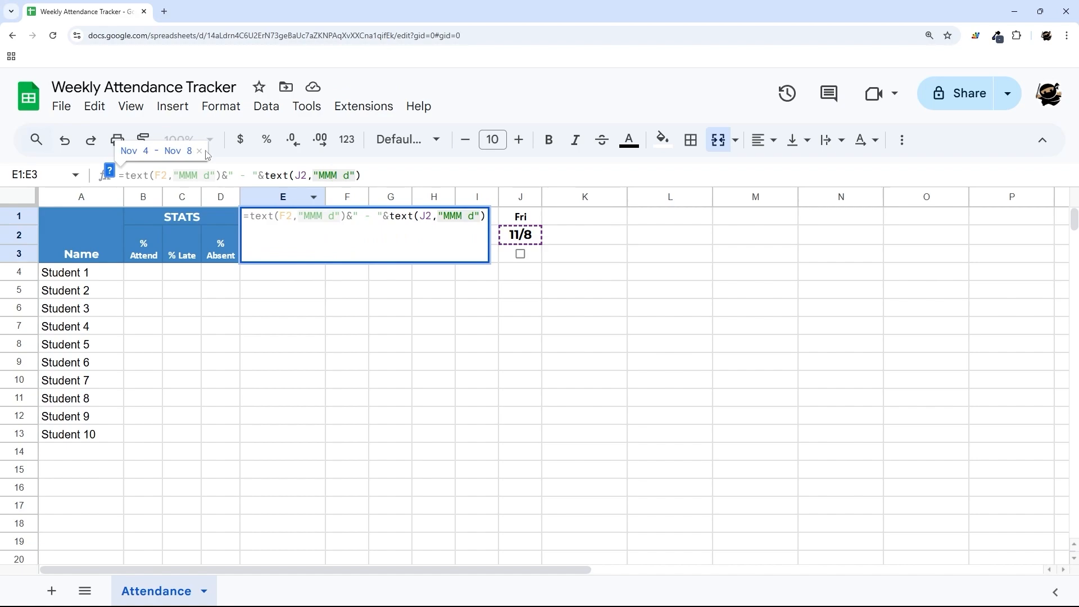
{"action": "type", "text": "M"}
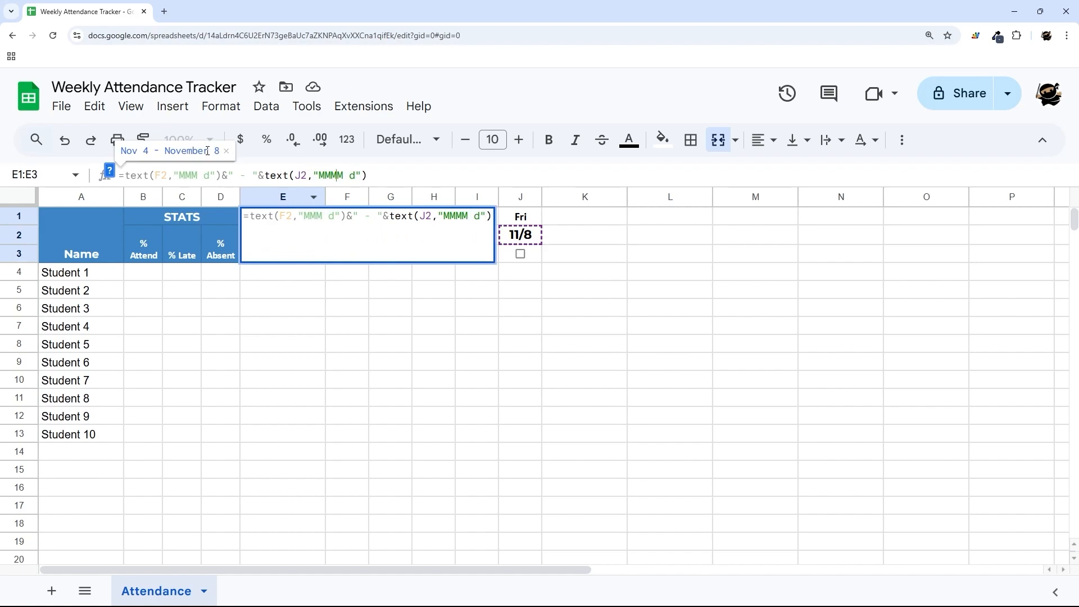
{"action": "key", "text": "BackSpace"}
{"action": "key", "text": "Escape"}
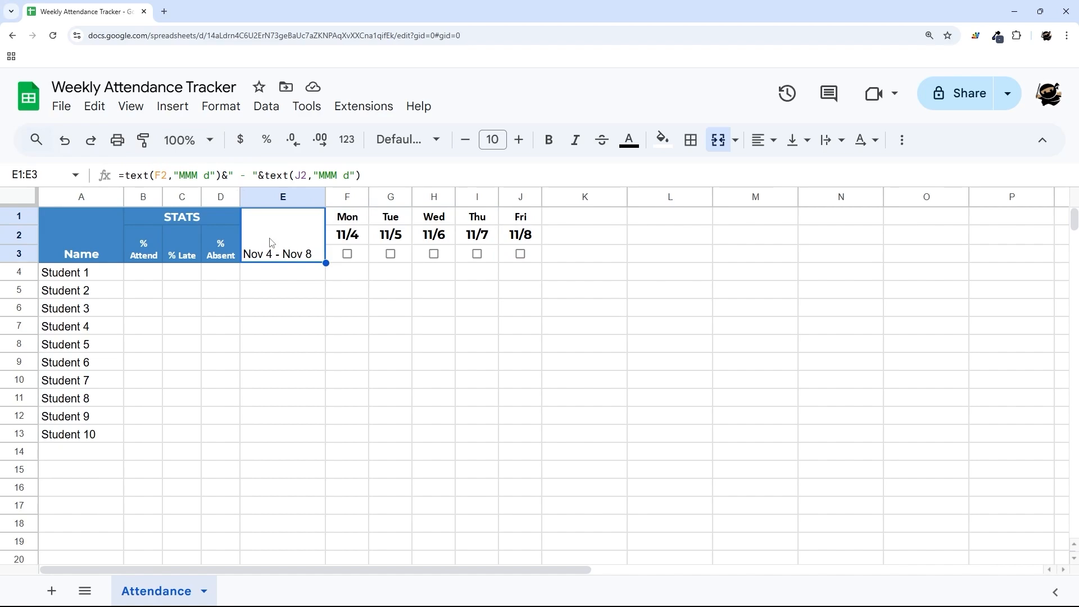
{"action": "left_click_drag", "start_coordinate": [271, 242], "coordinate": [537, 241]}
{"action": "left_click", "coordinate": [663, 139]}
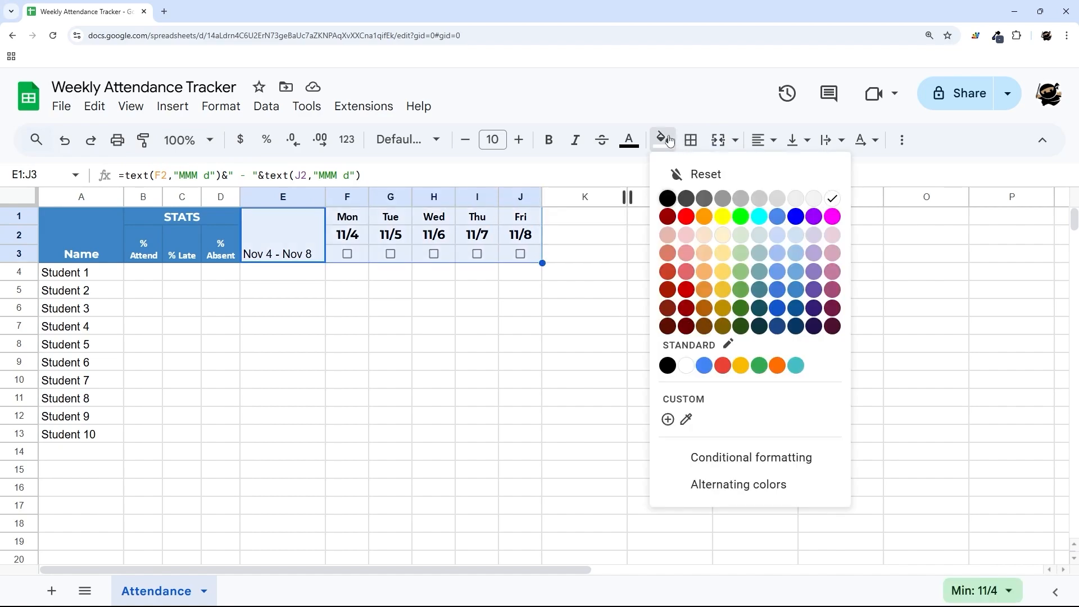
{"action": "left_click", "coordinate": [583, 226]}
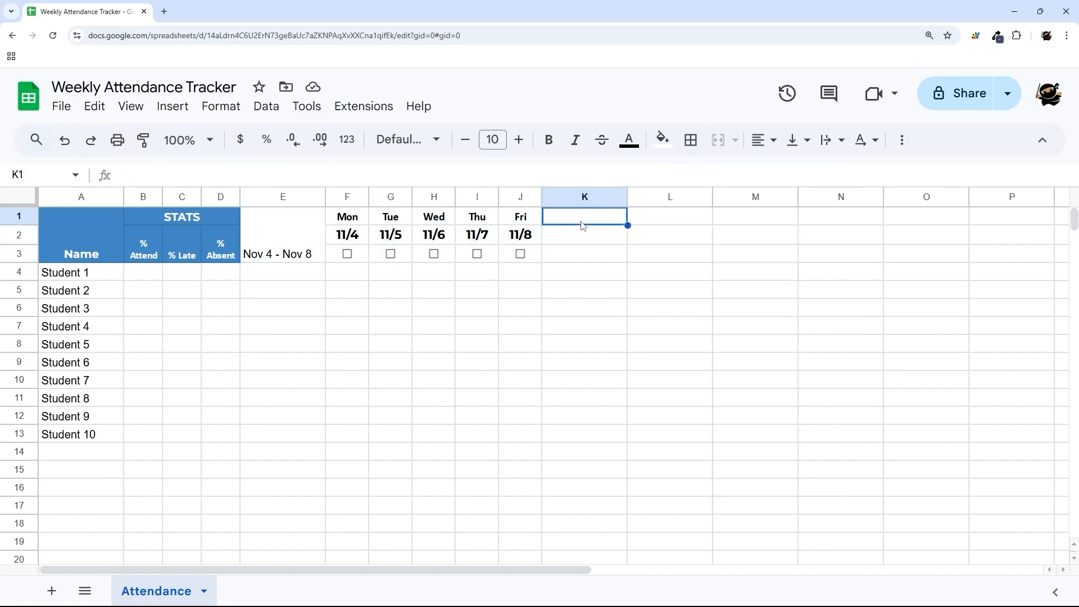
{"action": "left_click_drag", "start_coordinate": [583, 226], "coordinate": [706, 219]}
Copy the STATS header block B1:D3 and paste it beside the Friday column, starting at K1
{"action": "left_click_drag", "start_coordinate": [165, 224], "coordinate": [204, 253]}
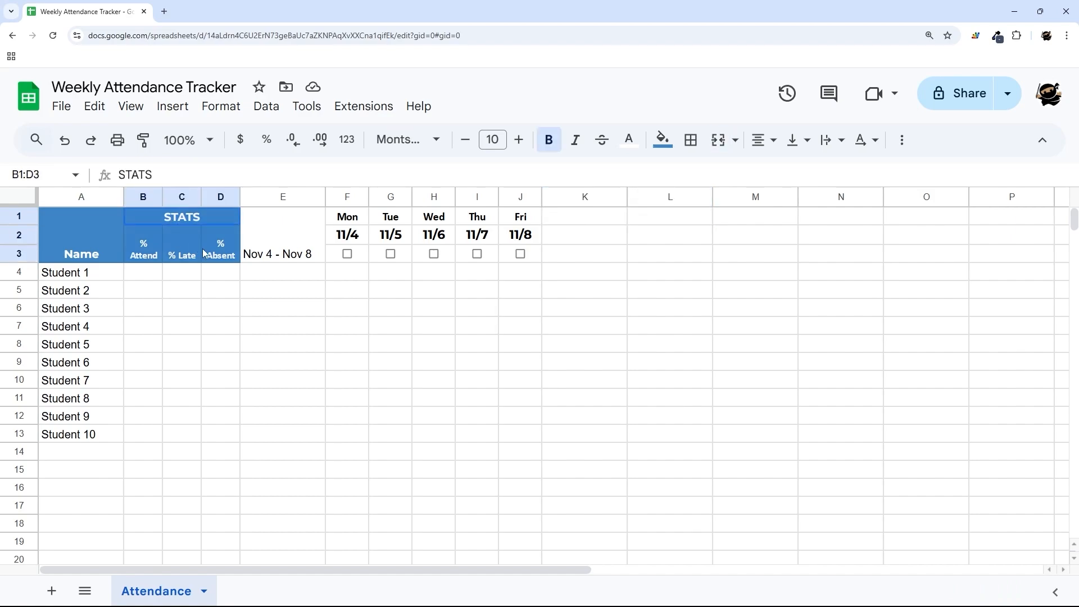
{"action": "key", "text": "ctrl+c"}
{"action": "left_click", "coordinate": [559, 225]}
{"action": "key", "text": "ctrl+v"}
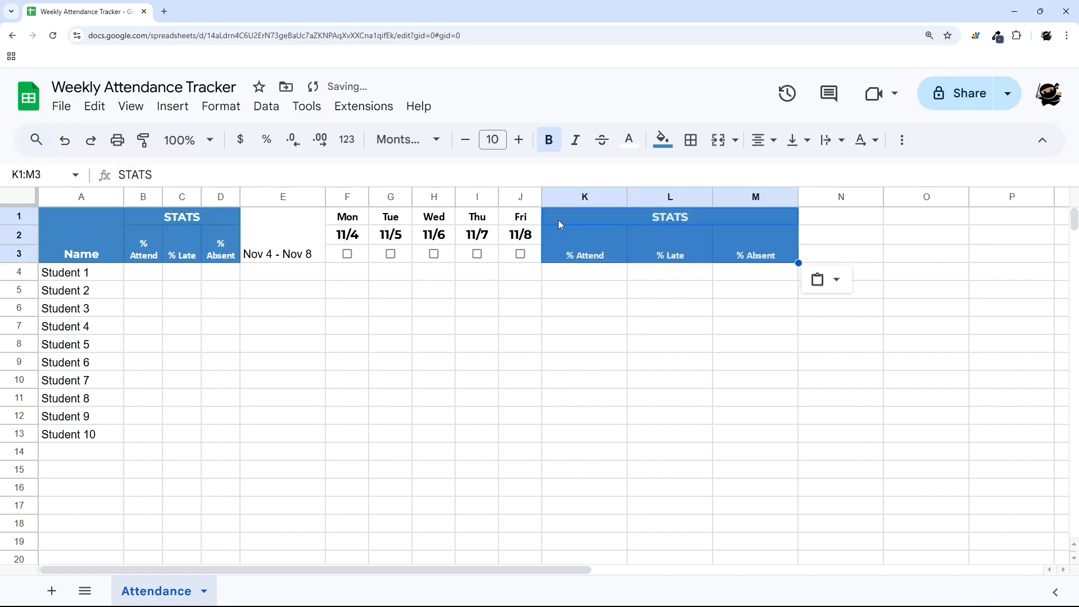
Resize columns K to M to a width of 45 pixels
{"action": "left_click_drag", "start_coordinate": [722, 191], "coordinate": [593, 201]}
{"action": "right_click", "coordinate": [593, 201]}
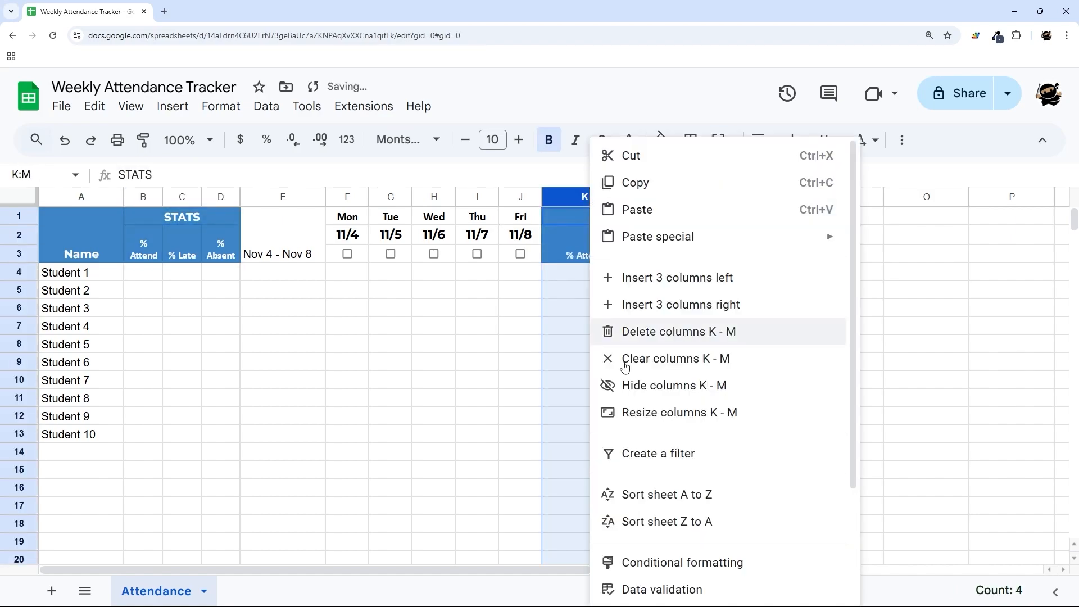
{"action": "left_click", "coordinate": [648, 413]}
{"action": "type", "text": "45"}
{"action": "key", "text": "Return"}
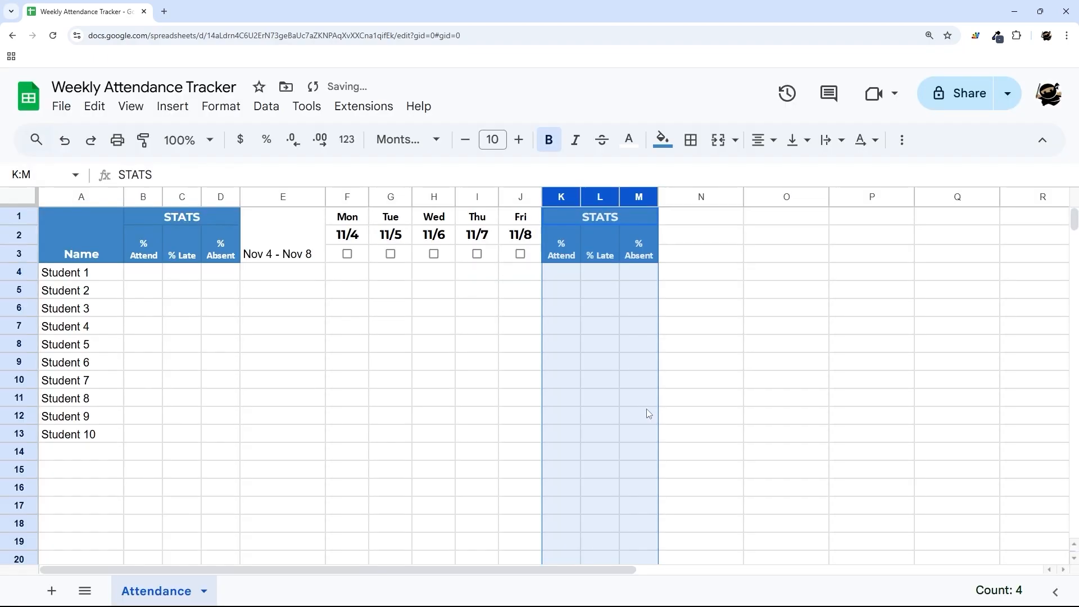
Rename the weekly stats headers in L2:L3 and M2:M3 to "# Late" and "# Absent"
{"action": "left_click", "coordinate": [596, 246]}
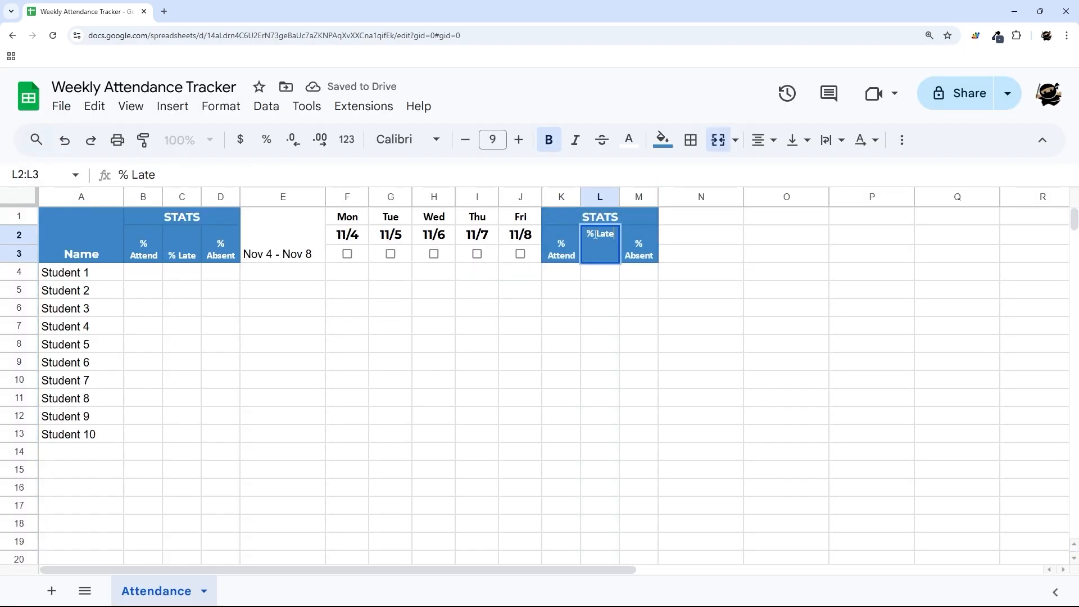
{"action": "double_click", "coordinate": [595, 234]}
{"action": "key", "text": "BackSpace"}
{"action": "type", "text": "#"}
{"action": "key", "text": "Return"}
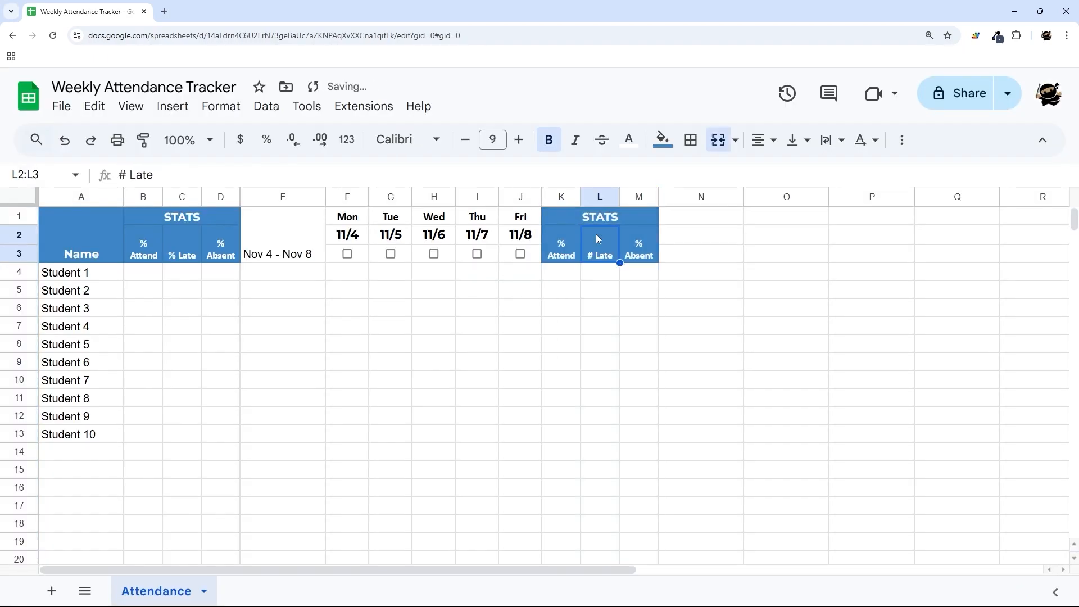
{"action": "double_click", "coordinate": [637, 238]}
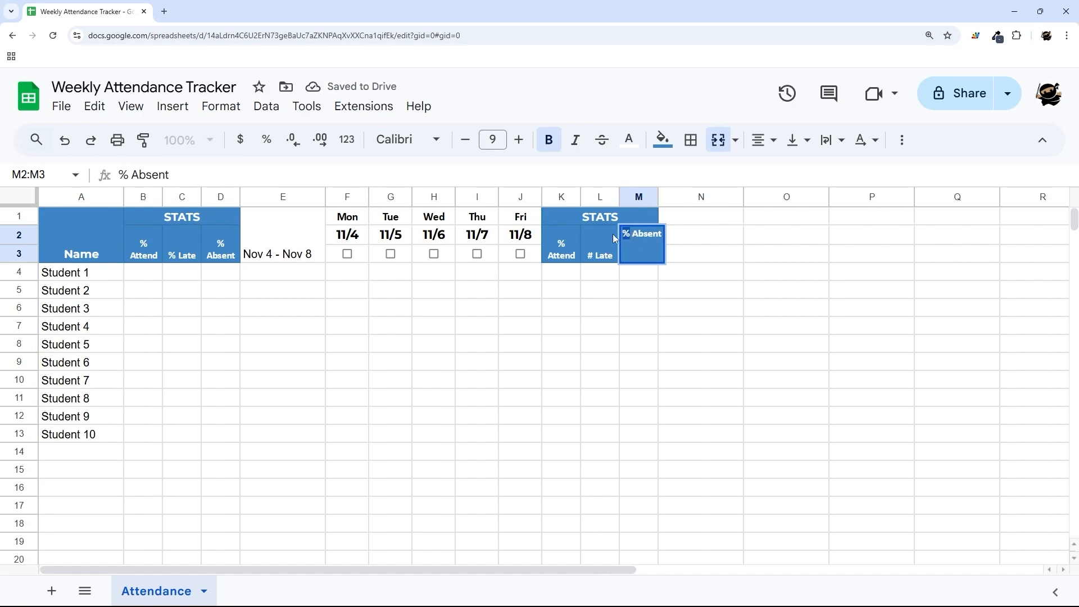
{"action": "key", "text": "BackSpace"}
{"action": "type", "text": "#"}
{"action": "key", "text": "Return"}
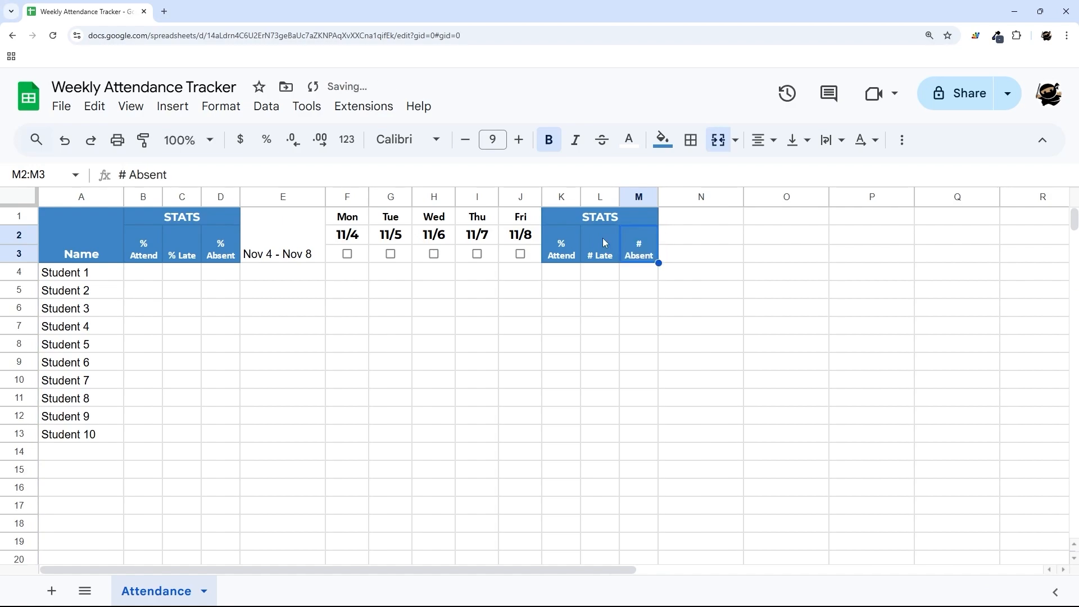
Give the weekly header block E1:M3 a dark teal fill and white text
{"action": "left_click_drag", "start_coordinate": [640, 253], "coordinate": [283, 219]}
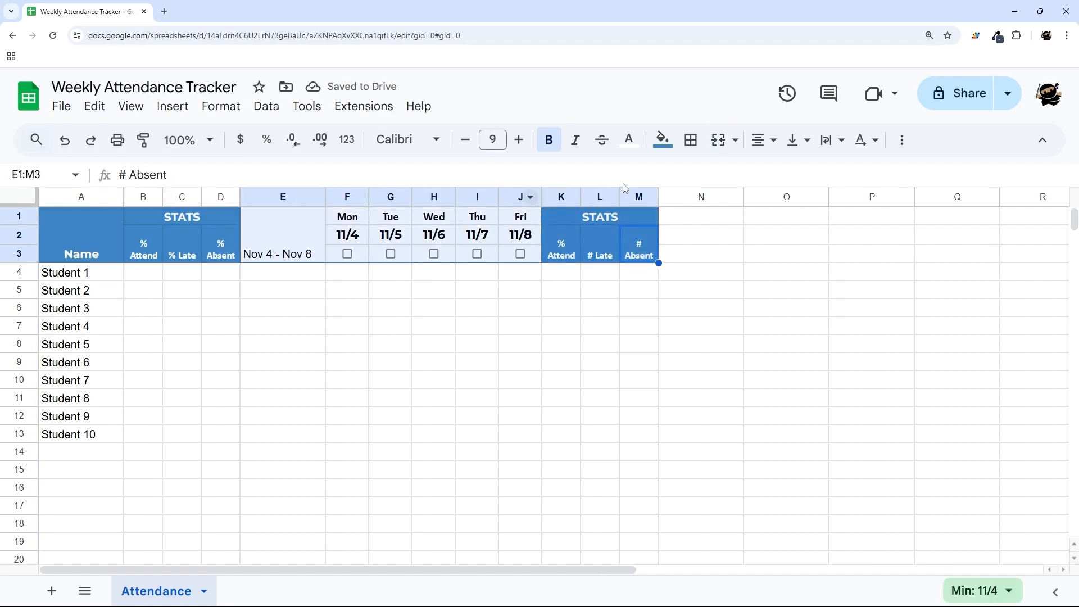
{"action": "left_click", "coordinate": [663, 140]}
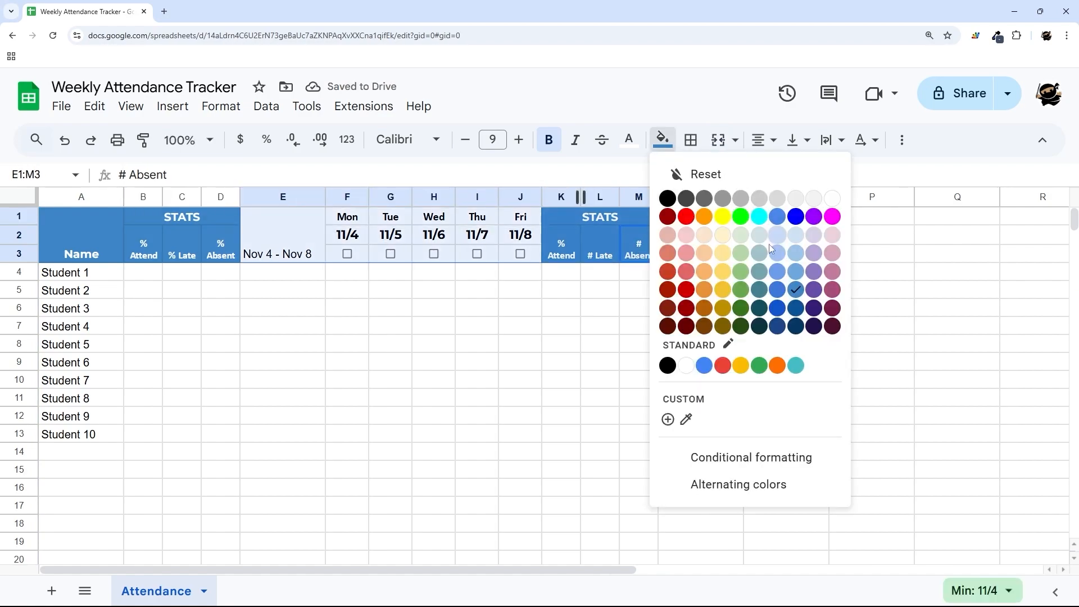
{"action": "left_click", "coordinate": [758, 290]}
{"action": "left_click", "coordinate": [630, 141]}
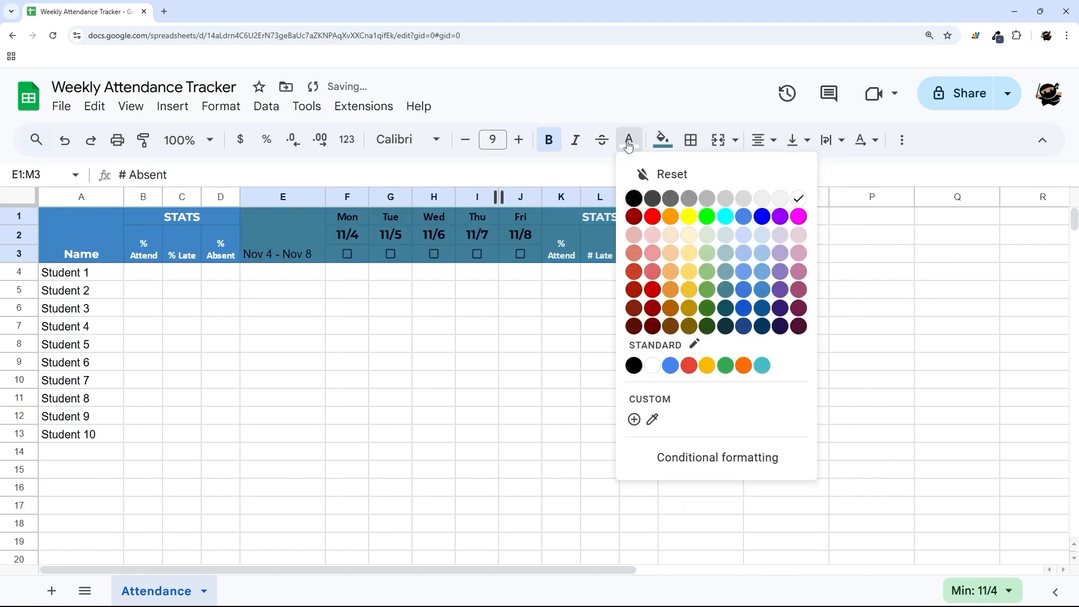
{"action": "left_click", "coordinate": [798, 197]}
Highlight the Monday date cell F2 with a pale yellow fill and black text
{"action": "left_click", "coordinate": [347, 234]}
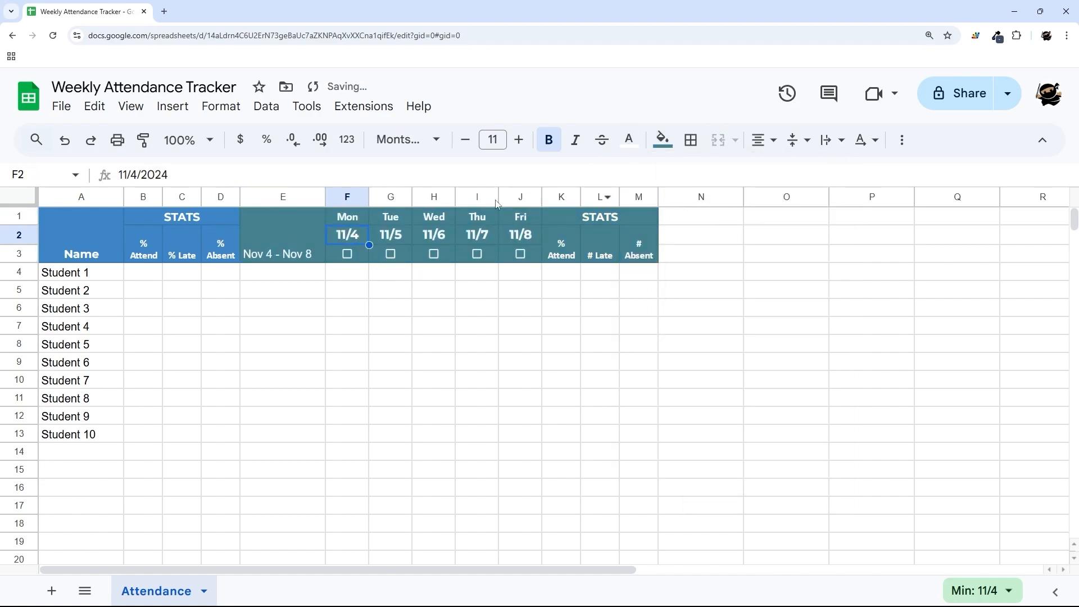
{"action": "left_click", "coordinate": [663, 140]}
{"action": "left_click", "coordinate": [721, 238]}
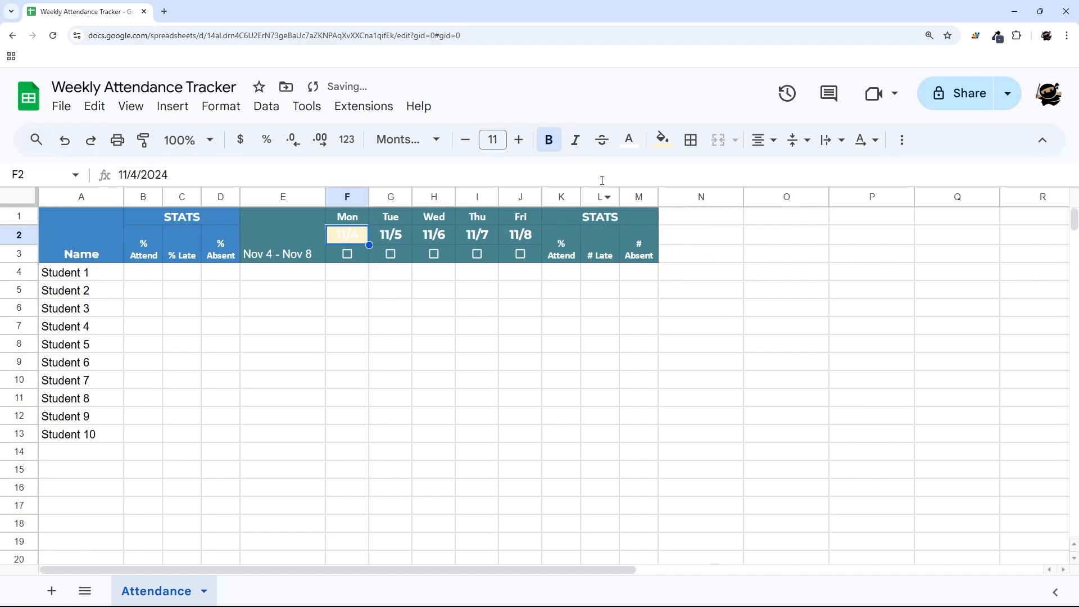
{"action": "left_click", "coordinate": [629, 141]}
{"action": "left_click", "coordinate": [631, 198]}
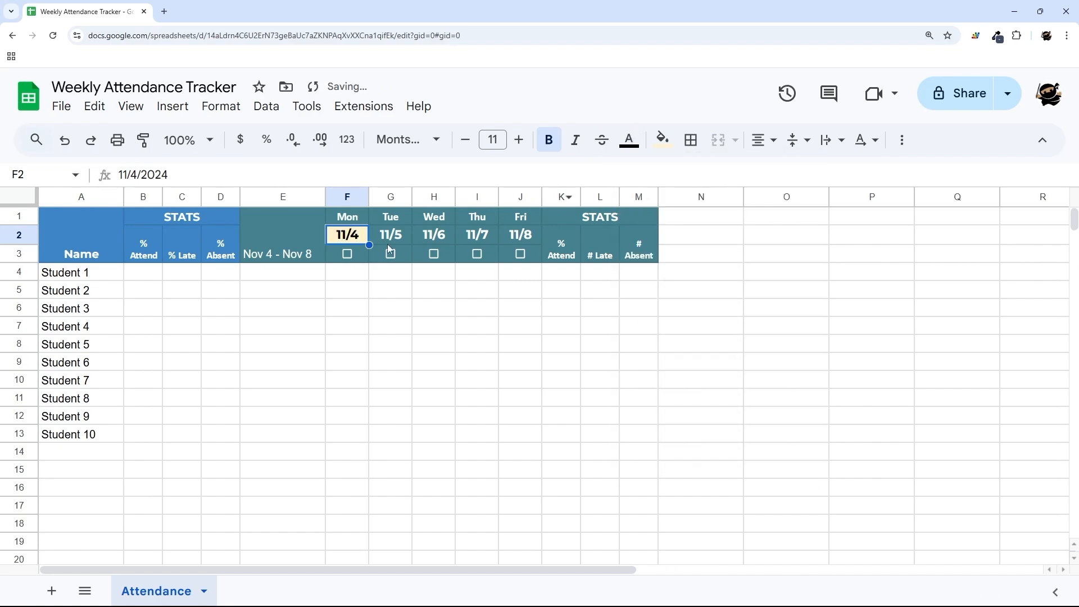
Pick 11/11/2024 as the week's Monday date in F2
{"action": "double_click", "coordinate": [354, 240]}
{"action": "left_click", "coordinate": [307, 361]}
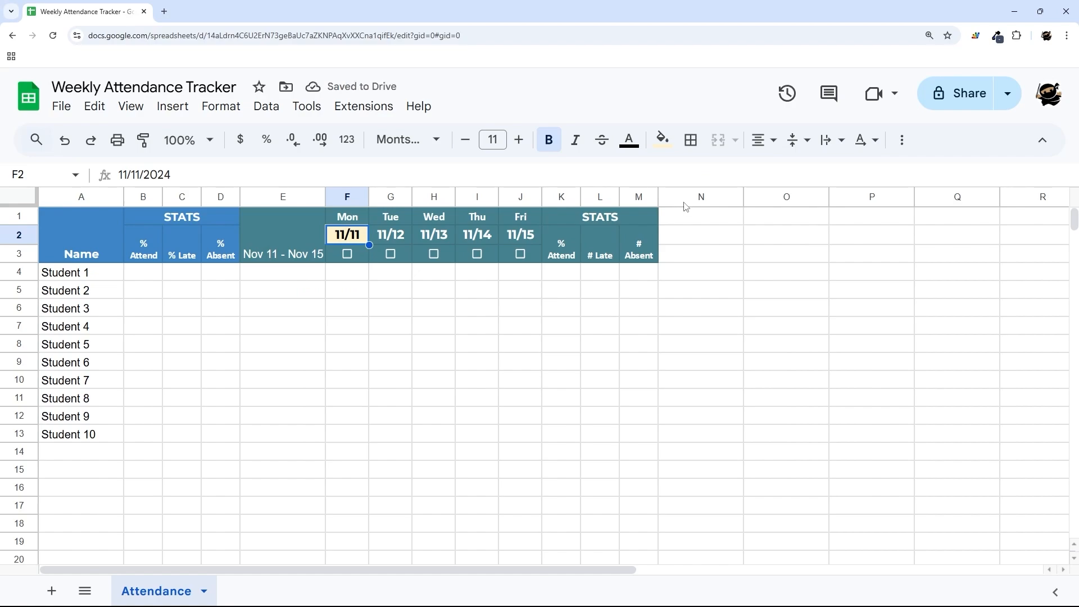
Make the date-range heading in E1:E3 bold Montserrat at font size 14
{"action": "left_click_drag", "start_coordinate": [682, 198], "coordinate": [1009, 206]}
{"action": "left_click", "coordinate": [308, 241]}
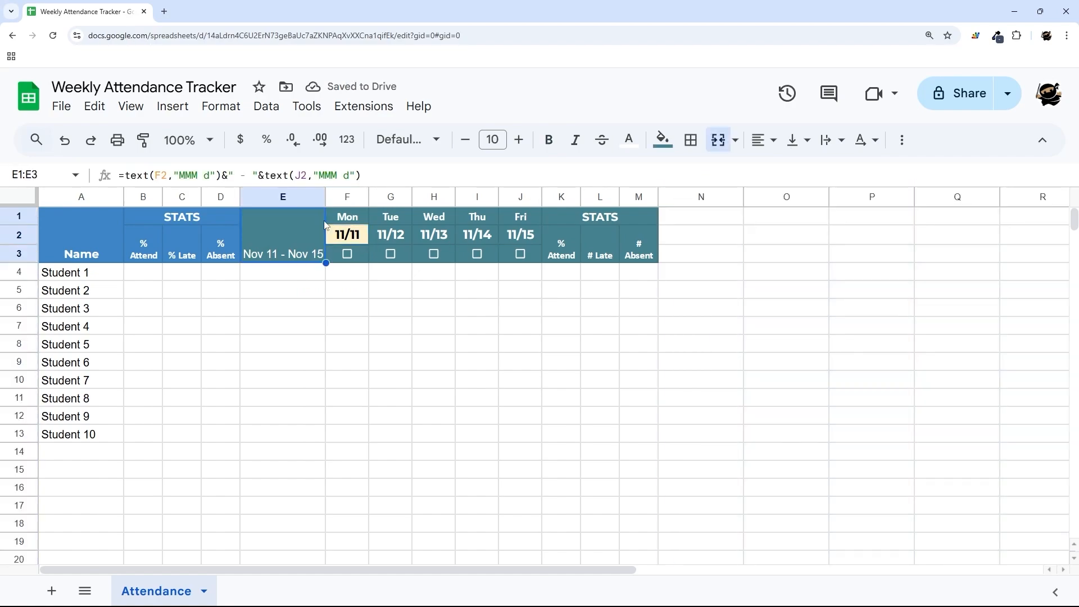
{"action": "left_click", "coordinate": [548, 140]}
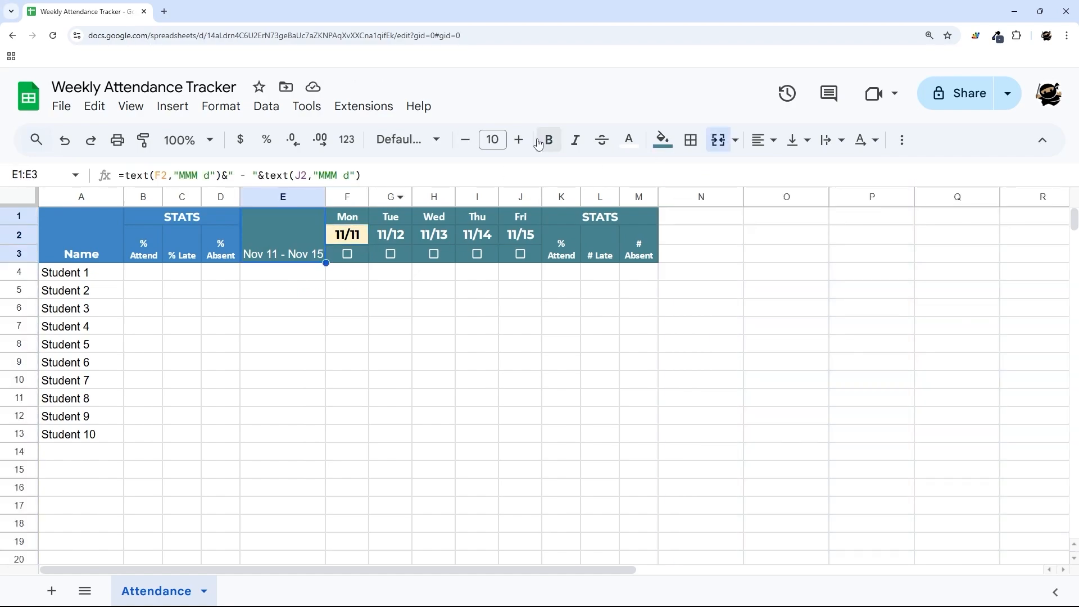
{"action": "left_click", "coordinate": [433, 142]}
{"action": "left_click", "coordinate": [419, 303]}
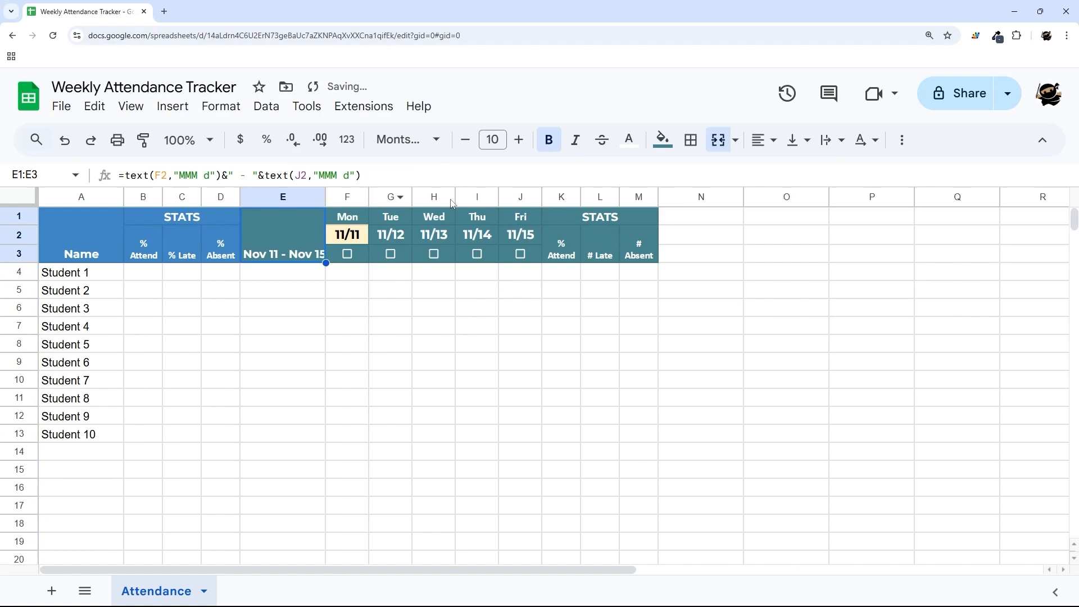
{"action": "left_click", "coordinate": [518, 140]}
{"action": "left_click", "coordinate": [518, 139]}
{"action": "left_click", "coordinate": [518, 139]}
{"action": "left_click", "coordinate": [518, 139]}
Wrap the date-range heading's text and center it horizontally and vertically in its merged cell
{"action": "left_click", "coordinate": [834, 139]}
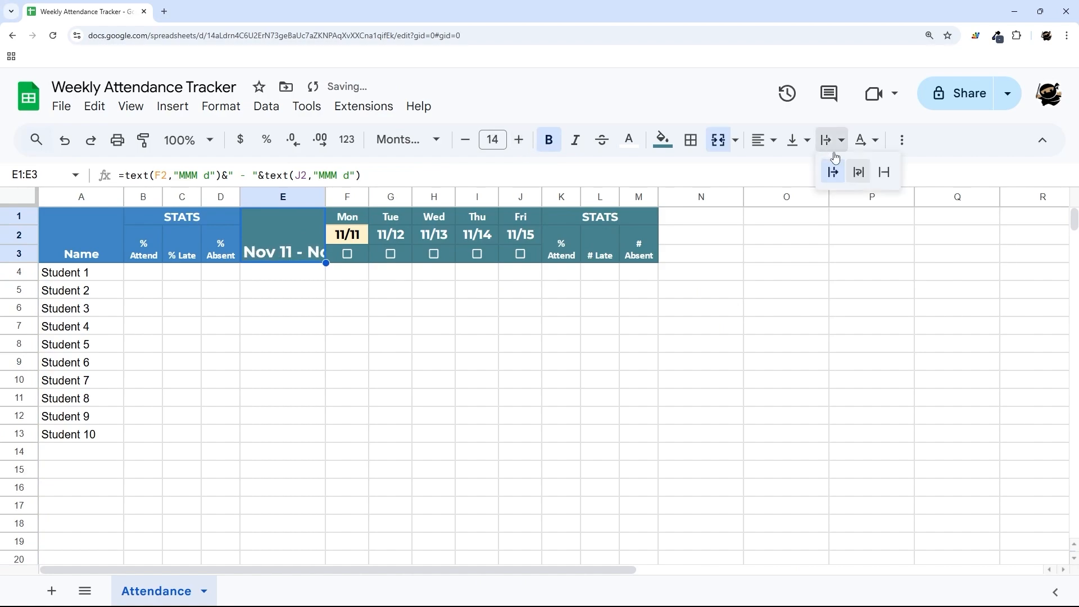
{"action": "left_click", "coordinate": [859, 175]}
{"action": "left_click", "coordinate": [766, 140]}
{"action": "left_click", "coordinate": [792, 172]}
{"action": "left_click", "coordinate": [799, 140]}
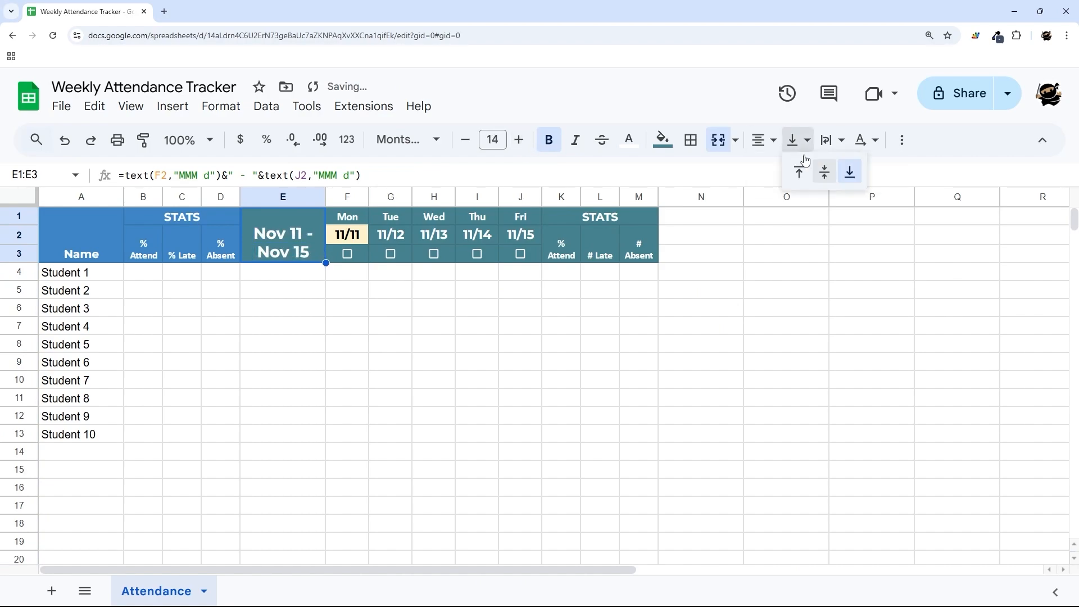
{"action": "left_click", "coordinate": [818, 173]}
{"action": "left_click", "coordinate": [452, 332]}
Give the weekday names in F1:J1 and the checkbox cells in F3:J3 a light teal fill
{"action": "left_click_drag", "start_coordinate": [337, 224], "coordinate": [536, 214]}
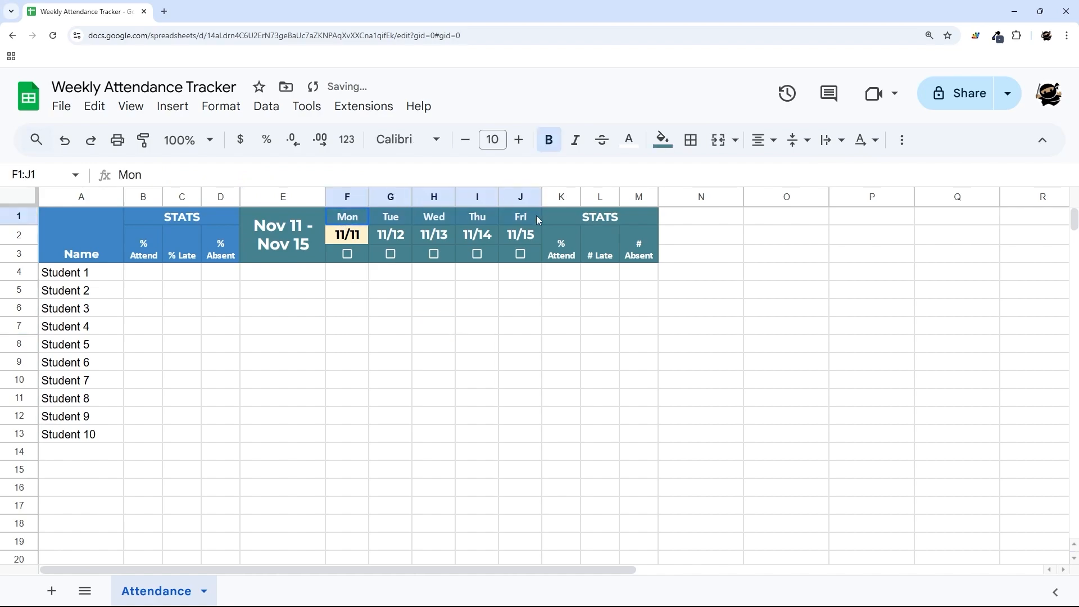
{"action": "left_click", "coordinate": [663, 139]}
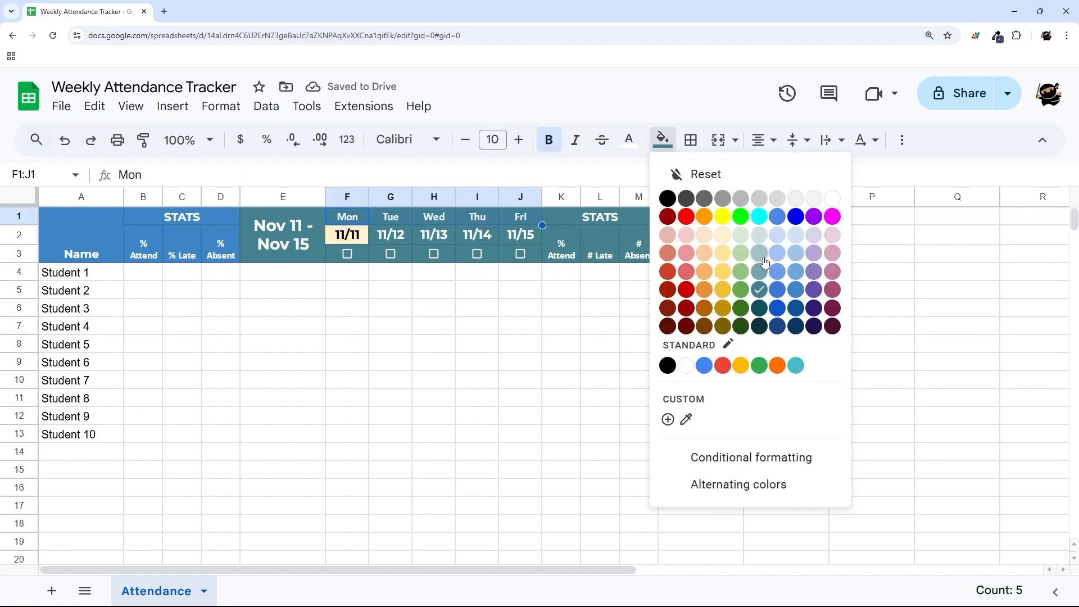
{"action": "left_click", "coordinate": [723, 236]}
{"action": "left_click_drag", "start_coordinate": [361, 259], "coordinate": [522, 259]}
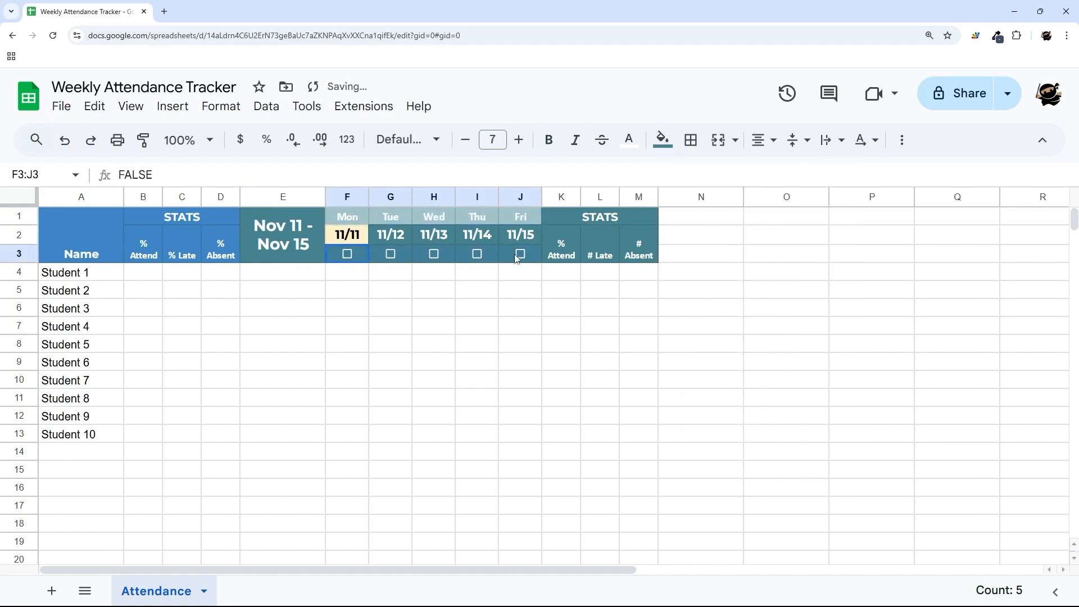
{"action": "left_click", "coordinate": [663, 140]}
{"action": "left_click", "coordinate": [753, 256]}
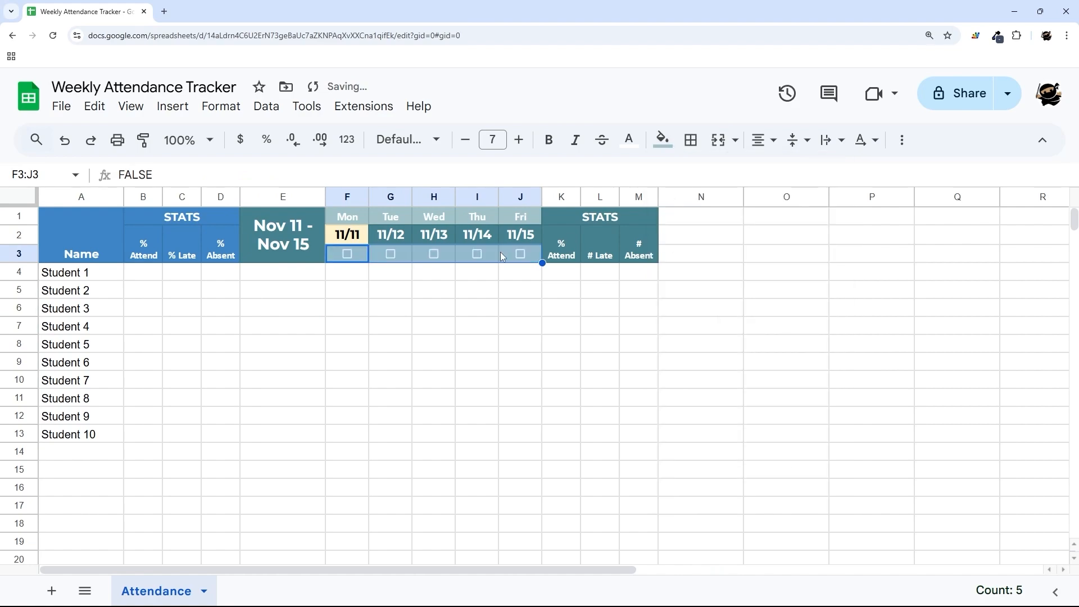
Give the weekly stats subheaders in K2:M3 a medium teal fill, lighter than the STATS heading
{"action": "left_click_drag", "start_coordinate": [354, 234], "coordinate": [639, 253]}
{"action": "left_click", "coordinate": [571, 215]}
{"action": "left_click", "coordinate": [663, 140]}
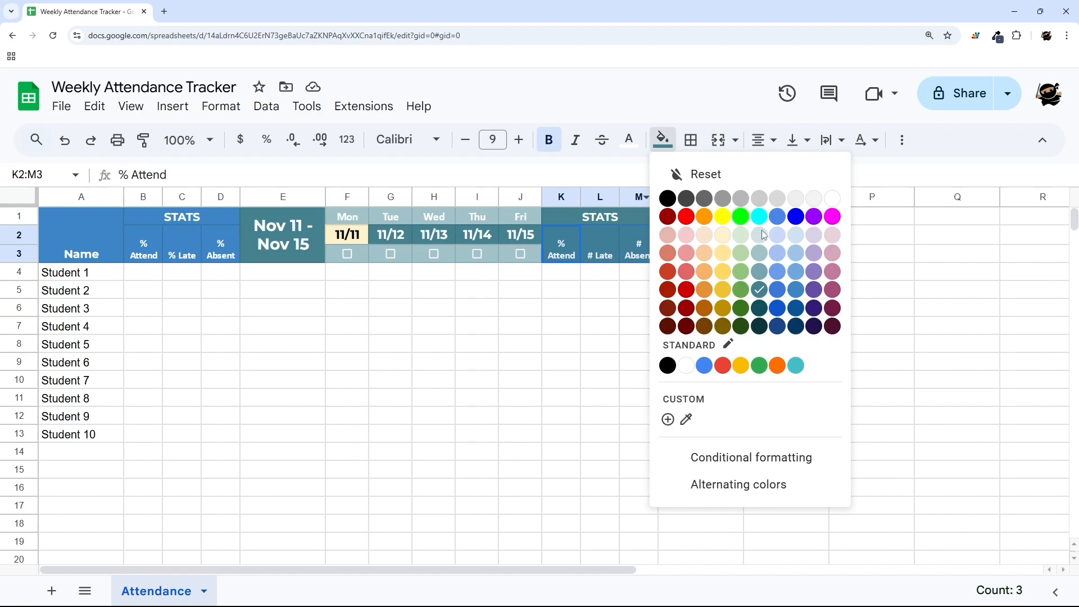
{"action": "left_click", "coordinate": [758, 269]}
{"action": "left_click", "coordinate": [777, 290]}
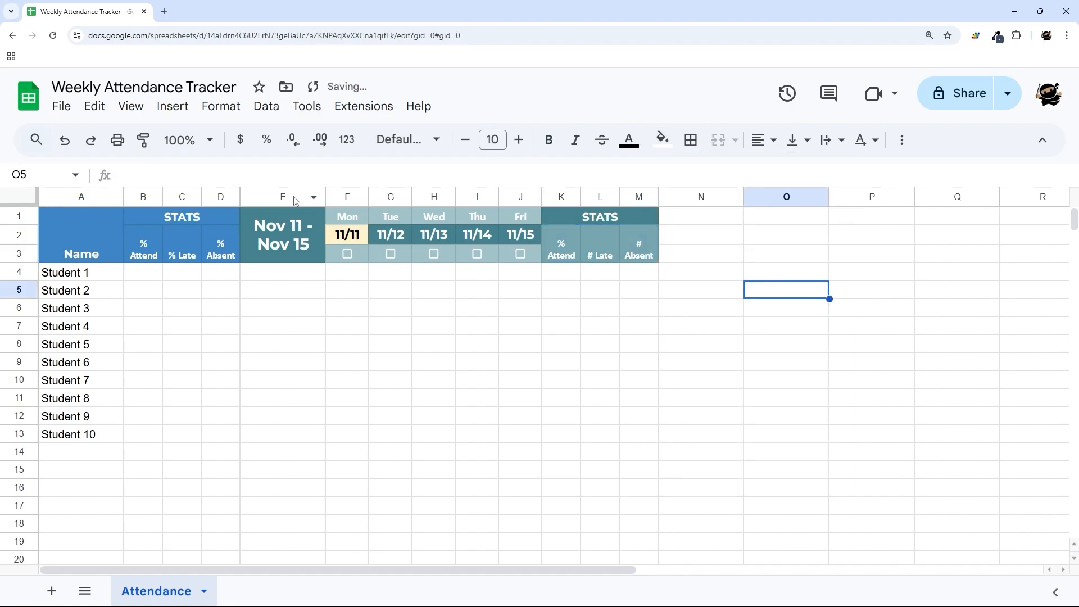
Narrow column E slightly and group columns F through M
{"action": "left_click_drag", "start_coordinate": [319, 196], "coordinate": [315, 197]}
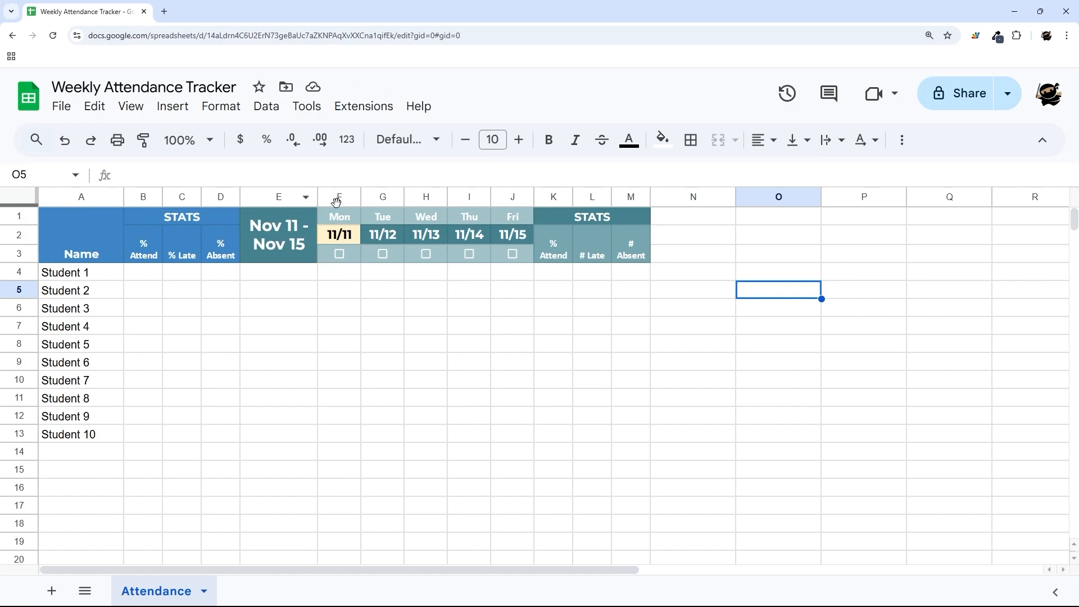
{"action": "left_click_drag", "start_coordinate": [340, 197], "coordinate": [630, 197]}
{"action": "right_click", "coordinate": [627, 197]}
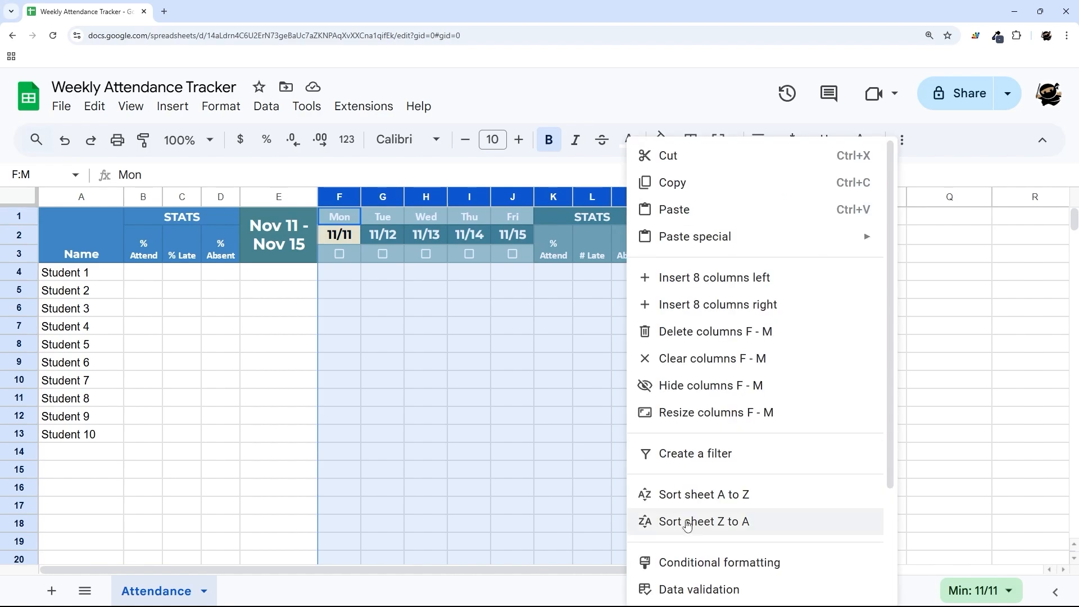
{"action": "scroll", "coordinate": [686, 520], "scroll_direction": "down", "scroll_amount": 3}
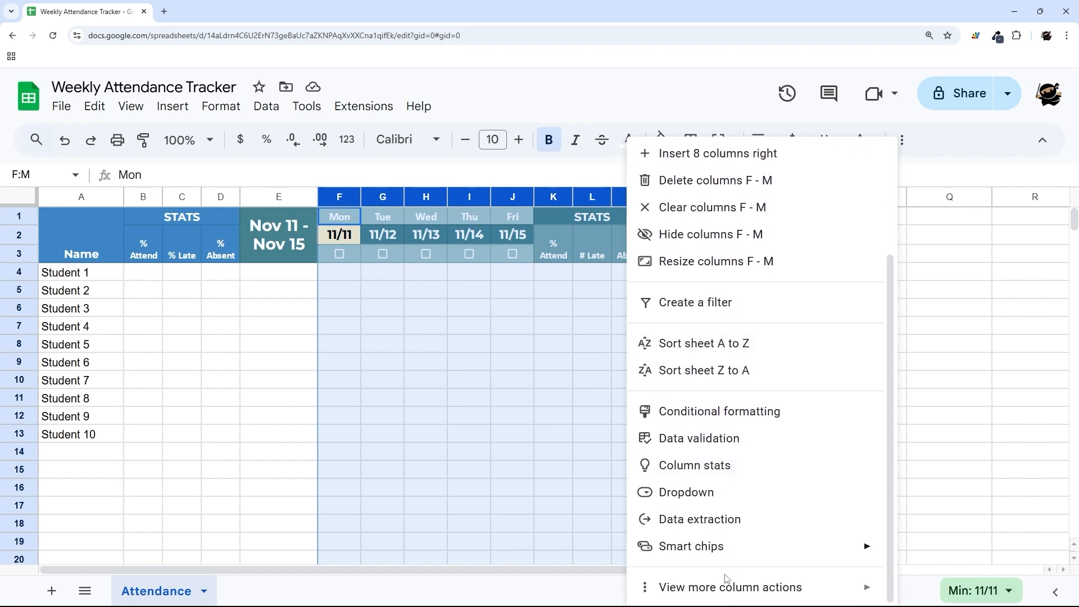
{"action": "mouse_move", "coordinate": [726, 590]}
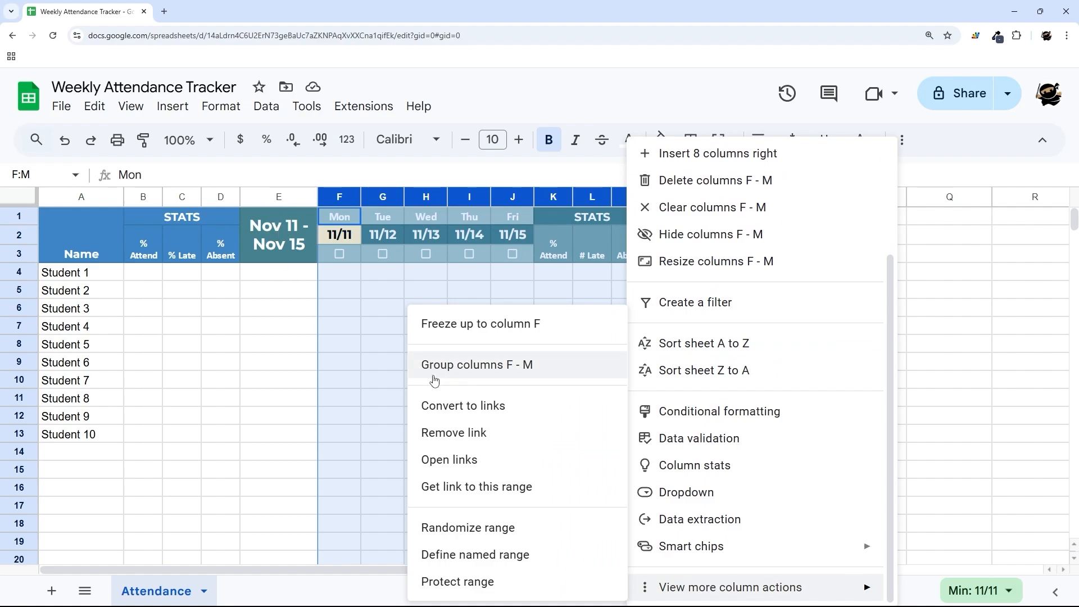
{"action": "left_click", "coordinate": [456, 366]}
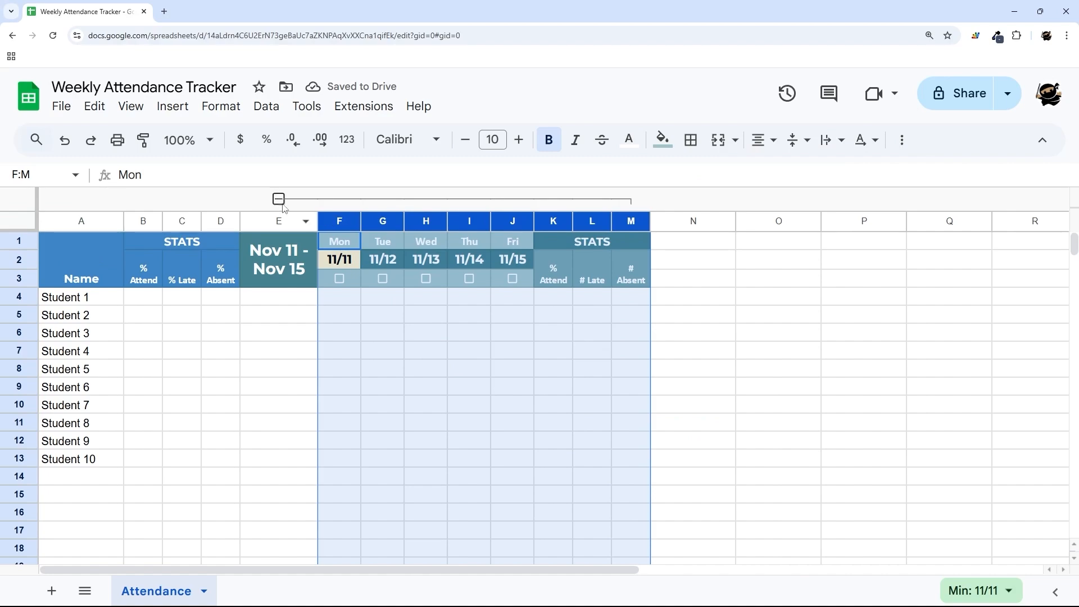
Collapse the column group F:M and expand it again
{"action": "left_click", "coordinate": [279, 199]}
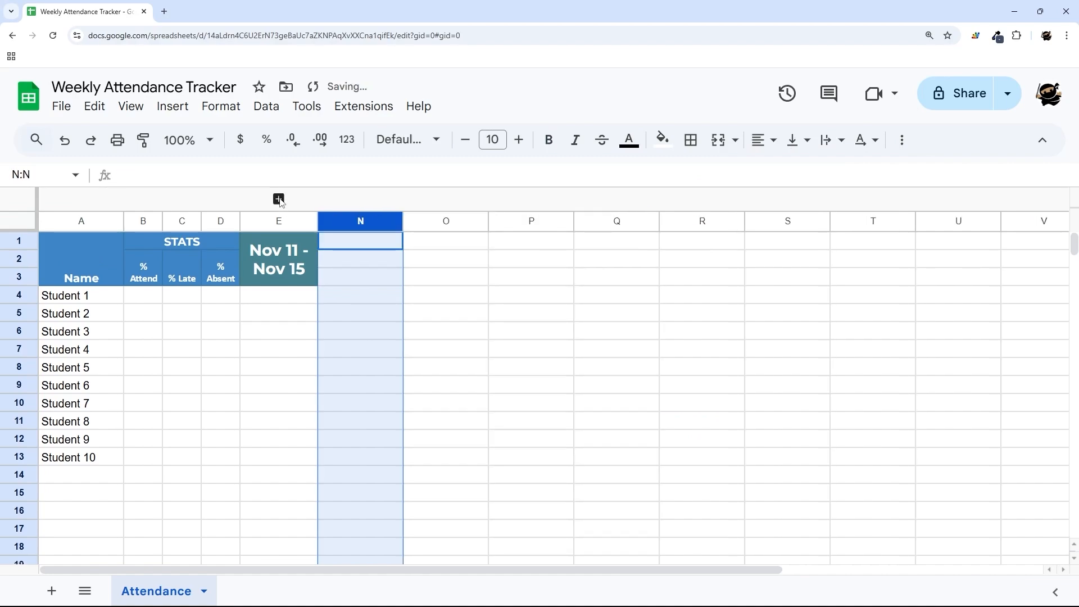
{"action": "left_click", "coordinate": [280, 221]}
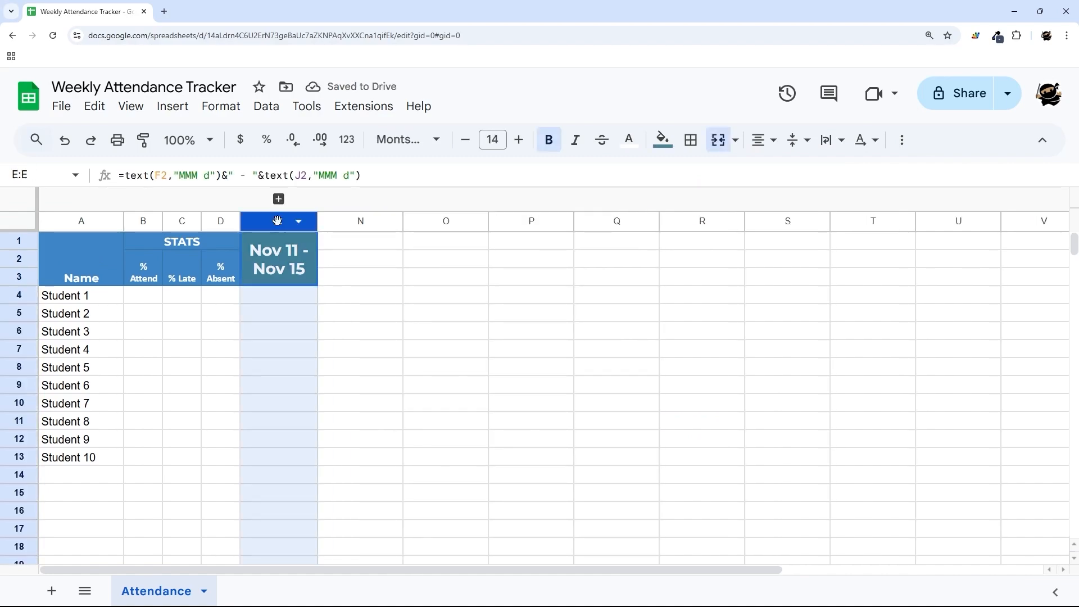
{"action": "left_click", "coordinate": [279, 198]}
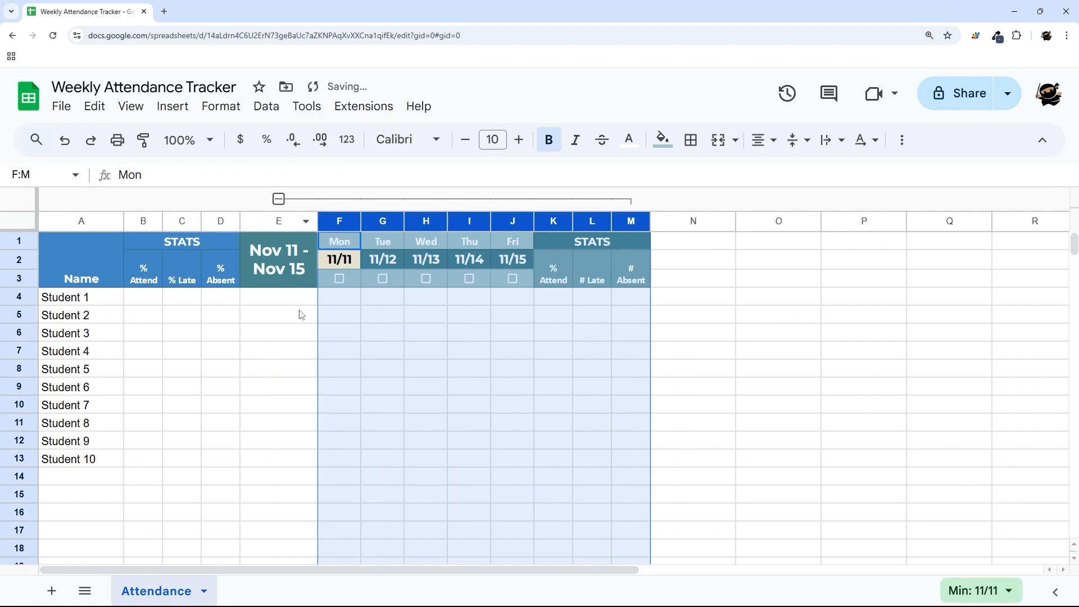
Try duplicating the weekly block in columns E:M at column N, and collapse both weekly groups
{"action": "left_click_drag", "start_coordinate": [291, 222], "coordinate": [631, 221]}
{"action": "key", "text": "ctrl+c"}
{"action": "left_click", "coordinate": [676, 225]}
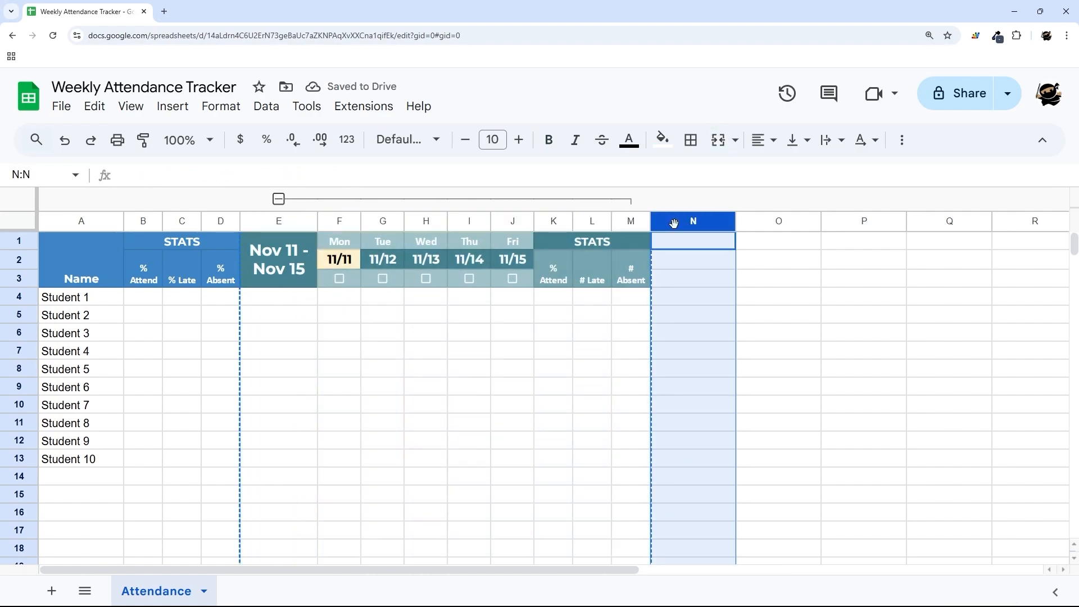
{"action": "key", "text": "ctrl+v"}
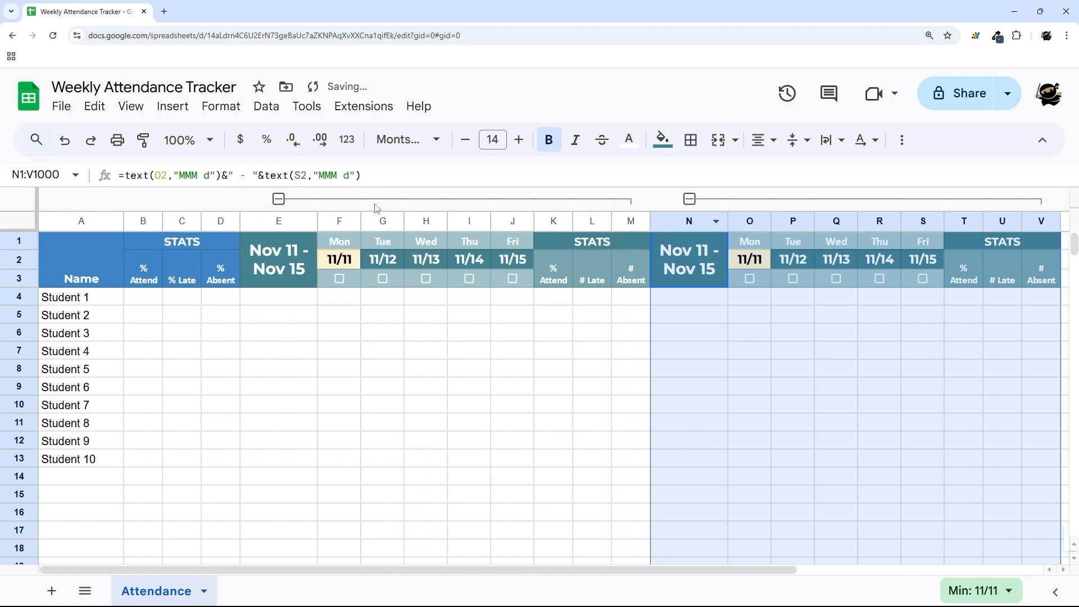
{"action": "left_click", "coordinate": [278, 199]}
{"action": "left_click", "coordinate": [356, 199]}
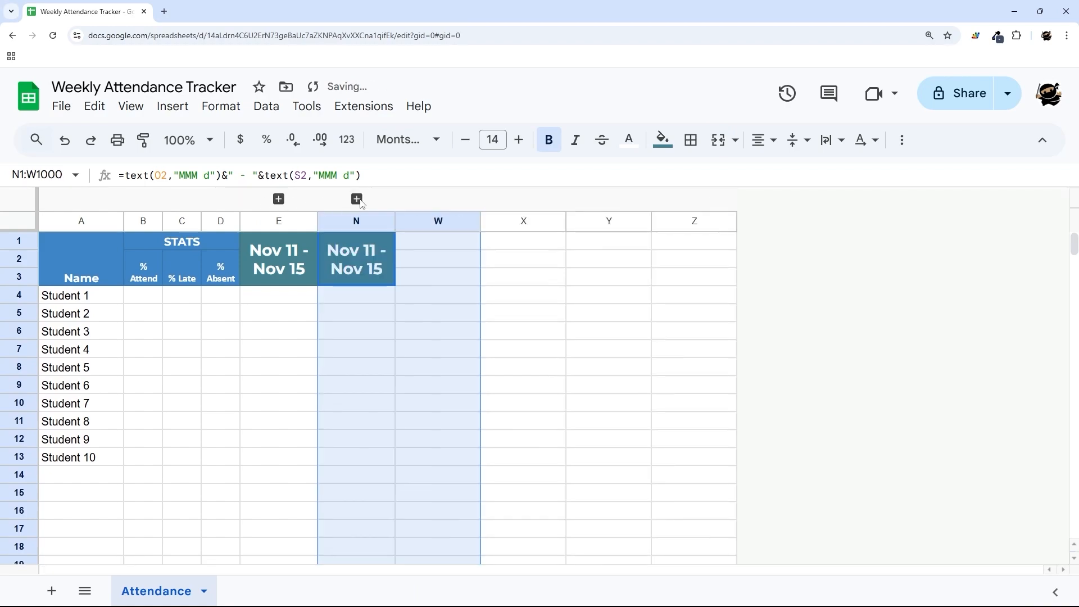
Undo both group collapses and the pasted copy of the weekly block
{"action": "key", "text": "ctrl+z"}
{"action": "key", "text": "ctrl+z"}
{"action": "key", "text": "ctrl+z"}
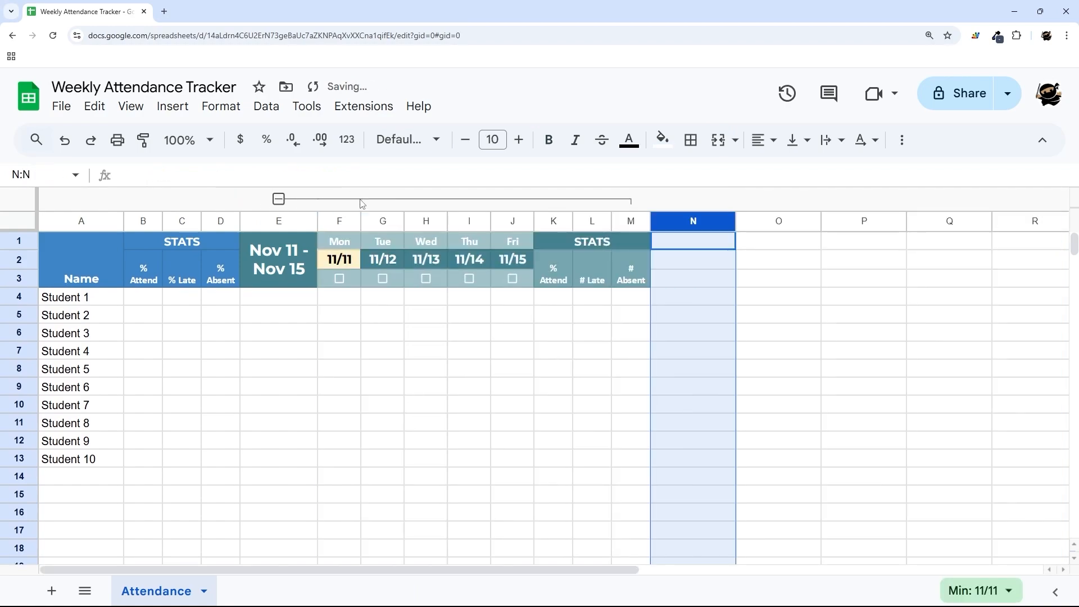
{"action": "left_click", "coordinate": [349, 334]}
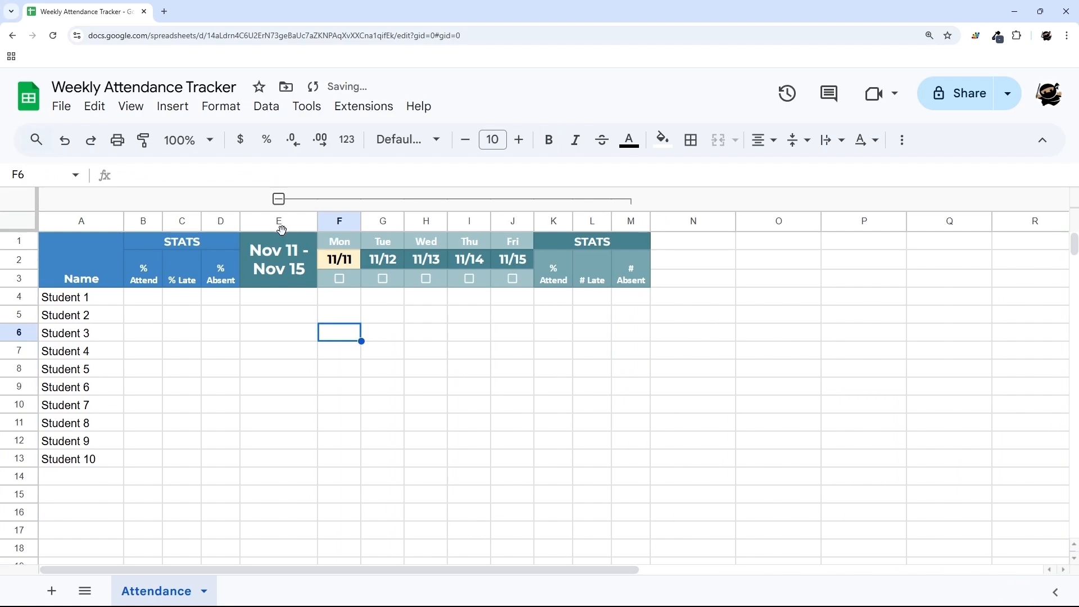
Delete the unused rows 27 through 1000 and return to the top of the sheet
{"action": "scroll", "coordinate": [181, 354], "scroll_direction": "down", "scroll_amount": 6}
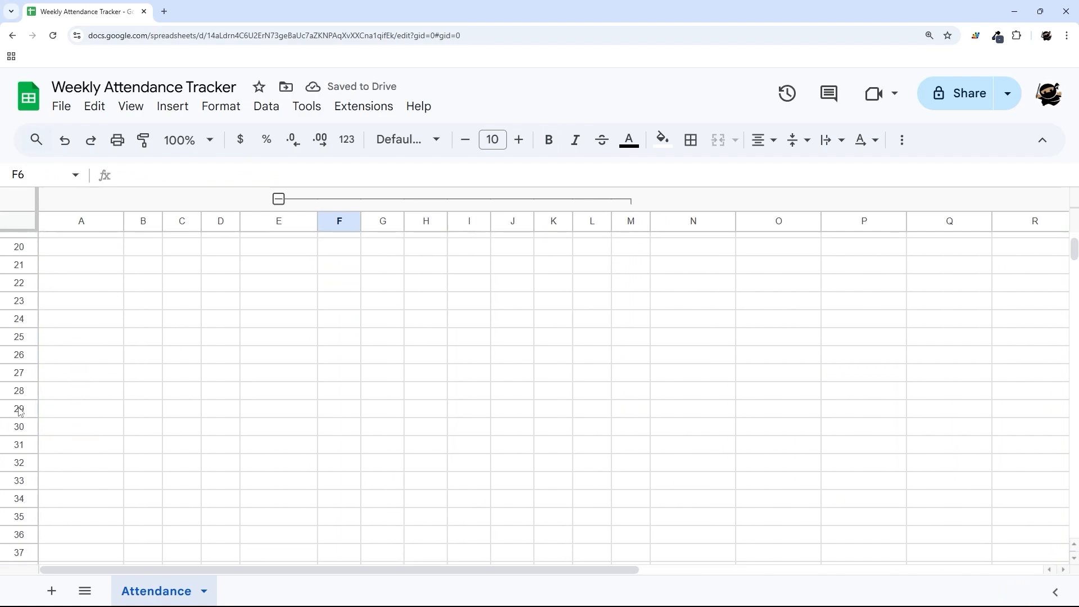
{"action": "left_click", "coordinate": [19, 376]}
{"action": "scroll", "coordinate": [19, 379], "scroll_direction": "down", "scroll_amount": 20}
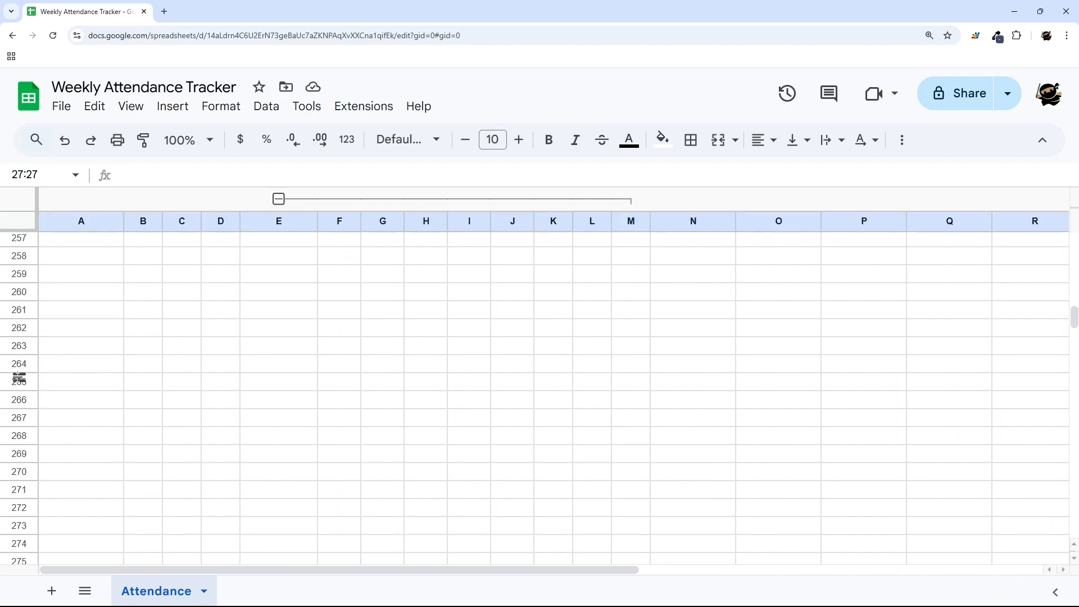
{"action": "scroll", "coordinate": [19, 379], "scroll_direction": "down", "scroll_amount": 20}
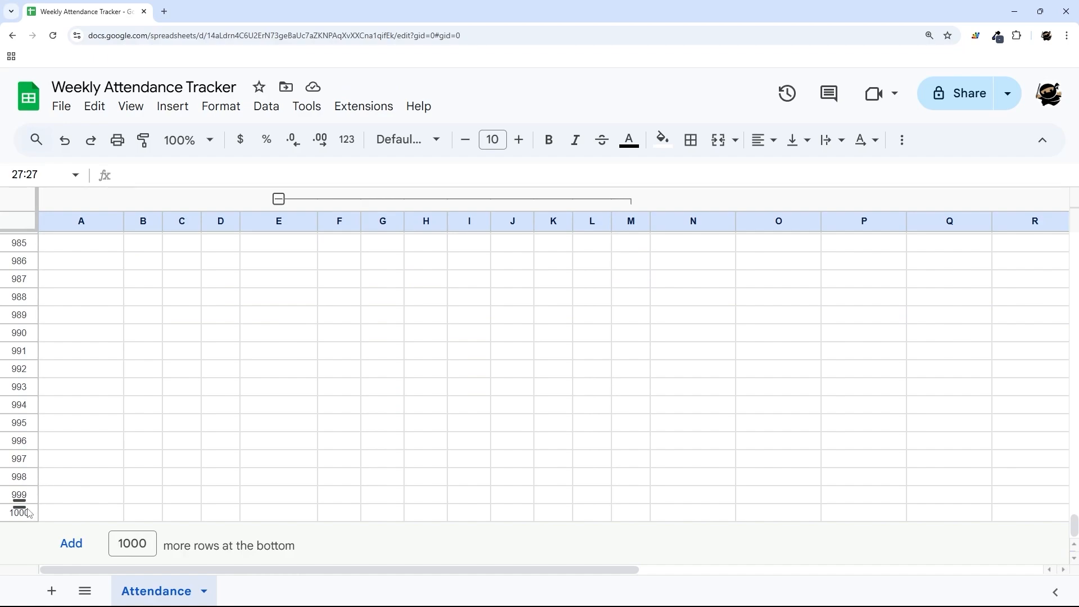
{"action": "left_click", "coordinate": [29, 513], "text": "shift"}
{"action": "right_click", "coordinate": [28, 513]}
{"action": "left_click", "coordinate": [84, 360]}
{"action": "scroll", "coordinate": [118, 409], "scroll_direction": "up", "scroll_amount": 3}
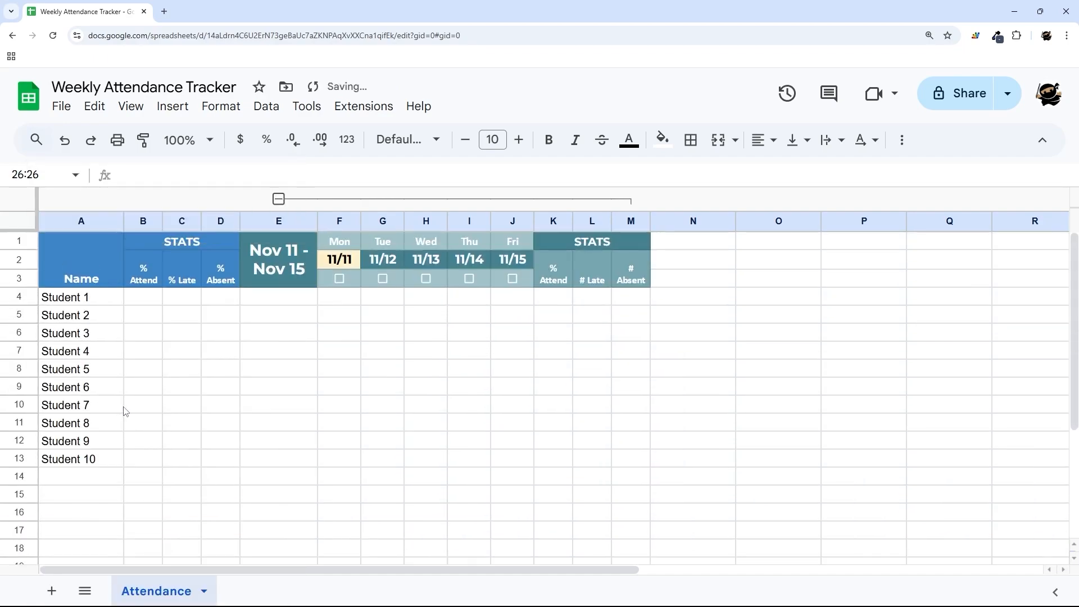
{"action": "scroll", "coordinate": [118, 409], "scroll_direction": "down", "scroll_amount": 1}
{"action": "scroll", "coordinate": [112, 409], "scroll_direction": "up", "scroll_amount": 1}
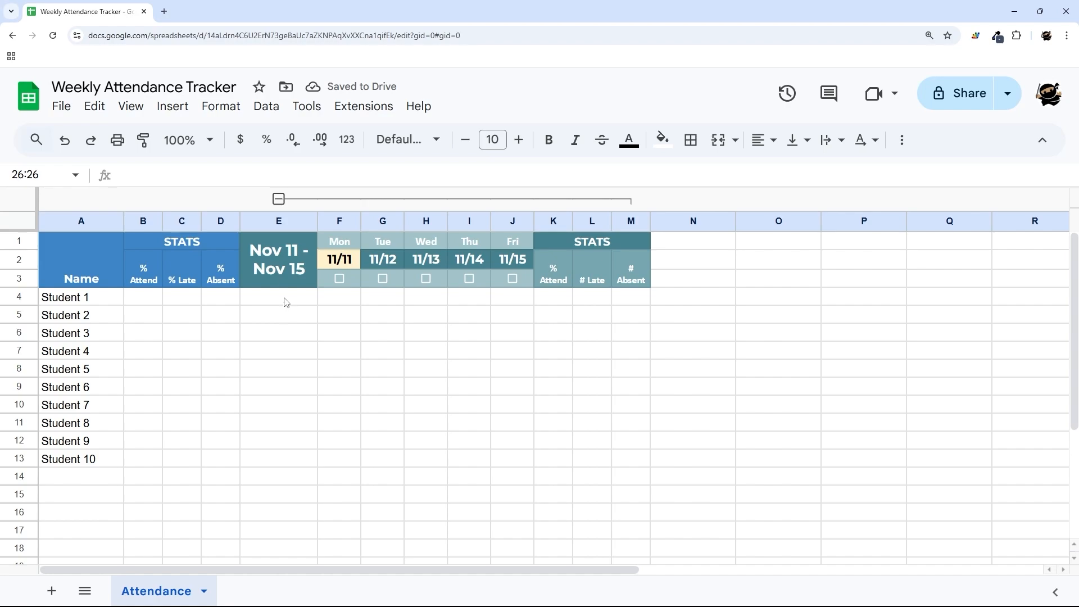
{"action": "left_click_drag", "start_coordinate": [275, 225], "coordinate": [600, 222]}
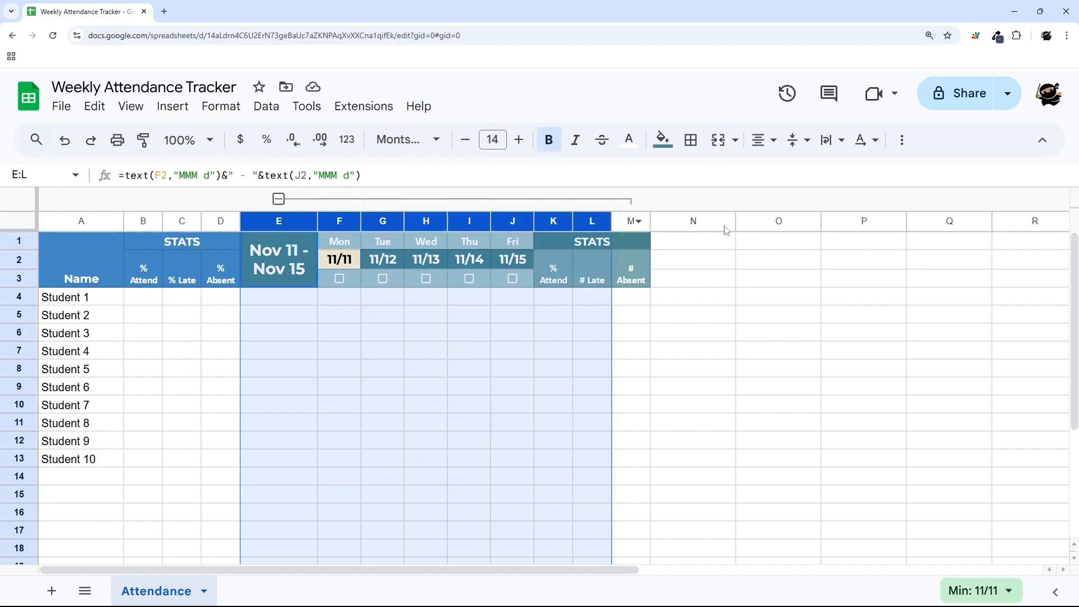
{"action": "left_click_drag", "start_coordinate": [717, 225], "coordinate": [1078, 237]}
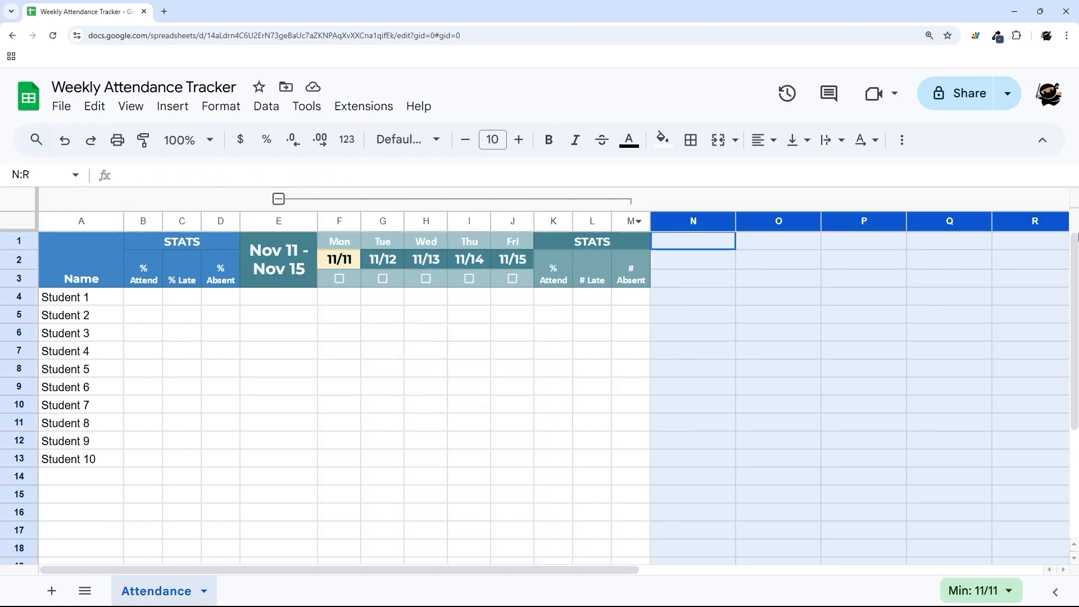
Link E4 to the first student's name with =A4 and autofill the formula down through E13
{"action": "left_click", "coordinate": [265, 303]}
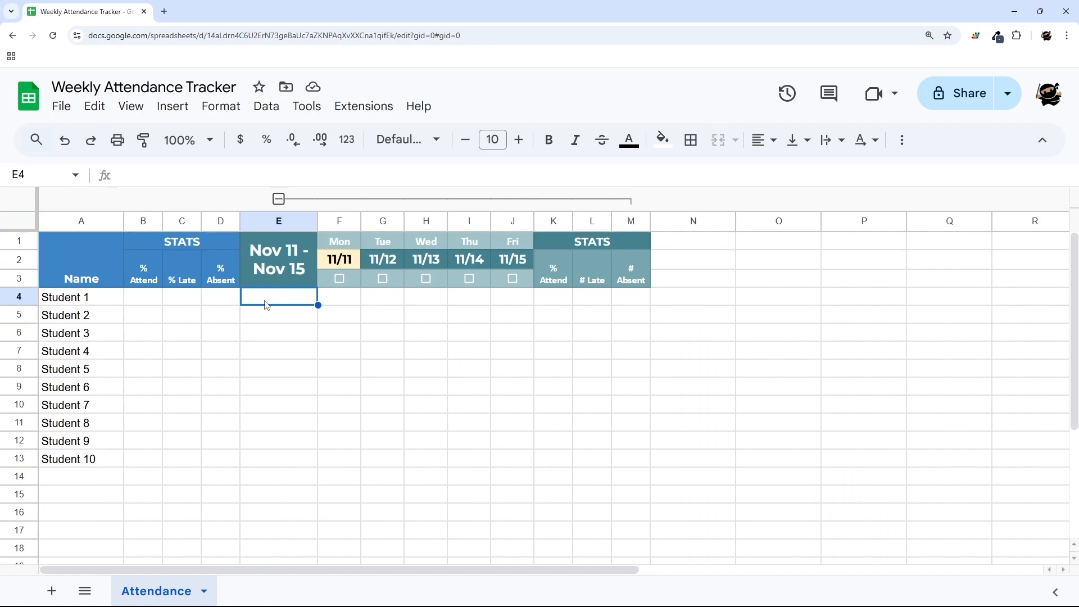
{"action": "type", "text": "="}
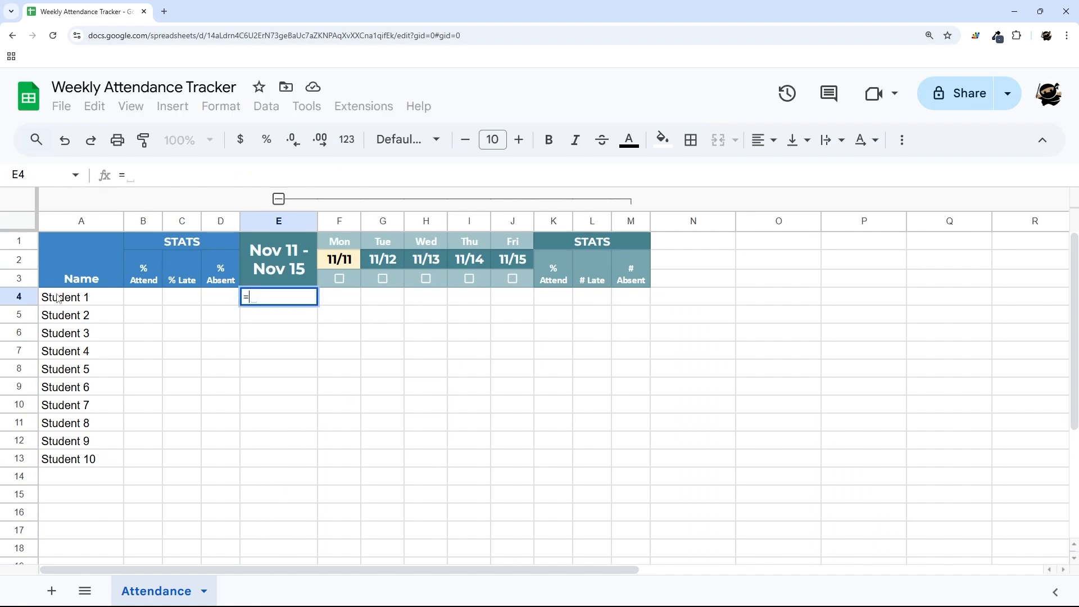
{"action": "left_click", "coordinate": [63, 302]}
{"action": "key", "text": "Return"}
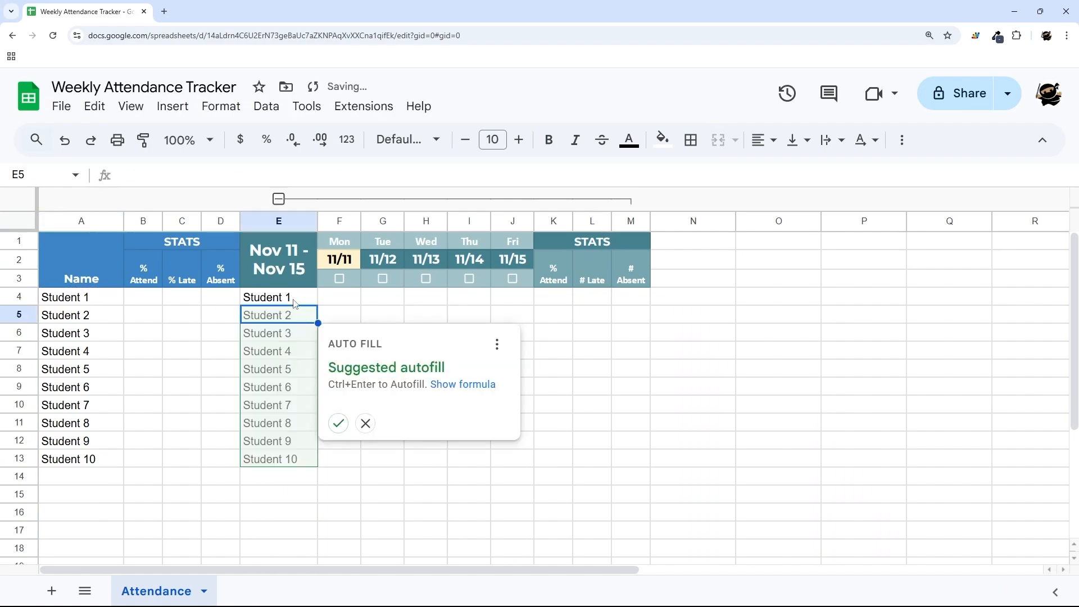
{"action": "left_click", "coordinate": [337, 423]}
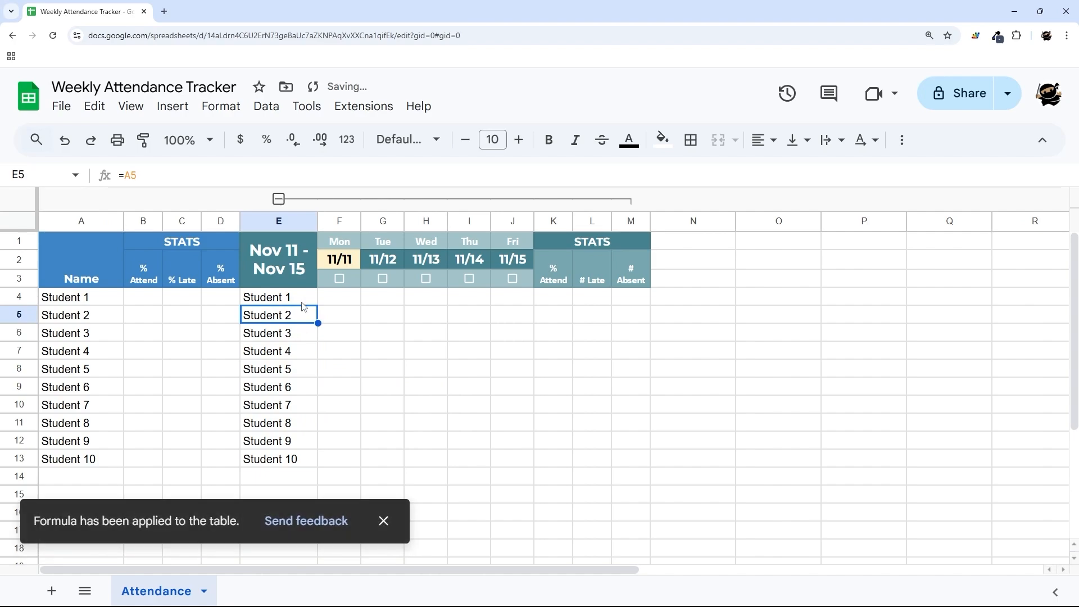
Extend the student-name link formula from E4 down through E26
{"action": "key", "text": "Up"}
{"action": "left_click", "coordinate": [166, 173]}
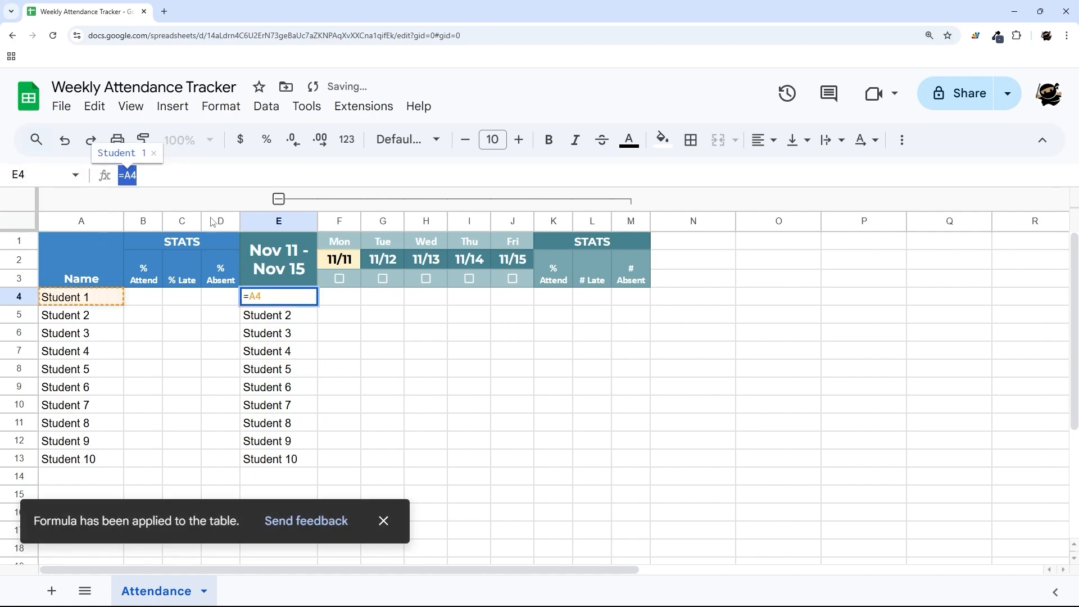
{"action": "left_click", "coordinate": [332, 303]}
{"action": "left_click", "coordinate": [314, 304]}
{"action": "left_click_drag", "start_coordinate": [318, 306], "coordinate": [293, 539]}
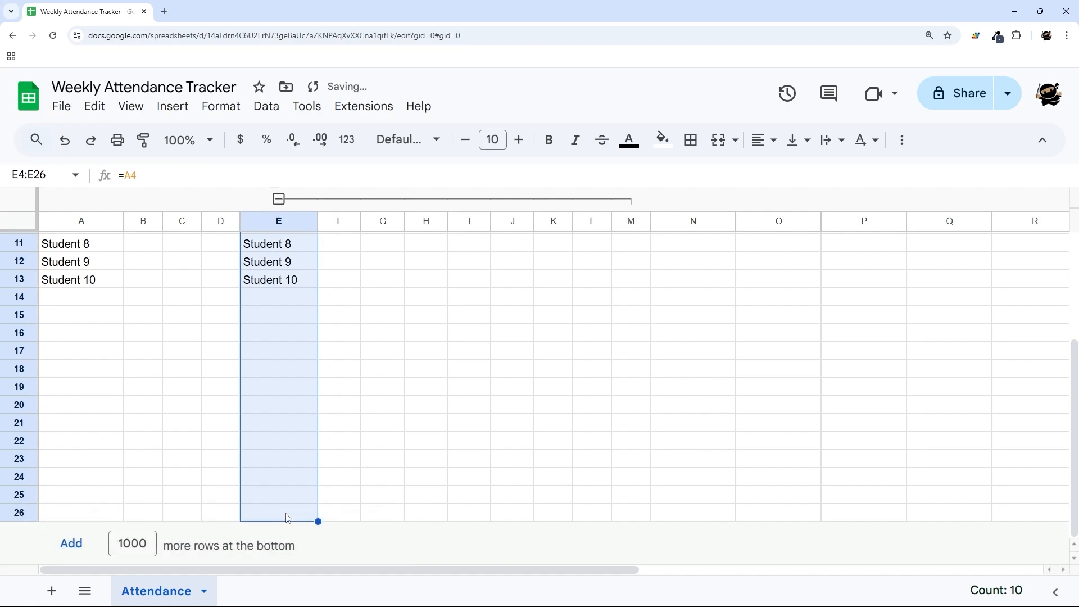
{"action": "scroll", "coordinate": [290, 442], "scroll_direction": "up", "scroll_amount": 3}
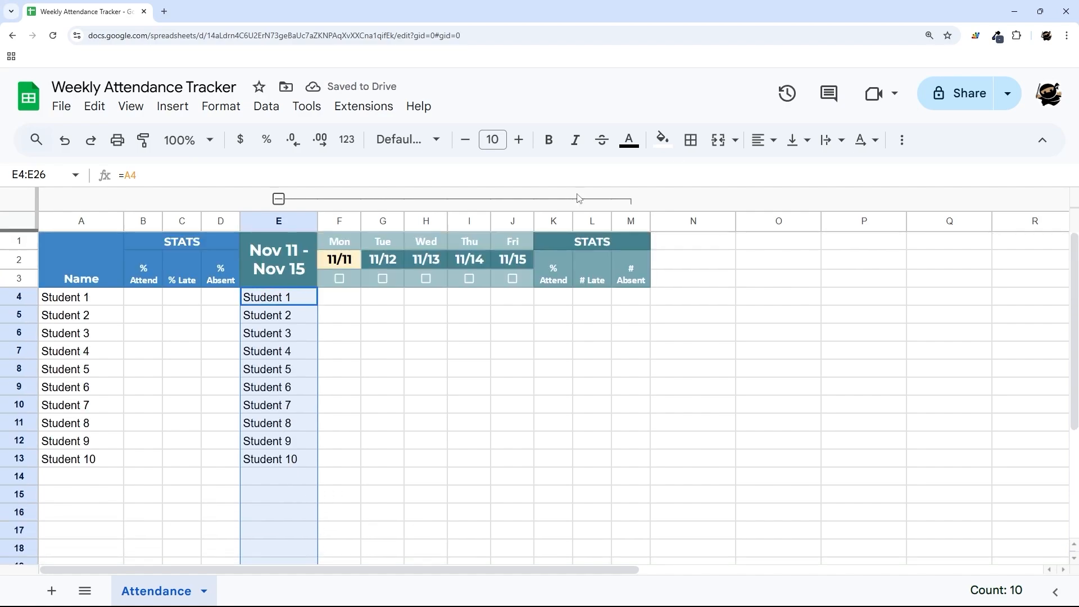
Format the linked student names in E4:E26 with a teal fill and white text
{"action": "left_click", "coordinate": [662, 139]}
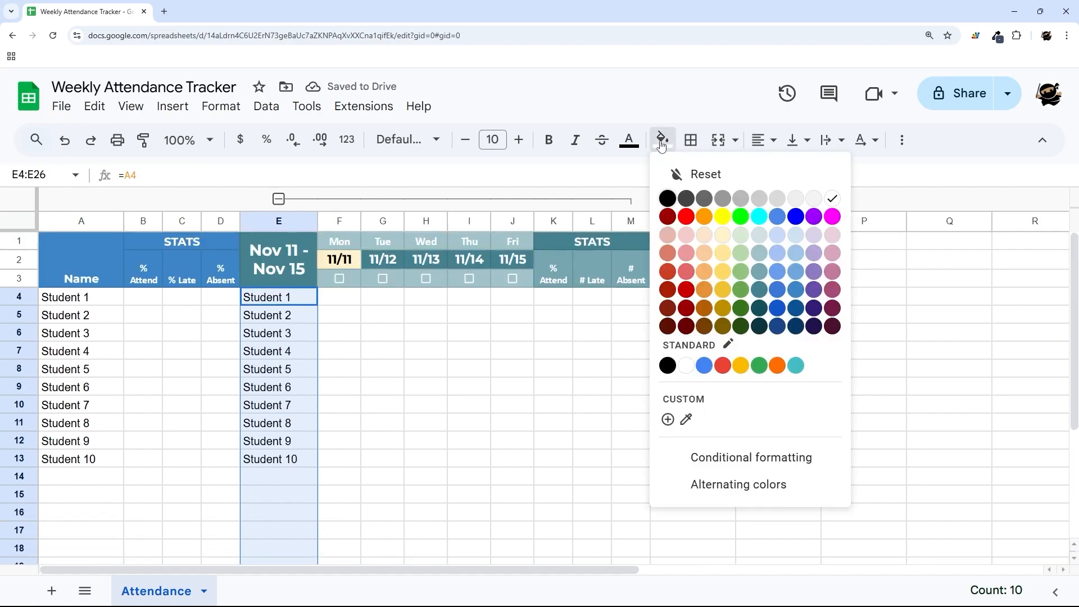
{"action": "left_click", "coordinate": [765, 292]}
{"action": "left_click", "coordinate": [628, 139]}
{"action": "left_click", "coordinate": [798, 199]}
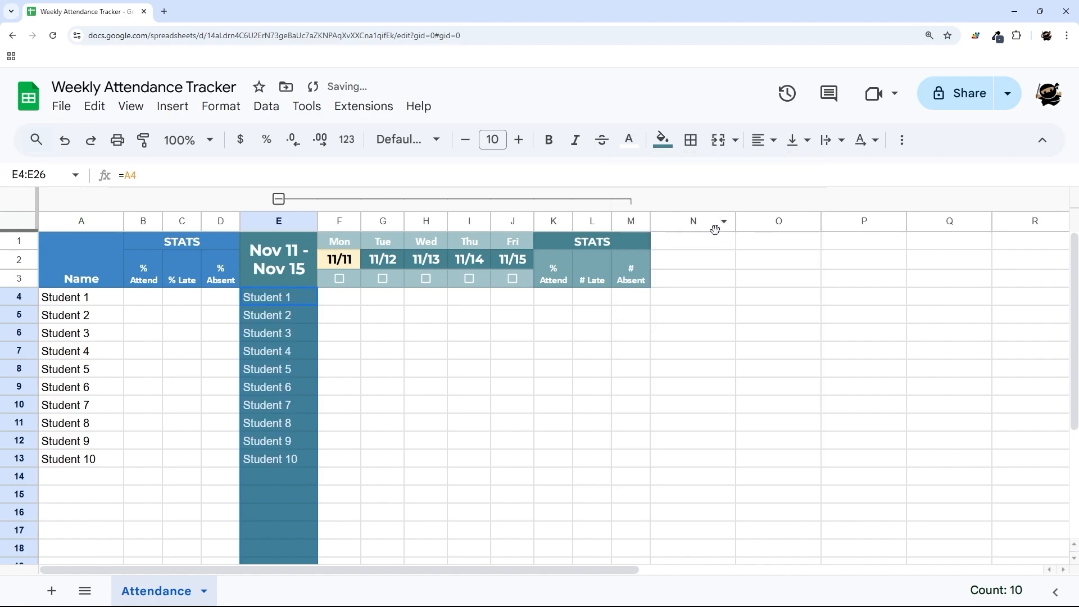
{"action": "left_click", "coordinate": [551, 338]}
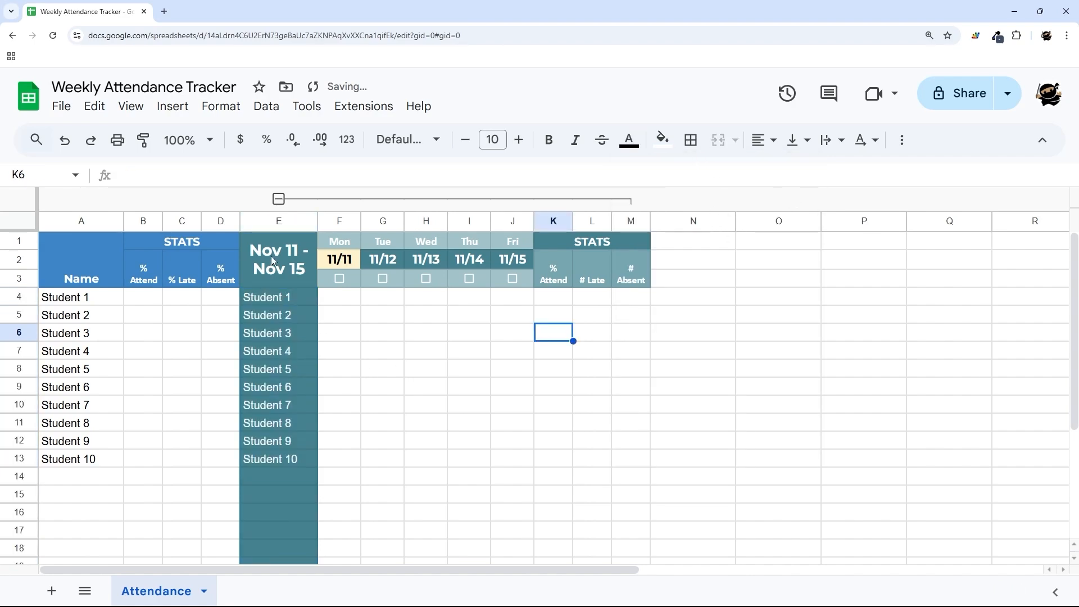
Add thicker black borders along the left and right edges of the weekly block in columns E:M
{"action": "left_click_drag", "start_coordinate": [278, 221], "coordinate": [630, 237]}
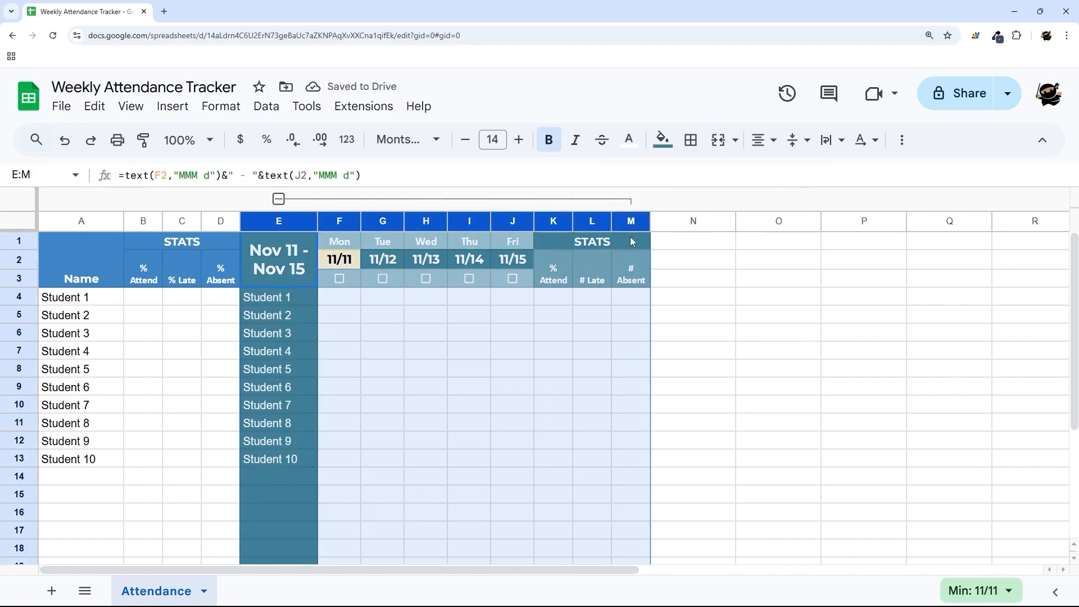
{"action": "left_click", "coordinate": [690, 140]}
{"action": "left_click", "coordinate": [853, 201]}
{"action": "left_click", "coordinate": [884, 253]}
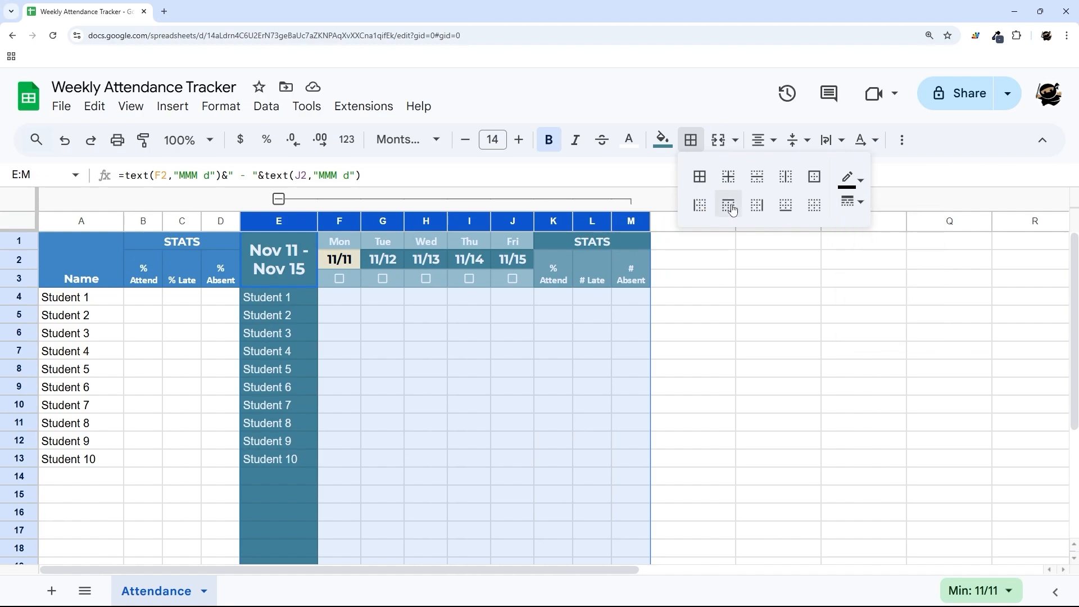
{"action": "left_click", "coordinate": [699, 205]}
{"action": "left_click", "coordinate": [757, 205]}
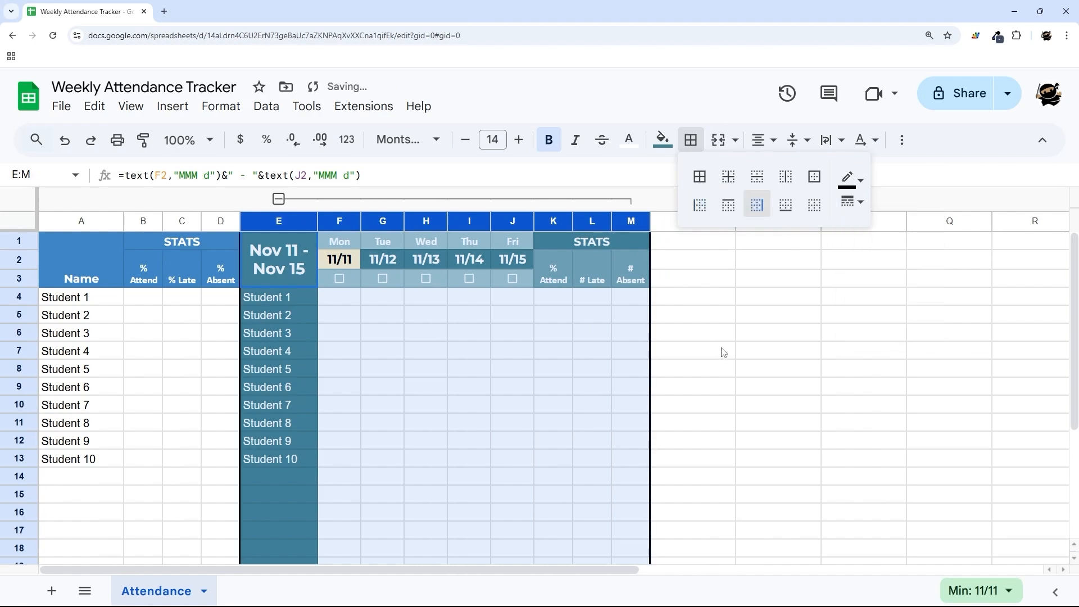
{"action": "left_click", "coordinate": [723, 353]}
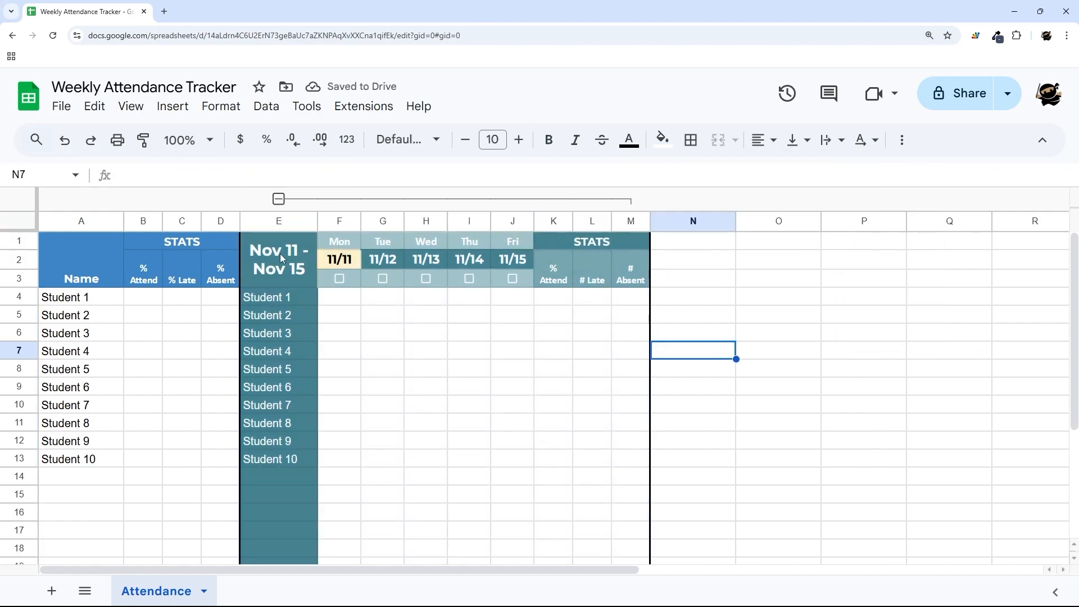
Add gray inner borders throughout the weekly block in E1:M26
{"action": "left_click_drag", "start_coordinate": [280, 254], "coordinate": [649, 514]}
{"action": "left_click", "coordinate": [690, 140]}
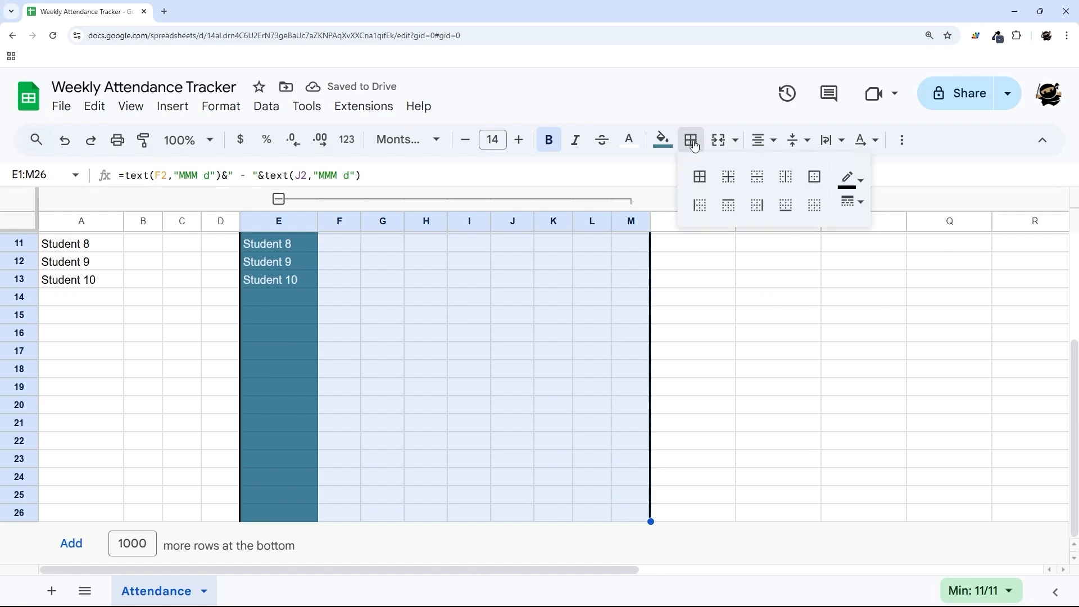
{"action": "left_click", "coordinate": [853, 202]}
{"action": "left_click", "coordinate": [849, 179]}
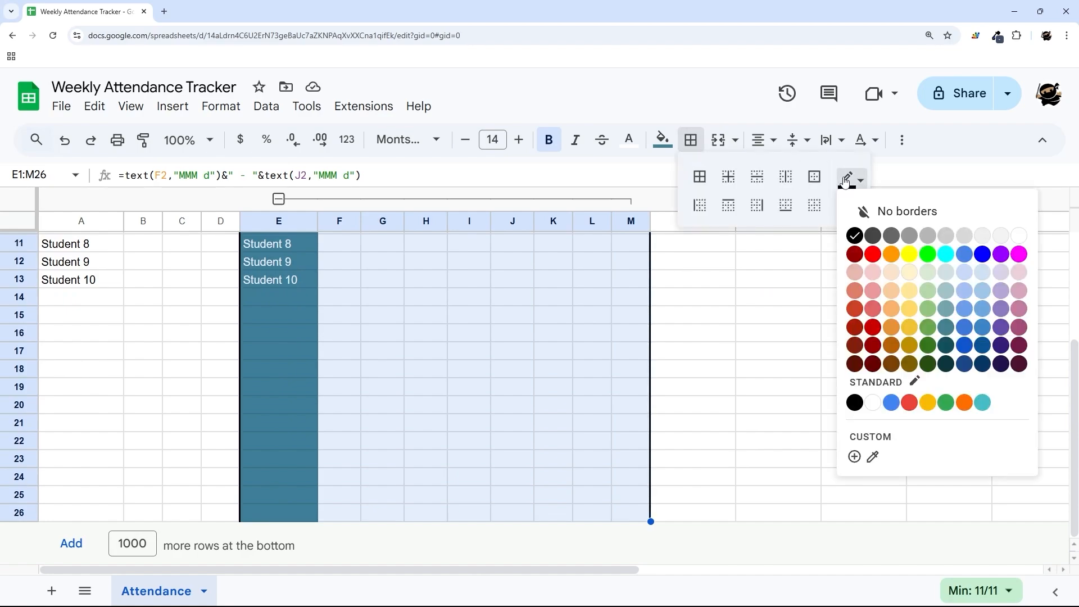
{"action": "left_click", "coordinate": [945, 235]}
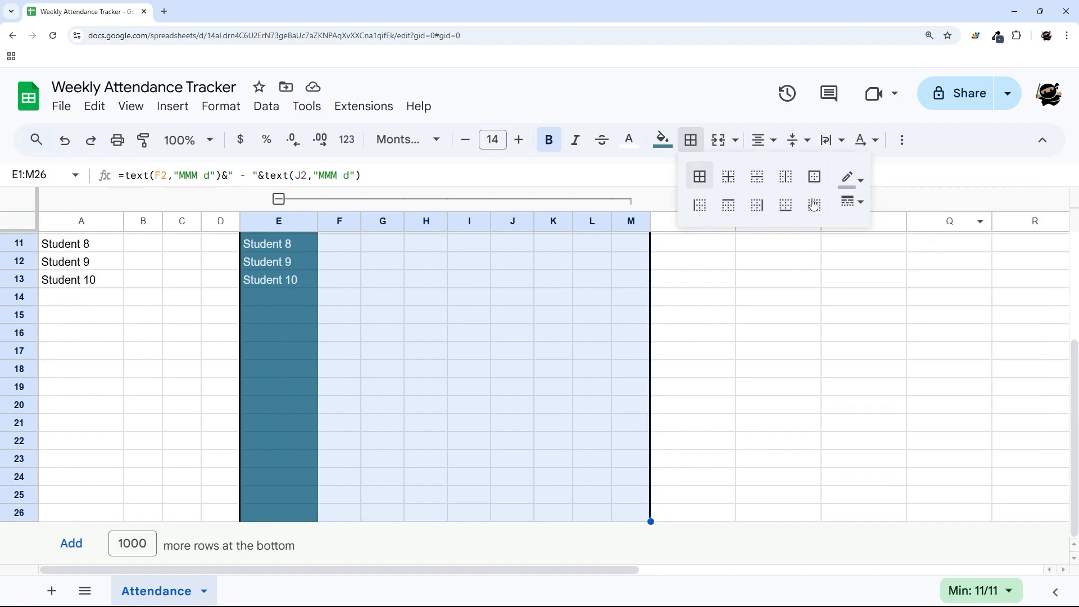
{"action": "left_click", "coordinate": [730, 179]}
{"action": "scroll", "coordinate": [528, 315], "scroll_direction": "up", "scroll_amount": 5}
{"action": "left_click", "coordinate": [513, 350]}
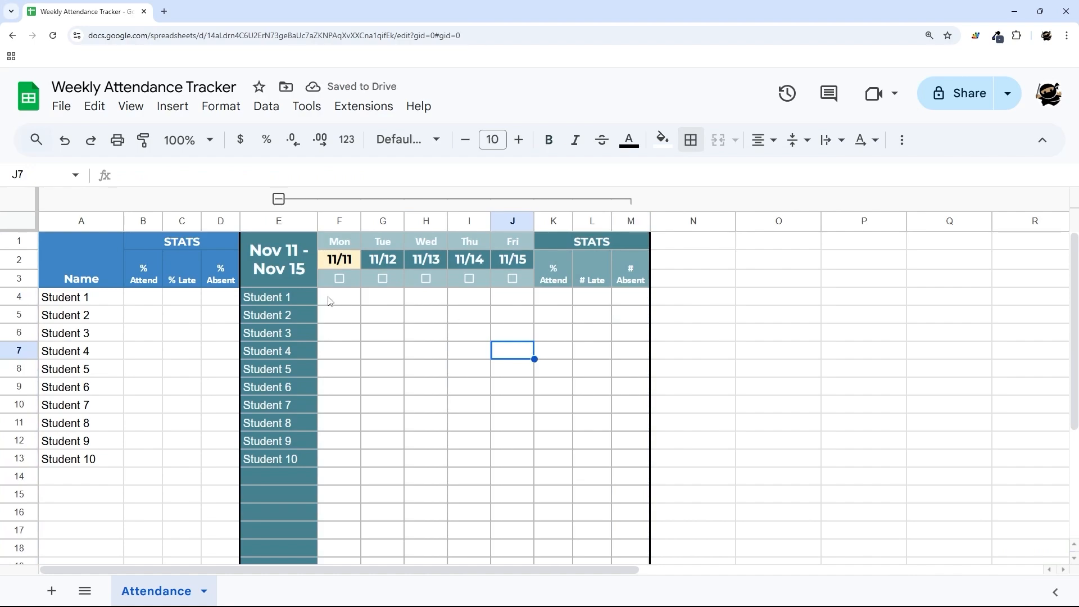
Insert dropdowns in the daily attendance cells F4:J26
{"action": "left_click_drag", "start_coordinate": [335, 302], "coordinate": [506, 530]}
{"action": "scroll", "coordinate": [520, 330], "scroll_direction": "down", "scroll_amount": 3}
{"action": "scroll", "coordinate": [464, 346], "scroll_direction": "up", "scroll_amount": 3}
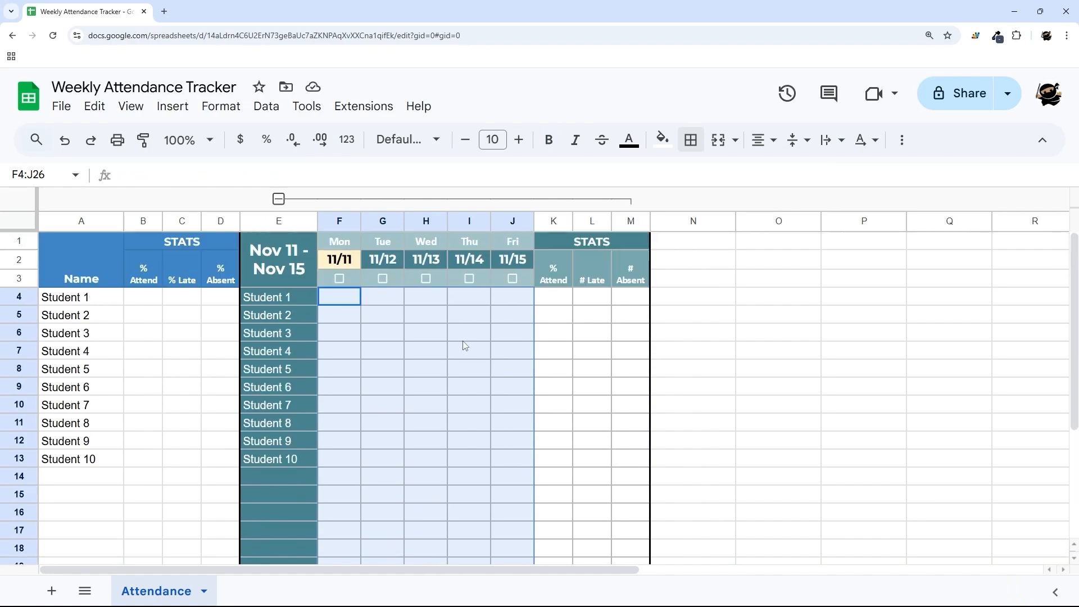
{"action": "right_click", "coordinate": [375, 316]}
{"action": "scroll", "coordinate": [414, 506], "scroll_direction": "down", "scroll_amount": 3}
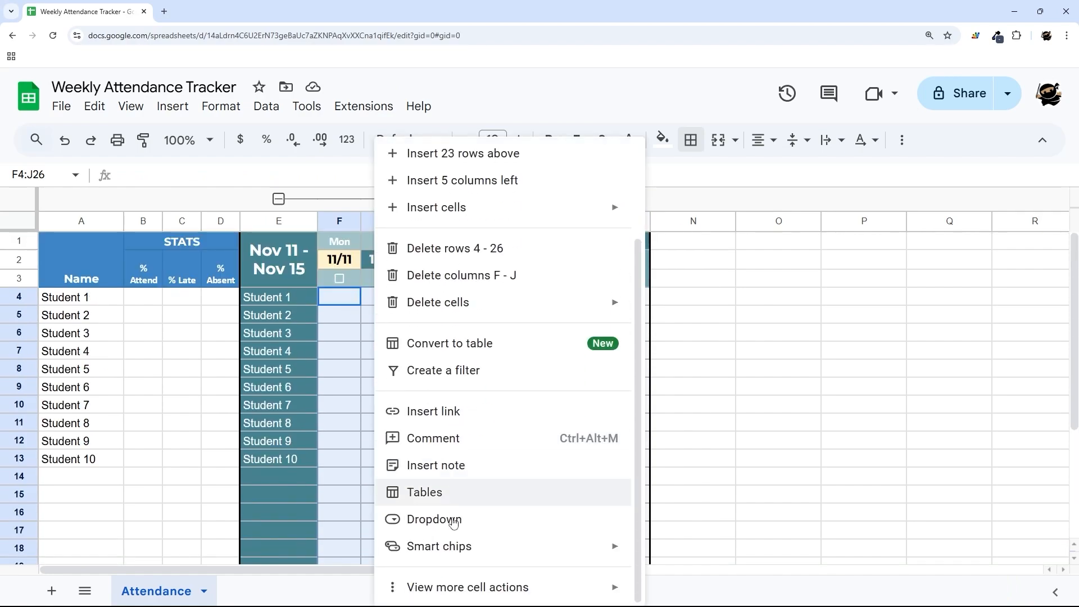
{"action": "left_click", "coordinate": [413, 519]}
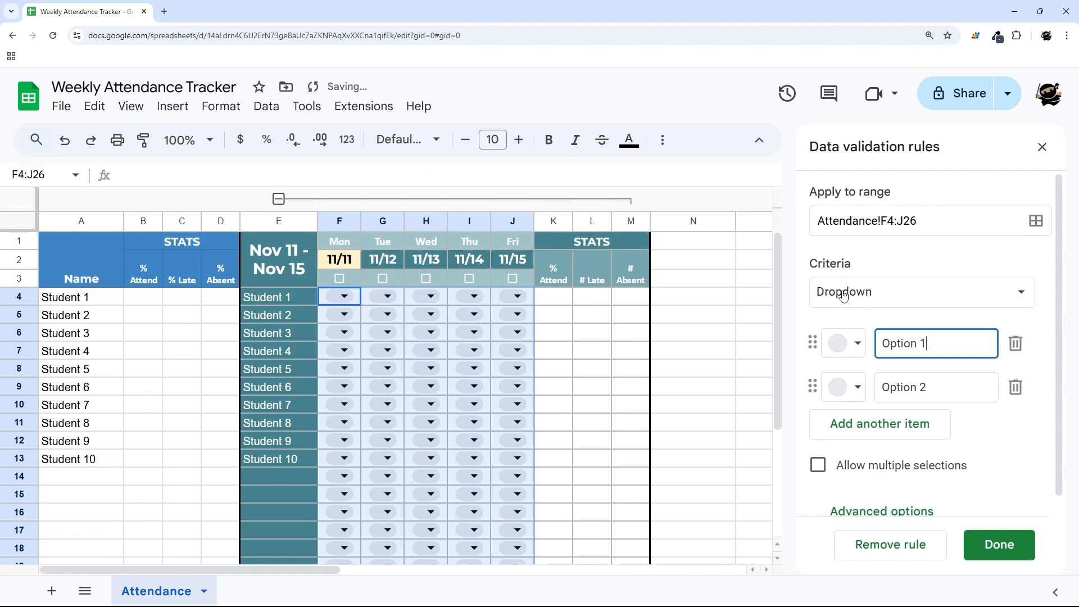
Define the attendance dropdown options as P, A and L
{"action": "triple_click", "coordinate": [923, 344]}
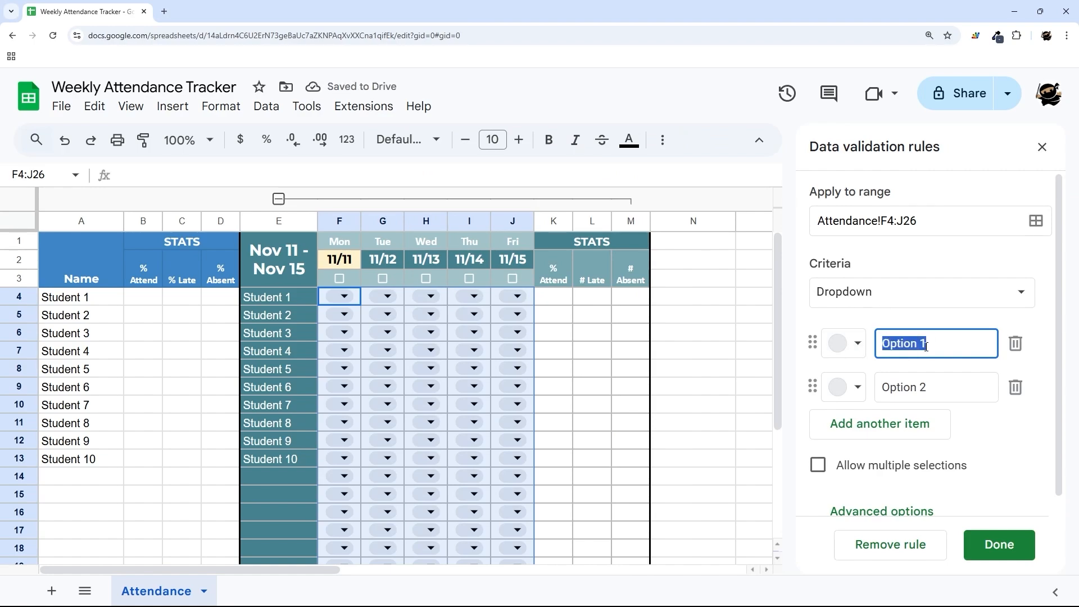
{"action": "type", "text": "P"}
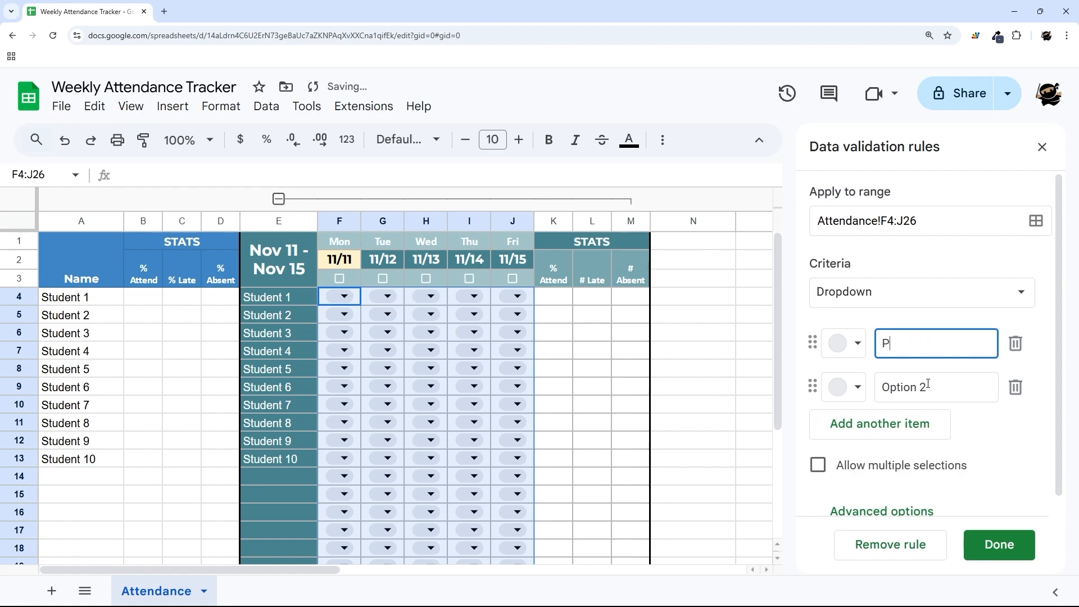
{"action": "triple_click", "coordinate": [927, 385]}
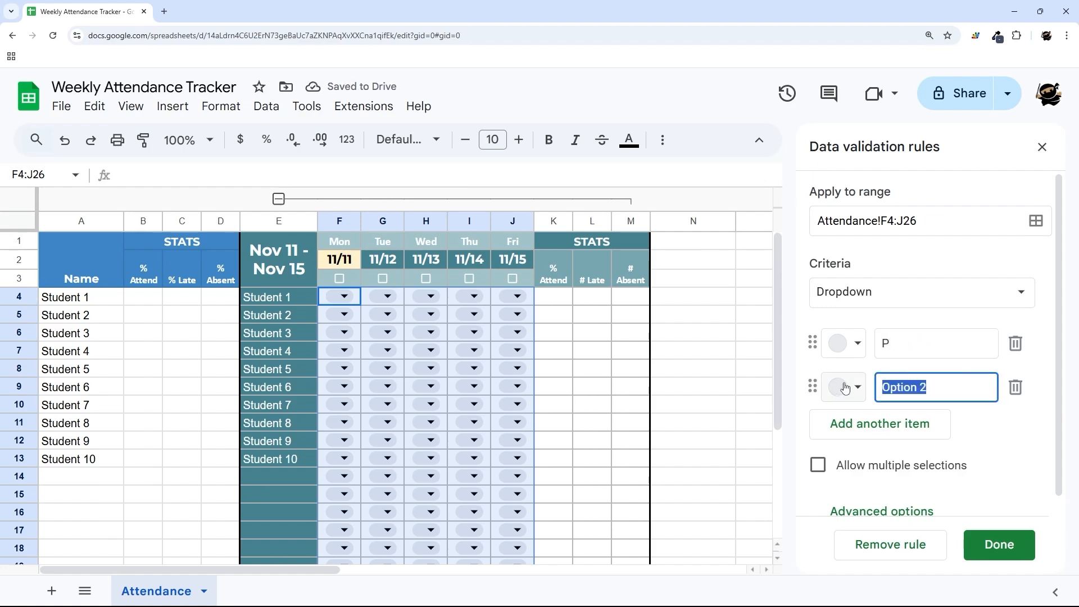
{"action": "type", "text": "A"}
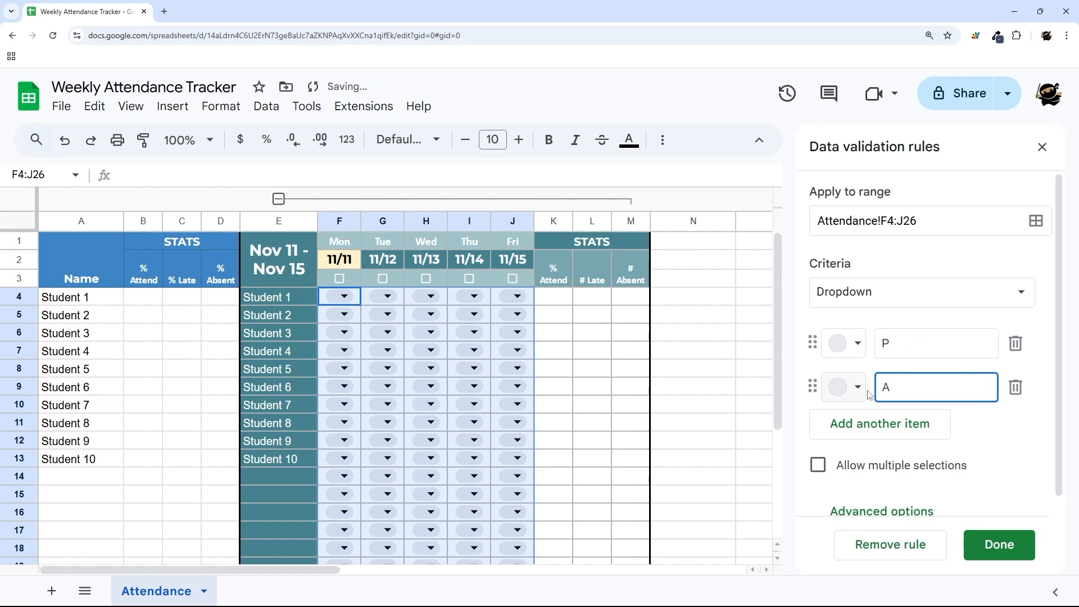
{"action": "left_click", "coordinate": [894, 424]}
{"action": "type", "text": "L"}
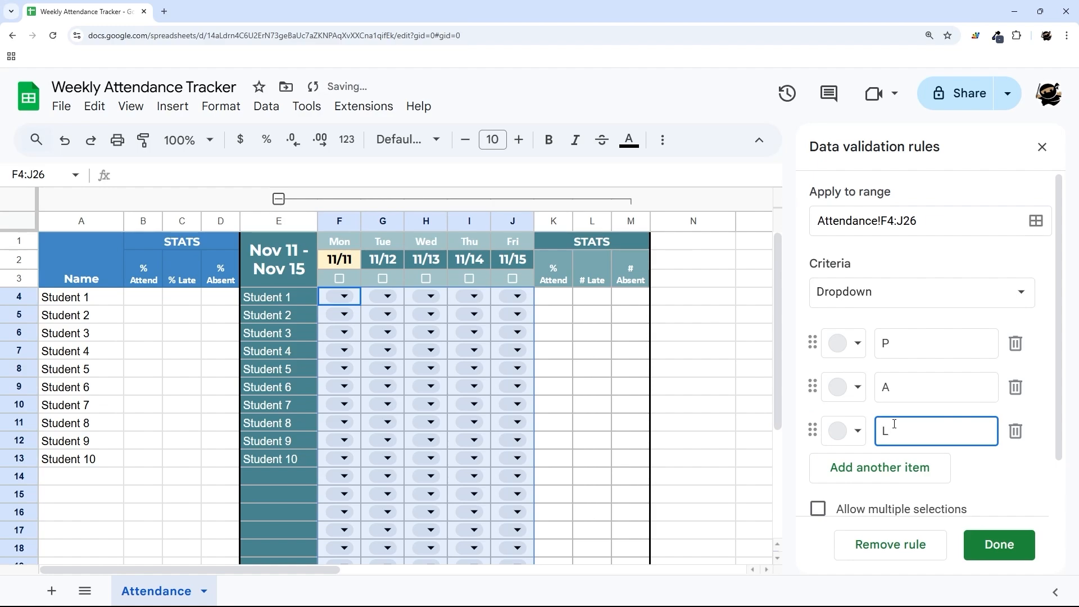
Set the dropdown's display style to Arrow, save the rule and close the data validation settings
{"action": "scroll", "coordinate": [896, 433], "scroll_direction": "down", "scroll_amount": 1}
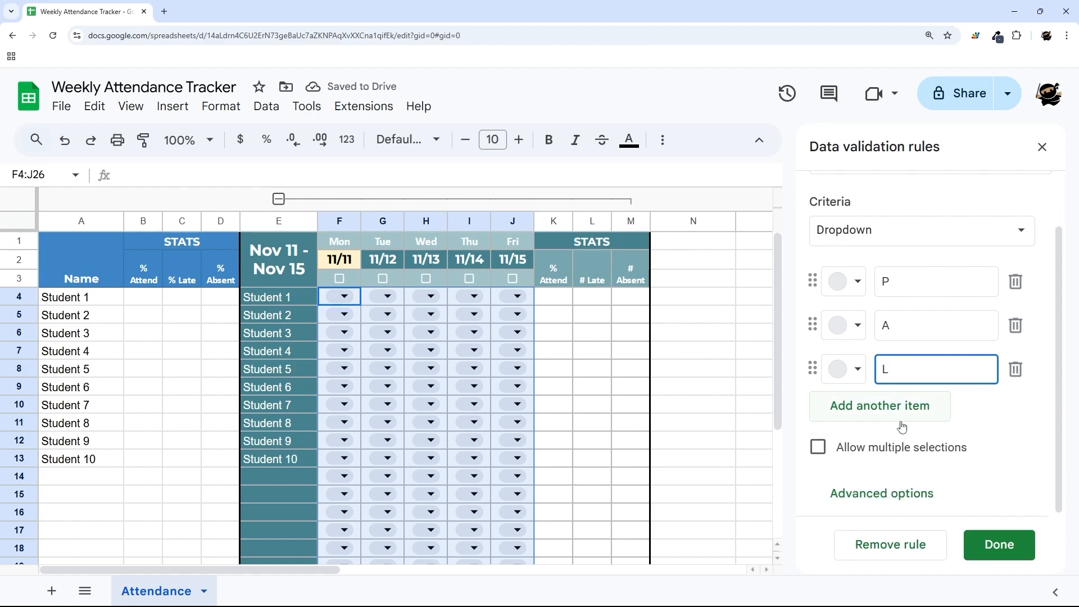
{"action": "left_click", "coordinate": [875, 498]}
{"action": "scroll", "coordinate": [911, 404], "scroll_direction": "down", "scroll_amount": 4}
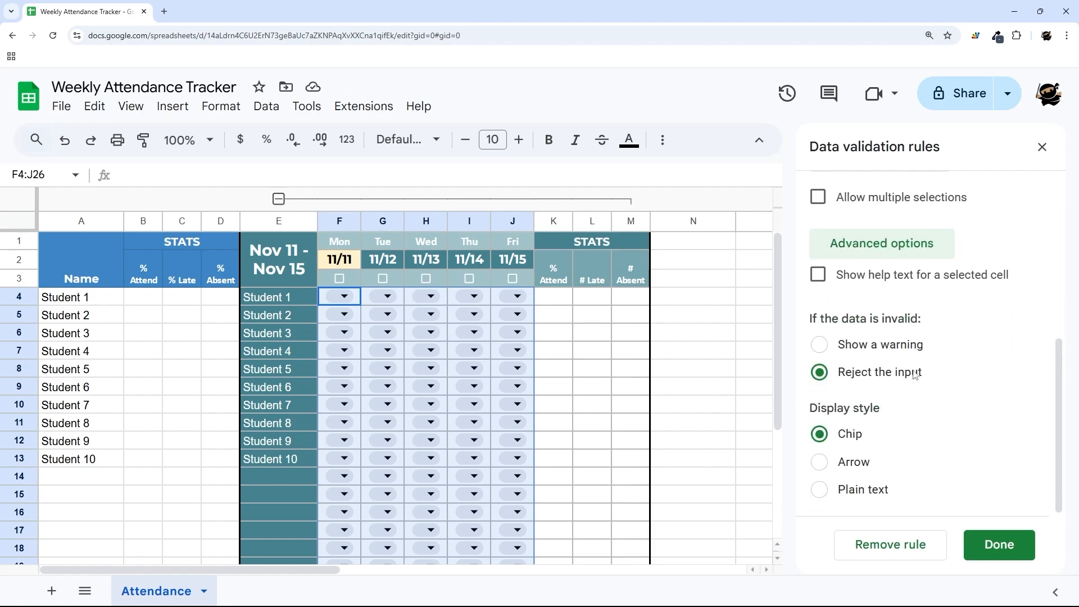
{"action": "left_click", "coordinate": [819, 462]}
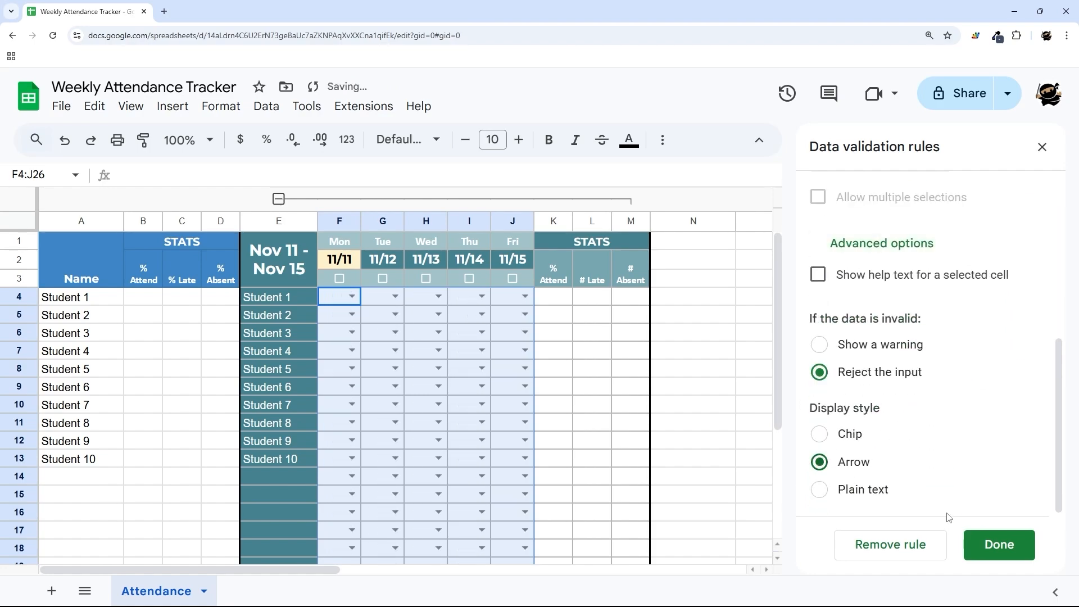
{"action": "left_click", "coordinate": [996, 545]}
{"action": "left_click", "coordinate": [1053, 147]}
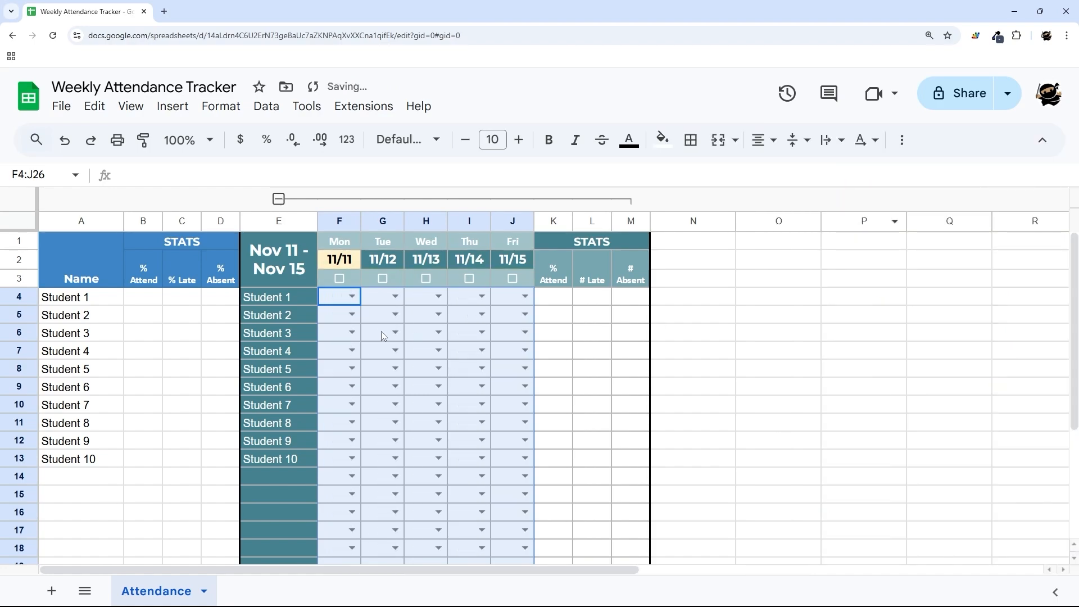
Mark Student 1 as P on 11/11 and 11/12 using the dropdowns
{"action": "left_click", "coordinate": [352, 296]}
{"action": "left_click", "coordinate": [337, 317]}
{"action": "left_click", "coordinate": [395, 296]}
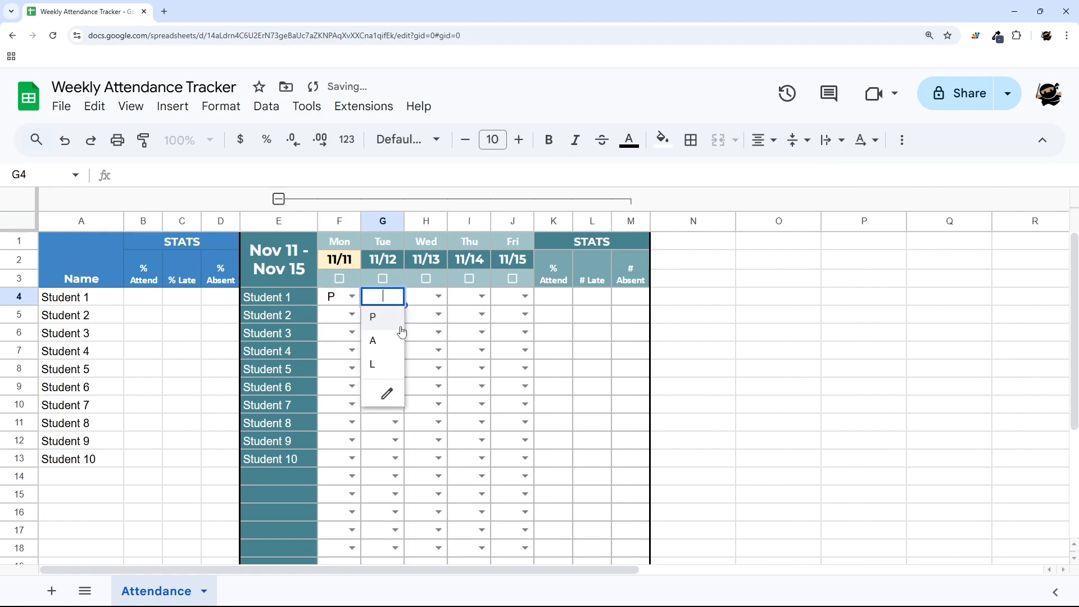
{"action": "left_click", "coordinate": [371, 315]}
Clear Student 1's attendance mark for 11/11 in F4
{"action": "left_click_drag", "start_coordinate": [352, 296], "coordinate": [398, 305]}
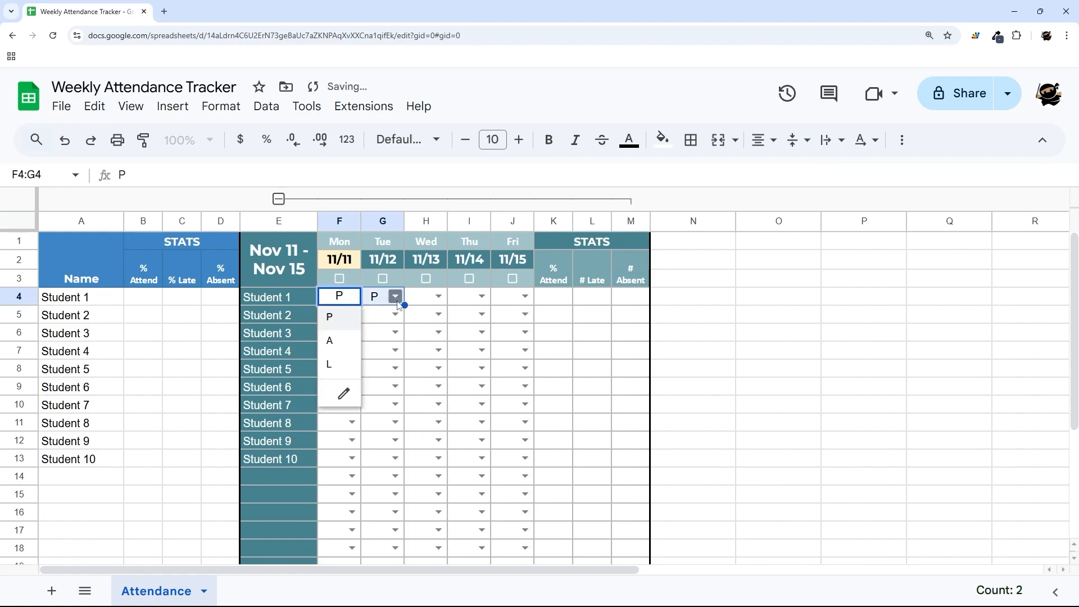
{"action": "key", "text": "BackSpace"}
{"action": "left_click", "coordinate": [416, 303]}
{"action": "left_click", "coordinate": [358, 300]}
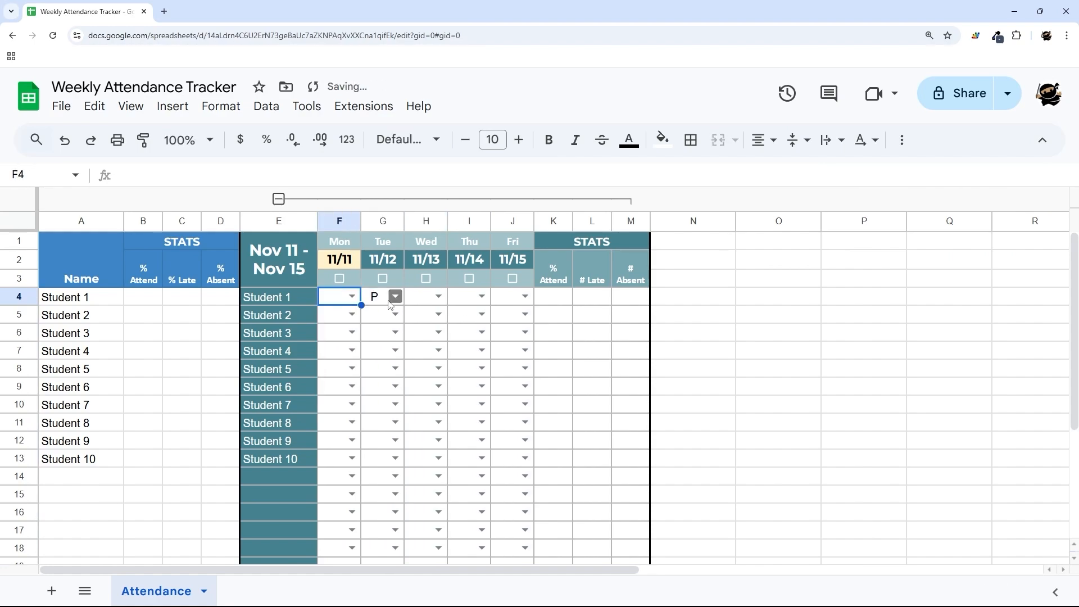
{"action": "left_click", "coordinate": [393, 301]}
Mark Student 1 as P on 11/11 and A on 11/13
{"action": "left_click", "coordinate": [353, 298]}
{"action": "left_click", "coordinate": [349, 316]}
{"action": "left_click", "coordinate": [437, 302]}
{"action": "left_click", "coordinate": [440, 339]}
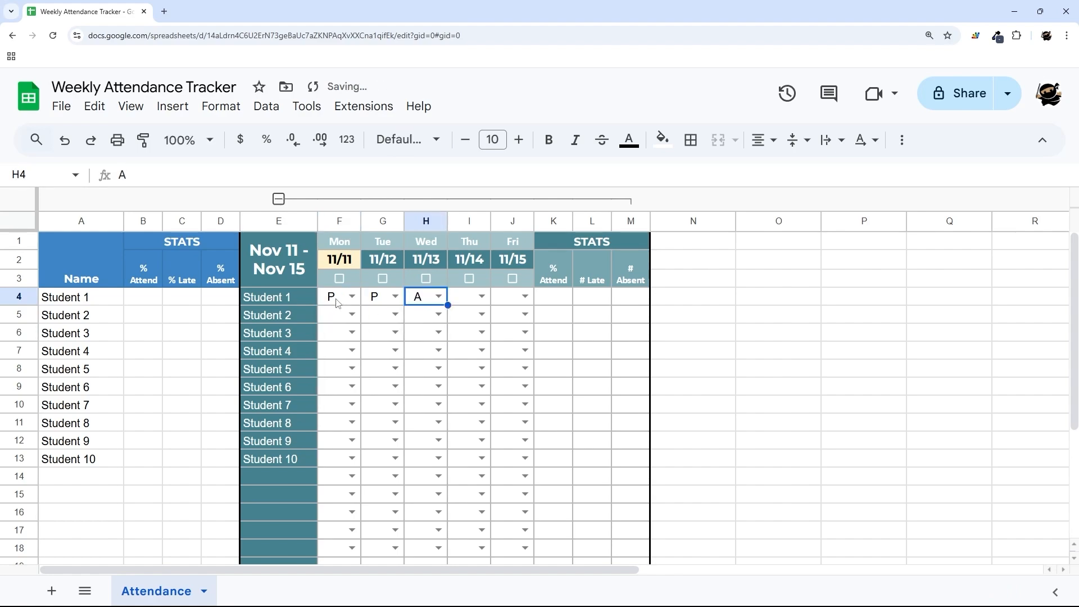
Change the font of the attendance cells F4:J26 to Calibri at size 10
{"action": "scroll", "coordinate": [525, 369], "scroll_direction": "down", "scroll_amount": 3}
{"action": "left_click_drag", "start_coordinate": [338, 303], "coordinate": [525, 518]}
{"action": "scroll", "coordinate": [478, 365], "scroll_direction": "up", "scroll_amount": 3}
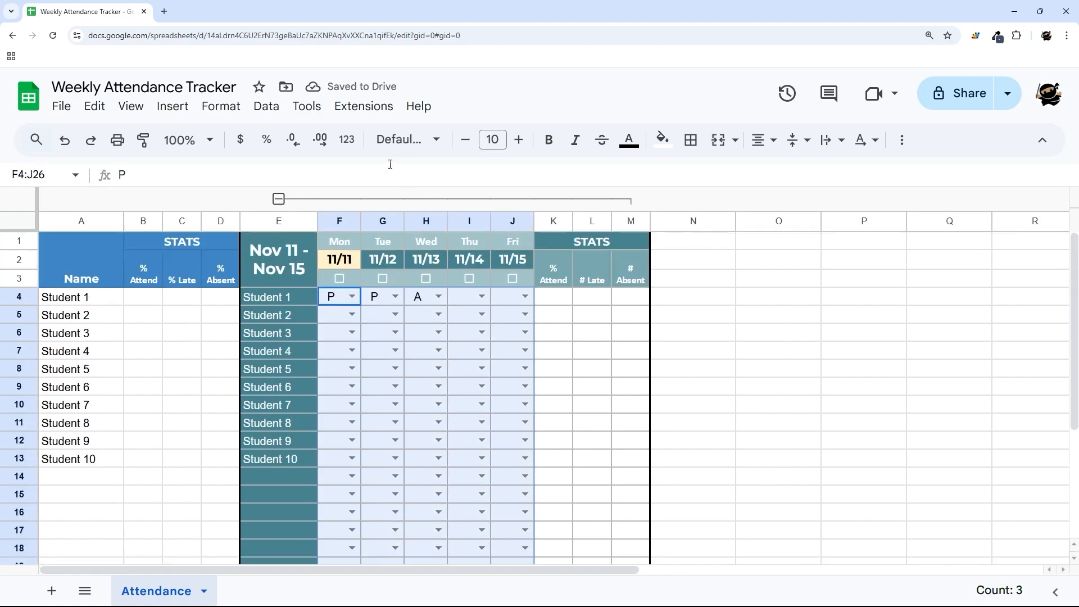
{"action": "left_click", "coordinate": [427, 139]}
{"action": "left_click", "coordinate": [433, 334]}
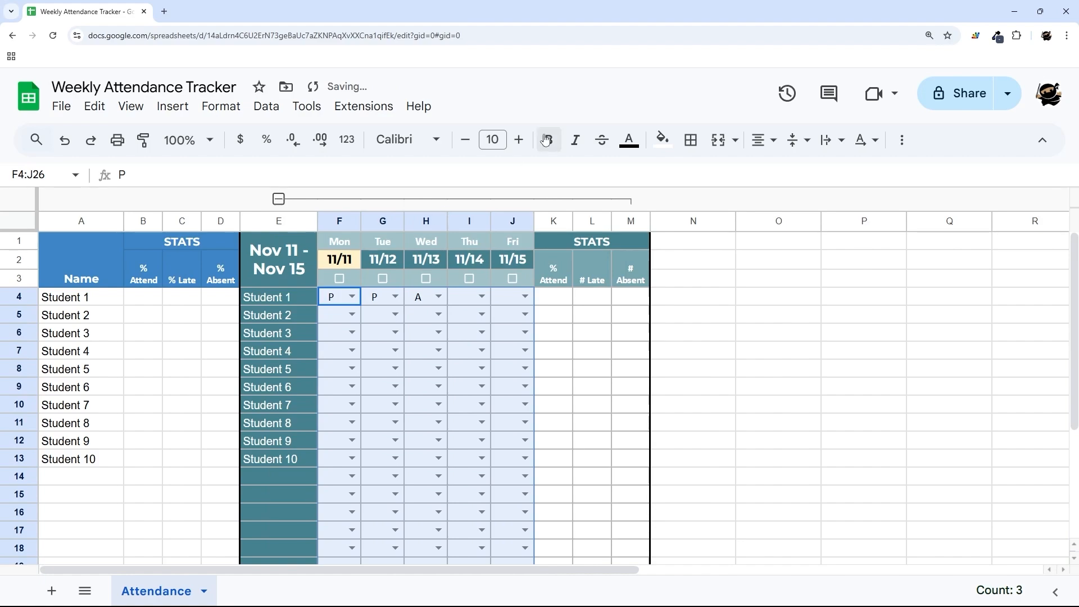
{"action": "left_click", "coordinate": [466, 140]}
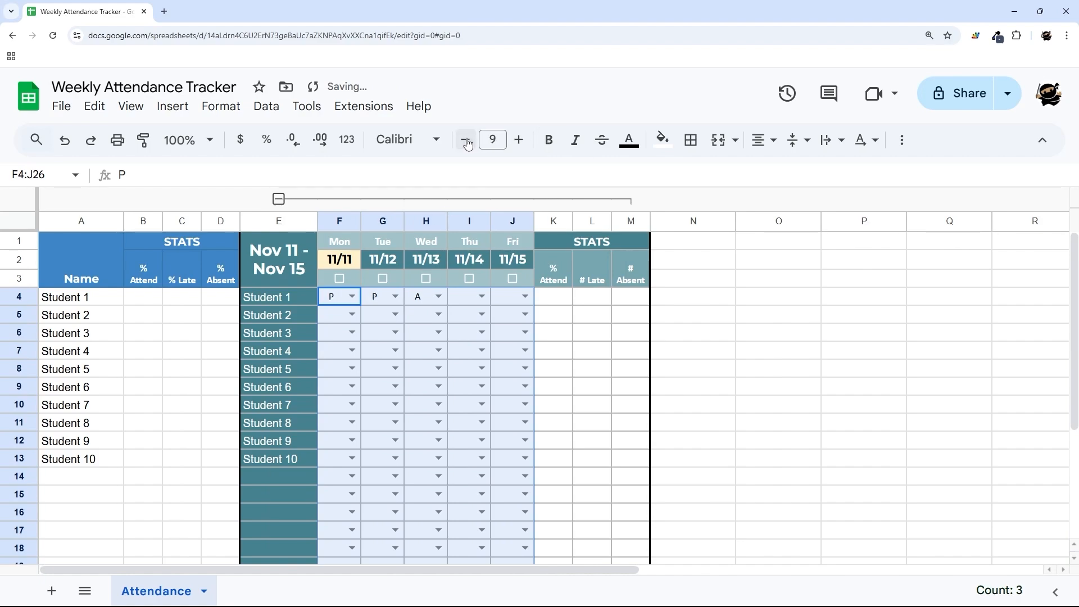
{"action": "left_click", "coordinate": [518, 139]}
{"action": "left_click", "coordinate": [638, 223]}
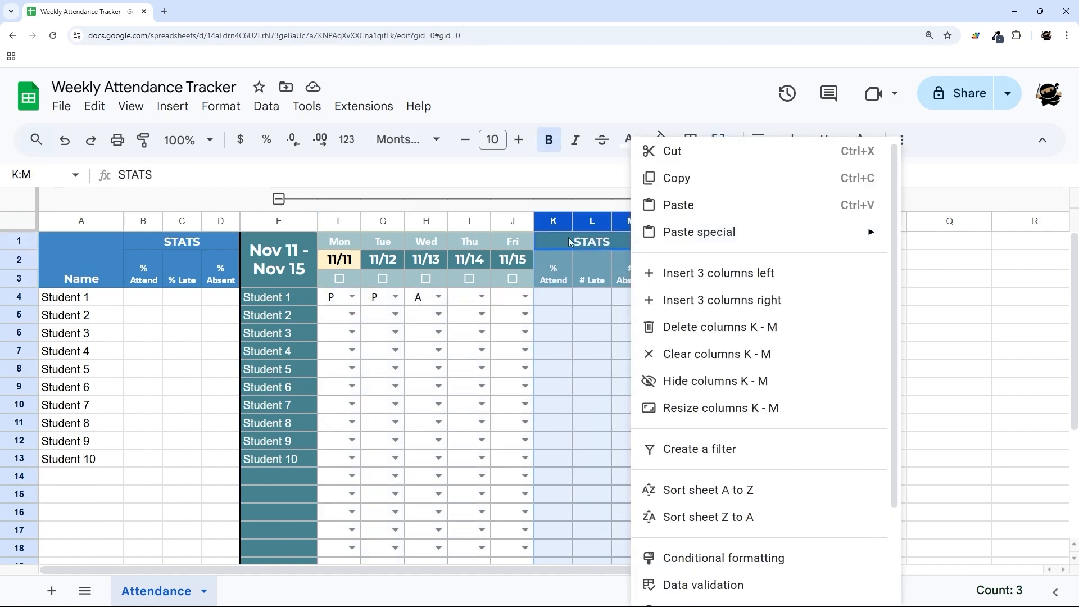
{"action": "left_click", "coordinate": [144, 228]}
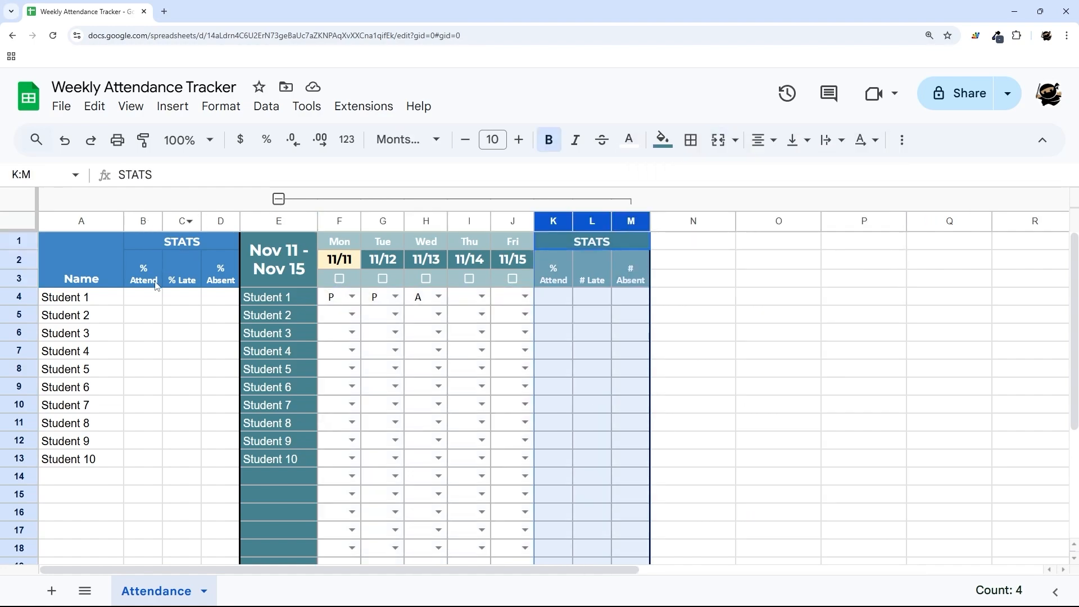
{"action": "left_click_drag", "start_coordinate": [142, 304], "coordinate": [191, 428]}
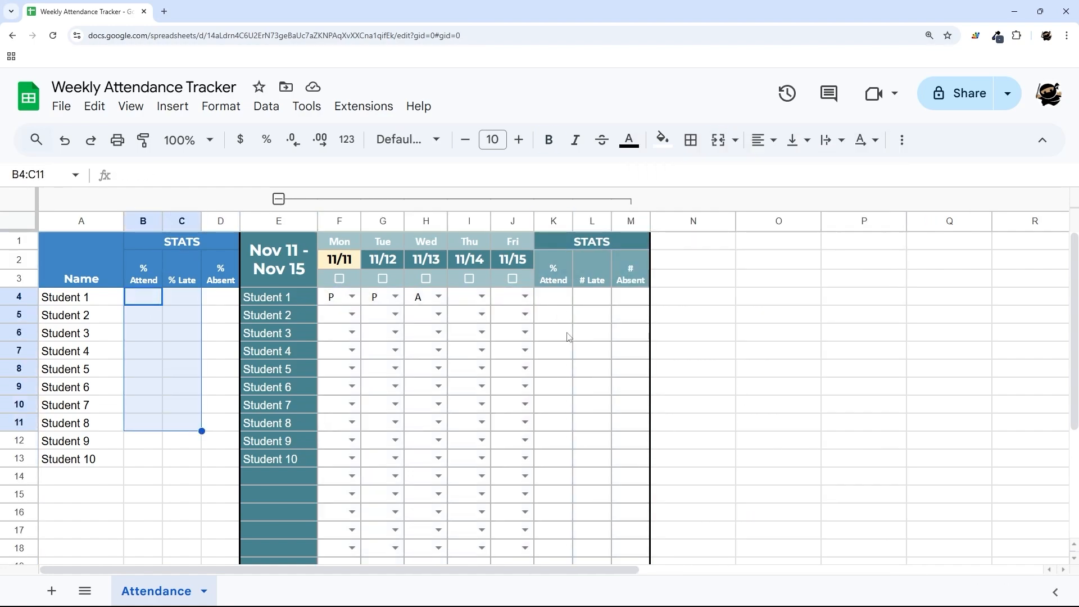
{"action": "left_click", "coordinate": [550, 305]}
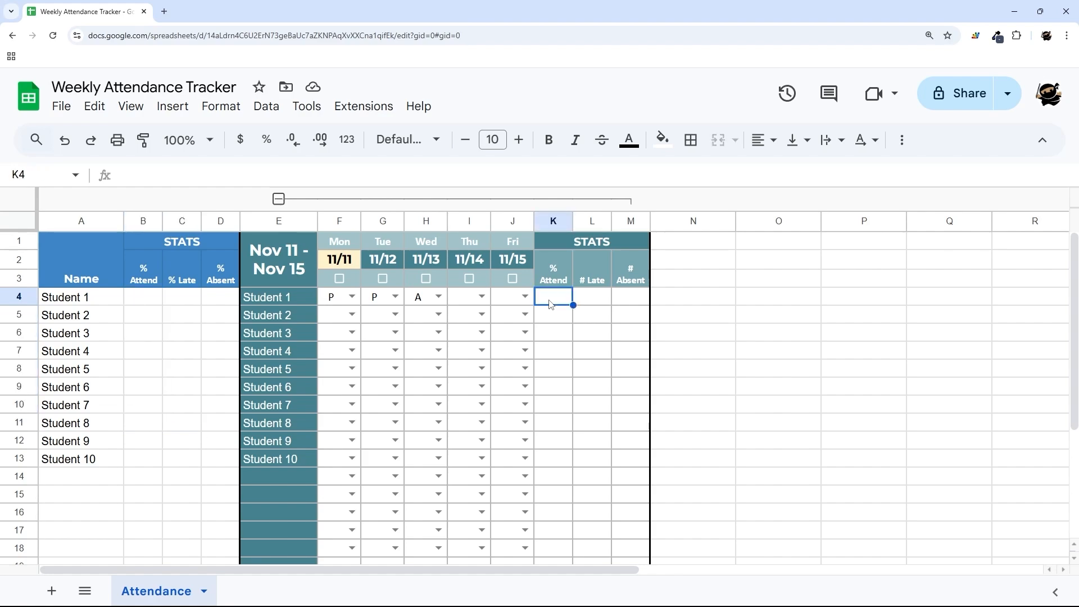
Mark Student 1 as P on 11/14 and L on 11/15
{"action": "left_click", "coordinate": [481, 297]}
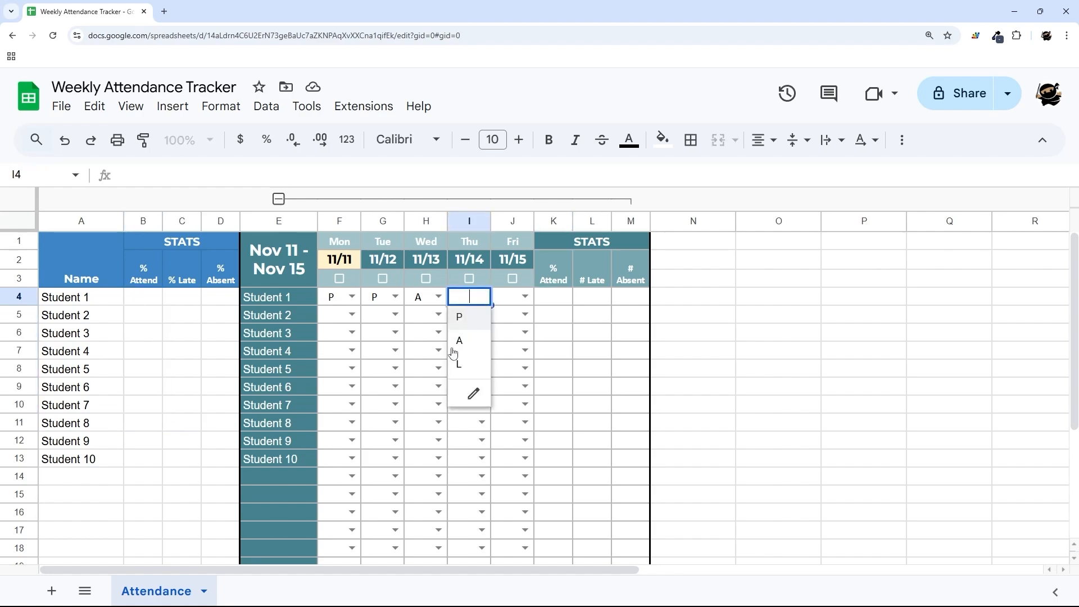
{"action": "left_click", "coordinate": [459, 321]}
{"action": "left_click", "coordinate": [525, 297]}
{"action": "left_click", "coordinate": [503, 366]}
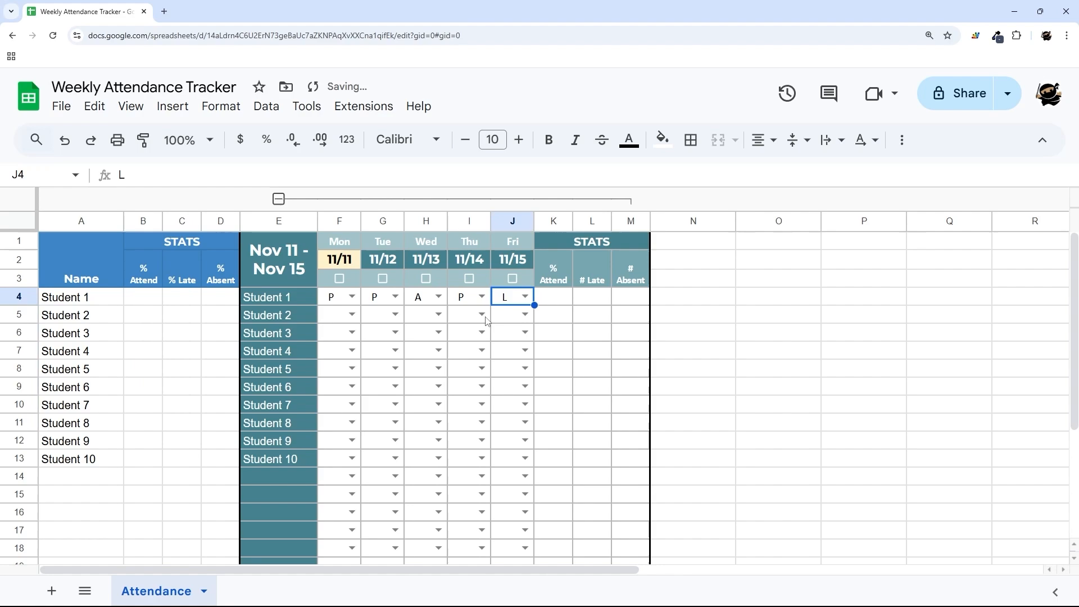
{"action": "left_click", "coordinate": [344, 300]}
{"action": "left_click", "coordinate": [375, 302]}
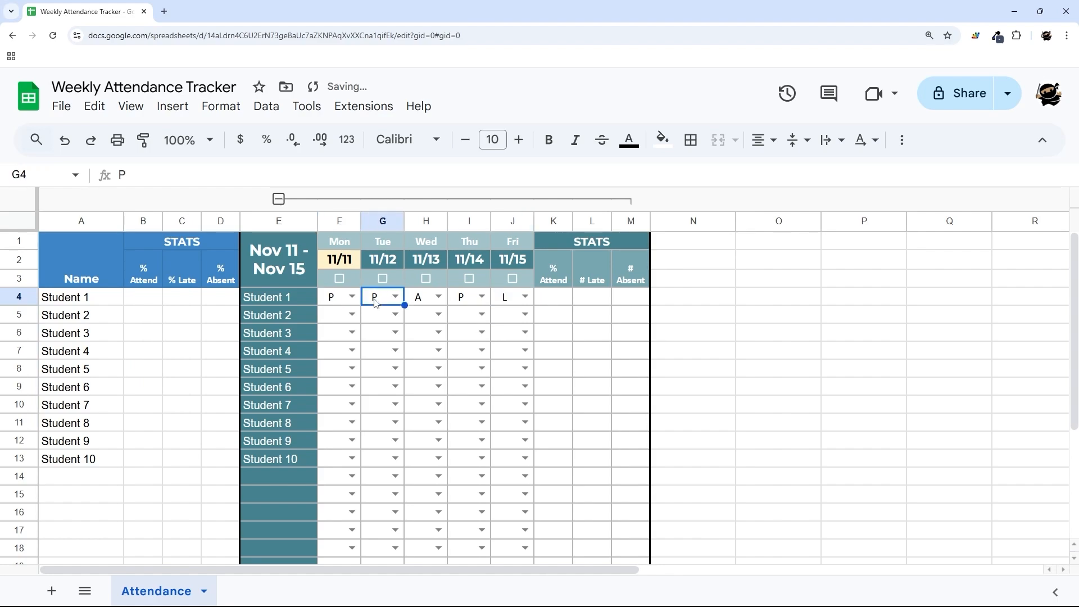
{"action": "left_click", "coordinate": [506, 304]}
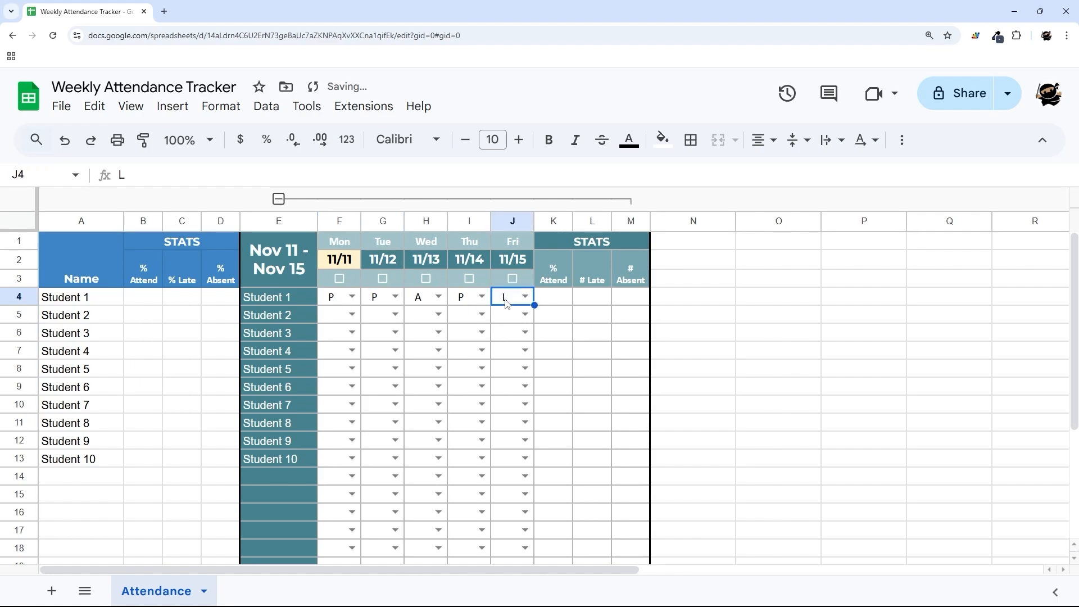
{"action": "left_click_drag", "start_coordinate": [506, 304], "coordinate": [349, 306]}
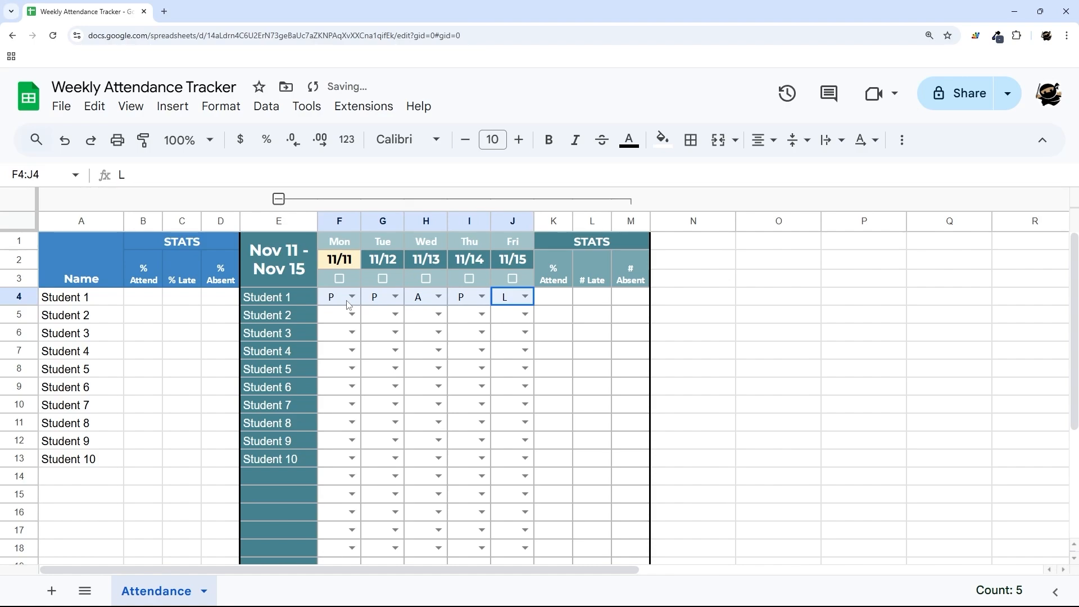
{"action": "left_click", "coordinate": [557, 303]}
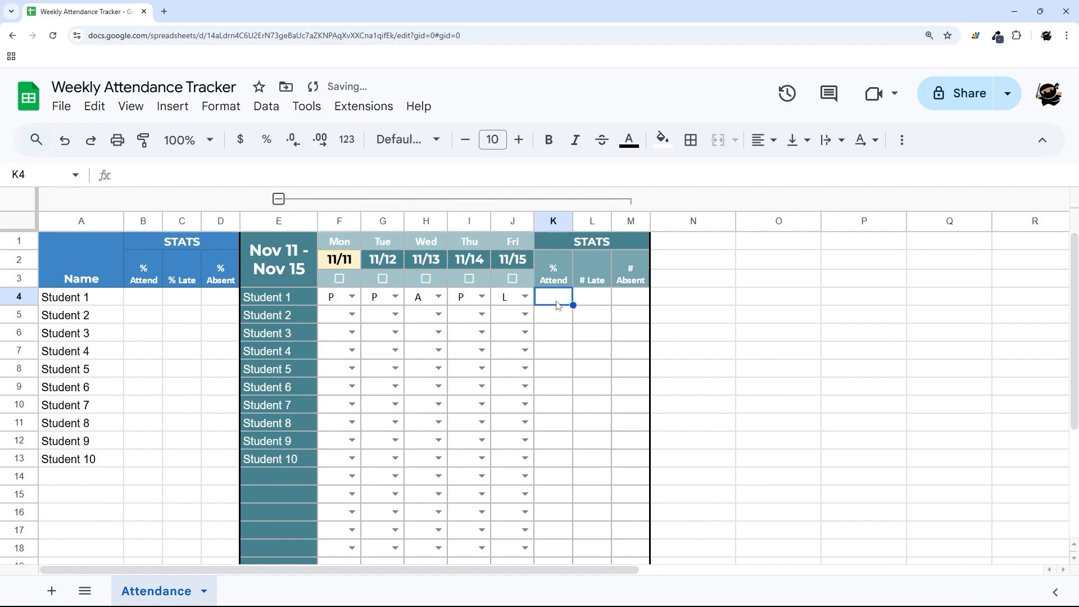
Try ticking and clearing the checkbox under 11/12 in G3
{"action": "left_click_drag", "start_coordinate": [497, 278], "coordinate": [343, 278]}
{"action": "left_click", "coordinate": [384, 279]}
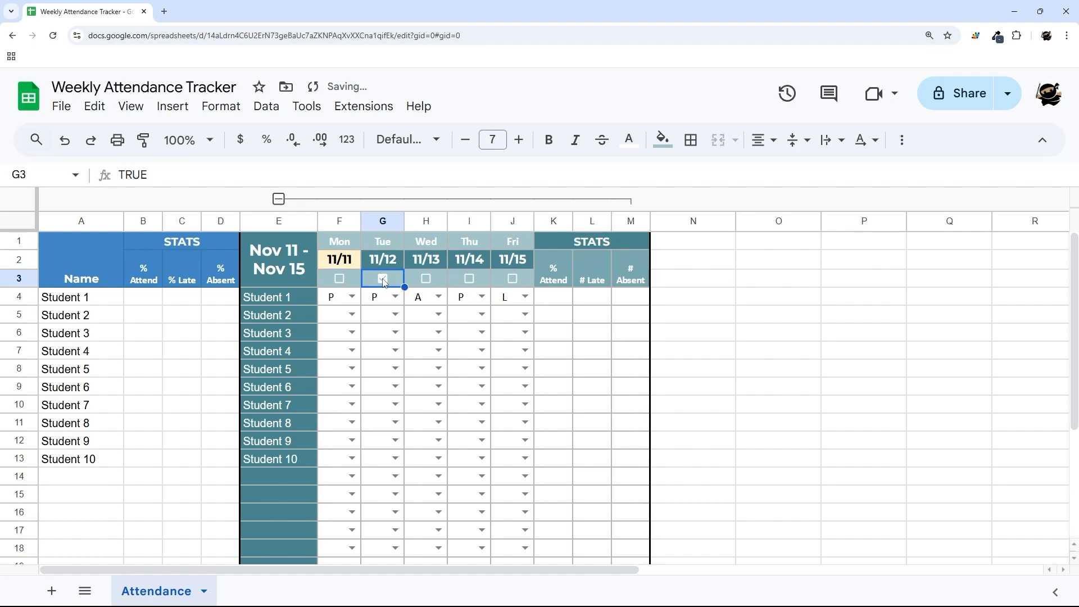
{"action": "left_click", "coordinate": [384, 279]}
{"action": "left_click", "coordinate": [384, 280]}
{"action": "left_click", "coordinate": [384, 279]}
{"action": "left_click", "coordinate": [549, 297]}
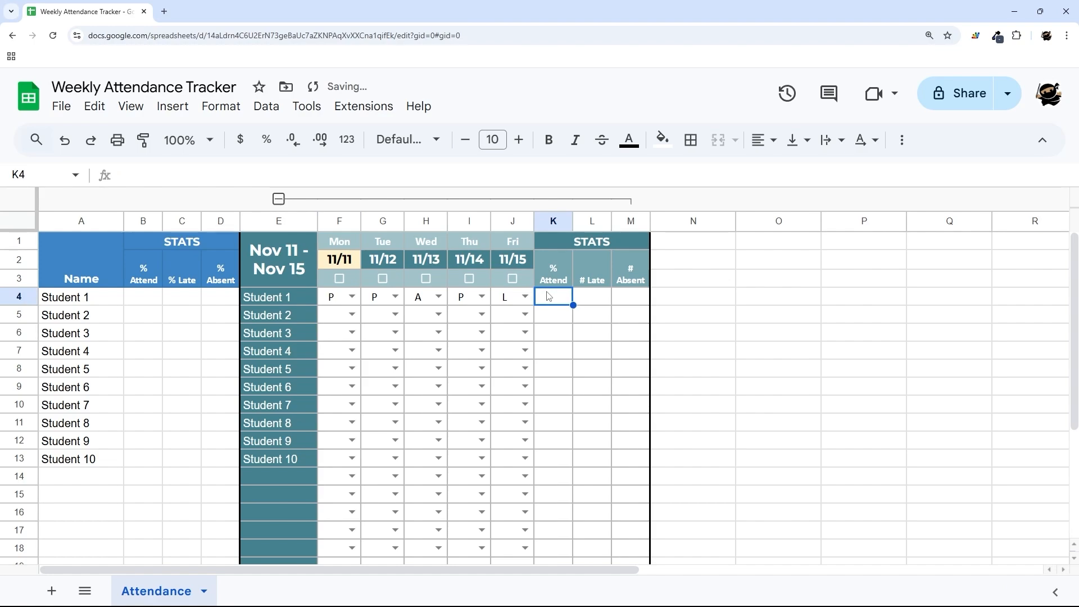
{"action": "left_click", "coordinate": [338, 303]}
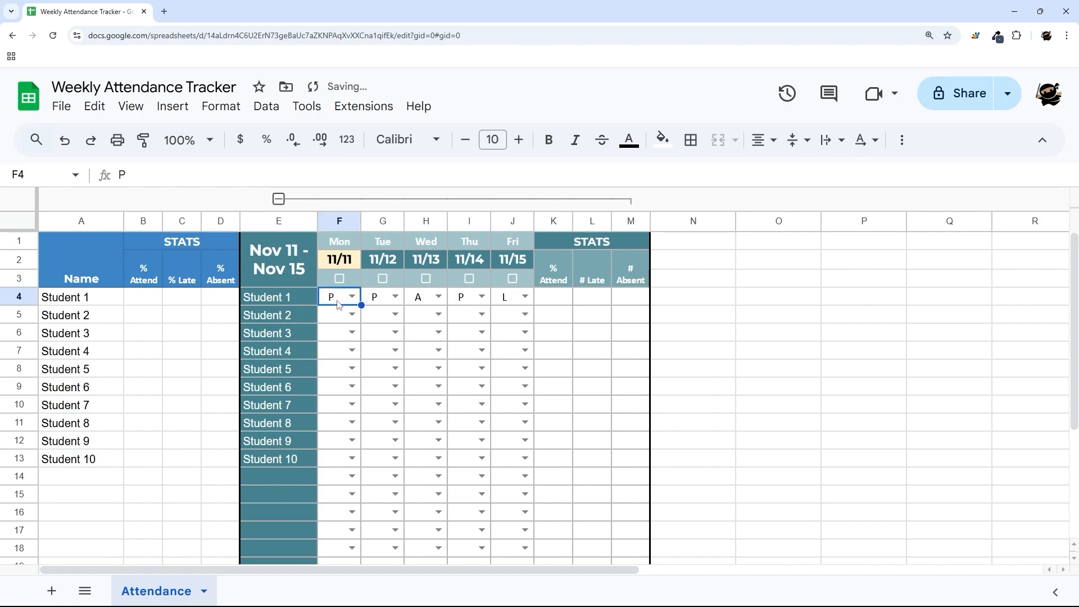
Enter =countif(F4:J4,"P") in K4 to count Student 1's days marked present
{"action": "left_click", "coordinate": [552, 297]}
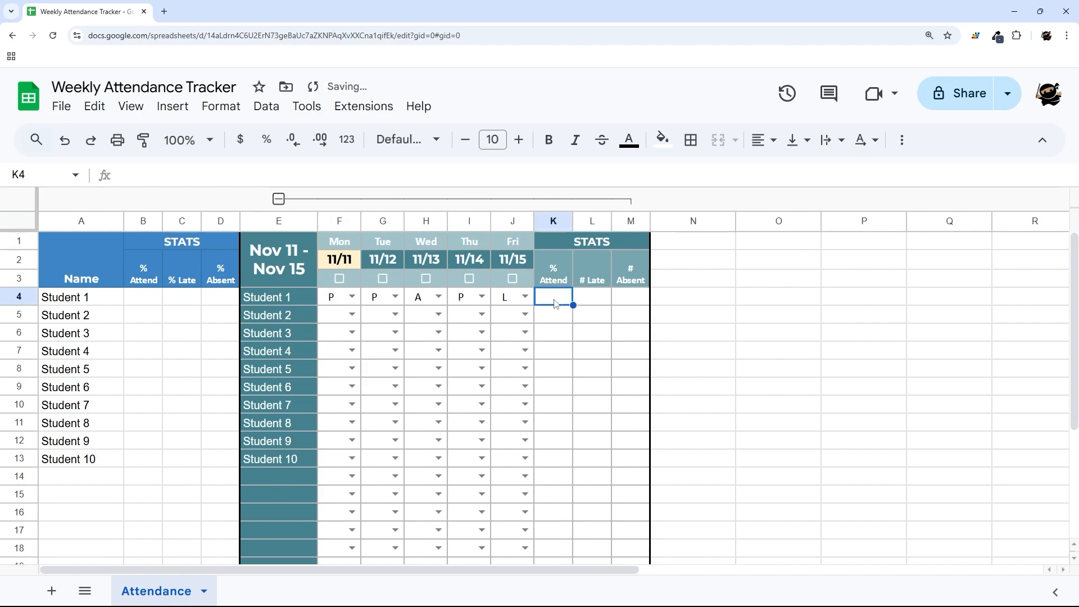
{"action": "type", "text": "=countif("}
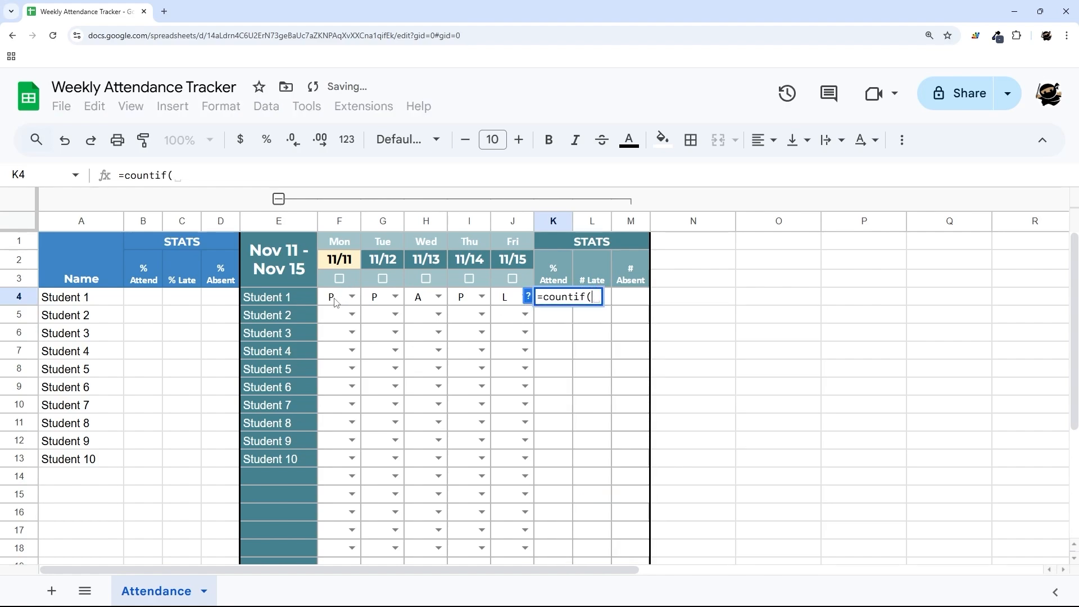
{"action": "left_click_drag", "start_coordinate": [335, 302], "coordinate": [502, 302]}
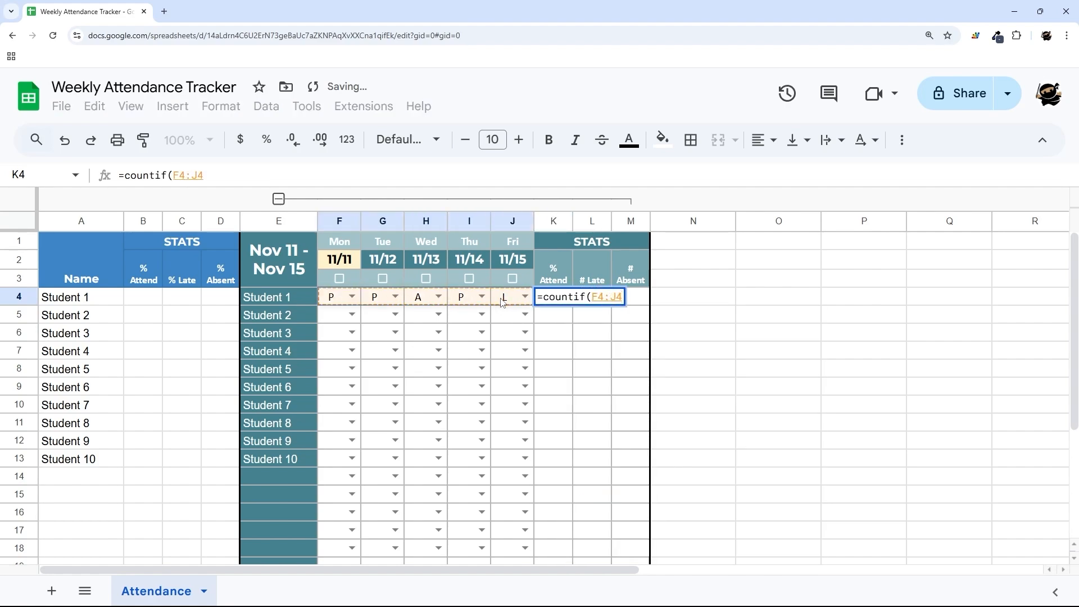
{"action": "type", "text": ",\"P\""}
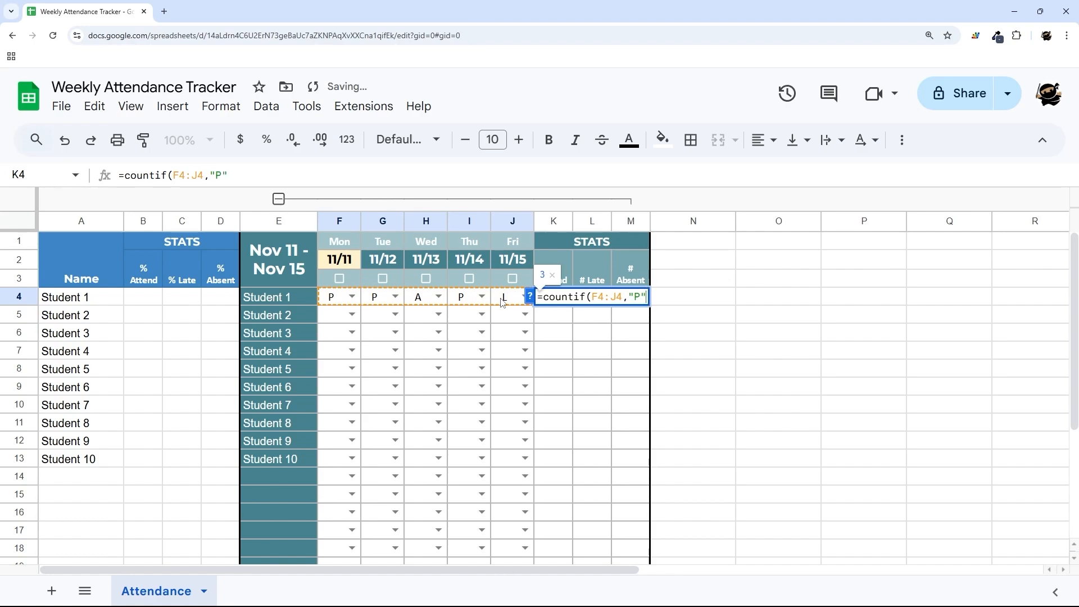
{"action": "type", "text": ")"}
{"action": "key", "text": "Return"}
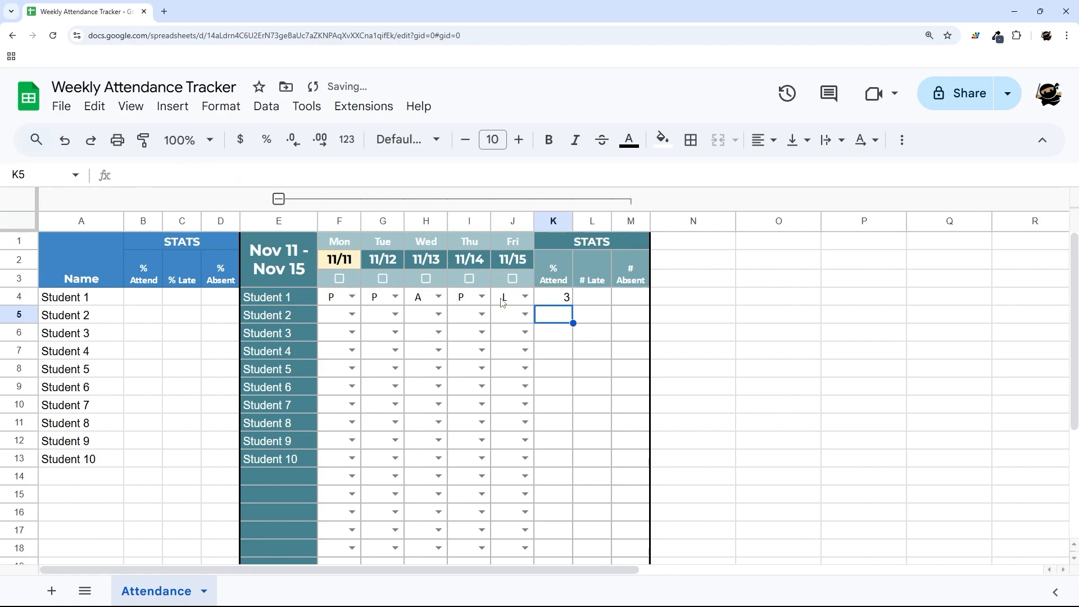
{"action": "left_click", "coordinate": [562, 298]}
{"action": "left_click", "coordinate": [476, 299]}
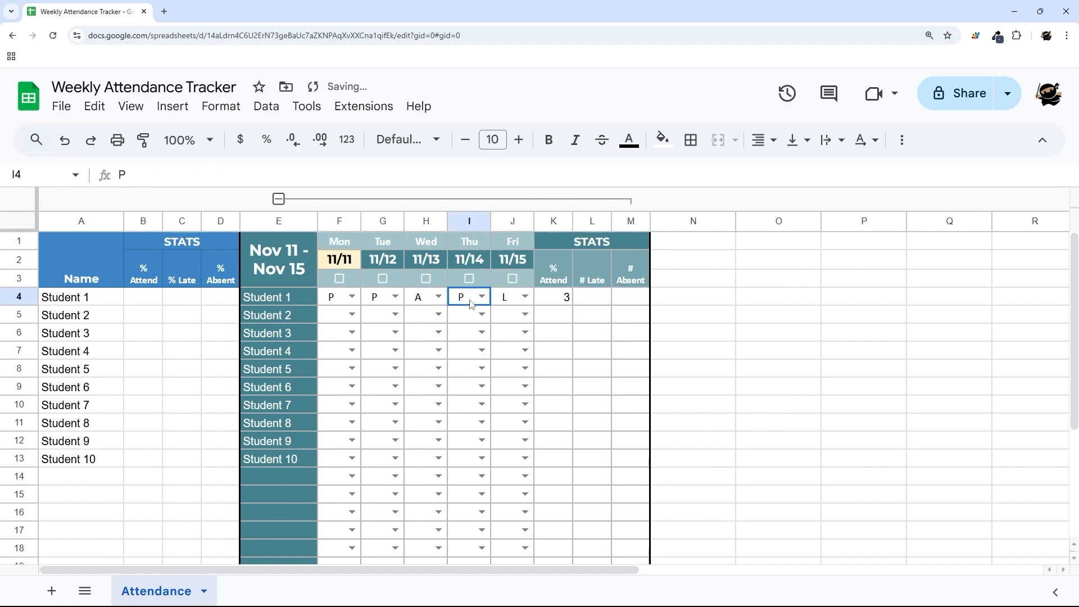
{"action": "left_click", "coordinate": [376, 305]}
{"action": "left_click", "coordinate": [350, 301]}
{"action": "left_click", "coordinate": [510, 303]}
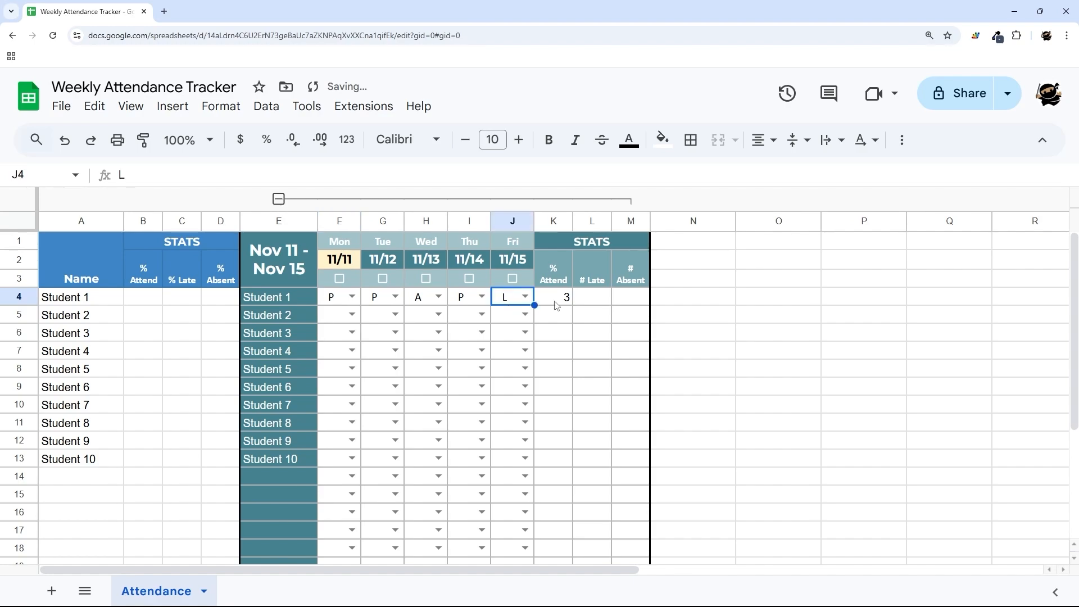
Extend the K4 formula with +countif(F4:J4,"L") so late days also count as attended
{"action": "left_click", "coordinate": [554, 300]}
{"action": "left_click_drag", "start_coordinate": [125, 177], "coordinate": [298, 178]}
{"action": "key", "text": "ctrl+c"}
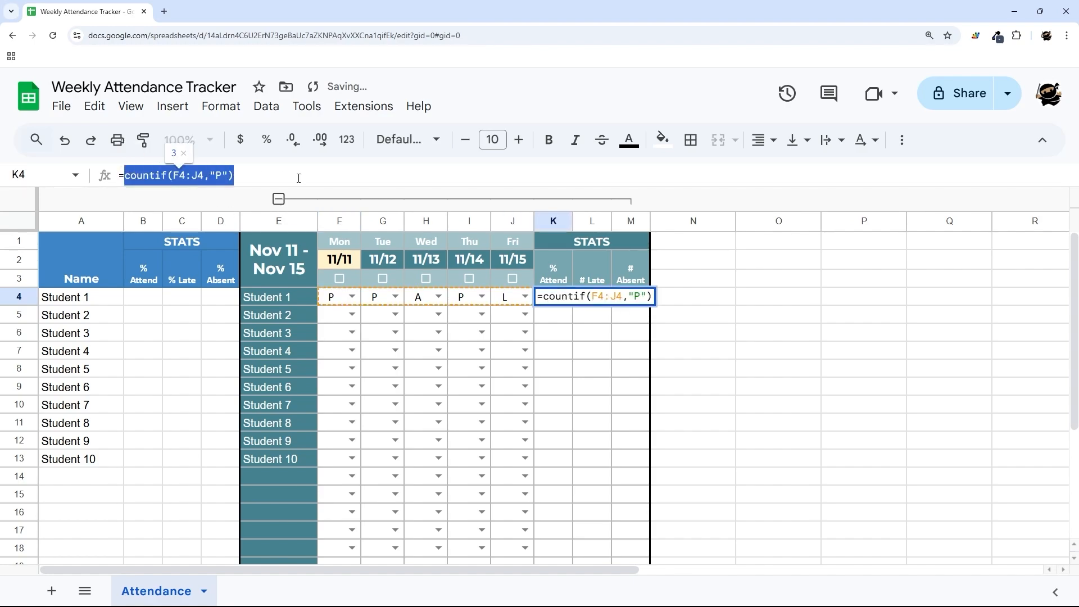
{"action": "left_click", "coordinate": [299, 178]}
{"action": "type", "text": "+"}
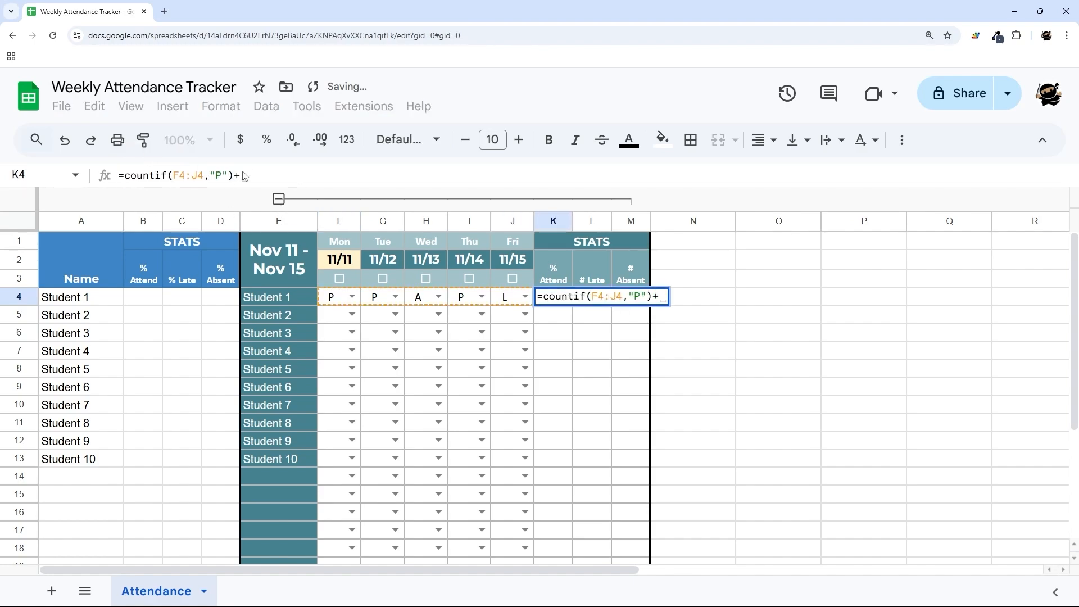
{"action": "key", "text": "ctrl+v"}
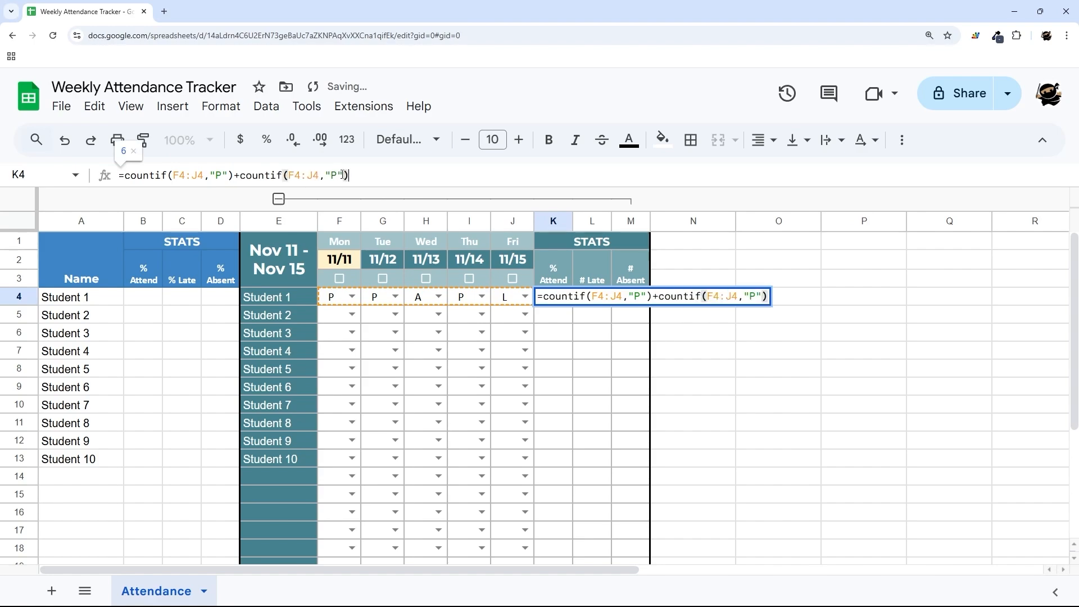
{"action": "left_click", "coordinate": [343, 175]}
{"action": "key", "text": "BackSpace"}
{"action": "type", "text": "L"}
{"action": "key", "text": "Return"}
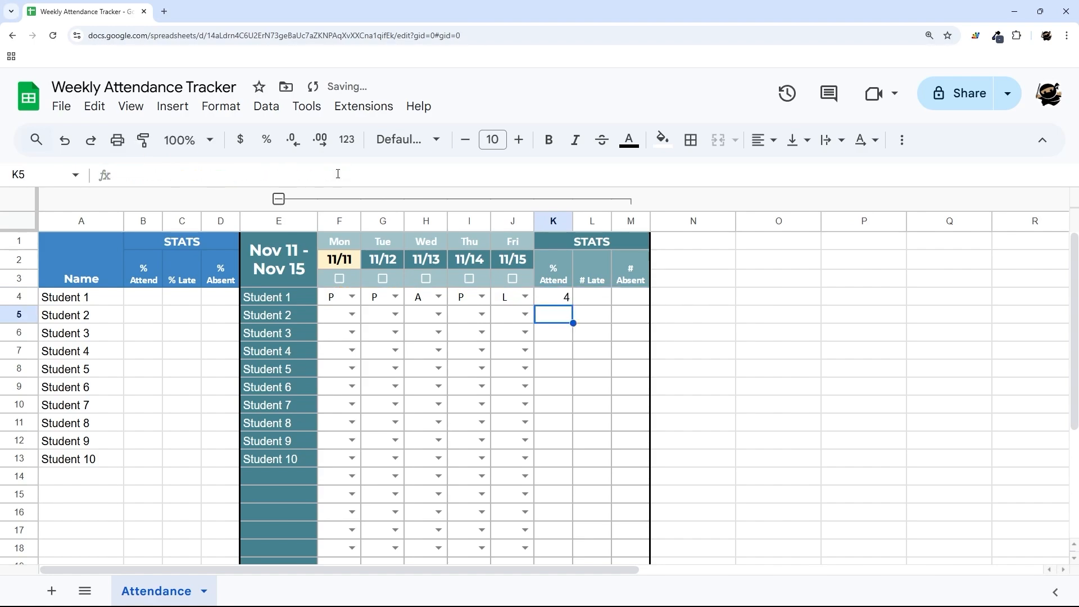
Enclose the two added countif terms in K4 in parentheses and follow them with a division operator
{"action": "left_click", "coordinate": [568, 298]}
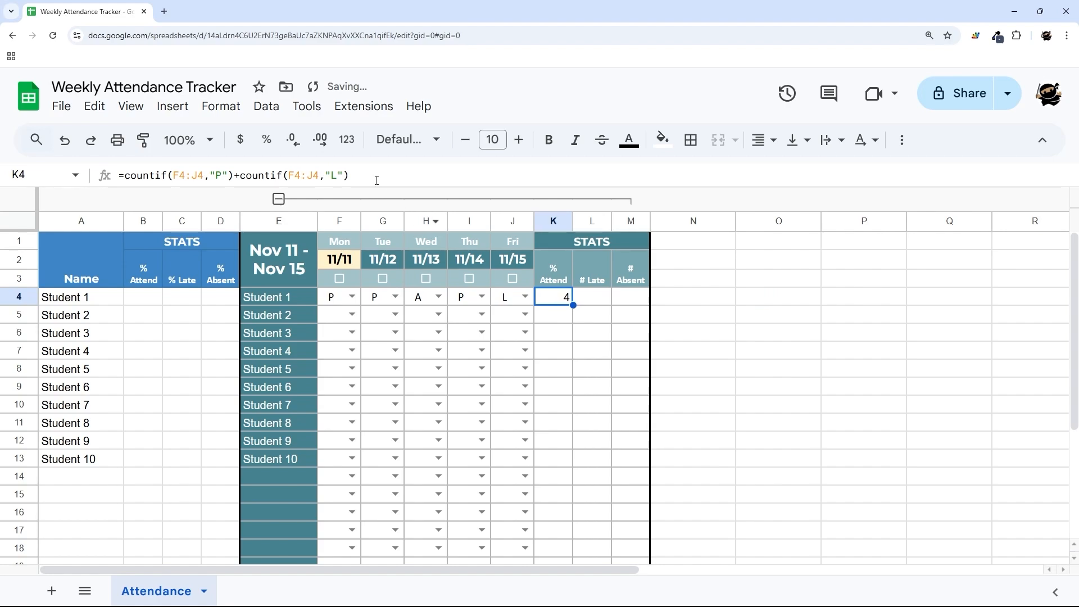
{"action": "left_click_drag", "start_coordinate": [344, 298], "coordinate": [507, 301]}
{"action": "left_click", "coordinate": [559, 298]}
{"action": "left_click", "coordinate": [391, 178]}
{"action": "type", "text": "/"}
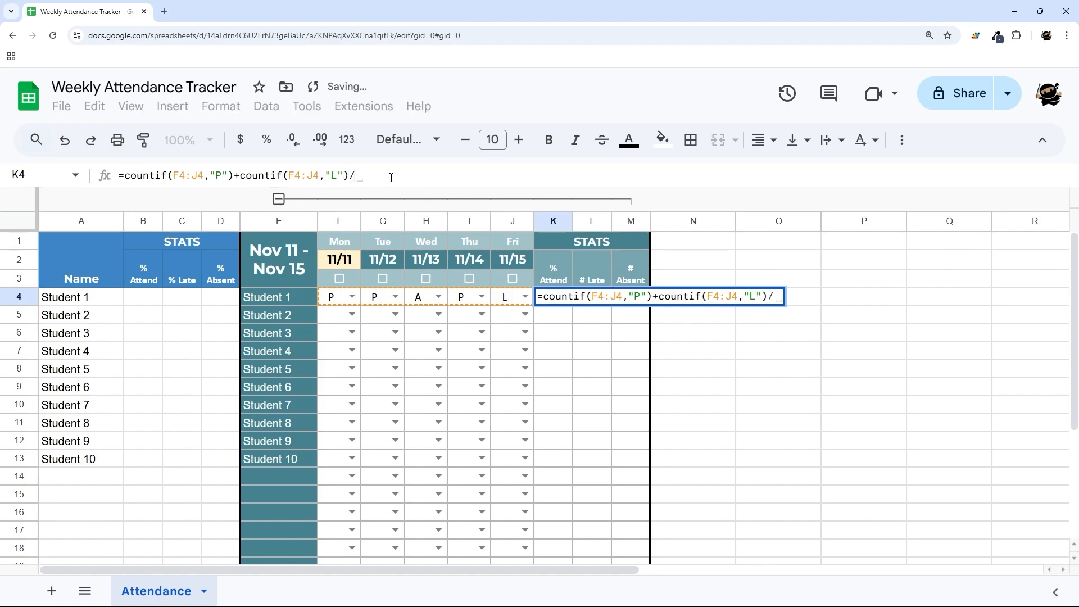
{"action": "left_click", "coordinate": [347, 174]}
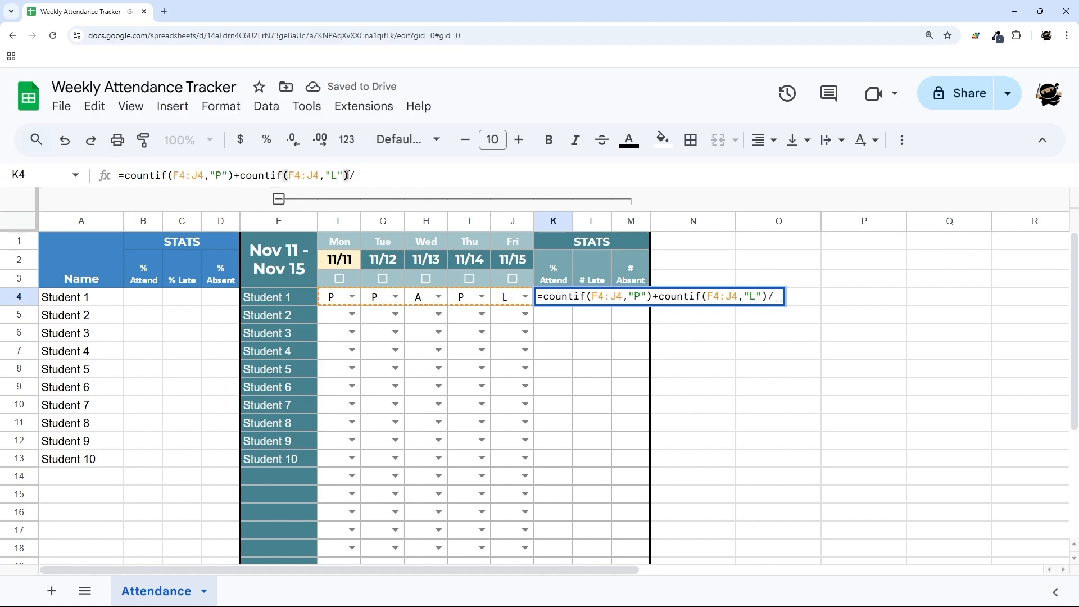
{"action": "type", "text": ")"}
{"action": "key", "text": "Right"}
{"action": "type", "text": "("}
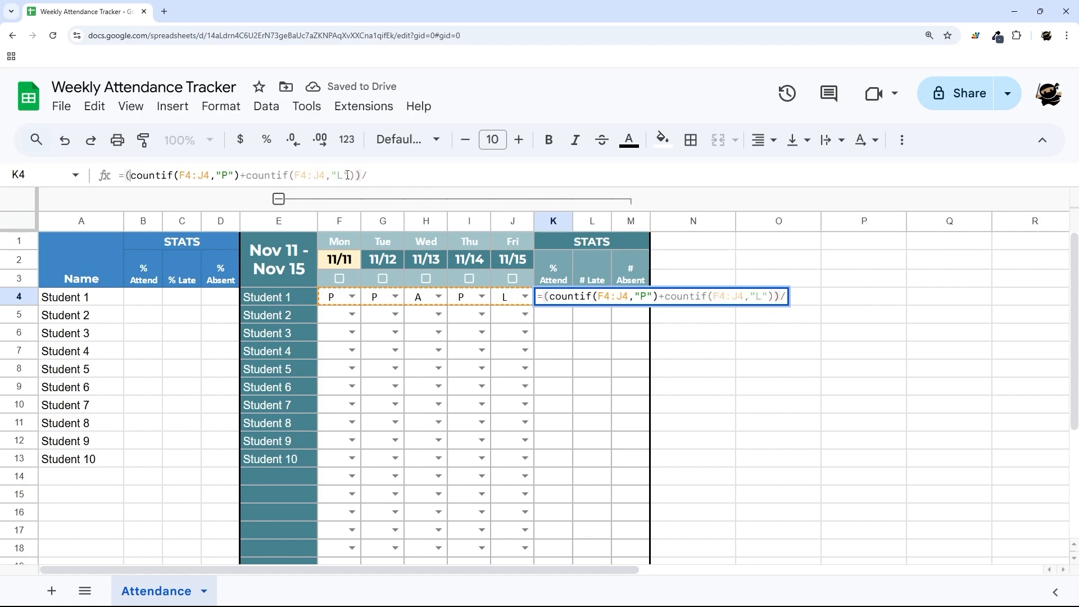
{"action": "key", "text": "End"}
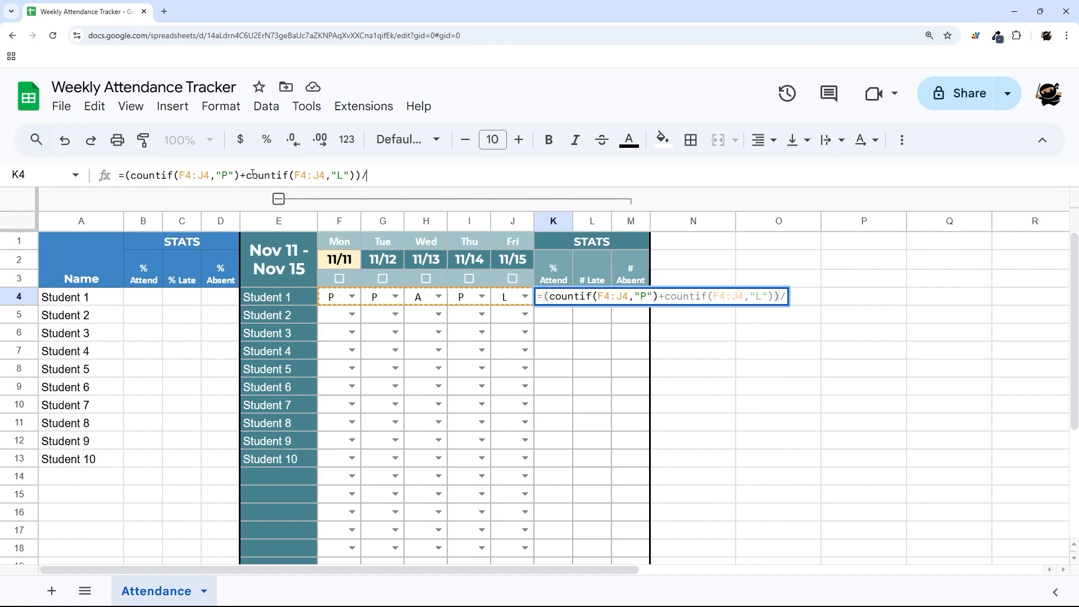
Add countifs(F4:J4,"<>") as the divisor in K4 so attendance is divided by the number of non-blank days
{"action": "left_click_drag", "start_coordinate": [243, 176], "coordinate": [248, 176]}
{"action": "left_click", "coordinate": [381, 175]}
{"action": "type", "text": "countifs("}
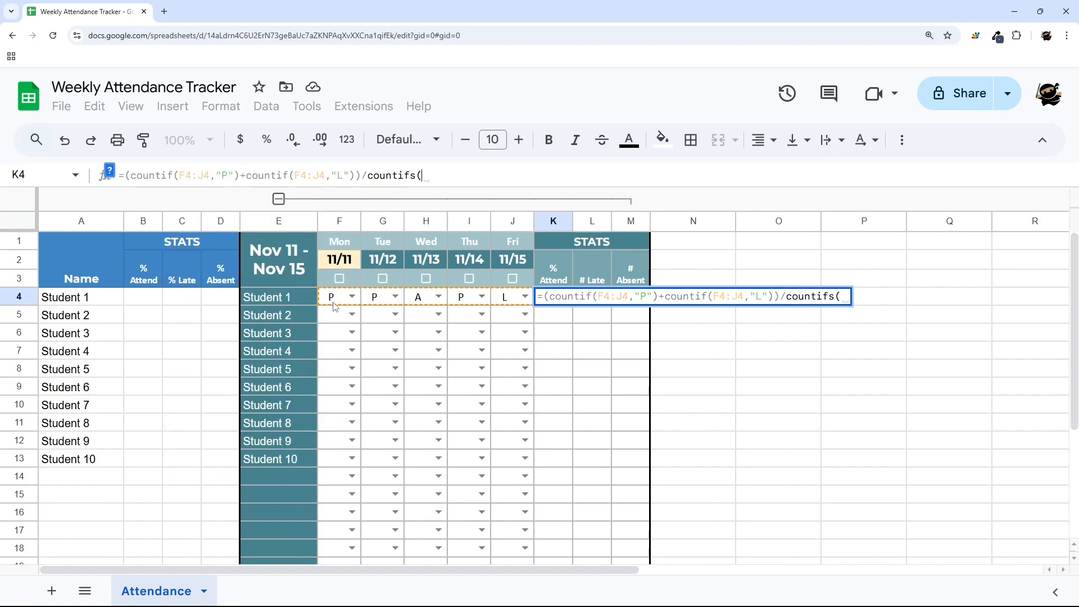
{"action": "left_click_drag", "start_coordinate": [335, 304], "coordinate": [506, 303]}
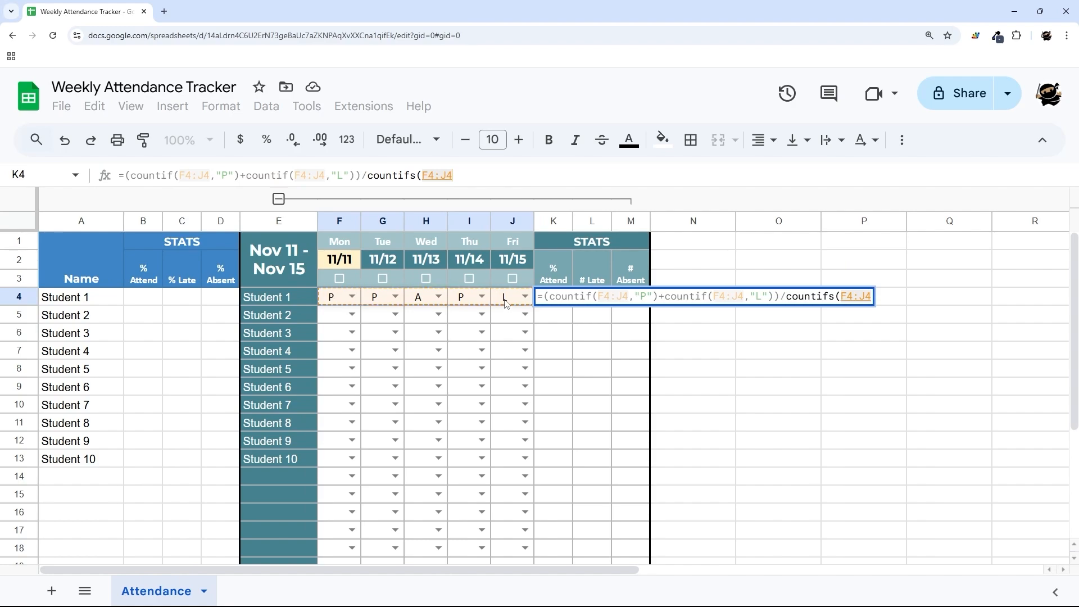
{"action": "type", "text": ",\"<>\""}
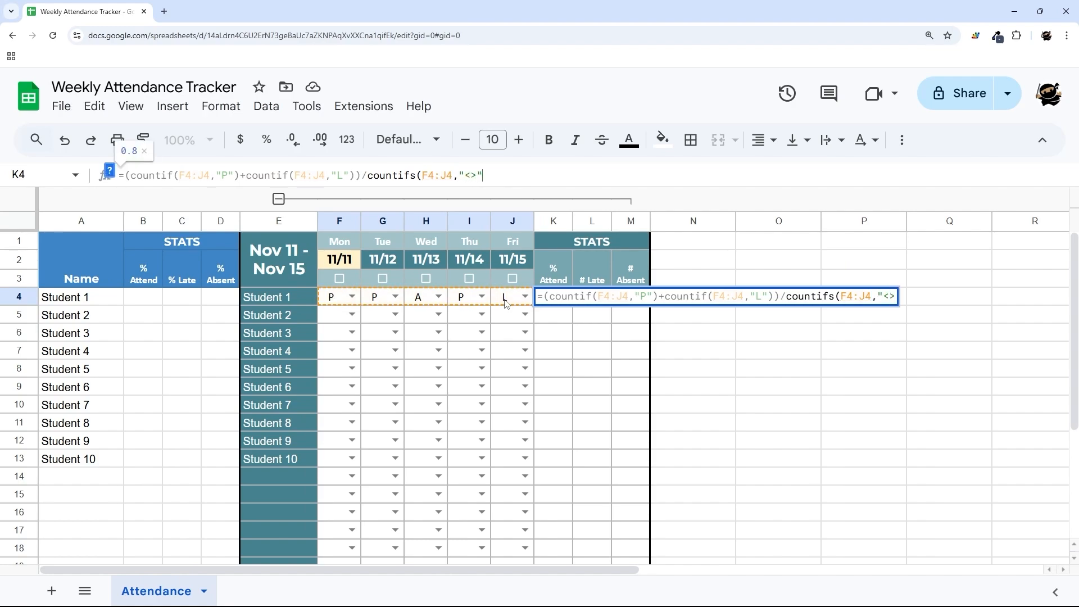
{"action": "type", "text": ")"}
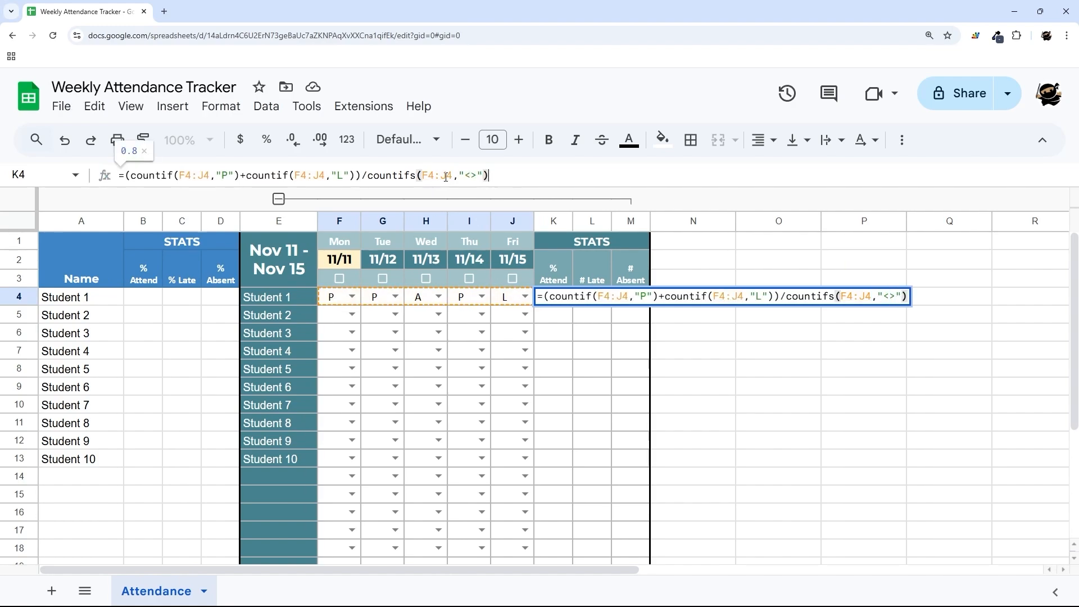
{"action": "mouse_move", "coordinate": [461, 174]}
{"action": "left_mouse_down"}
{"action": "mouse_move", "coordinate": [490, 174]}
{"action": "mouse_move", "coordinate": [481, 175]}
{"action": "left_mouse_up"}
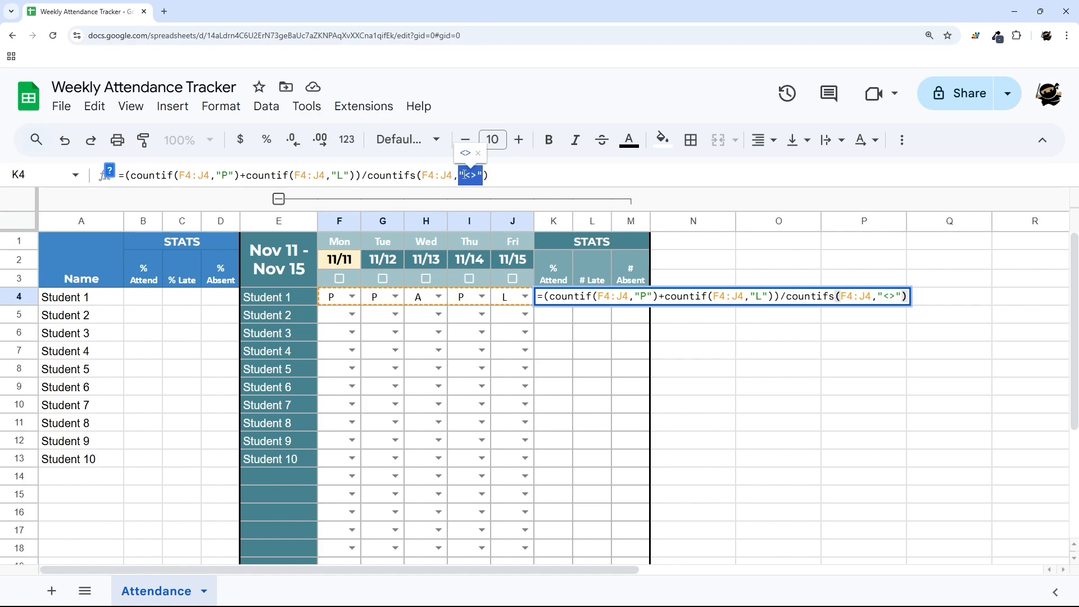
{"action": "left_click", "coordinate": [465, 175]}
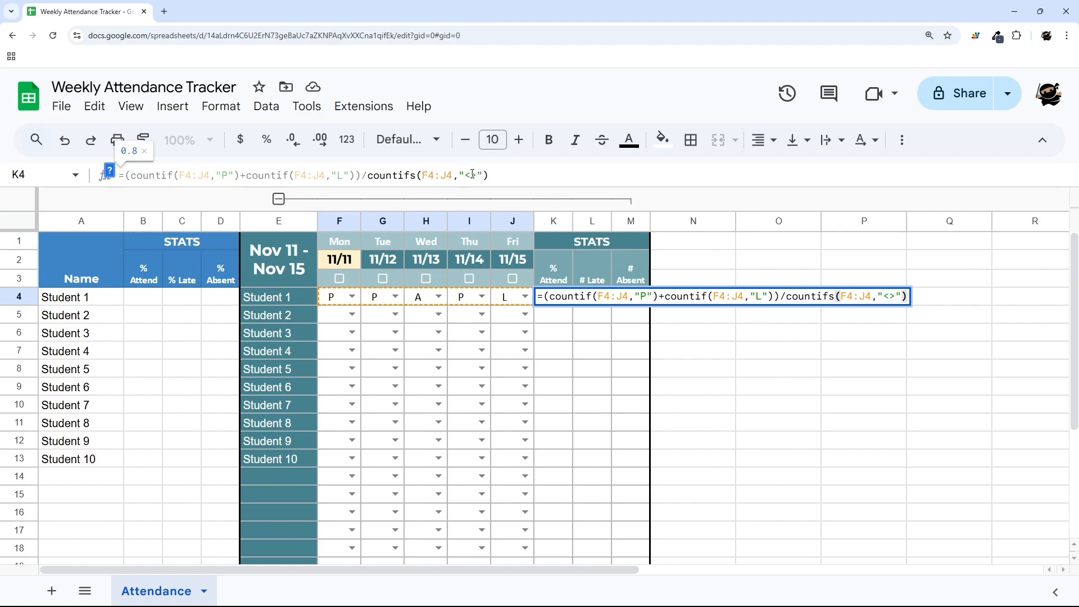
{"action": "left_click", "coordinate": [498, 173]}
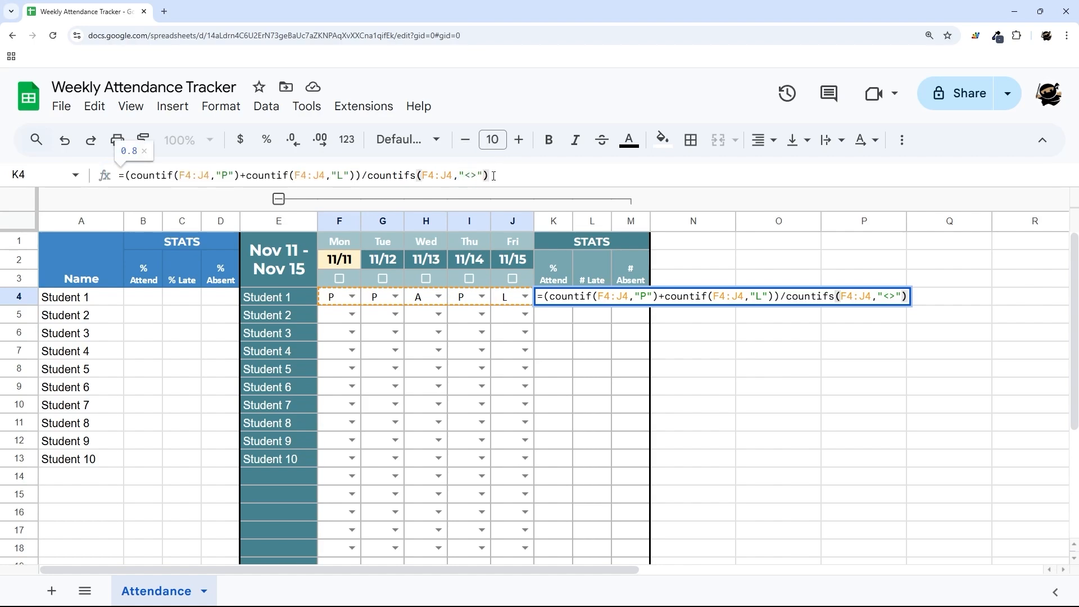
Add the range F3:J3 with the criterion false to the COUNTIFS part of the K4 attendance formula
{"action": "key", "text": "BackSpace"}
{"action": "type", "text": ","}
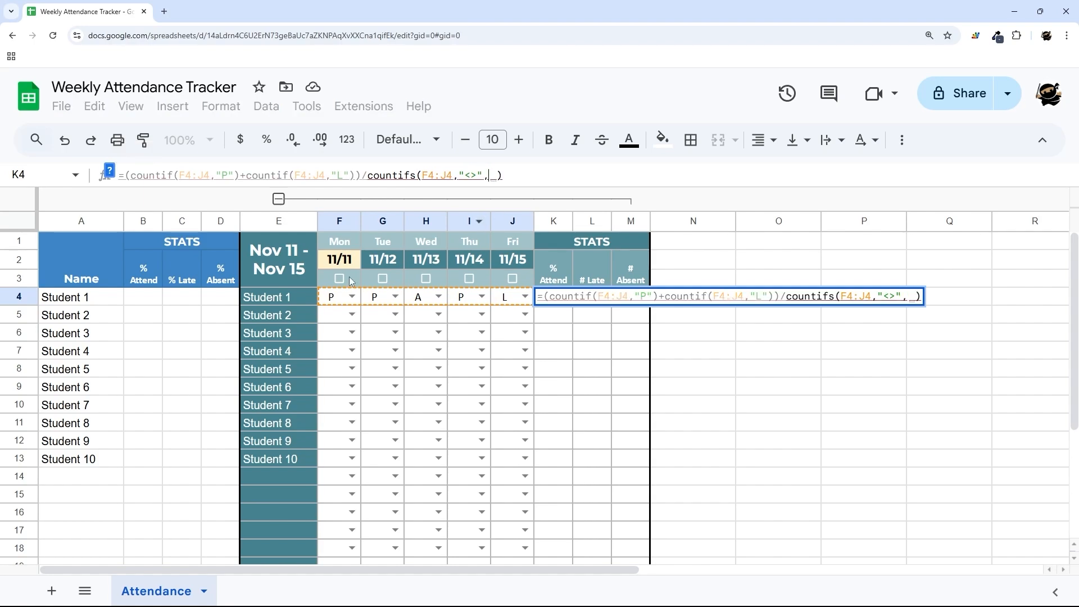
{"action": "left_click_drag", "start_coordinate": [352, 277], "coordinate": [512, 280]}
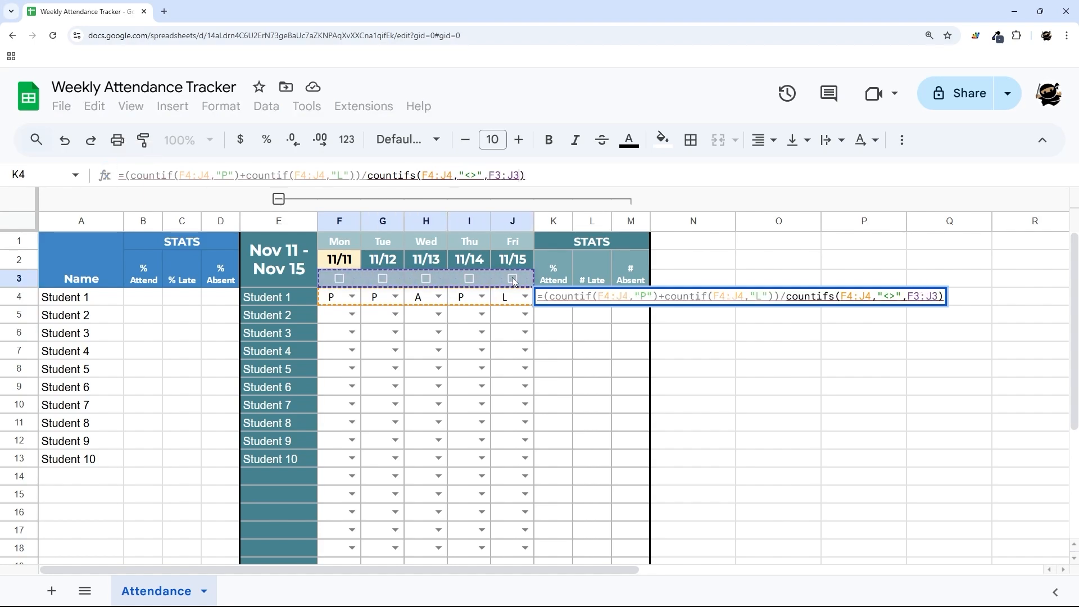
{"action": "type", "text": ","}
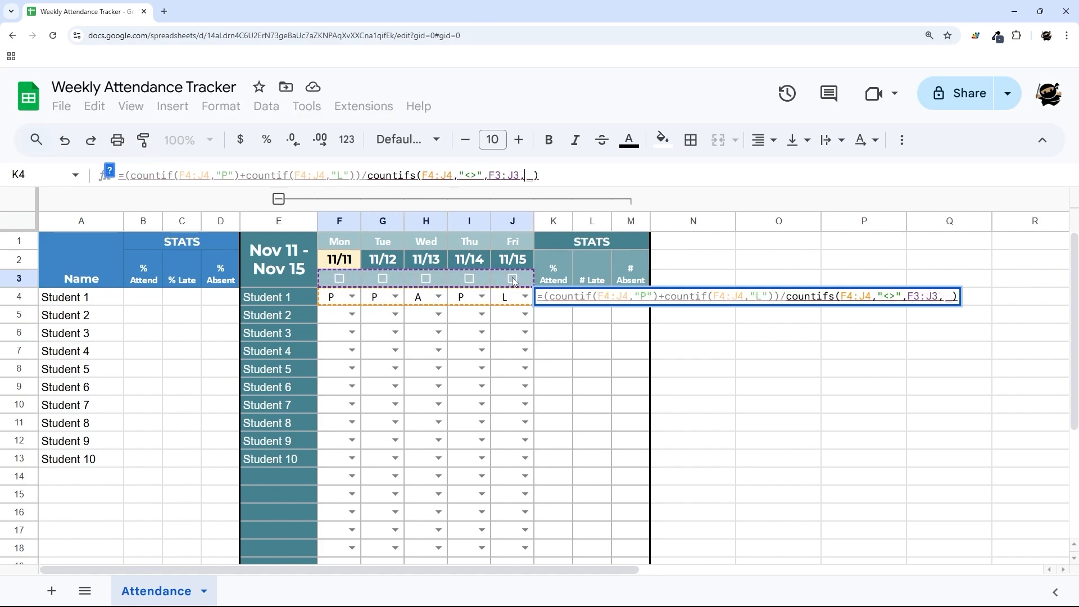
{"action": "type", "text": "false"}
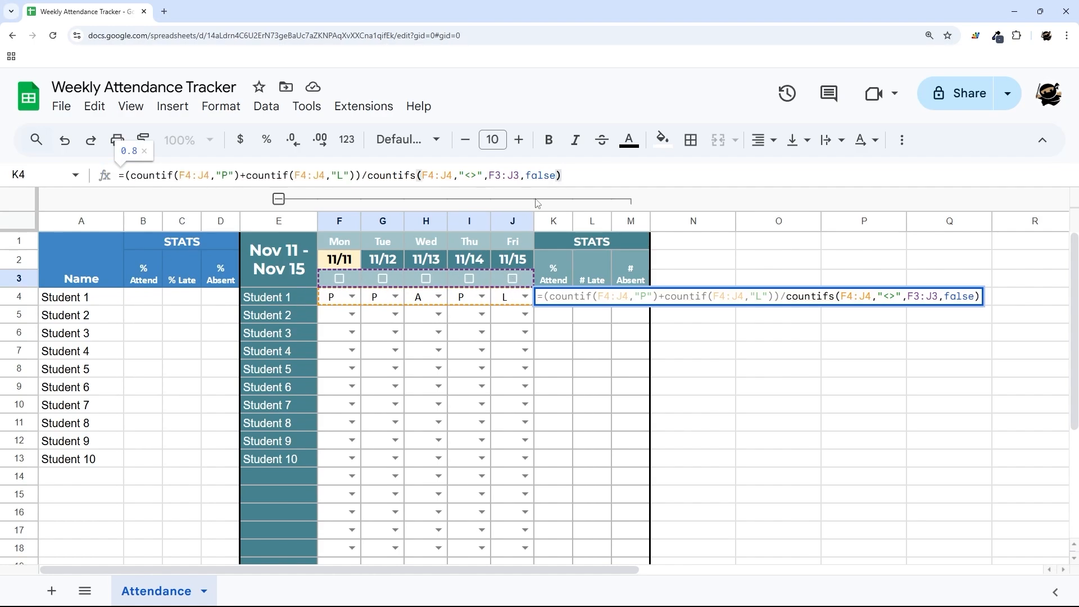
{"action": "key", "text": "Return"}
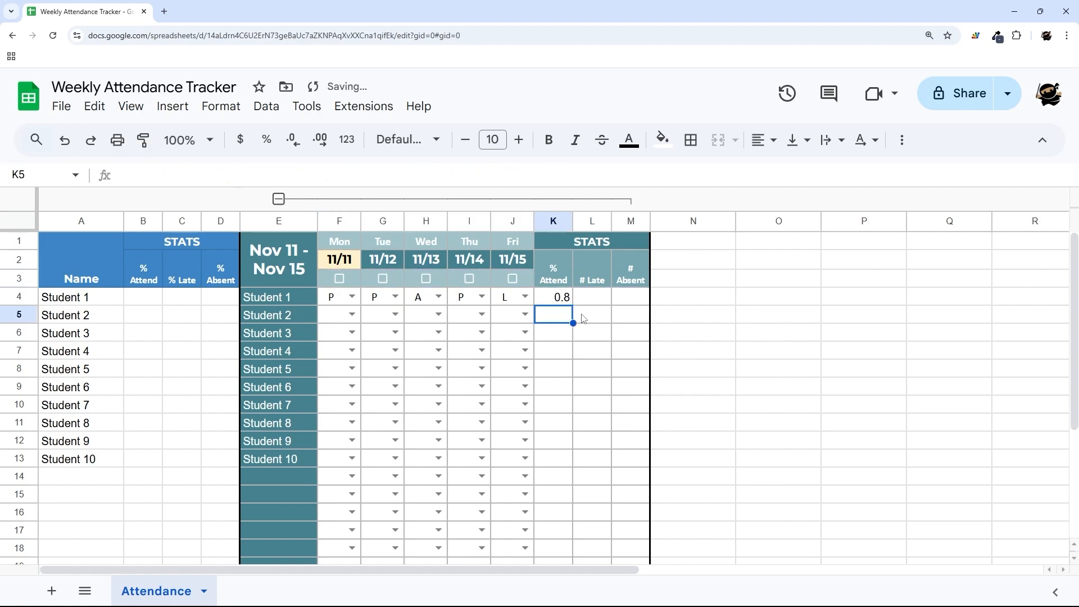
Copy the % Attend formula from K4 down to K5
{"action": "left_click", "coordinate": [552, 298]}
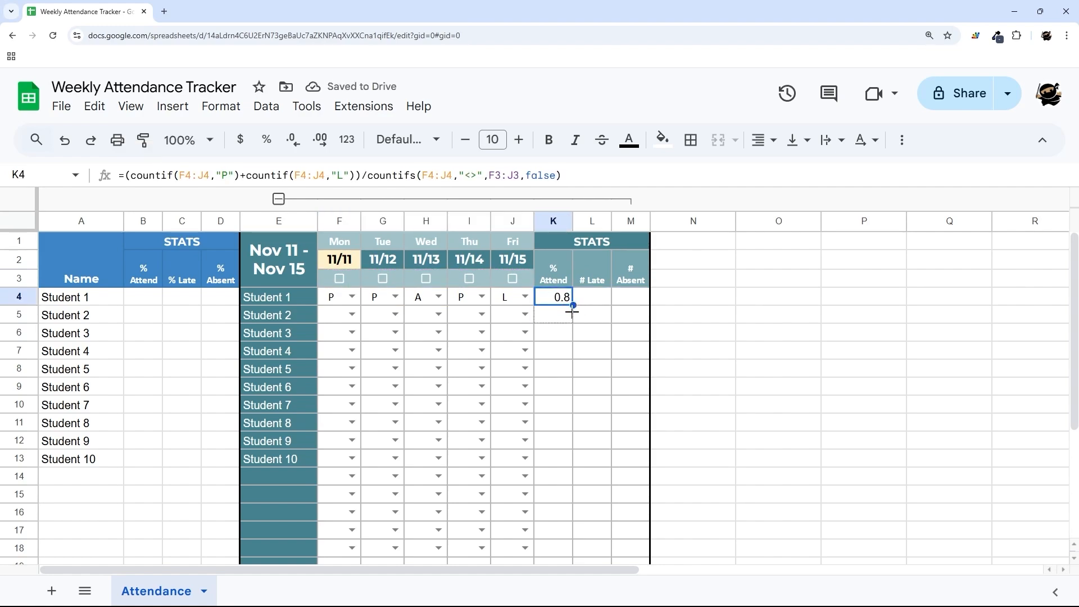
{"action": "left_click_drag", "start_coordinate": [573, 305], "coordinate": [564, 318]}
{"action": "left_click", "coordinate": [563, 318]}
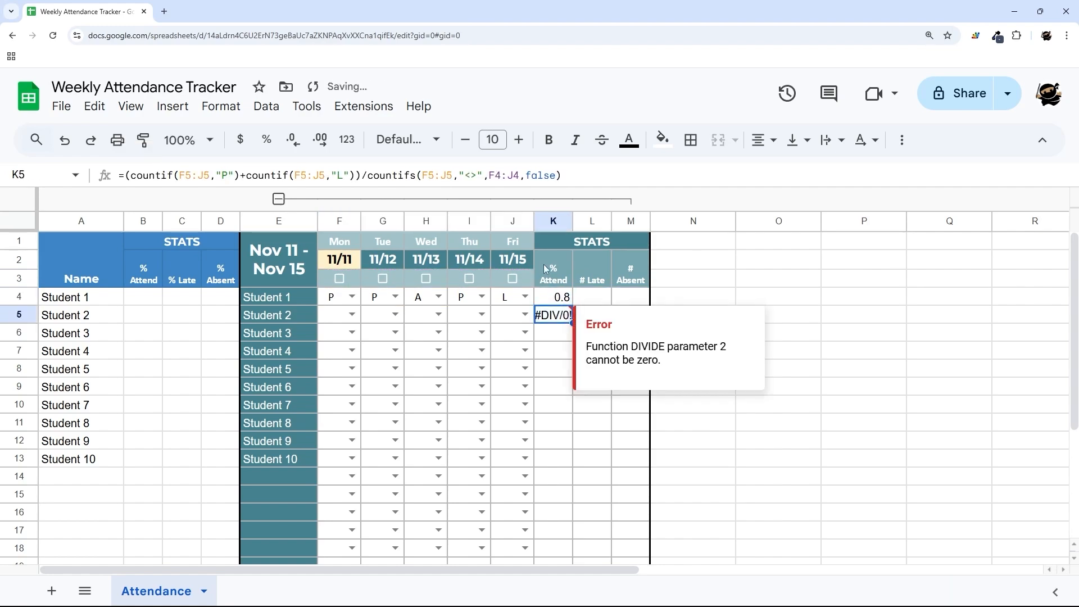
Examine which attendance and checkbox ranges the K5 formula refers to for Student 2
{"action": "left_click", "coordinate": [498, 176]}
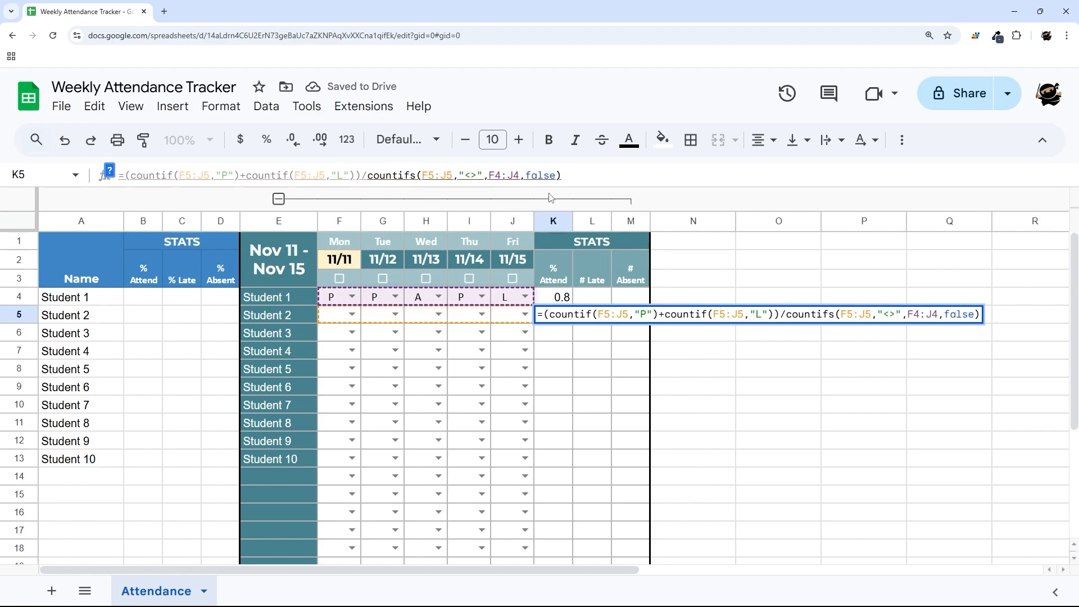
{"action": "key", "text": "Escape"}
{"action": "left_click", "coordinate": [190, 175]}
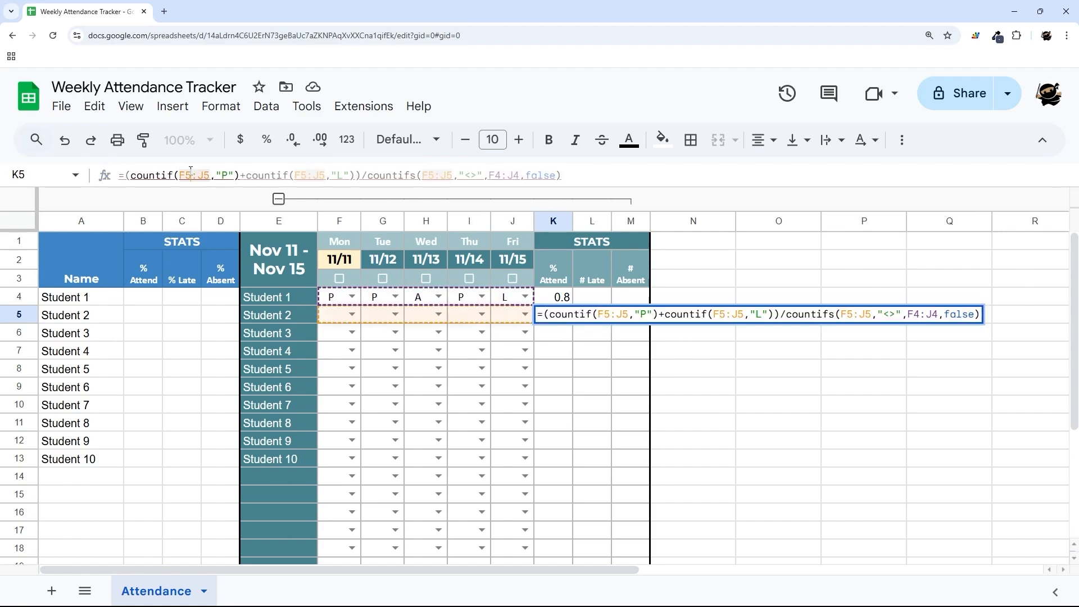
{"action": "left_click_drag", "start_coordinate": [336, 314], "coordinate": [522, 314]}
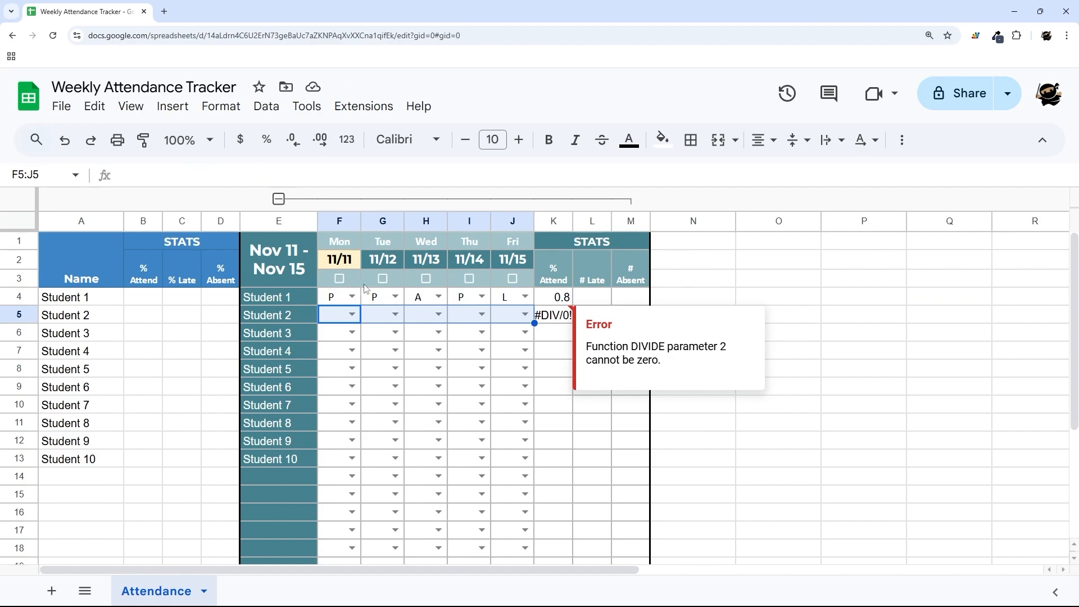
{"action": "left_click_drag", "start_coordinate": [349, 279], "coordinate": [509, 280]}
Lock the checkbox row in the K4 COUNTIFS formula by changing its second range to F$3:J$3
{"action": "left_click", "coordinate": [553, 297]}
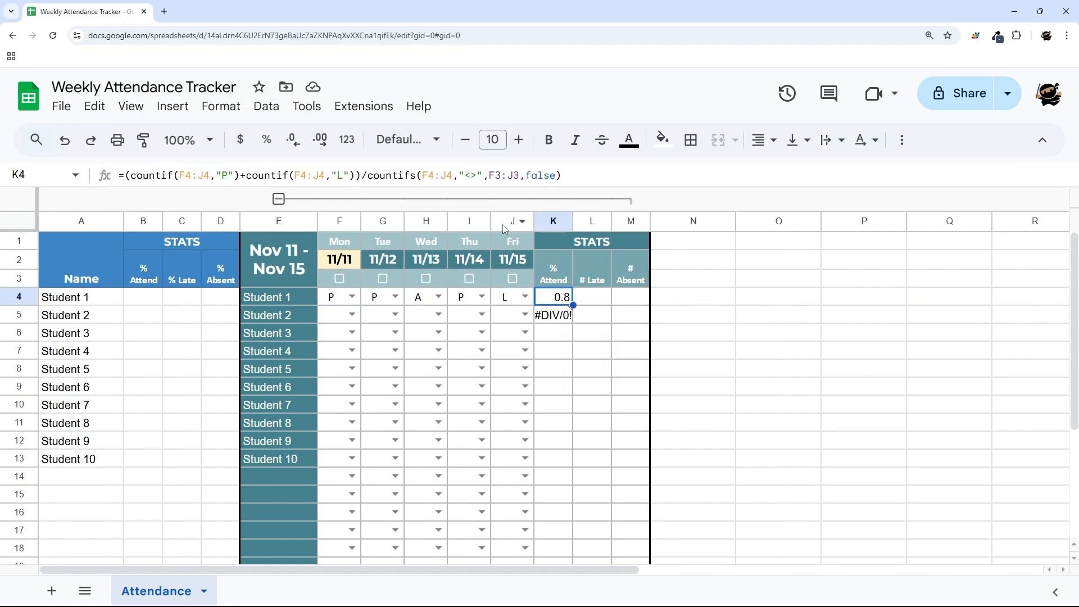
{"action": "left_click", "coordinate": [191, 175]}
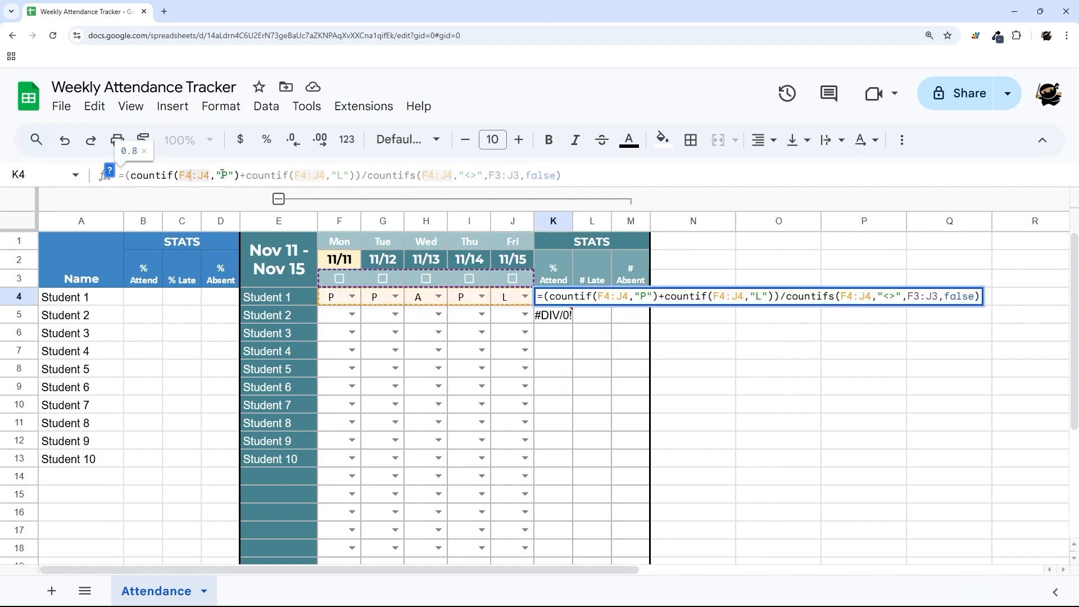
{"action": "left_click", "coordinate": [437, 175]}
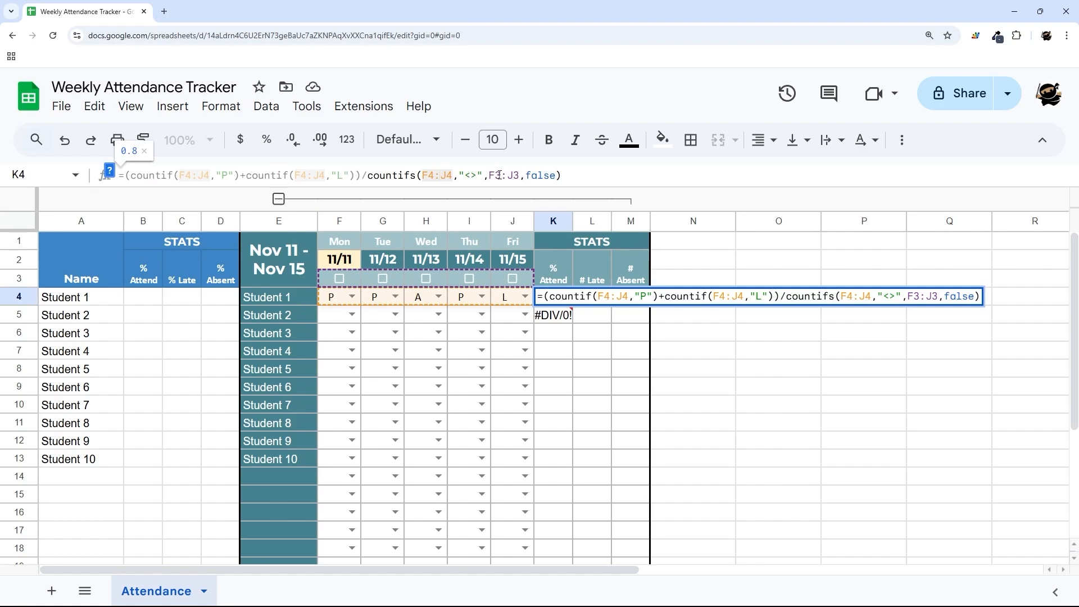
{"action": "left_click", "coordinate": [493, 174]}
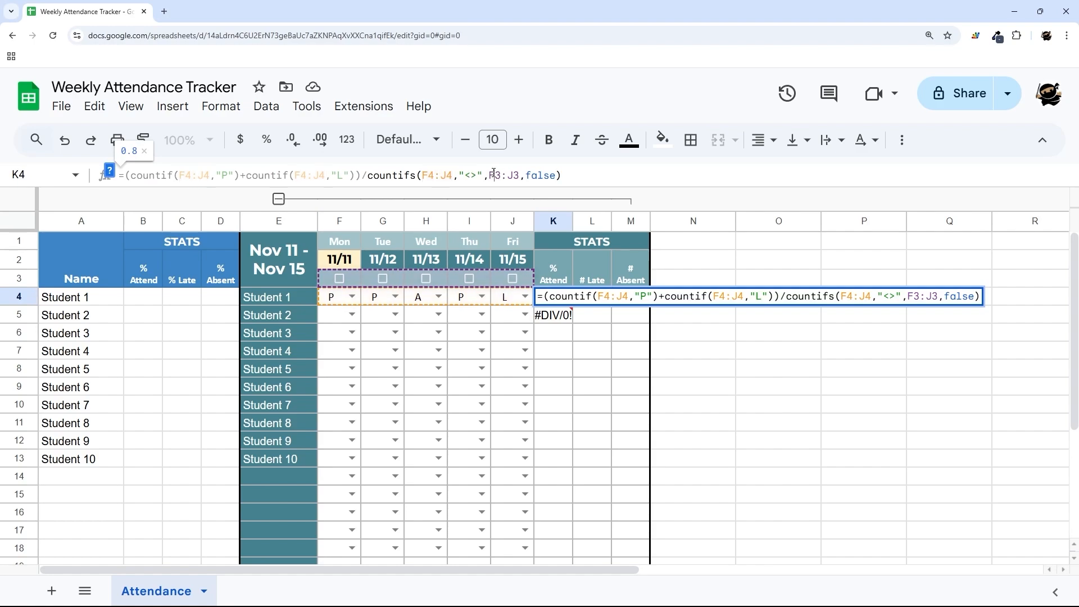
{"action": "type", "text": "$3:J$"}
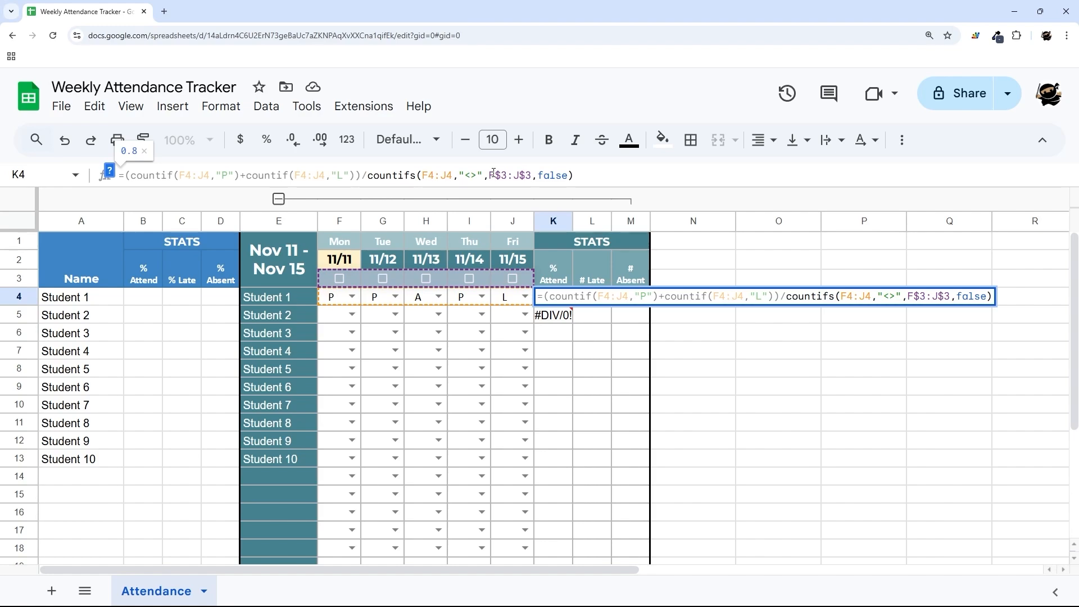
{"action": "left_click_drag", "start_coordinate": [497, 175], "coordinate": [532, 175]}
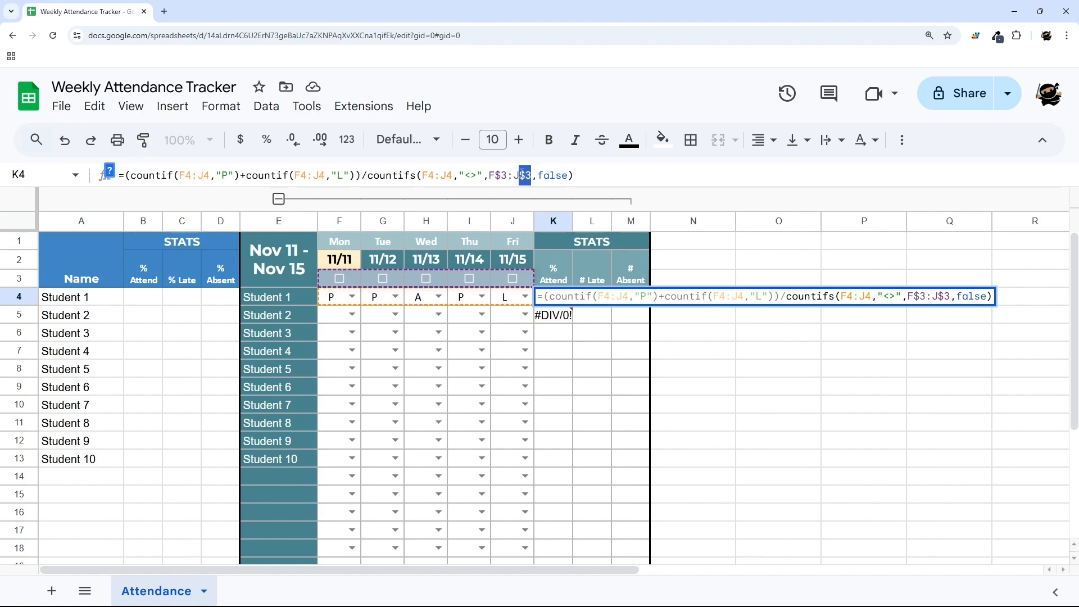
{"action": "left_click", "coordinate": [489, 175]}
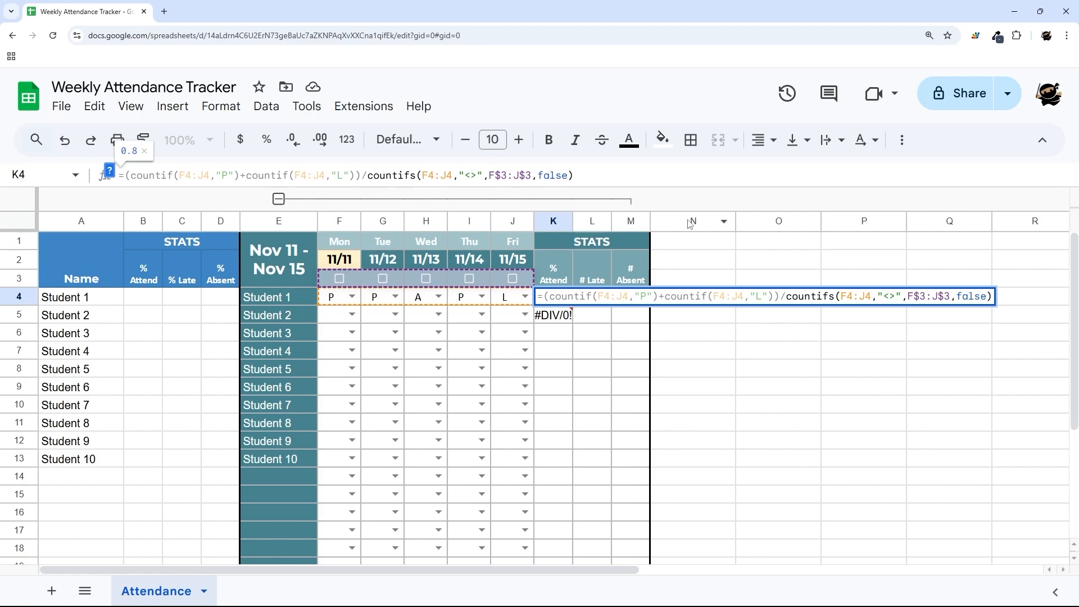
{"action": "key", "text": "Return"}
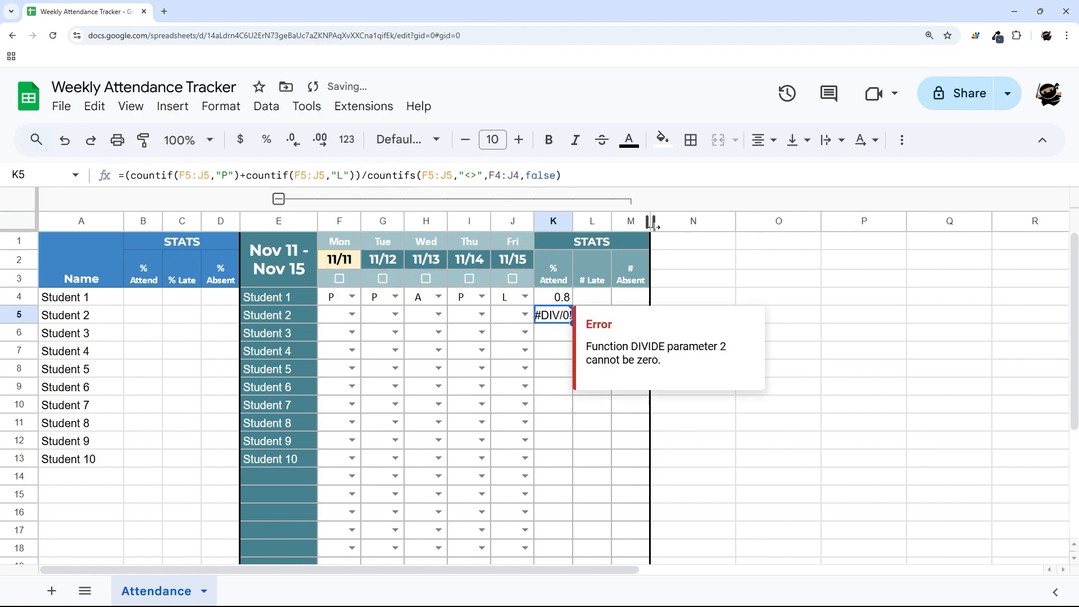
Copy the K4 formula with the locked checkbox row down to K5
{"action": "left_click", "coordinate": [569, 296]}
{"action": "left_click_drag", "start_coordinate": [574, 306], "coordinate": [574, 322]}
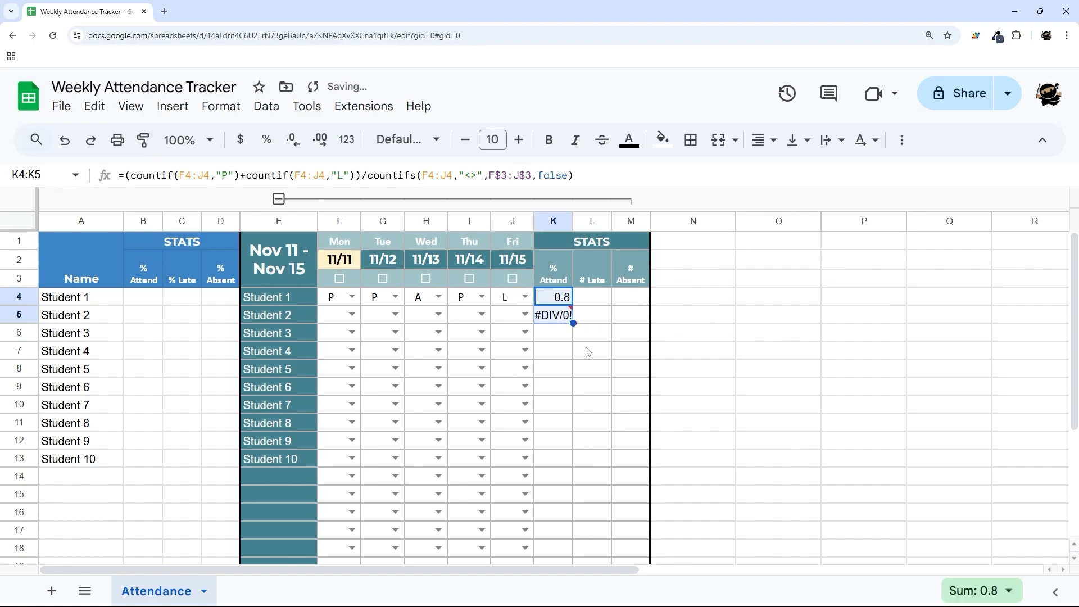
{"action": "left_click", "coordinate": [557, 320]}
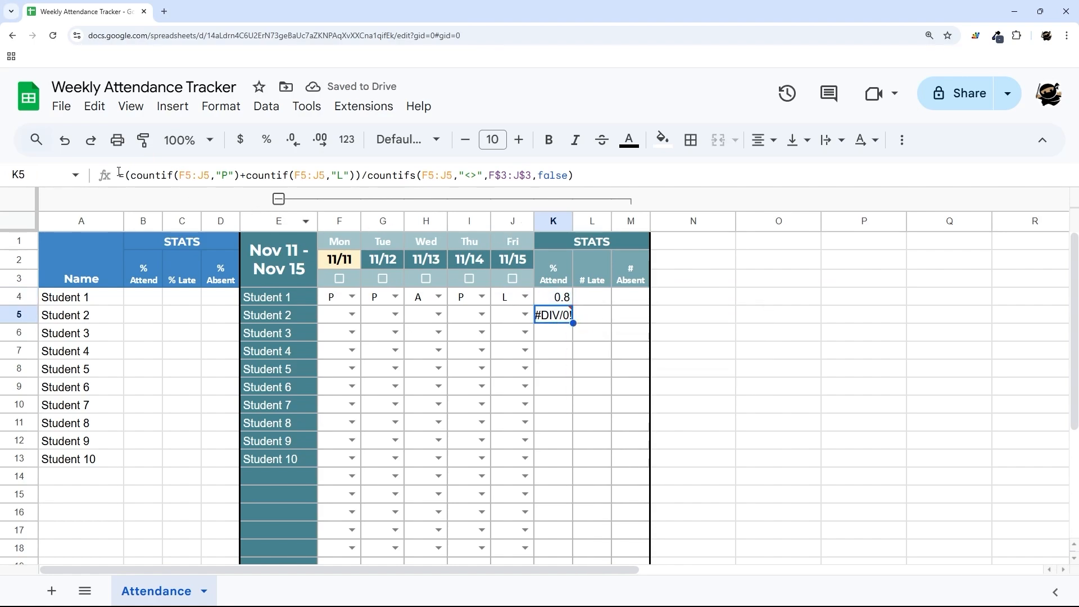
Review the K5 formula, especially its COUNTIFS divisor, without changing it
{"action": "left_click_drag", "start_coordinate": [122, 175], "coordinate": [573, 175]}
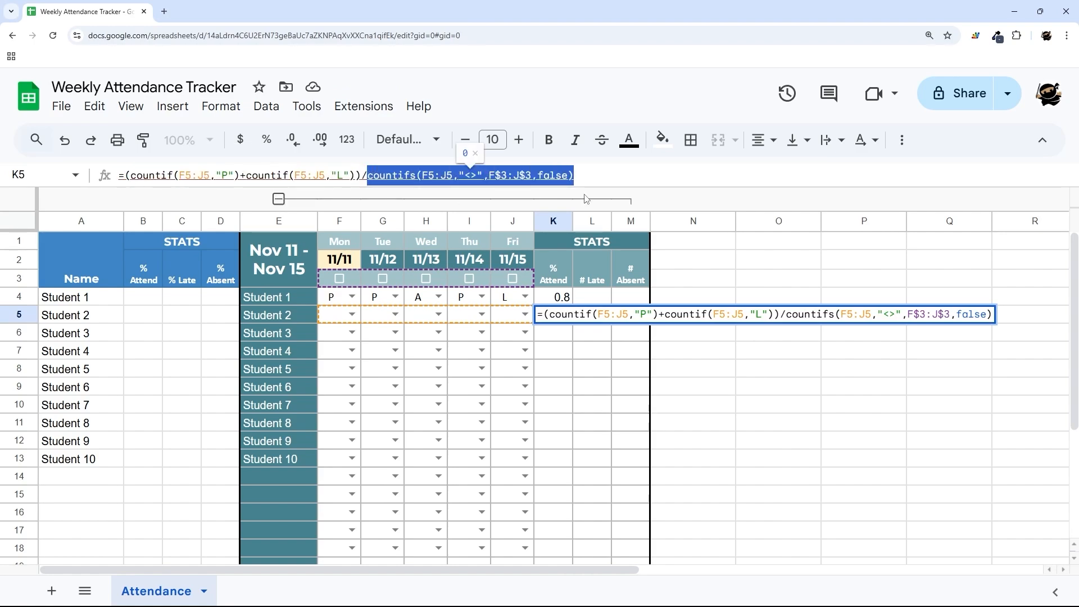
{"action": "key", "text": "Escape"}
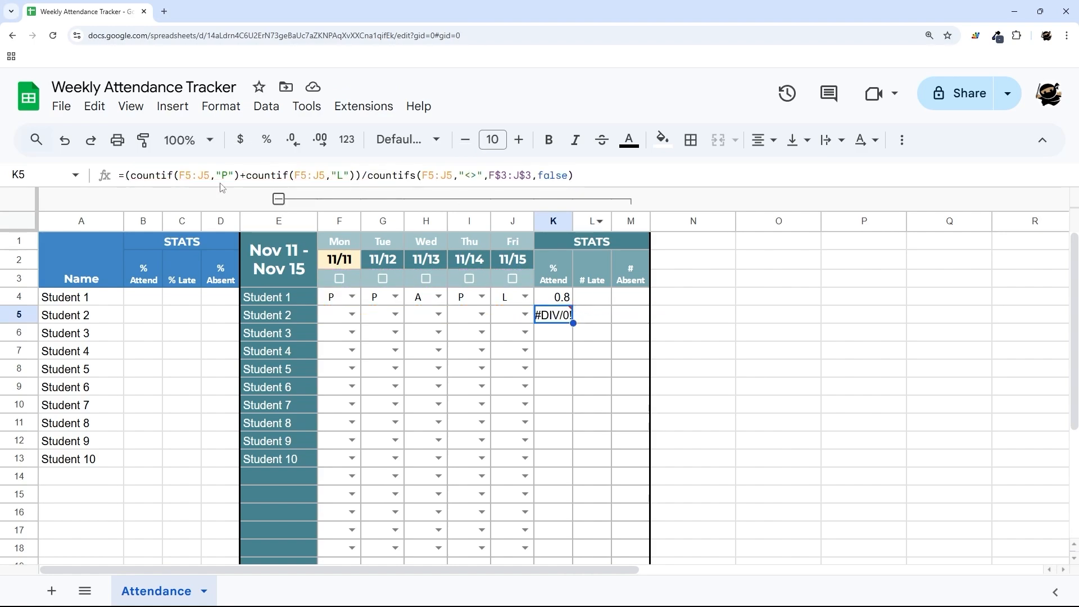
{"action": "left_click", "coordinate": [125, 175]}
{"action": "key", "text": "Escape"}
Wrap the whole attendance formula in K4 in IFERROR
{"action": "key", "text": "Up"}
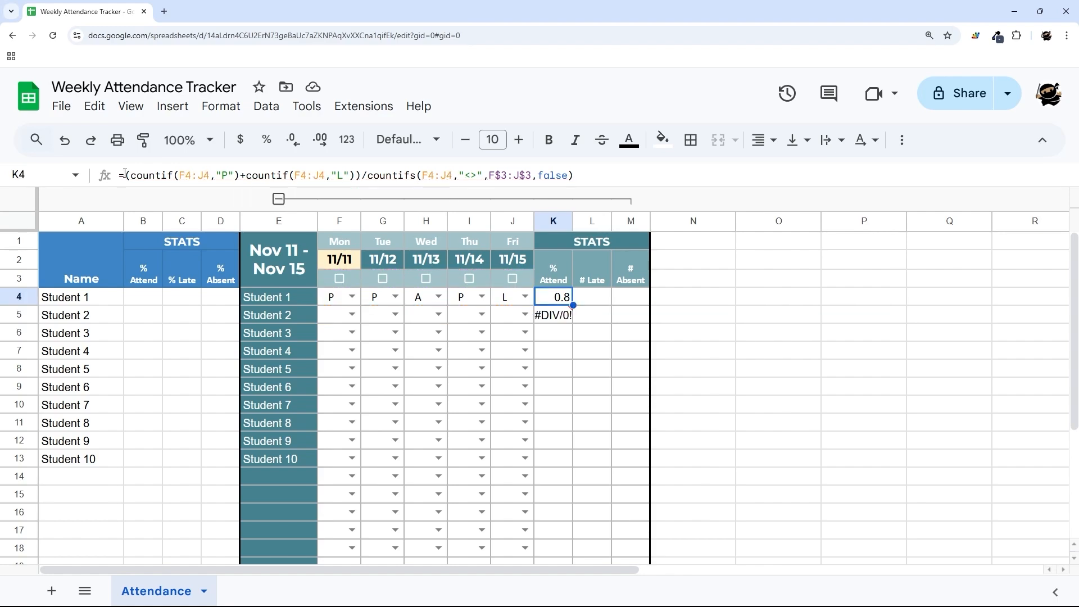
{"action": "left_click", "coordinate": [125, 175]}
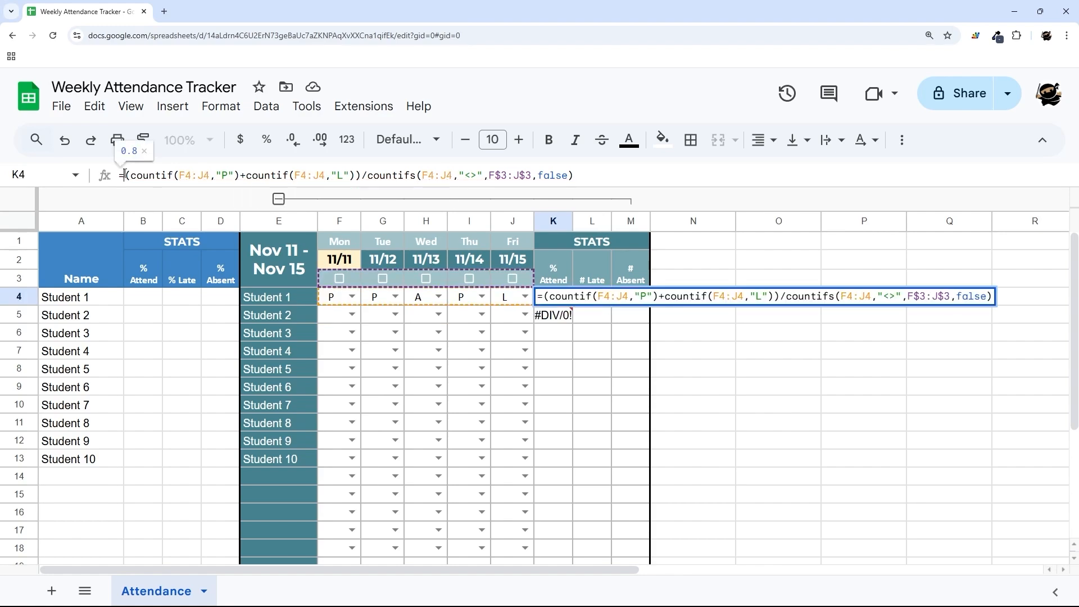
{"action": "type", "text": "IFERROR("}
{"action": "key", "text": "Return"}
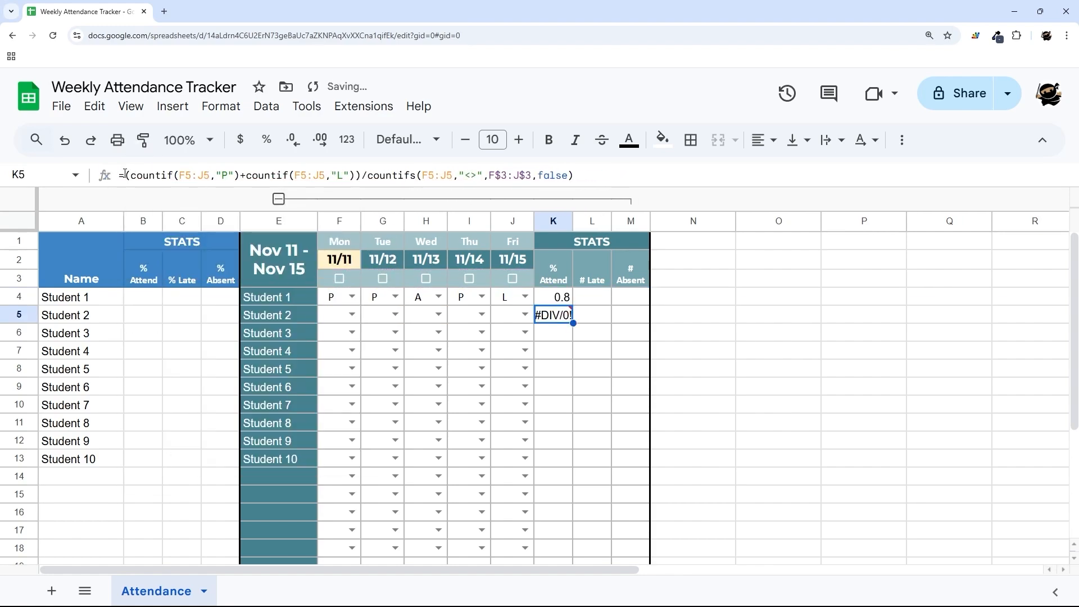
Try out the IFERROR formula on Student 2 by copying it from K4 to K5
{"action": "left_click", "coordinate": [567, 298]}
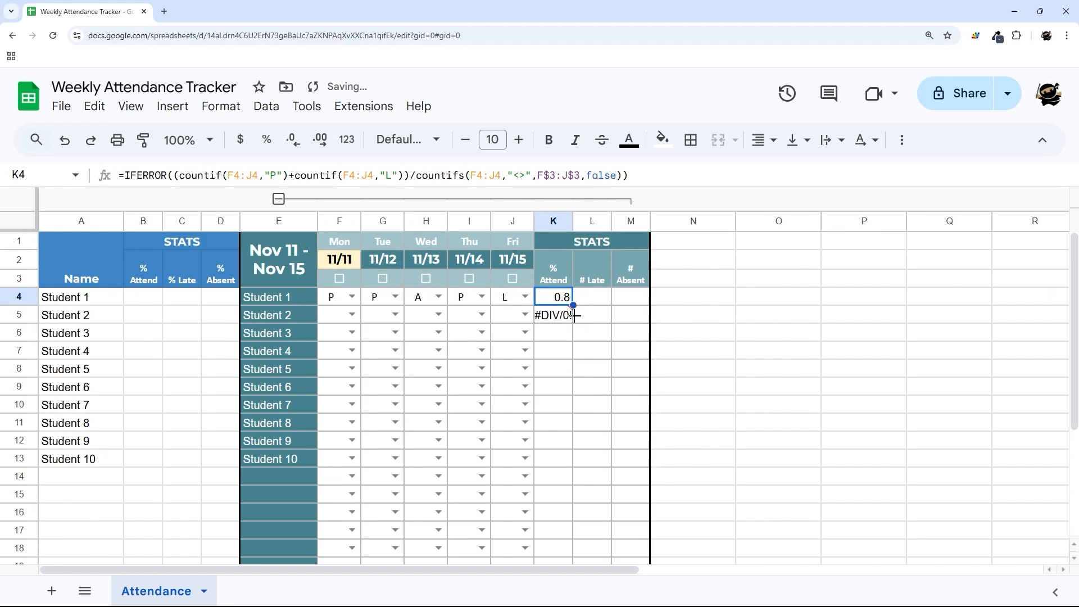
{"action": "left_click_drag", "start_coordinate": [571, 306], "coordinate": [560, 307]}
{"action": "left_click", "coordinate": [556, 315]}
{"action": "left_click", "coordinate": [563, 301]}
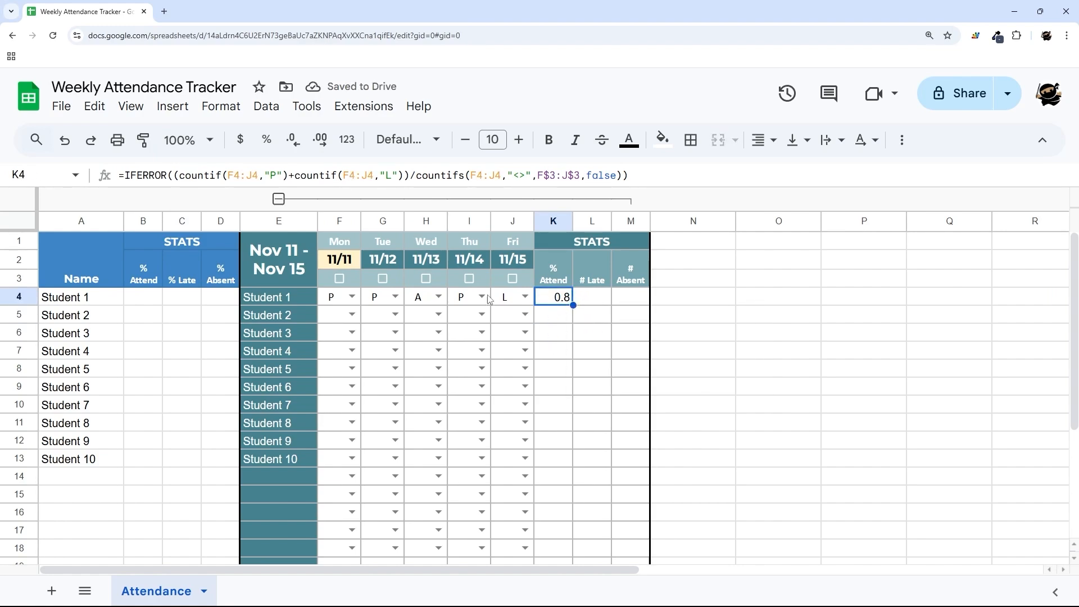
Fill the IFERROR attendance formula from K4 down the % Attend column through K26
{"action": "left_click_drag", "start_coordinate": [81, 296], "coordinate": [90, 458]}
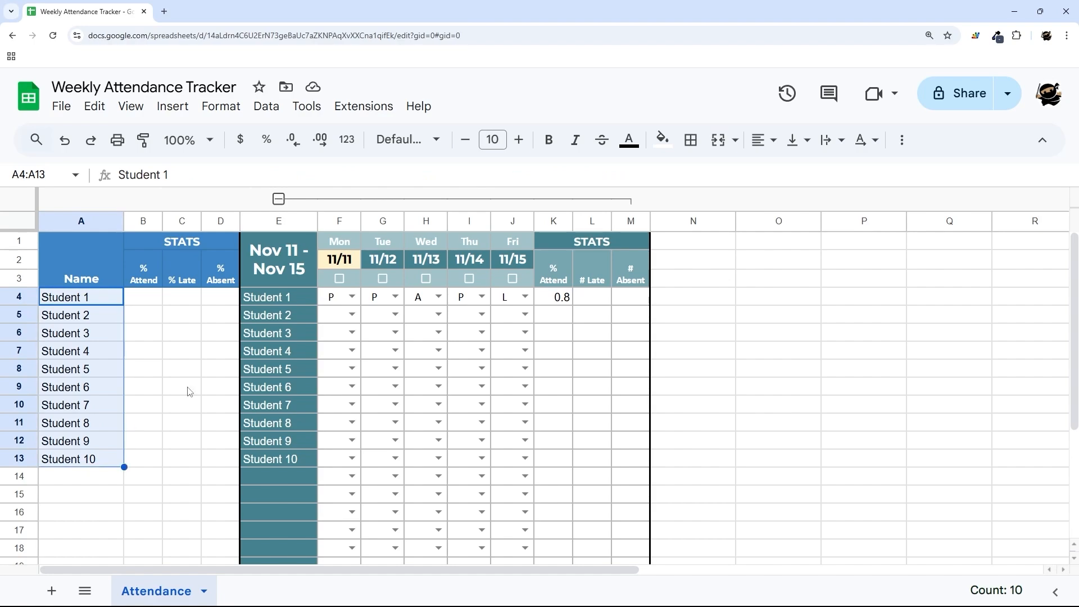
{"action": "left_click", "coordinate": [563, 297]}
{"action": "scroll", "coordinate": [567, 344], "scroll_direction": "down", "scroll_amount": 2}
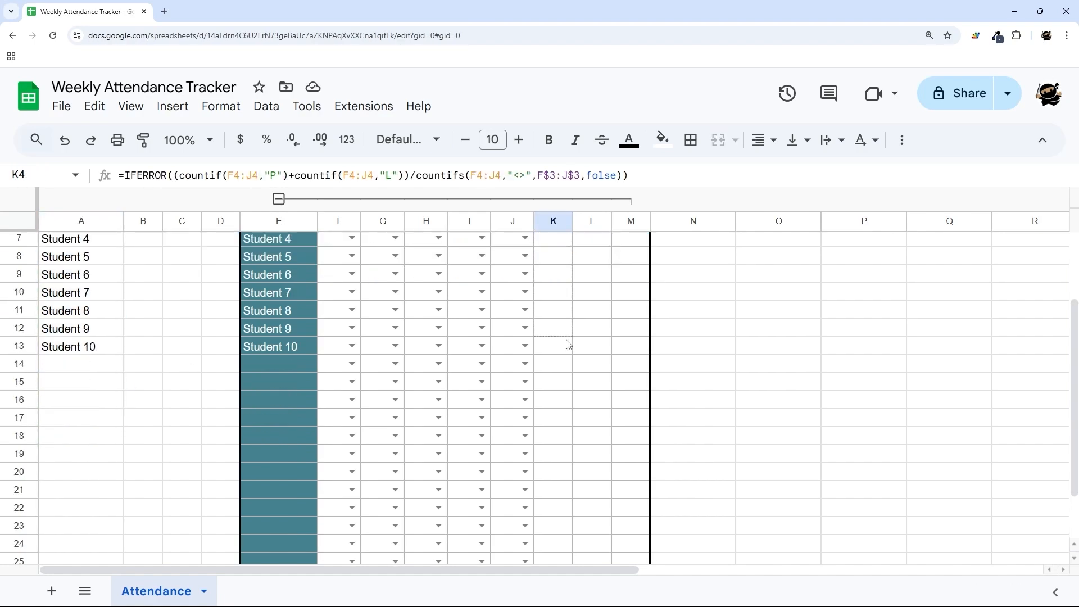
{"action": "scroll", "coordinate": [564, 427], "scroll_direction": "down", "scroll_amount": 2}
{"action": "left_click", "coordinate": [559, 511], "text": "shift"}
{"action": "key", "text": "ctrl+d"}
{"action": "scroll", "coordinate": [553, 385], "scroll_direction": "up", "scroll_amount": 5}
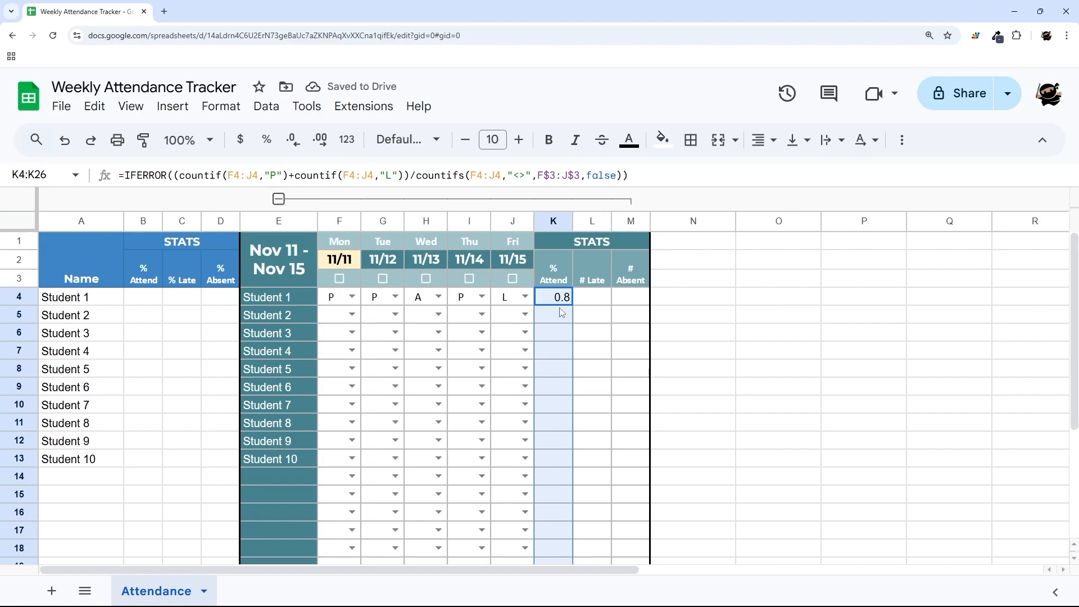
Enter =countif(F4:J4,"L") in L4 for Student 1's late count, reusing that part of the K4 formula
{"action": "left_click", "coordinate": [597, 301]}
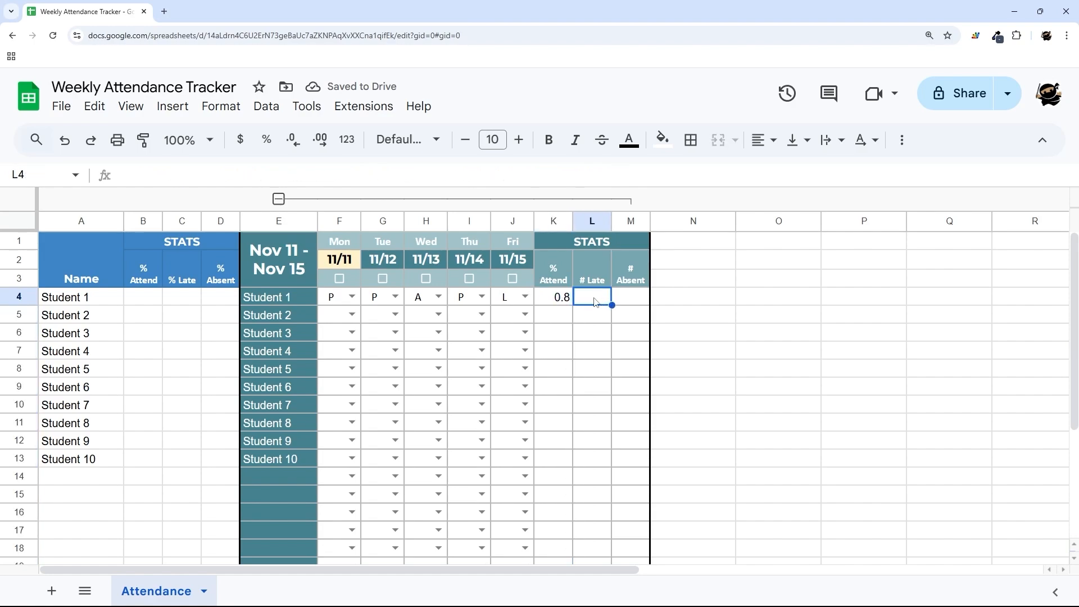
{"action": "left_click", "coordinate": [567, 301]}
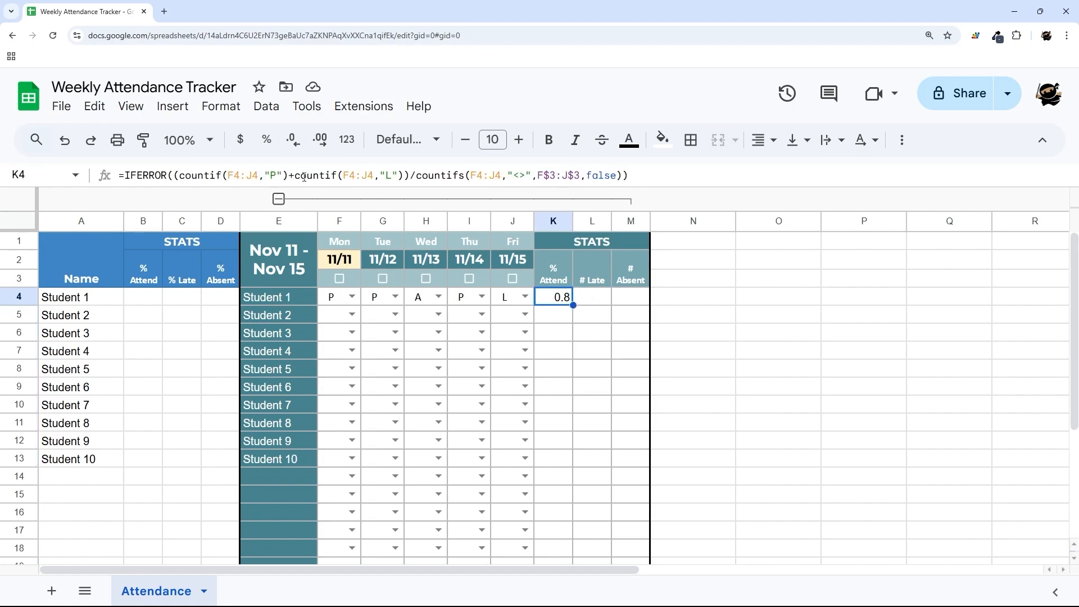
{"action": "left_click", "coordinate": [595, 299]}
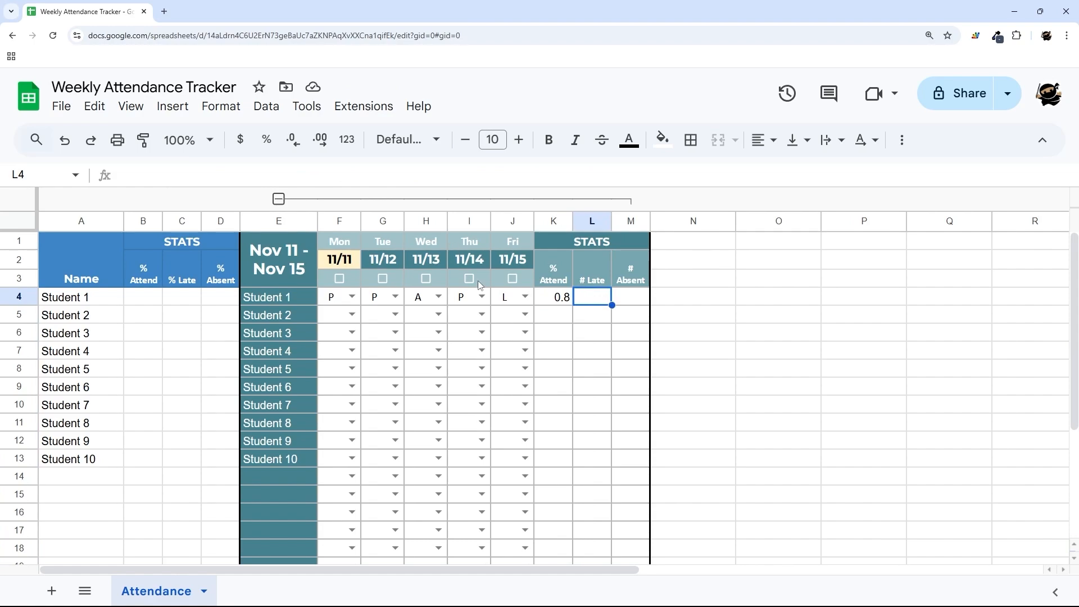
{"action": "left_click", "coordinate": [542, 303]}
{"action": "left_click_drag", "start_coordinate": [295, 175], "coordinate": [404, 175]}
{"action": "key", "text": "ctrl+c"}
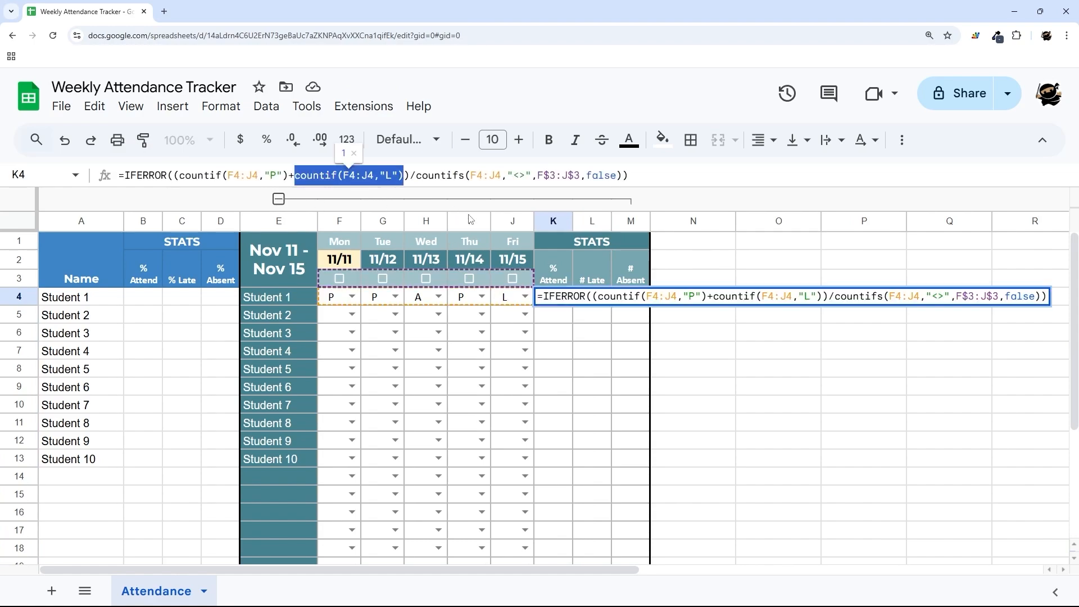
{"action": "key", "text": "Escape"}
{"action": "left_click", "coordinate": [593, 302]}
{"action": "type", "text": "="}
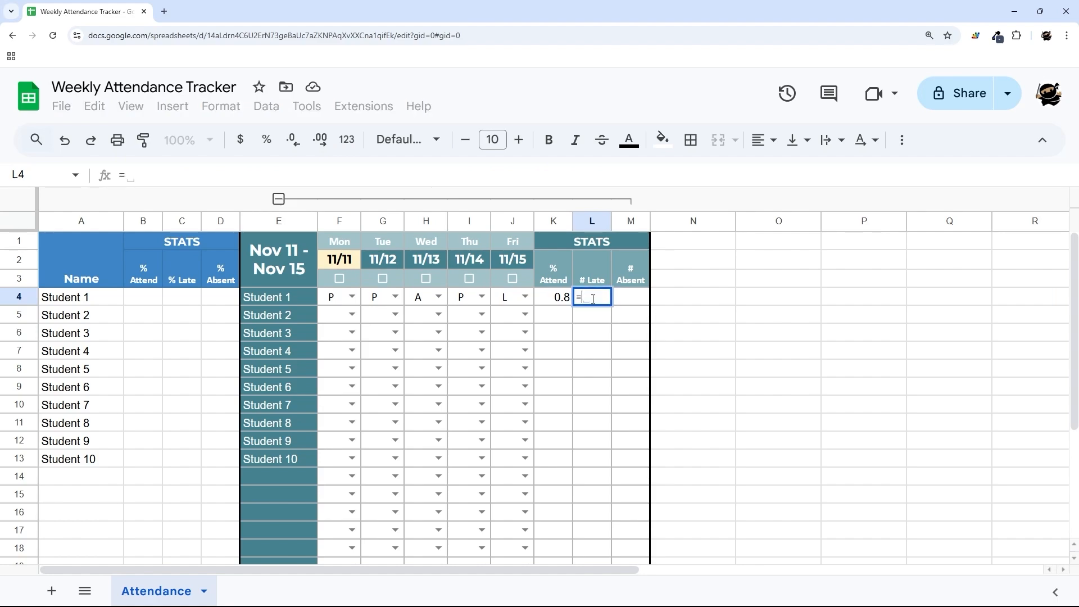
{"action": "key", "text": "ctrl+v"}
{"action": "key", "text": "Return"}
Fill the late-count formula from L4 down the # Late column through L26
{"action": "left_click", "coordinate": [594, 302]}
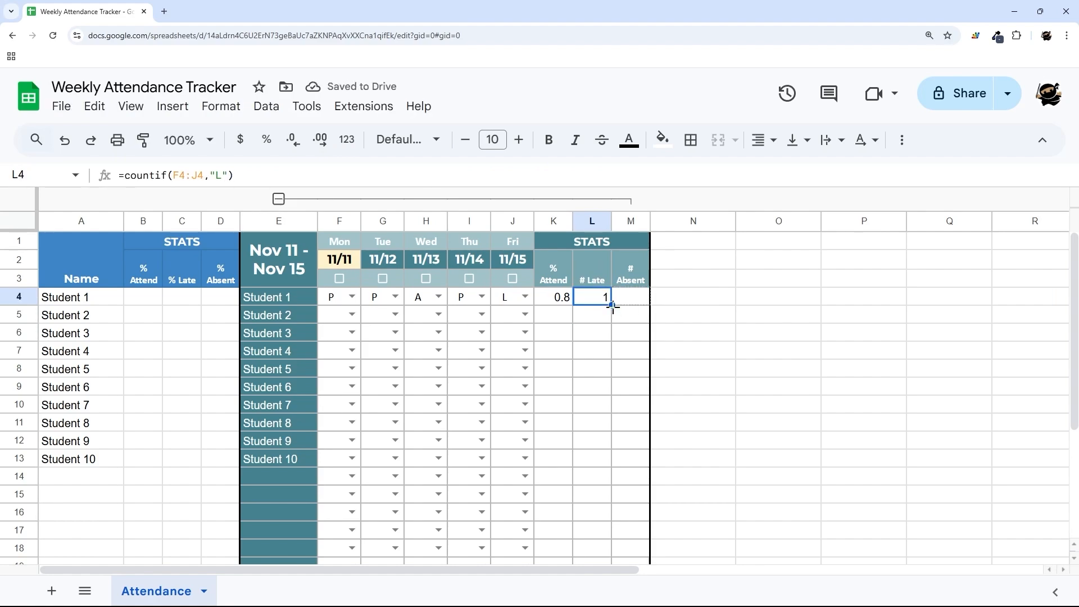
{"action": "left_click_drag", "start_coordinate": [612, 306], "coordinate": [609, 515]}
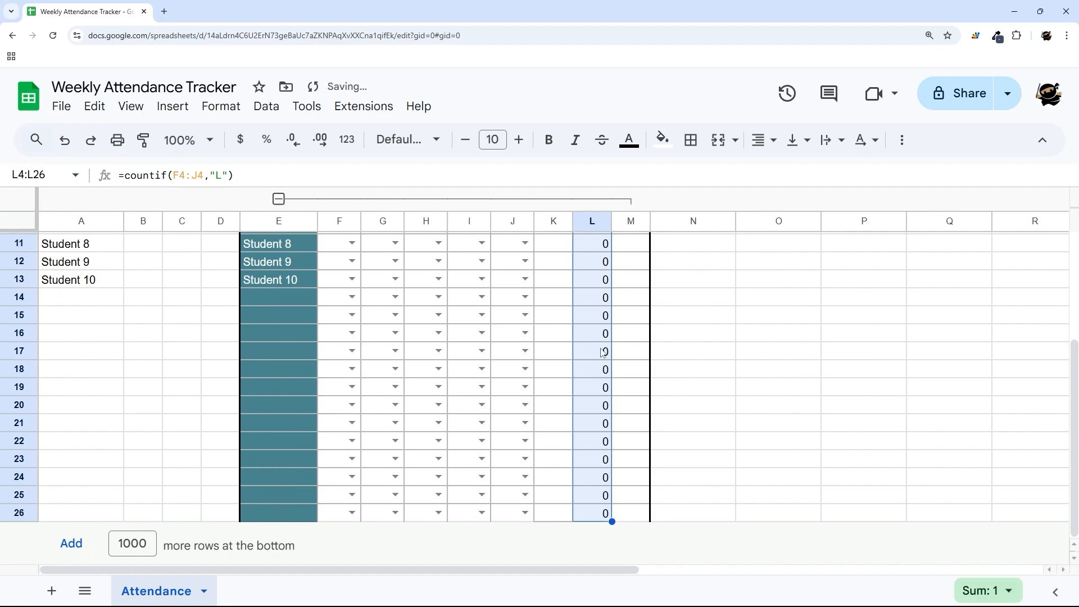
{"action": "left_click_drag", "start_coordinate": [75, 300], "coordinate": [596, 301]}
{"action": "scroll", "coordinate": [576, 288], "scroll_direction": "up", "scroll_amount": 4}
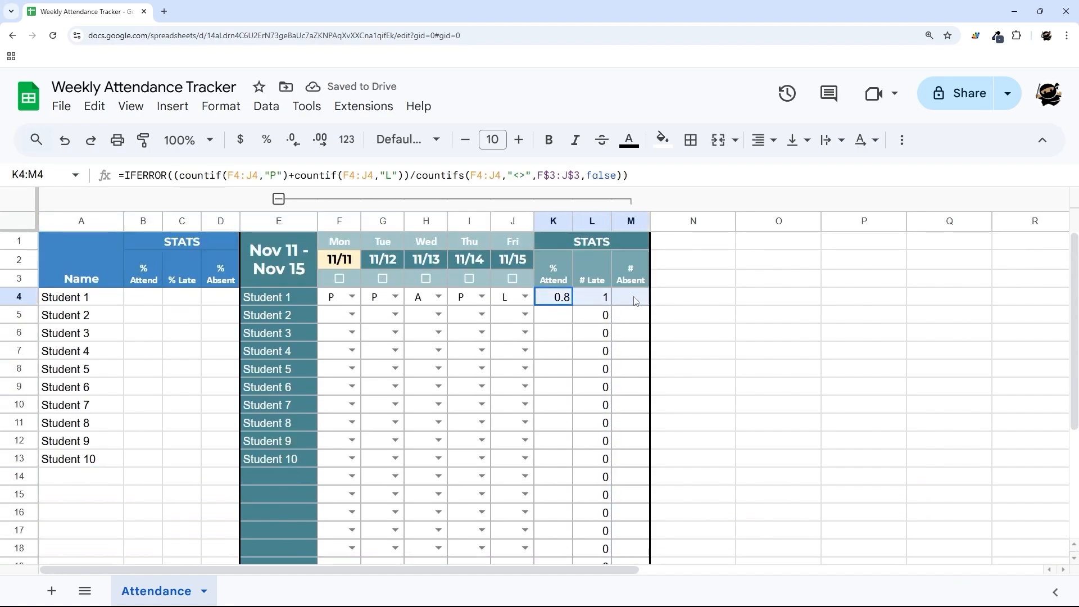
Wrap the L4 late count in an IF that stays blank without a student name: =IF($A4="",,countif(F4:J4,"L"))
{"action": "left_click", "coordinate": [596, 300]}
{"action": "left_click", "coordinate": [124, 176]}
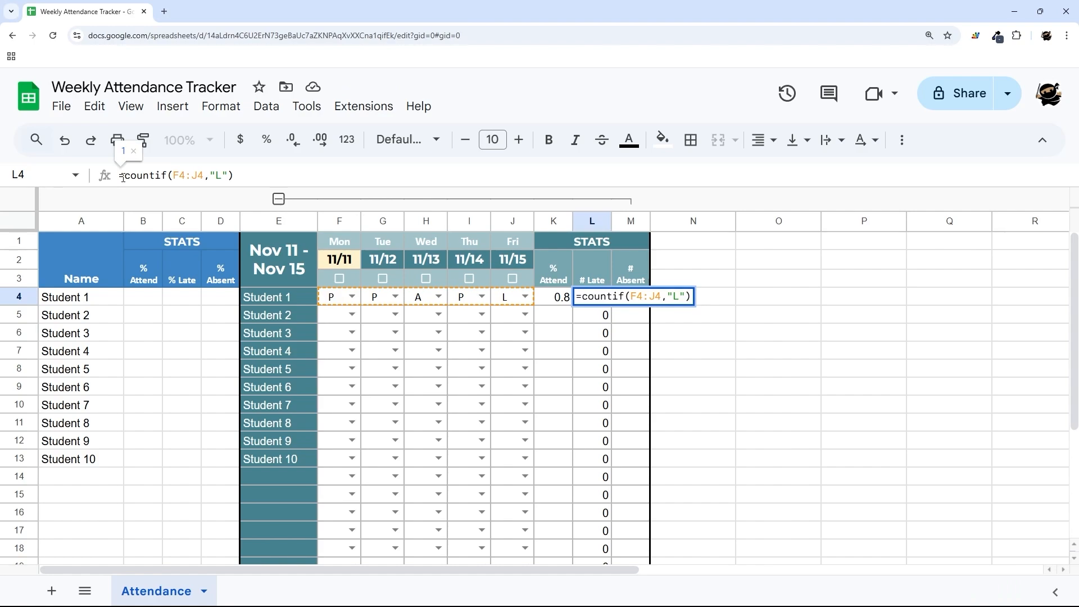
{"action": "type", "text": "IF("}
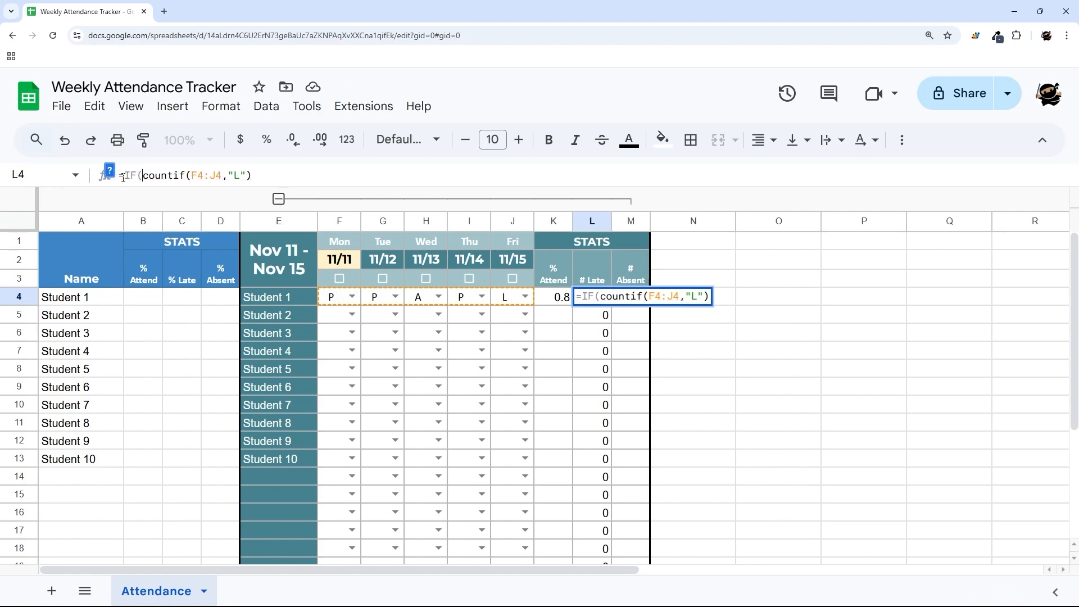
{"action": "type", "text": "$A"}
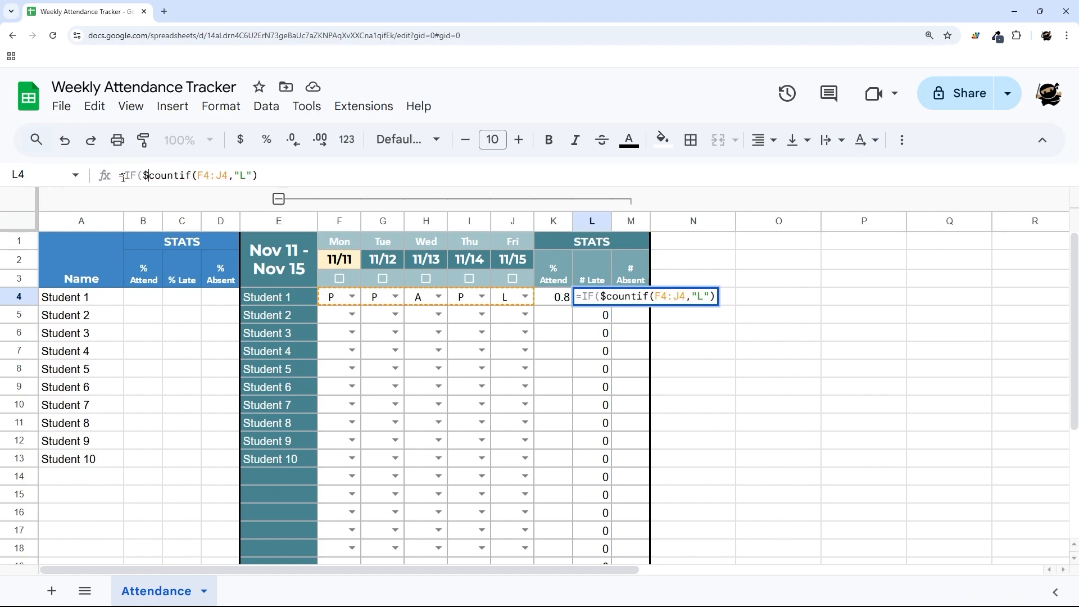
{"action": "type", "text": "4=\"\""}
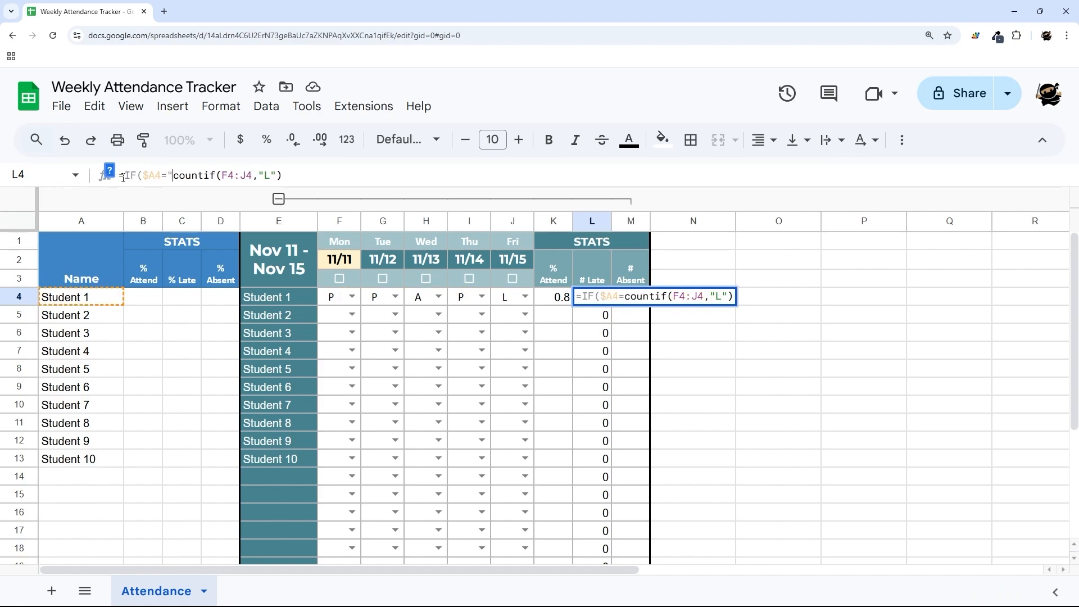
{"action": "type", "text": ", ,"}
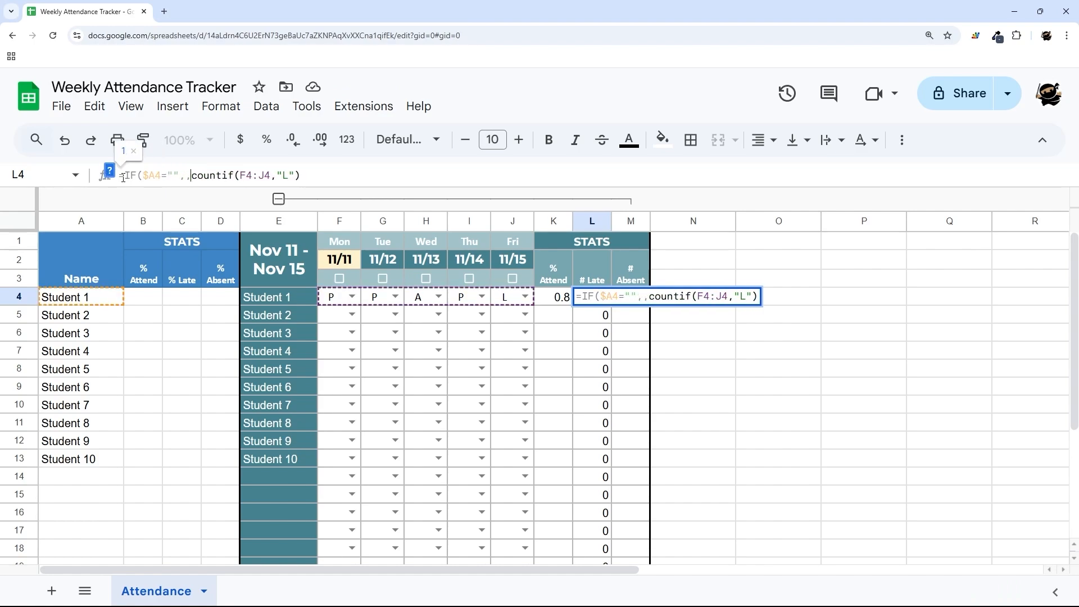
{"action": "key", "text": "End"}
{"action": "type", "text": ")"}
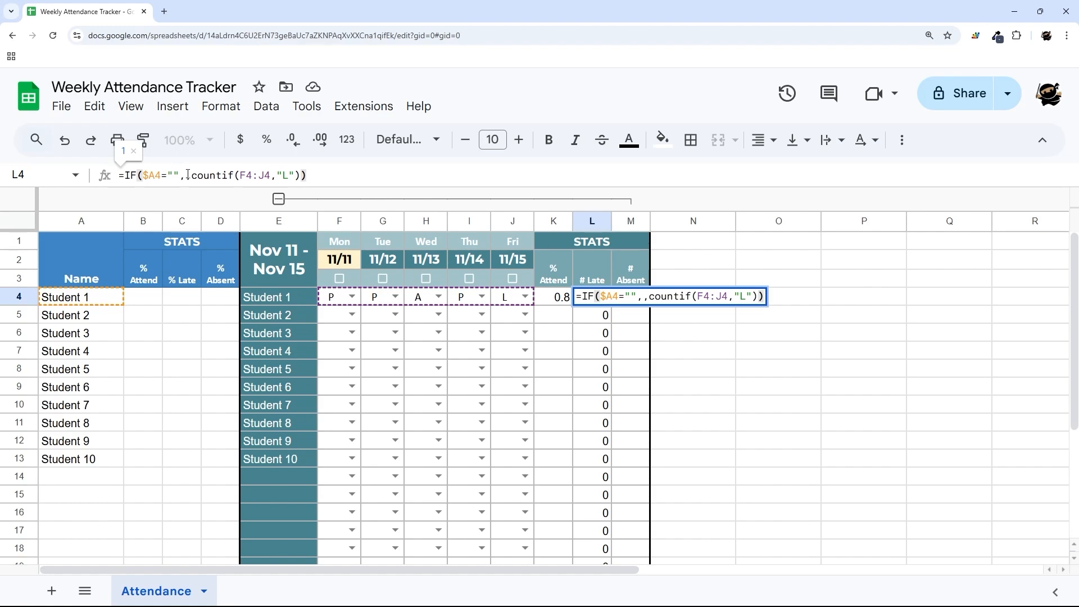
Examine the arguments of the IF formula in L4, try $A4<>"" as its test, and restore $A4=""
{"action": "left_click_drag", "start_coordinate": [144, 176], "coordinate": [180, 176]}
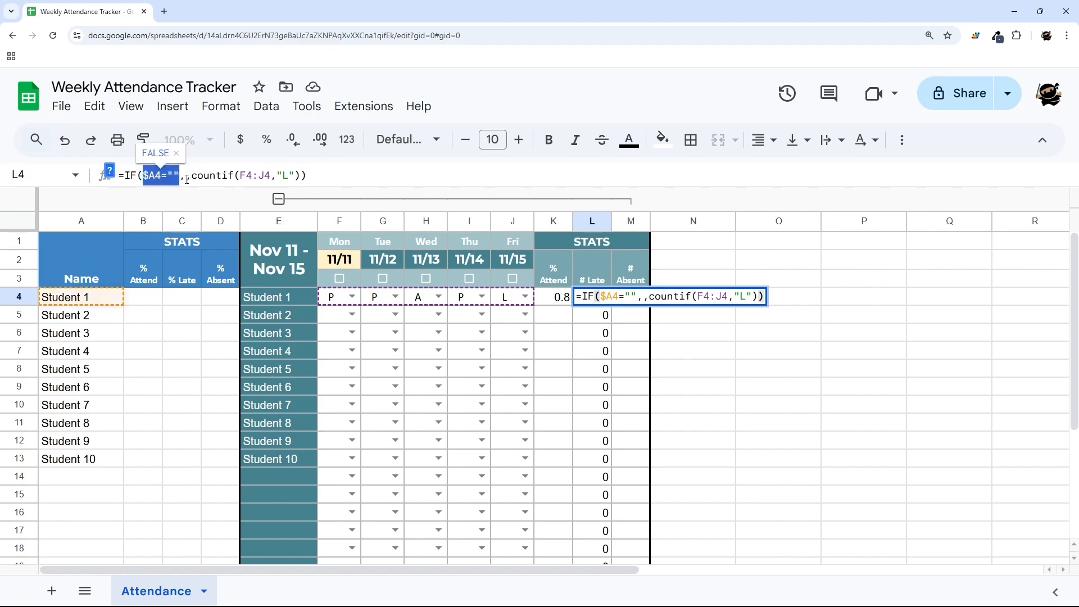
{"action": "left_click", "coordinate": [107, 173]}
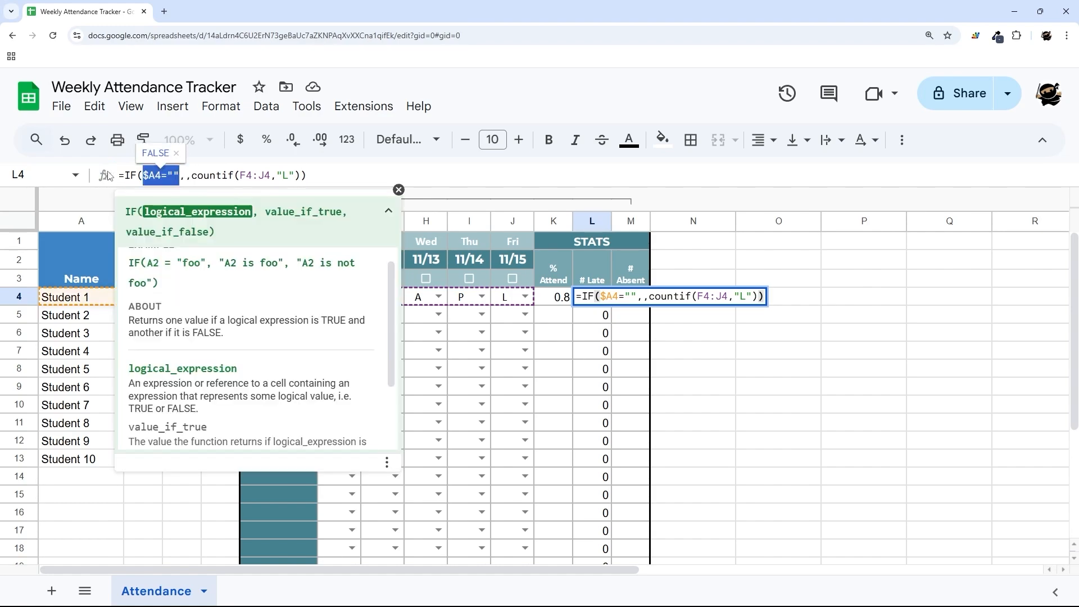
{"action": "left_click", "coordinate": [184, 176]}
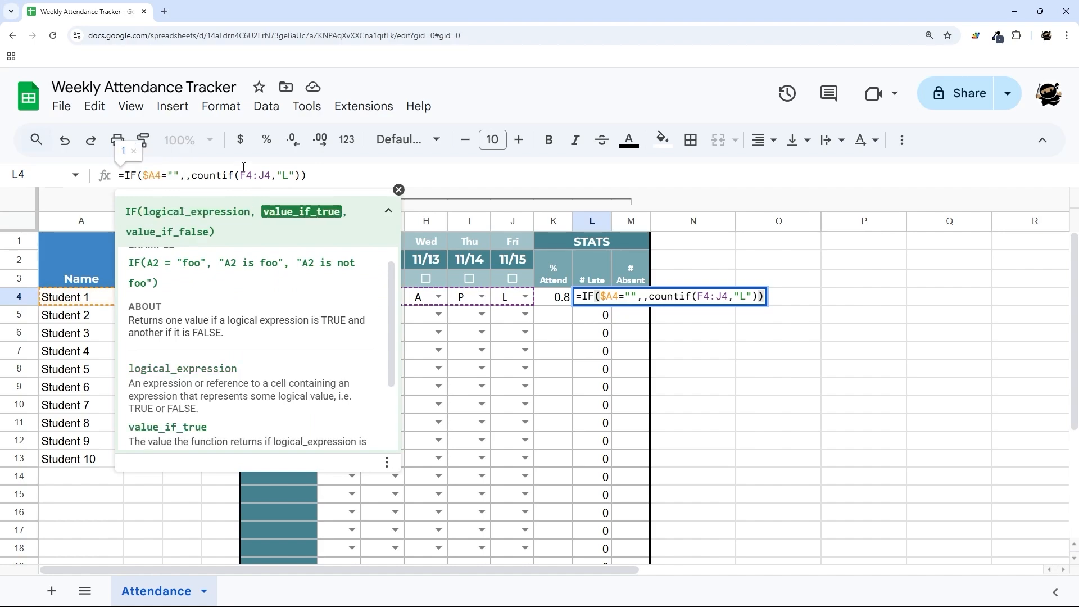
{"action": "left_click", "coordinate": [211, 177]}
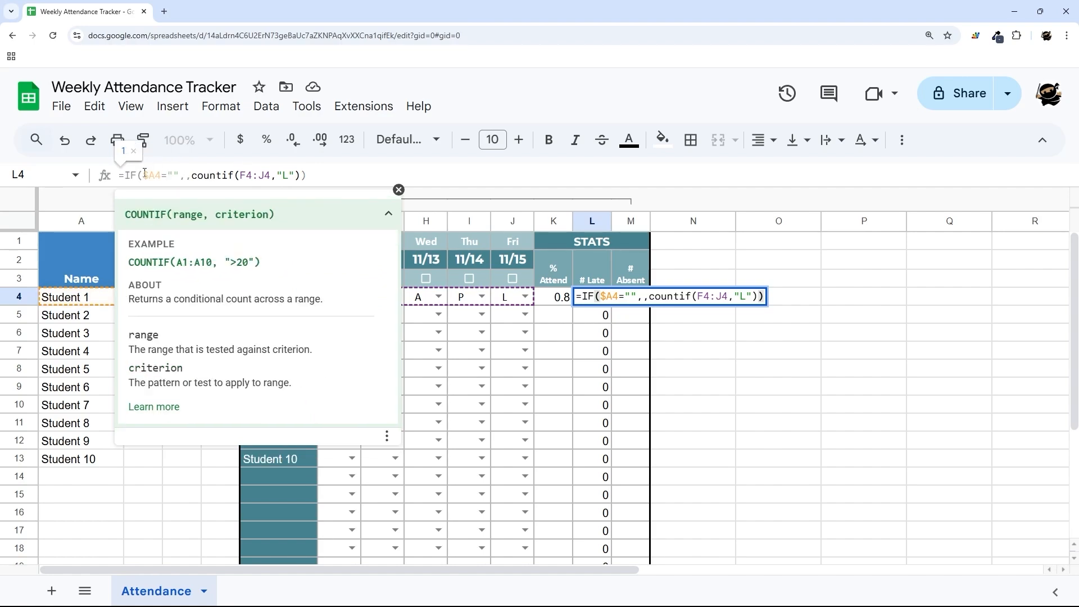
{"action": "left_click_drag", "start_coordinate": [145, 174], "coordinate": [301, 174]}
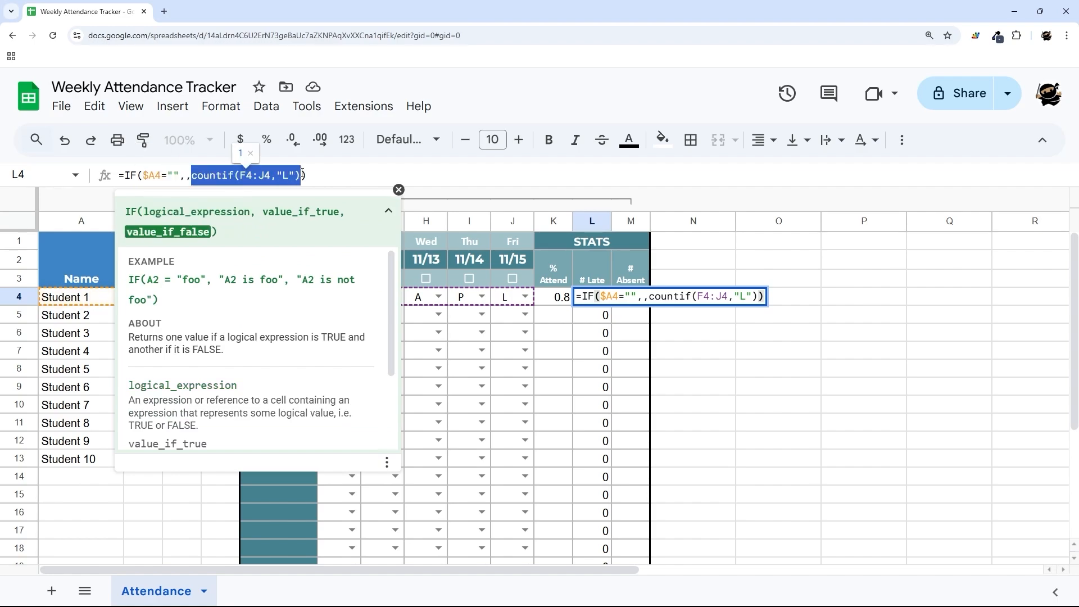
{"action": "left_click", "coordinate": [169, 175]}
{"action": "key", "text": "BackSpace"}
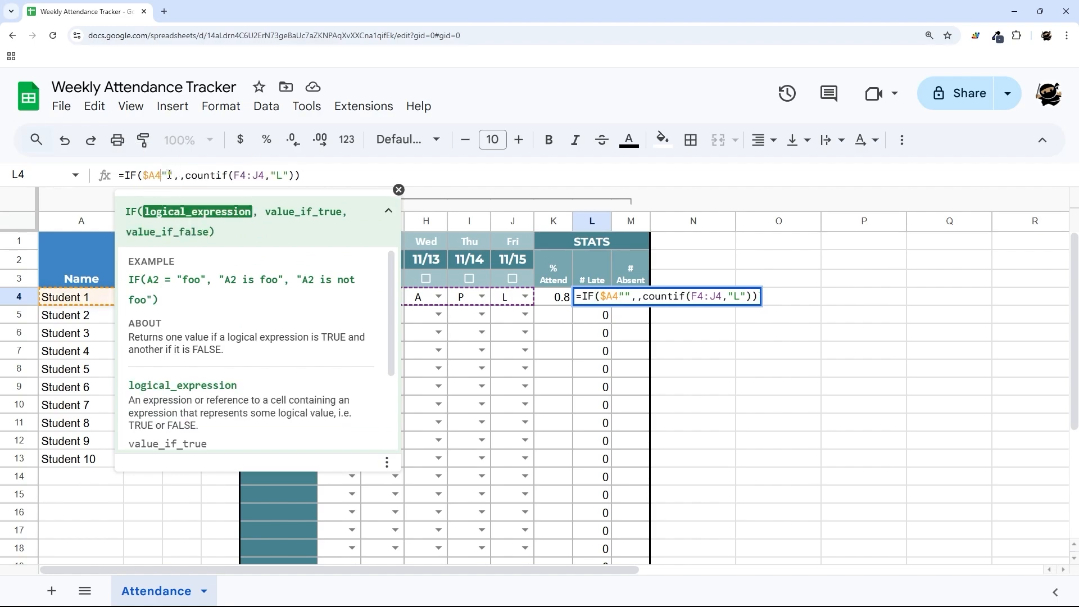
{"action": "type", "text": "<>"}
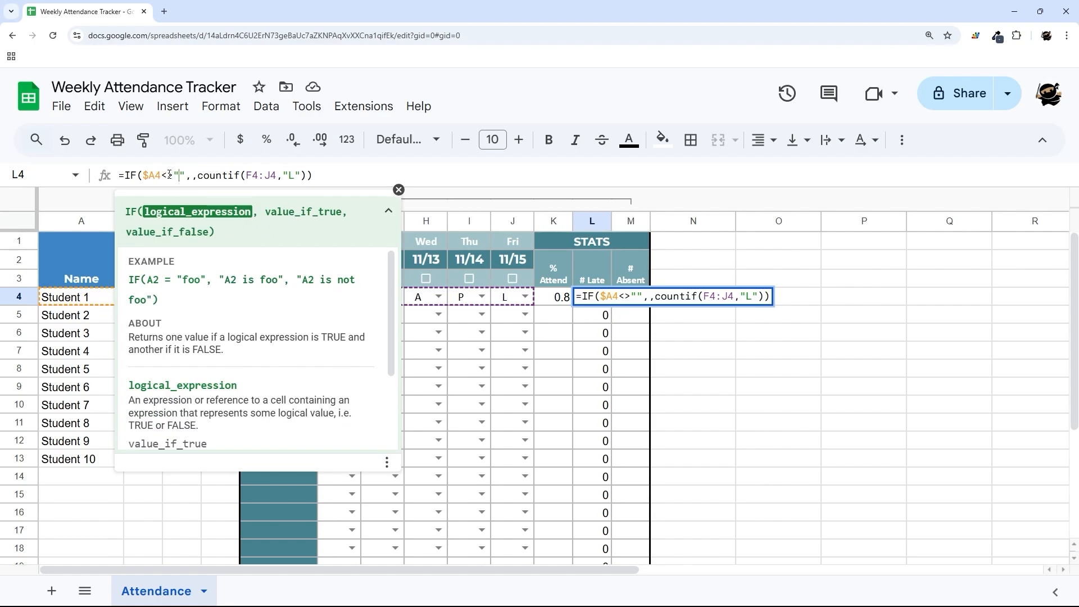
{"action": "key", "text": "Right"}
{"action": "key", "text": "Right"}
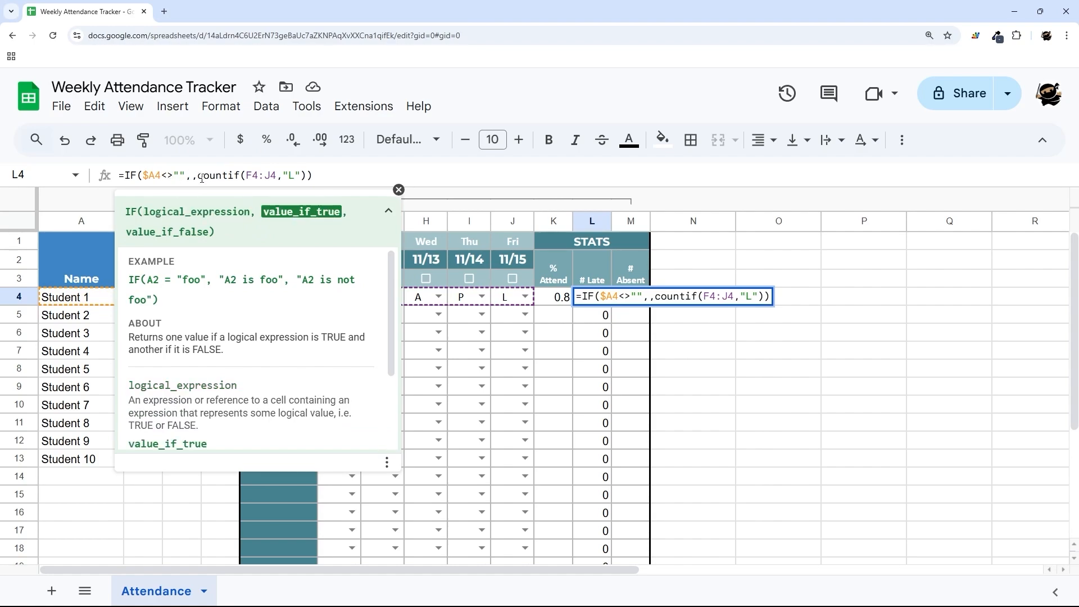
{"action": "key", "text": "Left"}
{"action": "key", "text": "Left"}
{"action": "key", "text": "Left"}
{"action": "key", "text": "BackSpace"}
{"action": "key", "text": "BackSpace"}
{"action": "type", "text": "="}
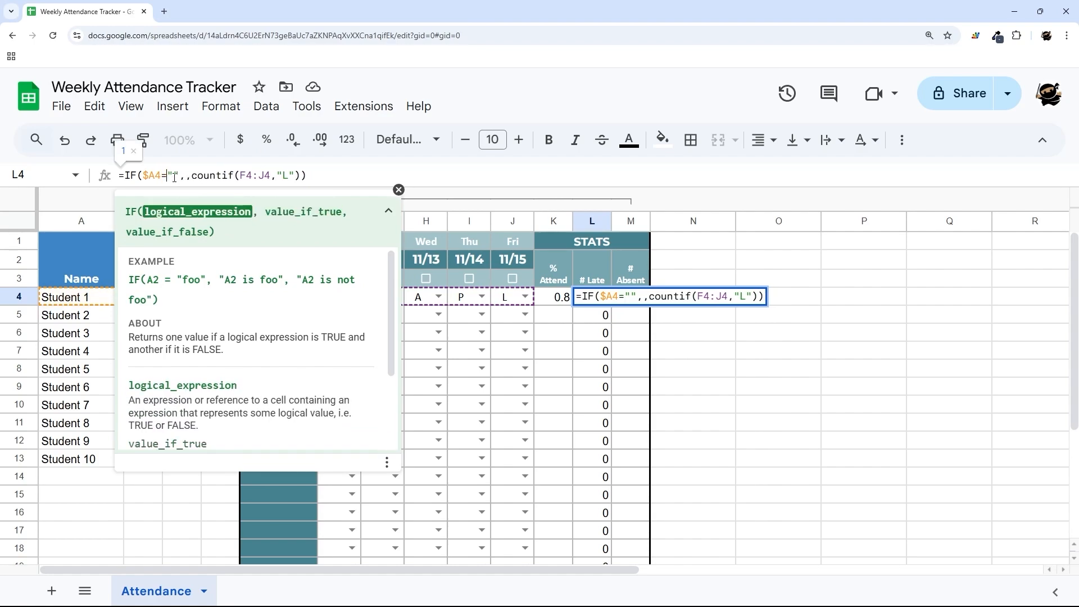
Commit the IF formula in L4 and reuse it in M4 with "A" as the COUNTIF criterion
{"action": "key", "text": "End"}
{"action": "key", "text": "Return"}
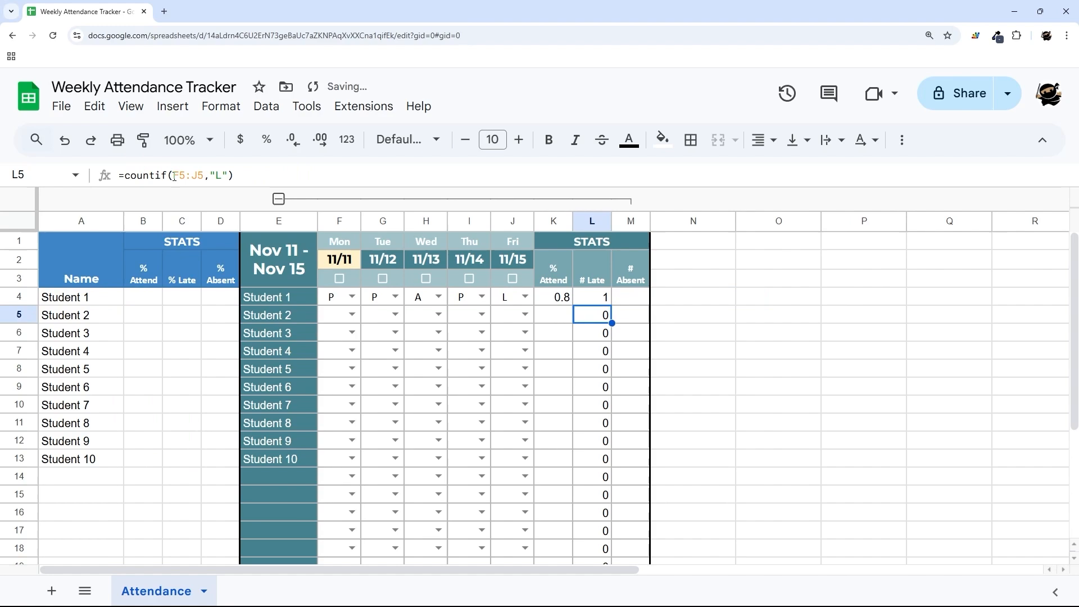
{"action": "left_click", "coordinate": [598, 301]}
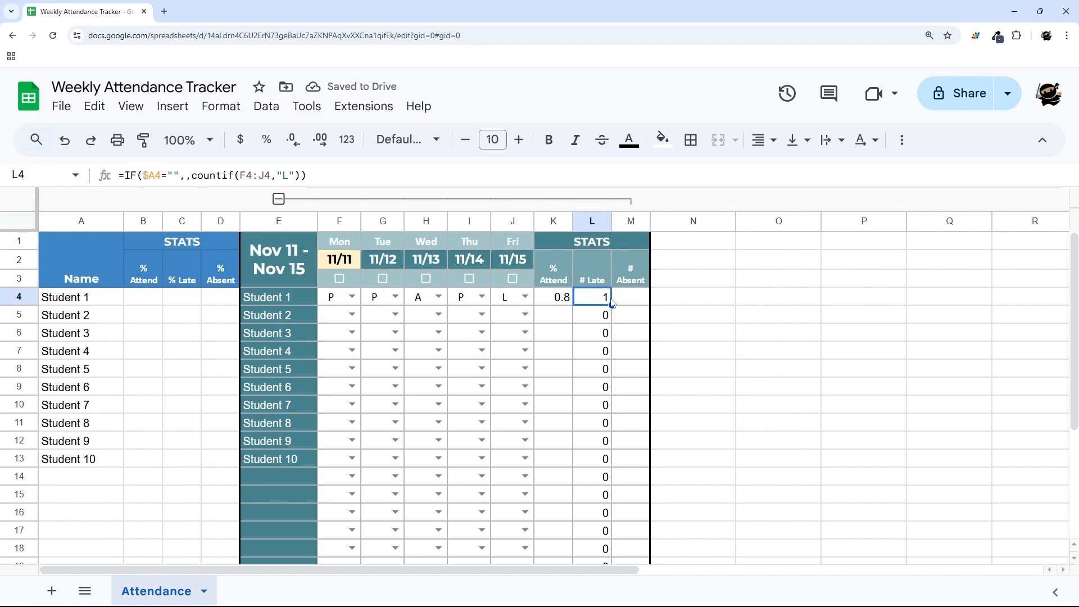
{"action": "left_click_drag", "start_coordinate": [328, 174], "coordinate": [104, 179]}
{"action": "key", "text": "ctrl+c"}
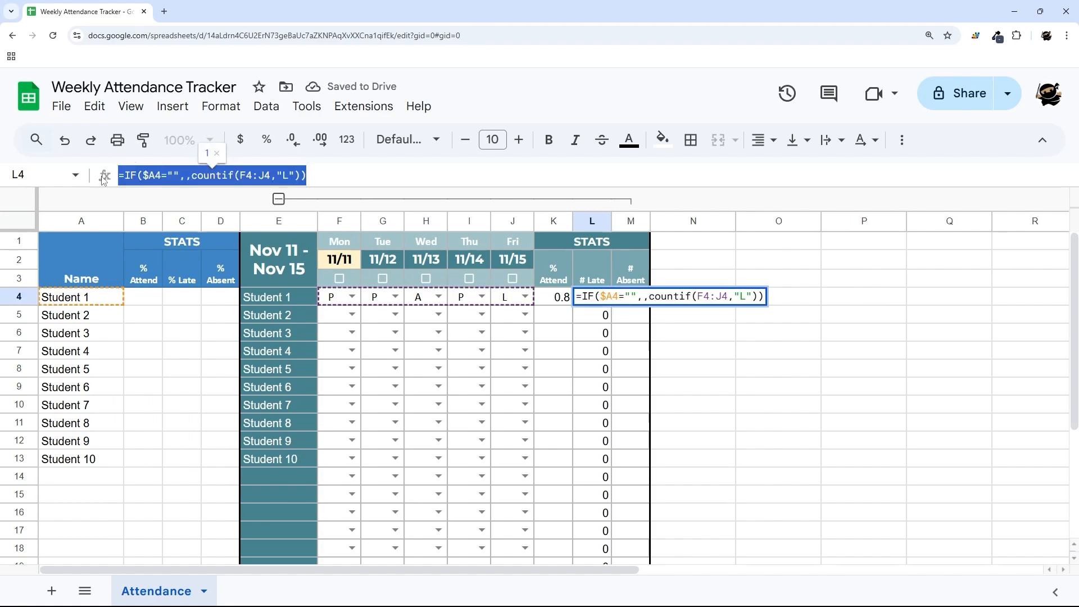
{"action": "key", "text": "Return"}
{"action": "left_click", "coordinate": [633, 299]}
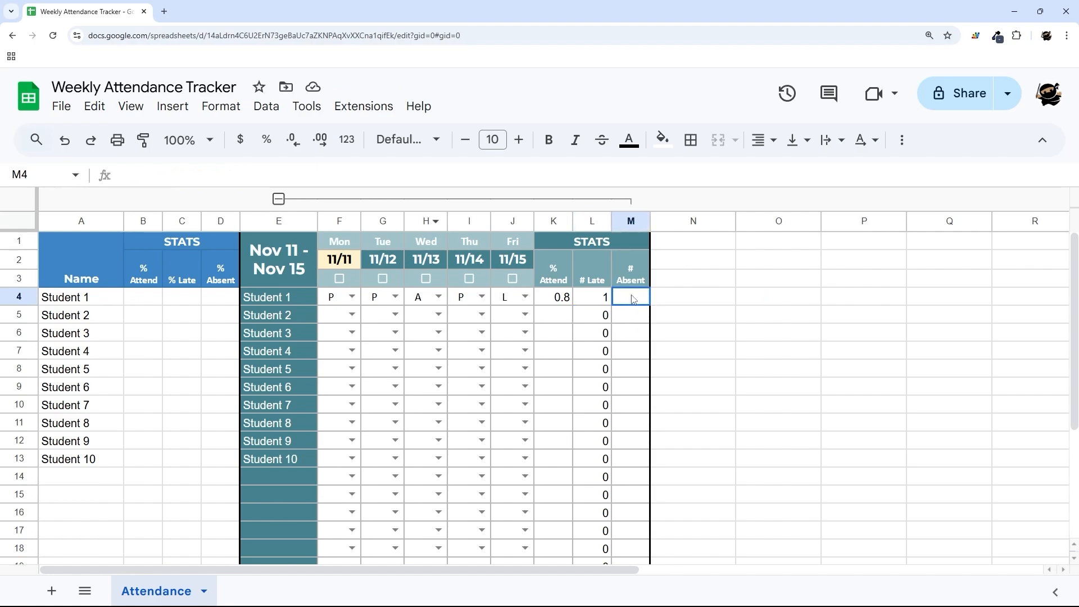
{"action": "double_click", "coordinate": [634, 299]}
{"action": "key", "text": "ctrl+v"}
{"action": "left_click", "coordinate": [778, 297]}
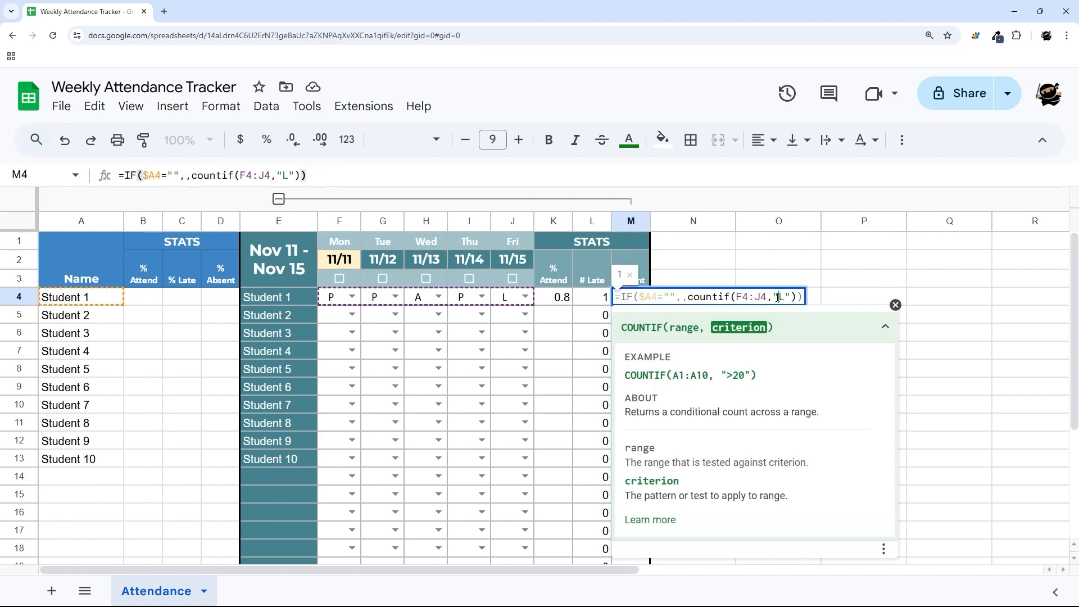
{"action": "key", "text": "Delete"}
{"action": "type", "text": "A"}
{"action": "key", "text": "Return"}
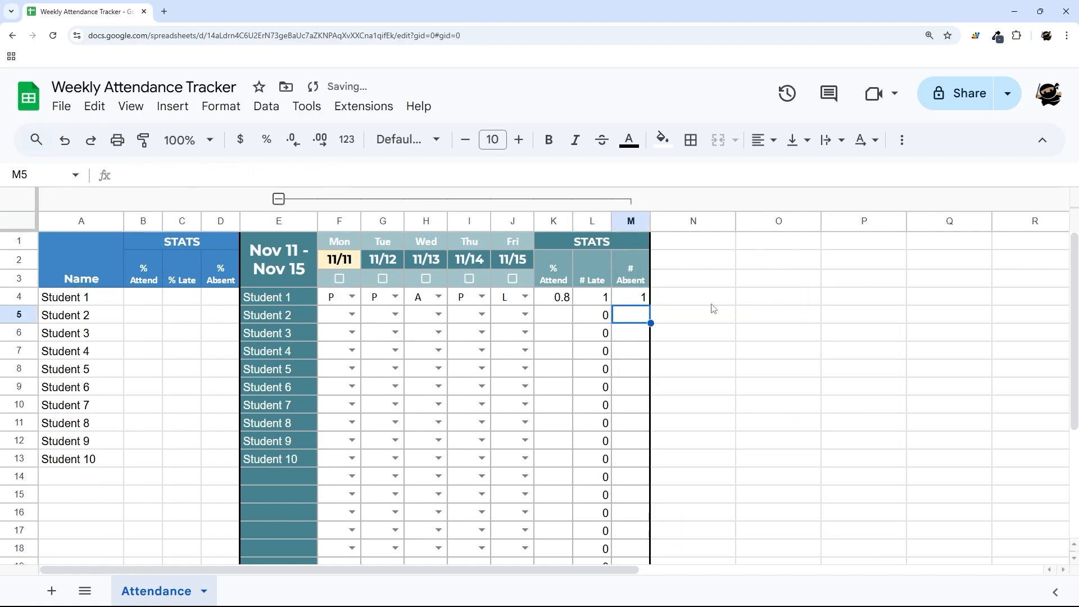
Set the font of the Student 1 stats in K4:M4 to Calibri, size 9
{"action": "left_click_drag", "start_coordinate": [564, 299], "coordinate": [633, 298]}
{"action": "left_click", "coordinate": [425, 145]}
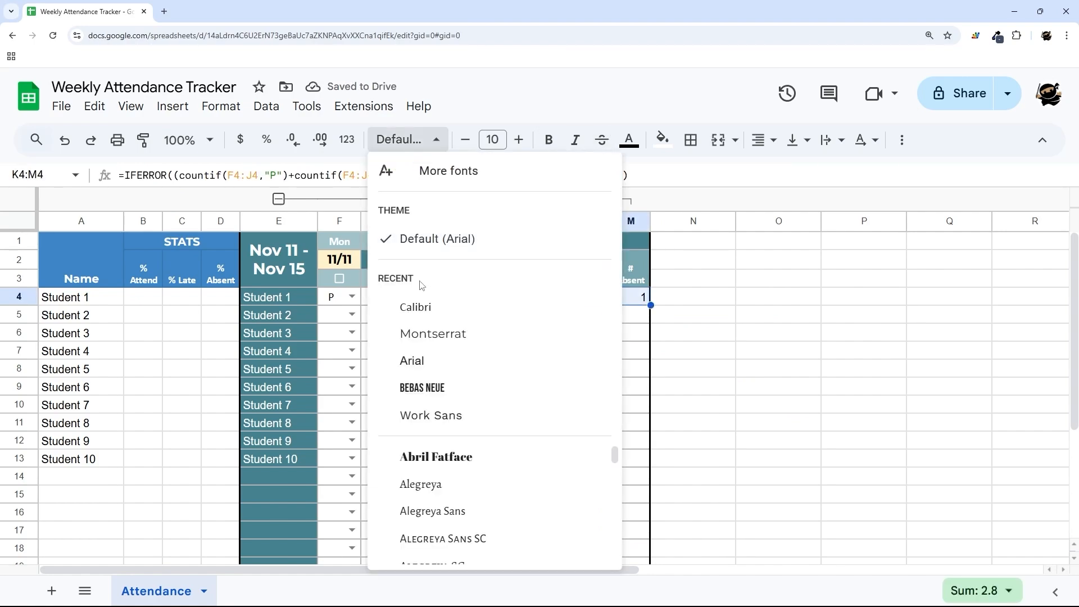
{"action": "left_click", "coordinate": [414, 305]}
{"action": "left_click", "coordinate": [468, 145]}
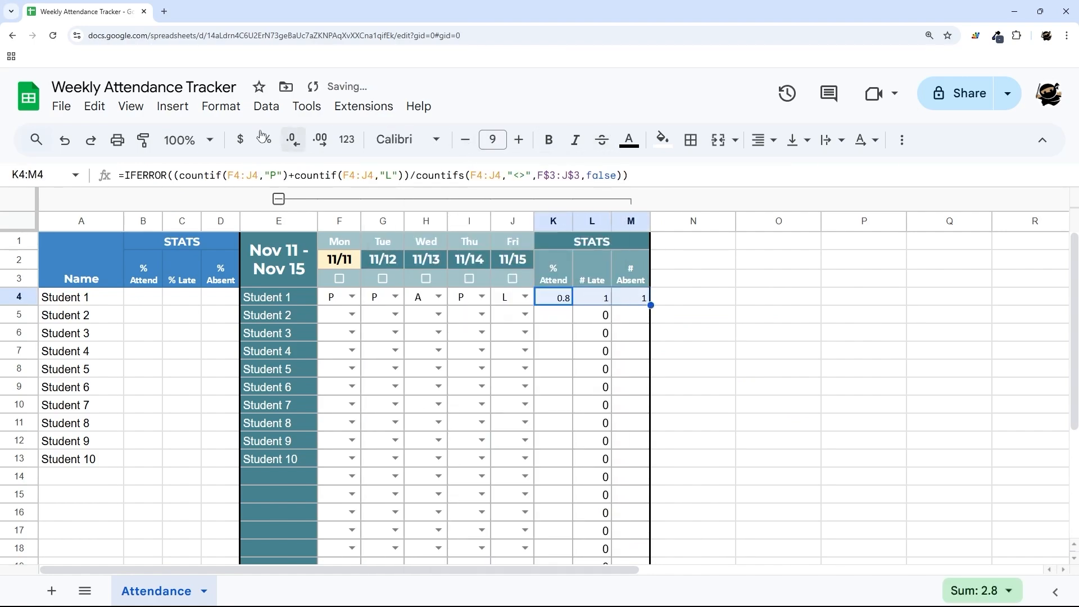
Format the attendance value in K4 as a percentage without decimal places
{"action": "left_click", "coordinate": [564, 301]}
{"action": "left_click", "coordinate": [266, 138]}
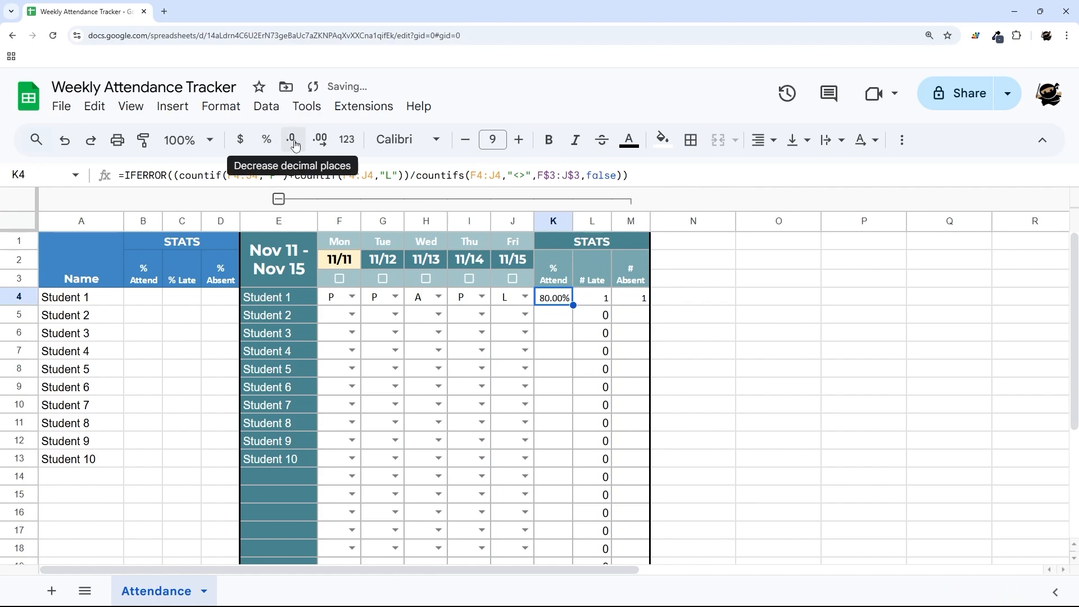
{"action": "left_click", "coordinate": [291, 139]}
{"action": "left_click", "coordinate": [291, 139]}
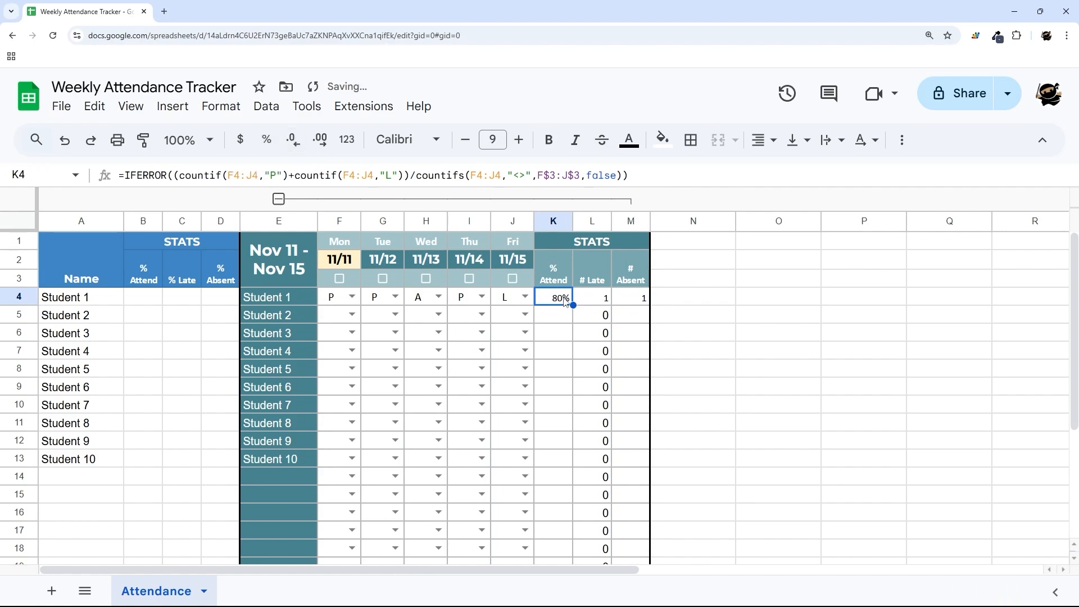
Center the stats cells K4:M4 both horizontally and vertically
{"action": "left_click_drag", "start_coordinate": [564, 301], "coordinate": [630, 298]}
{"action": "left_click", "coordinate": [758, 139]}
{"action": "left_click", "coordinate": [784, 170]}
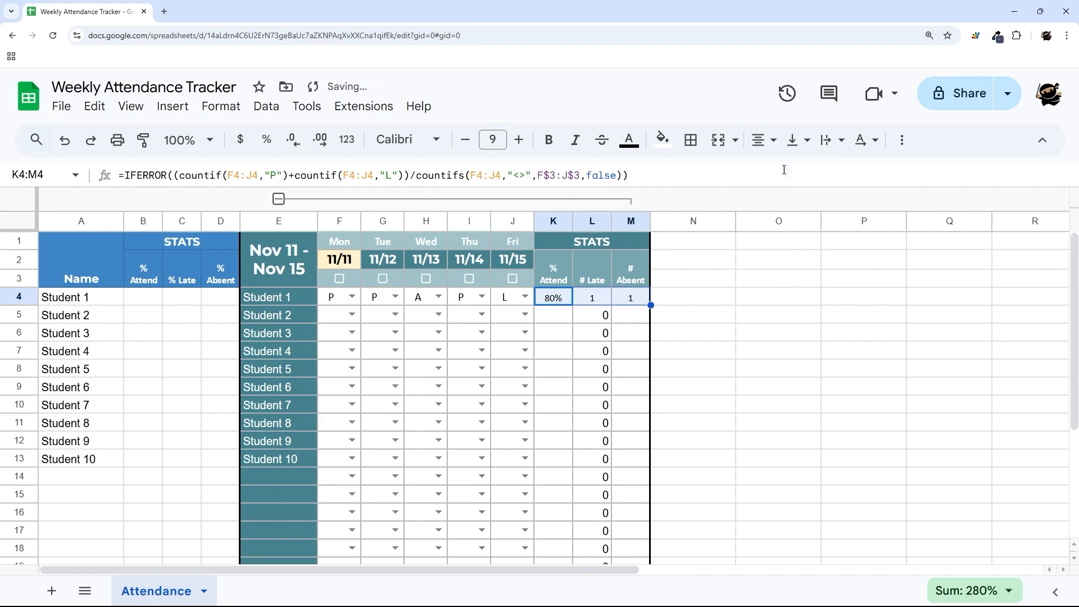
{"action": "left_click", "coordinate": [798, 140]}
{"action": "left_click", "coordinate": [821, 175]}
Shade the stats cells K4:M4 light gray and fill their formulas and formatting down to row 26
{"action": "left_click", "coordinate": [665, 141]}
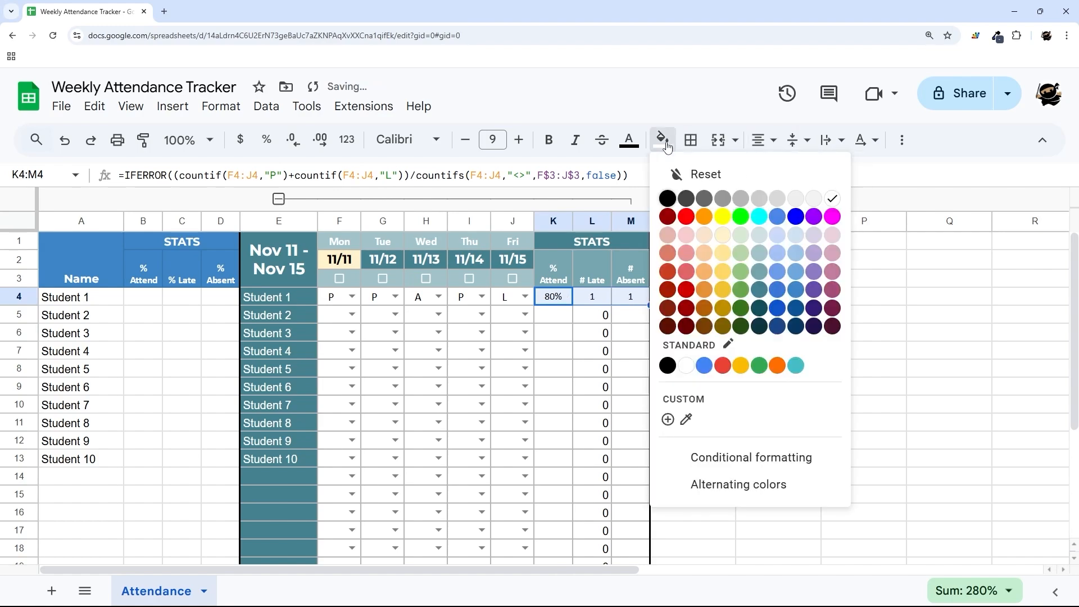
{"action": "left_click", "coordinate": [794, 199]}
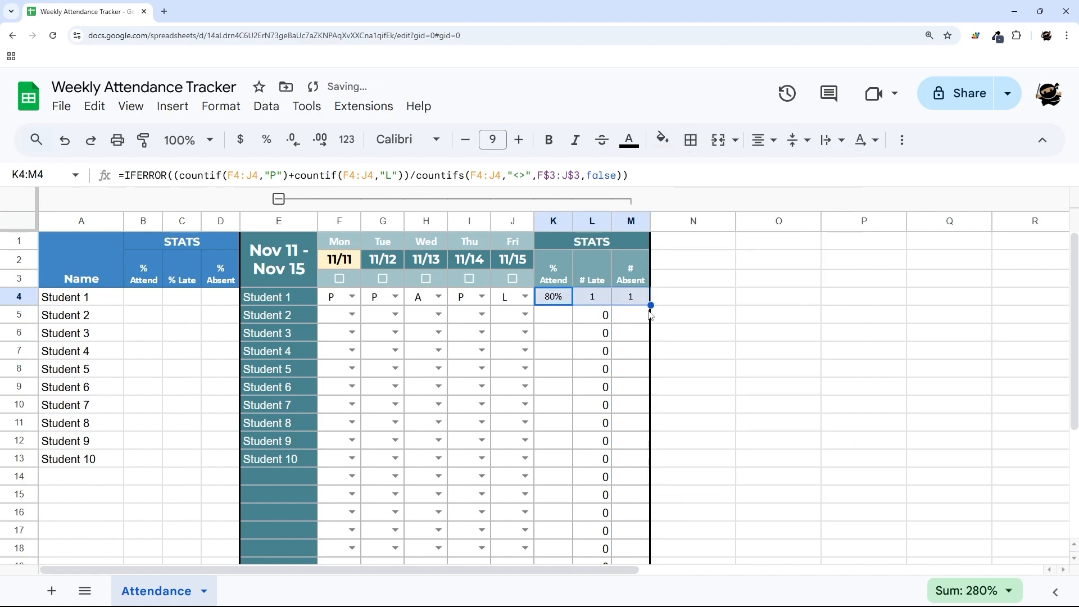
{"action": "left_click_drag", "start_coordinate": [650, 306], "coordinate": [630, 518]}
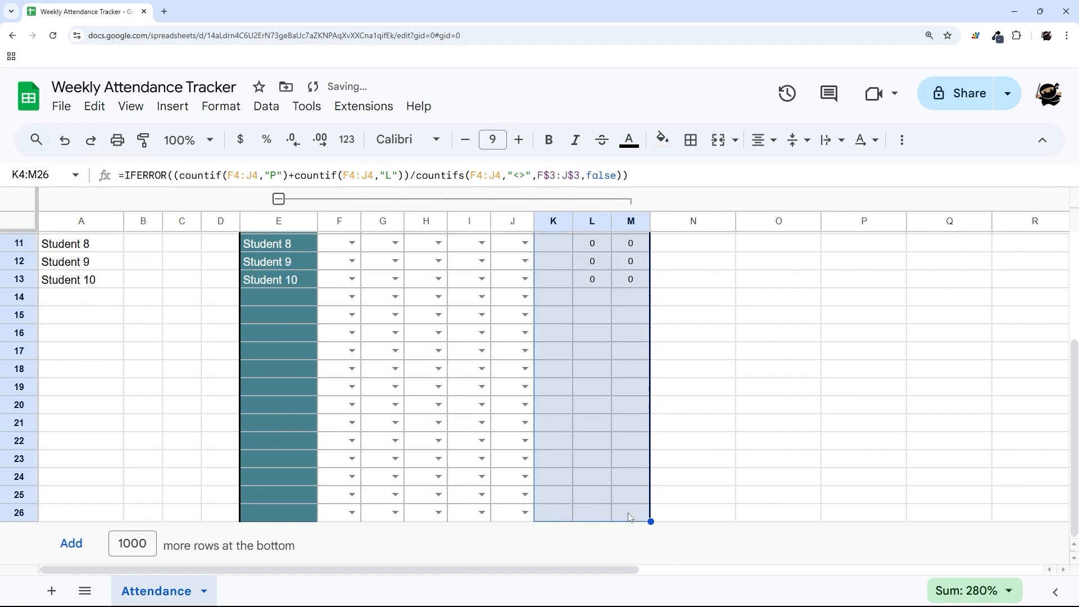
{"action": "scroll", "coordinate": [628, 481], "scroll_direction": "up", "scroll_amount": 3}
{"action": "left_click_drag", "start_coordinate": [601, 464], "coordinate": [619, 462]}
{"action": "left_click", "coordinate": [55, 461]}
{"action": "left_click_drag", "start_coordinate": [56, 482], "coordinate": [638, 487]}
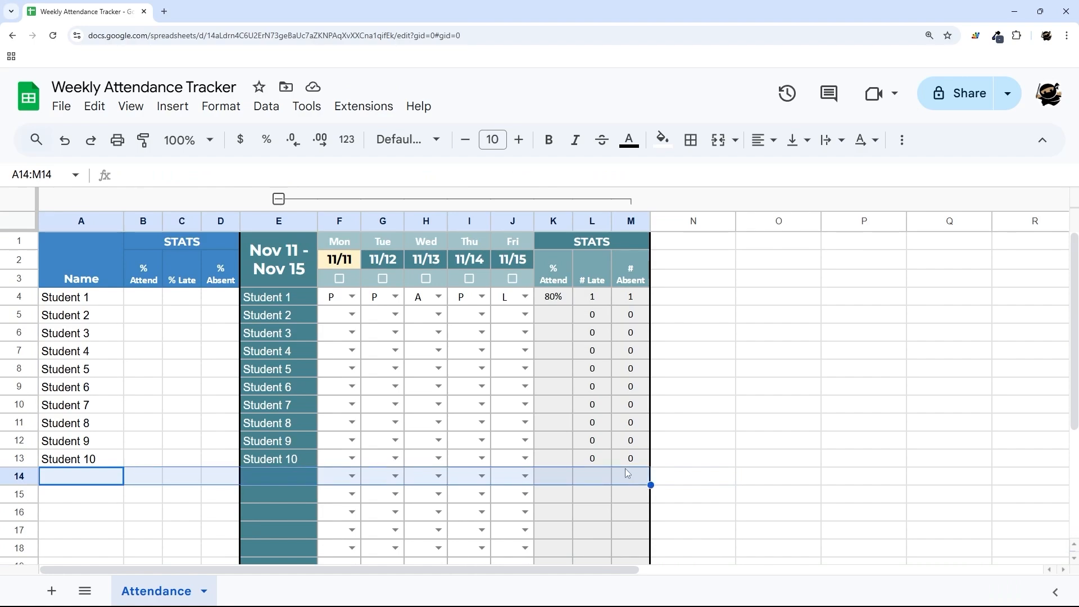
Record Student 2's attendance from Monday to Friday as A, P, P, L, A and check the stats in K5:M5
{"action": "left_click", "coordinate": [352, 315]}
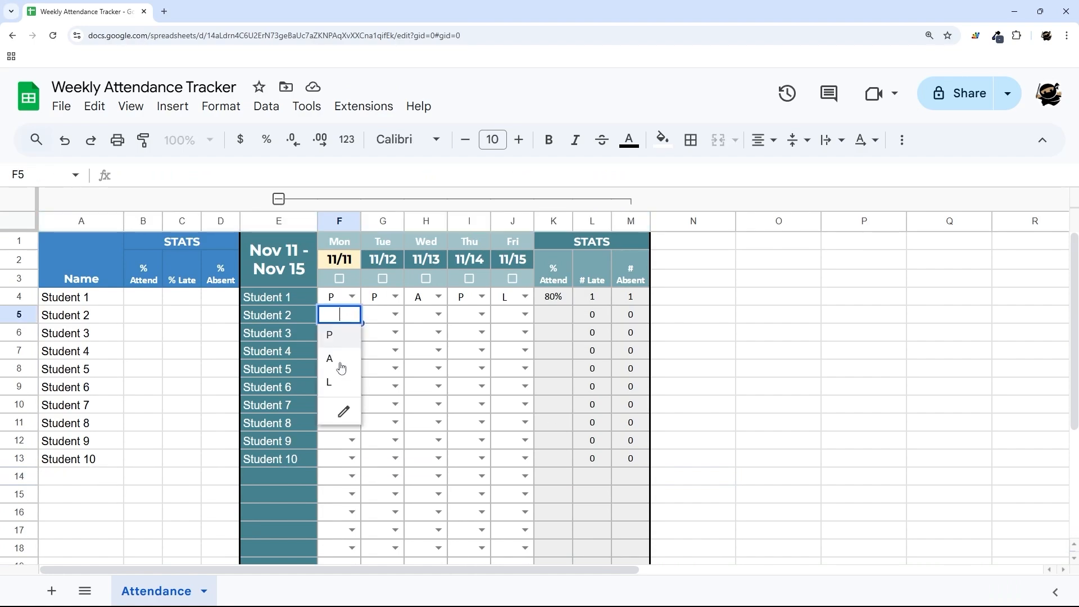
{"action": "left_click", "coordinate": [341, 359]}
{"action": "left_click", "coordinate": [395, 314]}
{"action": "left_click", "coordinate": [382, 338]}
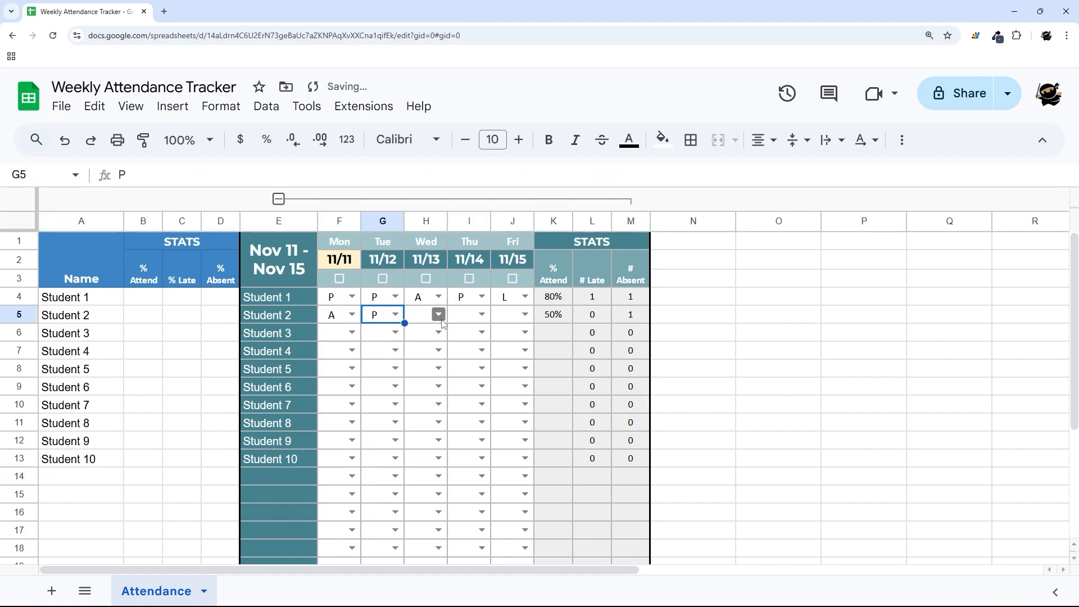
{"action": "left_click", "coordinate": [438, 315]}
{"action": "left_click", "coordinate": [419, 334]}
{"action": "left_click", "coordinate": [481, 314]}
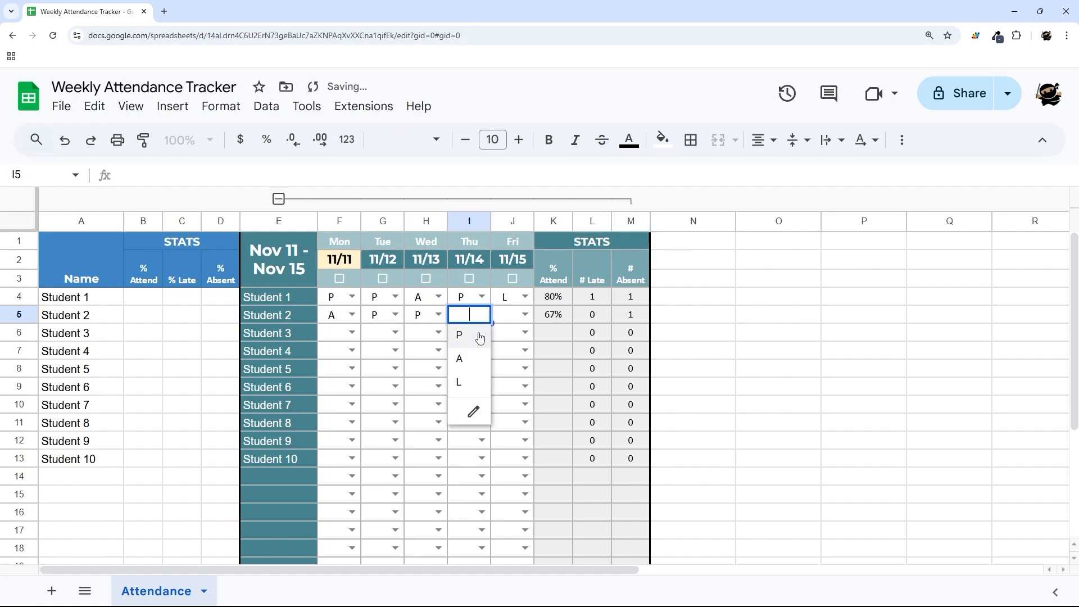
{"action": "left_click", "coordinate": [463, 381]}
{"action": "left_click", "coordinate": [524, 315]}
{"action": "left_click", "coordinate": [512, 342]}
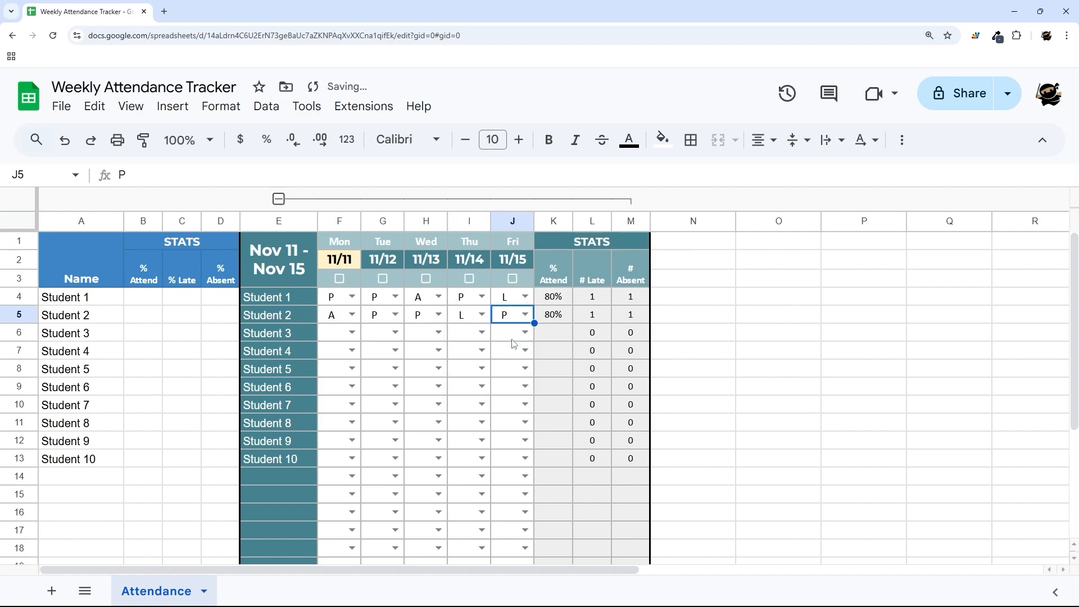
{"action": "left_click", "coordinate": [525, 315]}
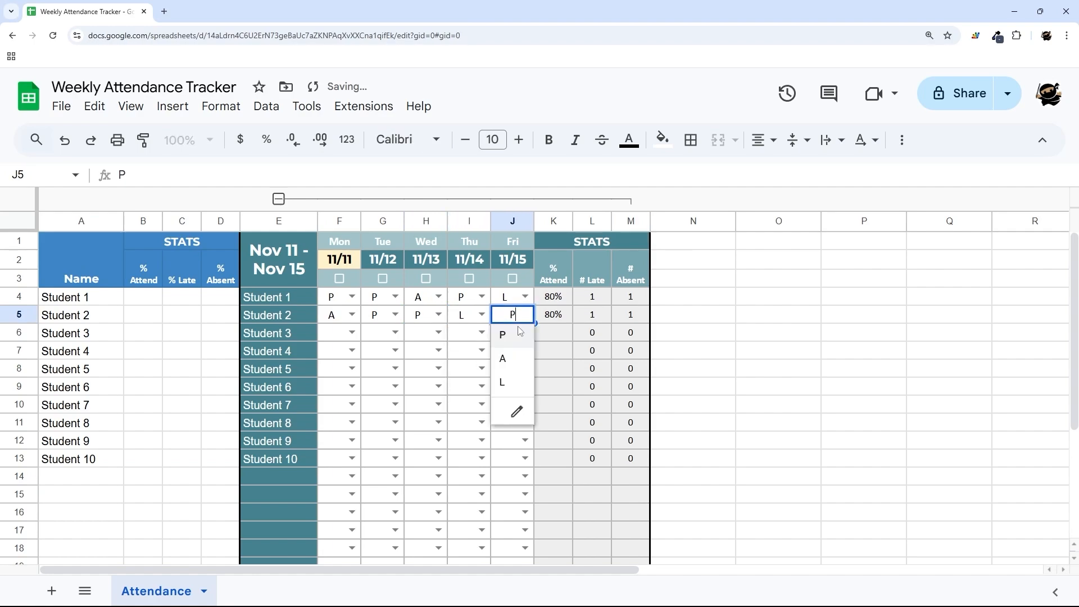
{"action": "left_click", "coordinate": [508, 363]}
{"action": "left_click_drag", "start_coordinate": [562, 320], "coordinate": [629, 316]}
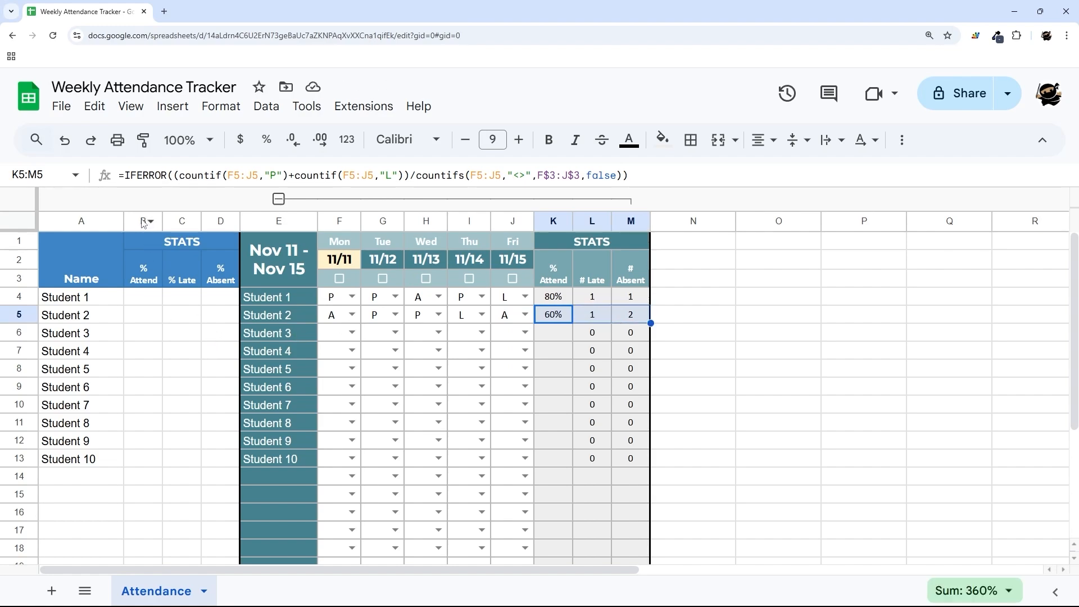
Tick the Friday 11/15 checkbox as a test, try clearing the Friday entries in J4:J5, and undo the clearing
{"action": "left_click_drag", "start_coordinate": [139, 224], "coordinate": [220, 220]}
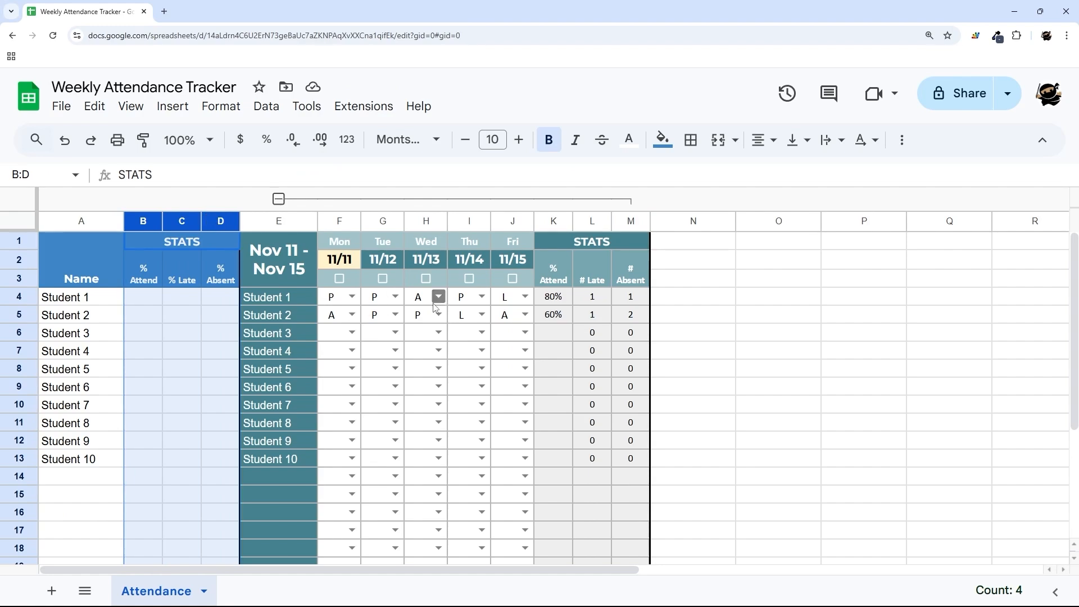
{"action": "left_click", "coordinate": [545, 296]}
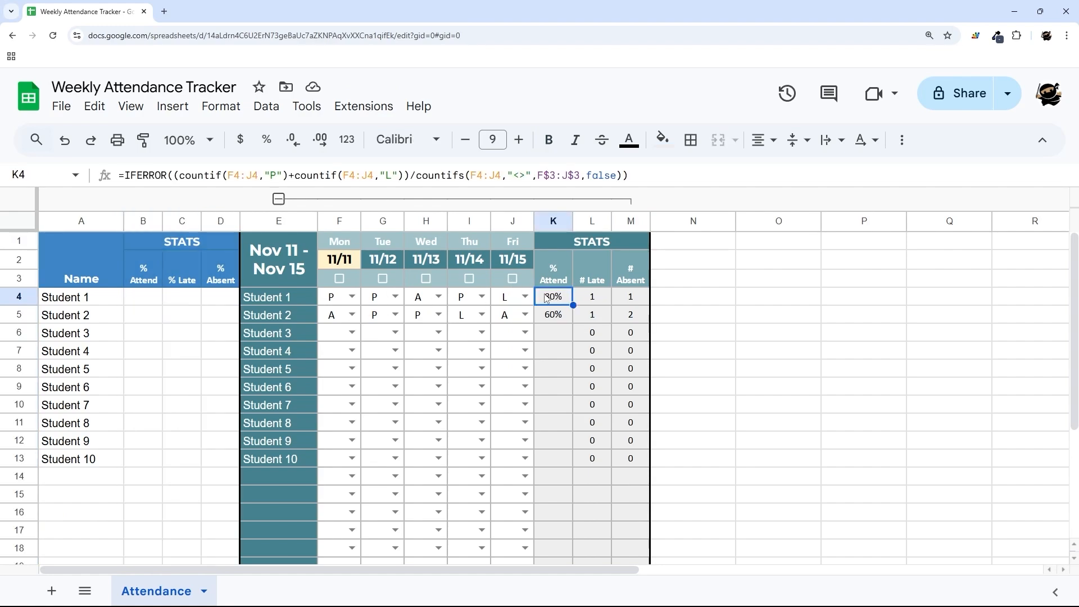
{"action": "left_click", "coordinate": [512, 279]}
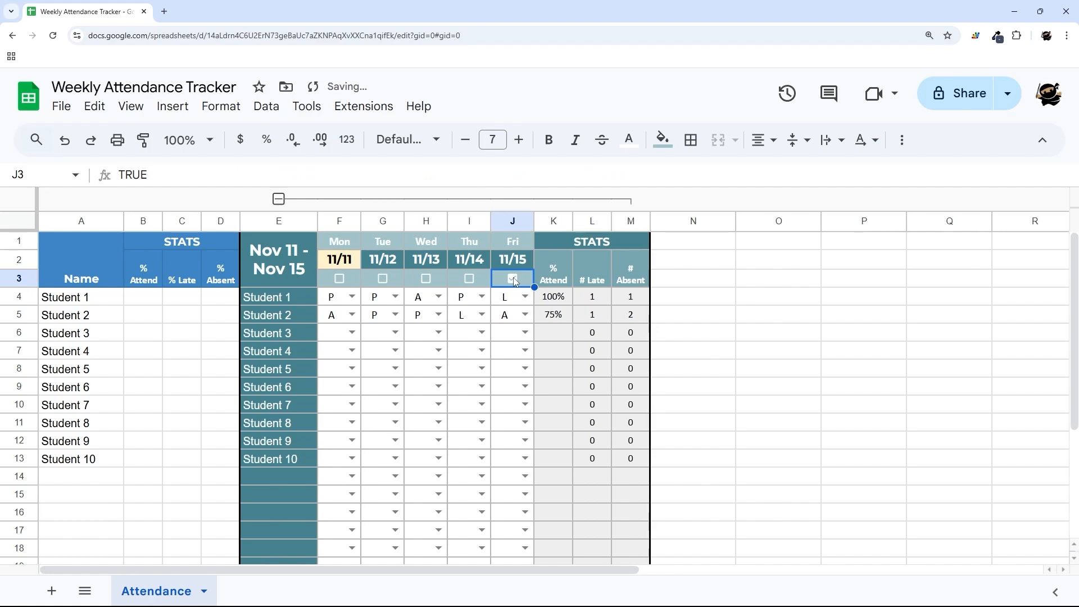
{"action": "left_click_drag", "start_coordinate": [507, 302], "coordinate": [511, 318]}
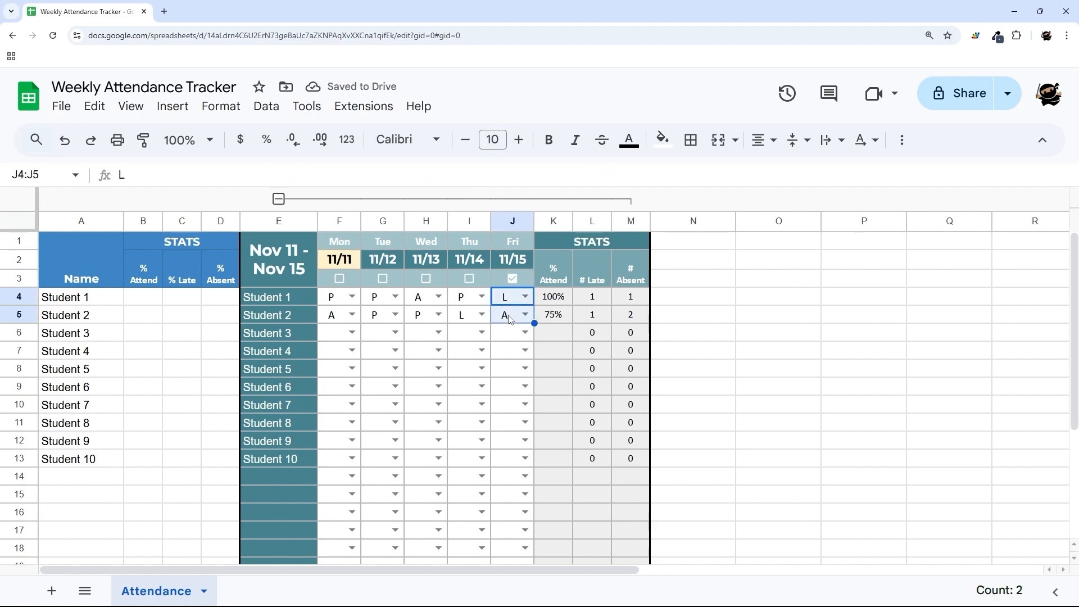
{"action": "key", "text": "Delete"}
{"action": "key", "text": "ctrl+z"}
In the K4 formula, change the "P" COUNTIF to COUNTIFS and add the criterion F$3:J$3,false
{"action": "left_click", "coordinate": [544, 301]}
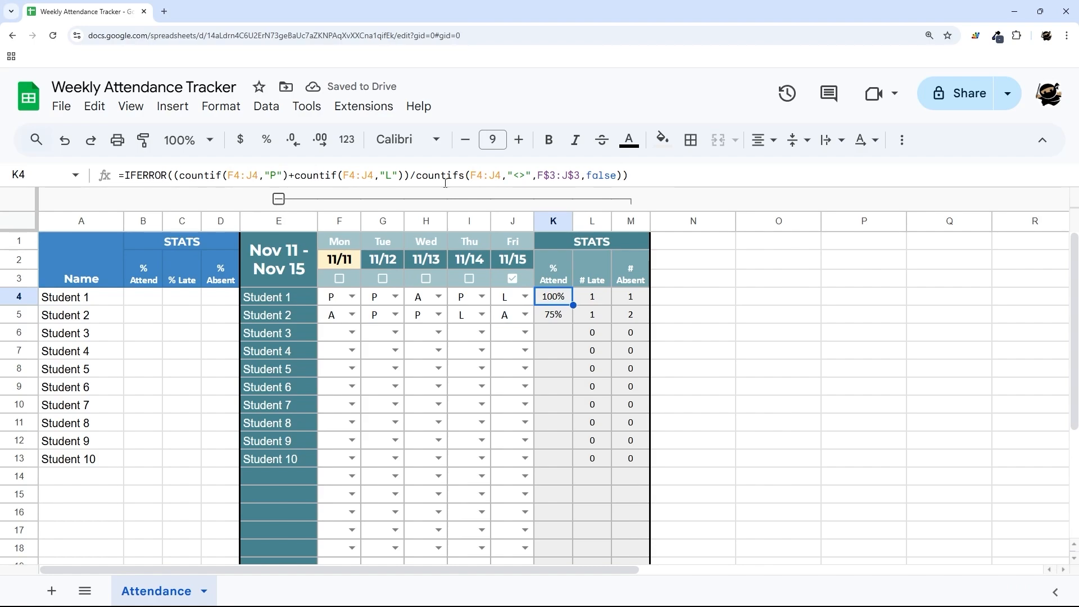
{"action": "left_click_drag", "start_coordinate": [471, 175], "coordinate": [531, 176]}
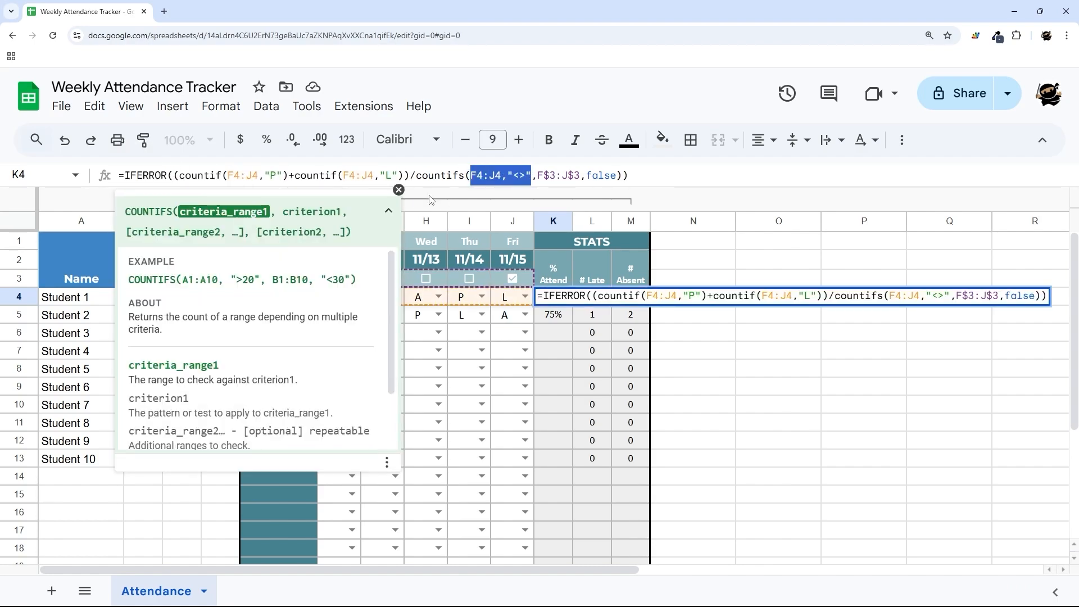
{"action": "left_click_drag", "start_coordinate": [536, 175], "coordinate": [616, 175]}
{"action": "key", "text": "ctrl+c"}
{"action": "left_click", "coordinate": [227, 169]}
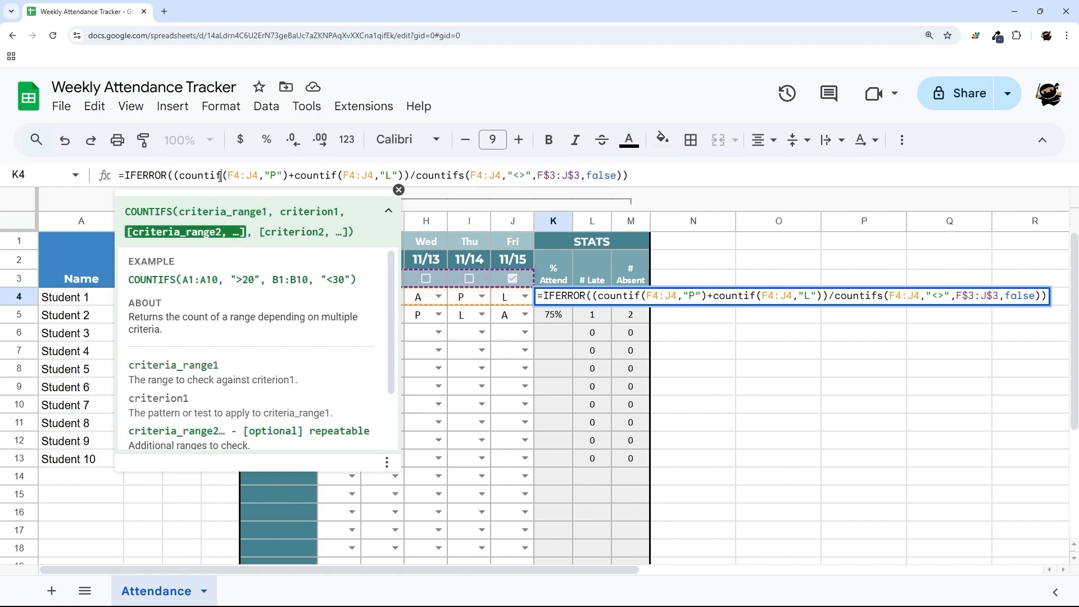
{"action": "type", "text": "s"}
{"action": "left_click", "coordinate": [288, 175]}
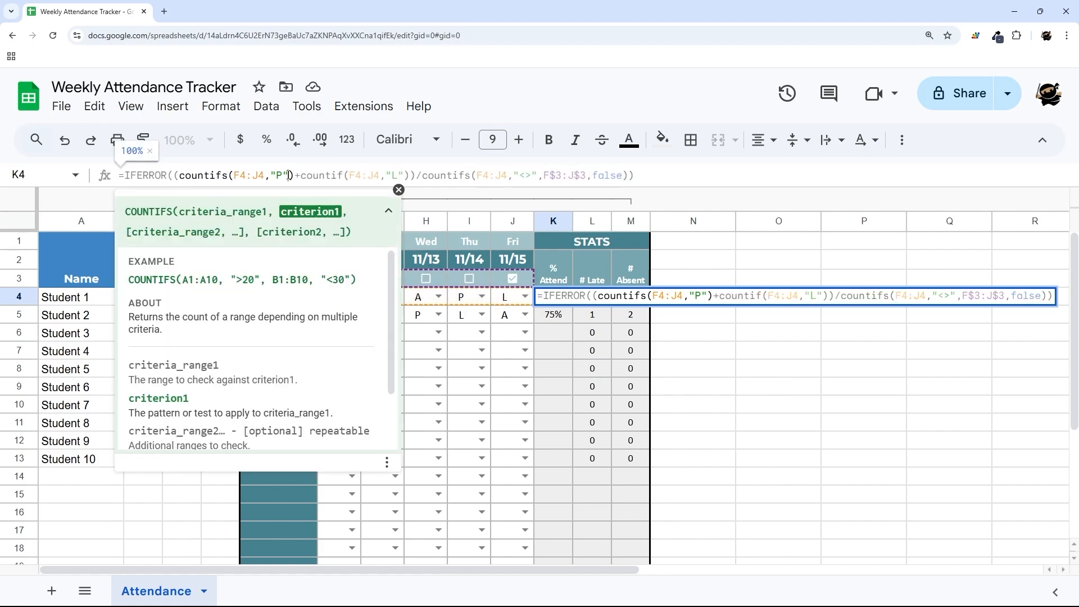
{"action": "type", "text": ","}
{"action": "key", "text": "ctrl+v"}
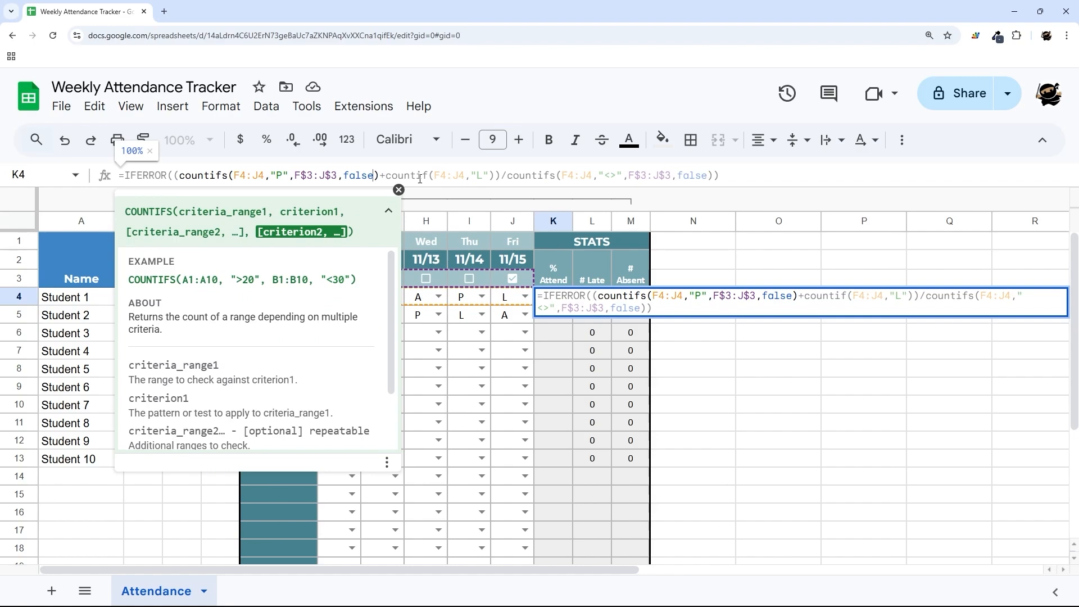
Change the "L" COUNTIF in K4 to COUNTIFS with the same F$3:J$3,false criterion and commit the formula
{"action": "left_click", "coordinate": [429, 175]}
{"action": "type", "text": "s"}
{"action": "left_click", "coordinate": [496, 175]}
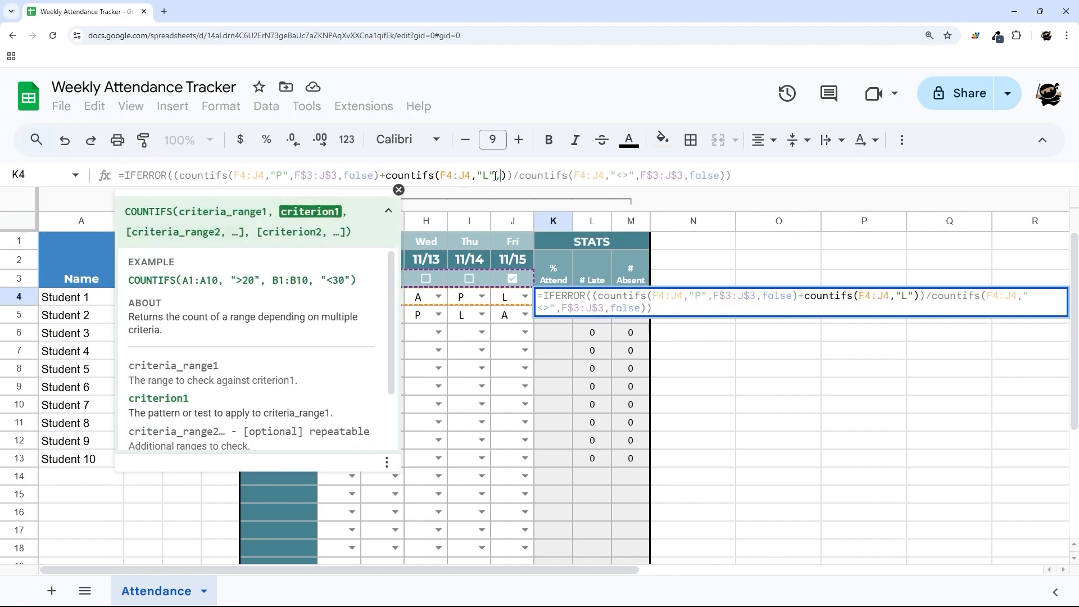
{"action": "type", "text": ","}
{"action": "key", "text": "ctrl+v"}
{"action": "key", "text": "Return"}
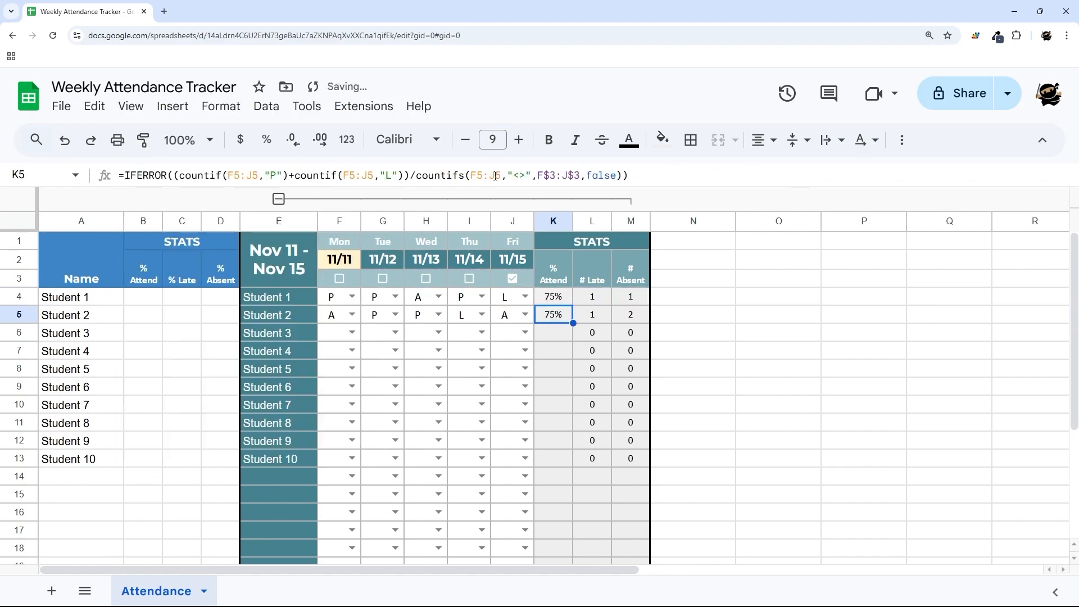
Fill the revised % Attend formula from K4 down to K26
{"action": "left_click", "coordinate": [587, 301]}
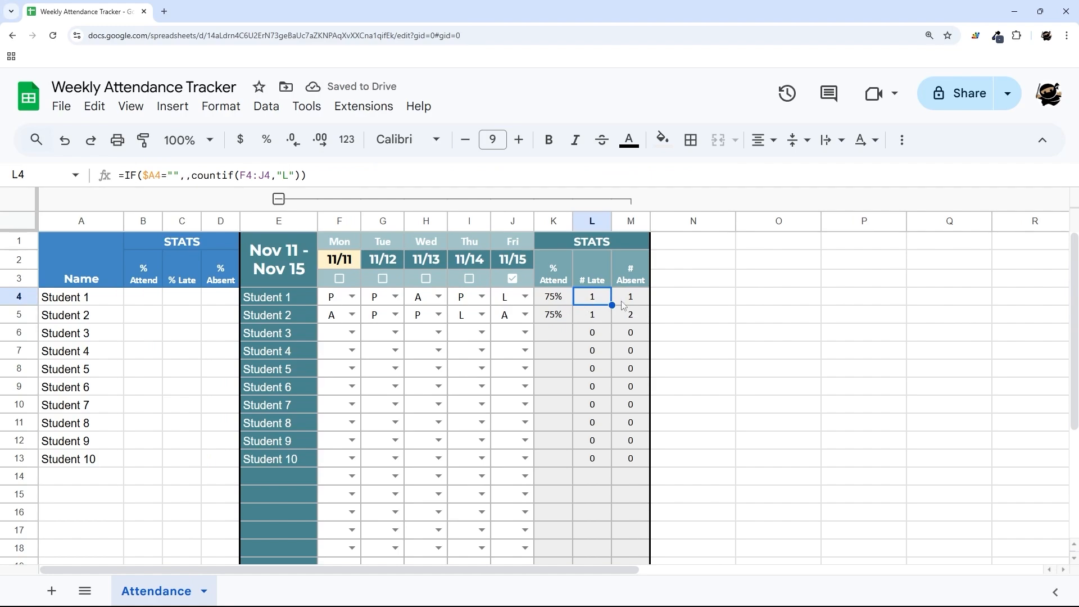
{"action": "left_click", "coordinate": [565, 302]}
{"action": "left_click_drag", "start_coordinate": [573, 305], "coordinate": [558, 536]}
{"action": "scroll", "coordinate": [556, 388], "scroll_direction": "up", "scroll_amount": 4}
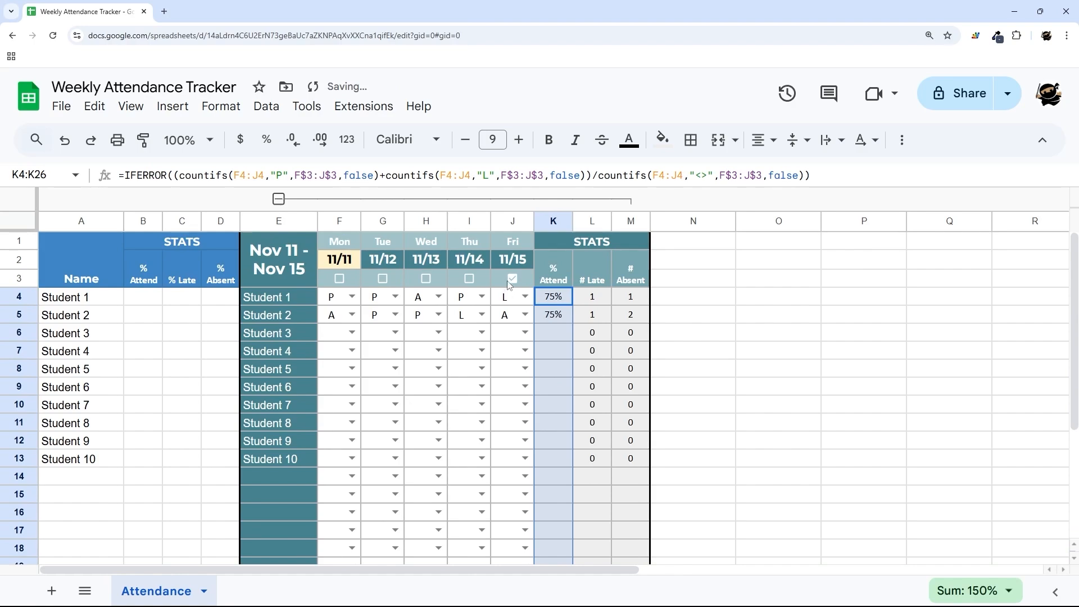
Toggle the Friday 11/15 checkbox in J3 to test the attendance percentages, leaving it unticked
{"action": "left_click", "coordinate": [517, 280]}
{"action": "left_click", "coordinate": [517, 281]}
{"action": "left_click", "coordinate": [518, 280]}
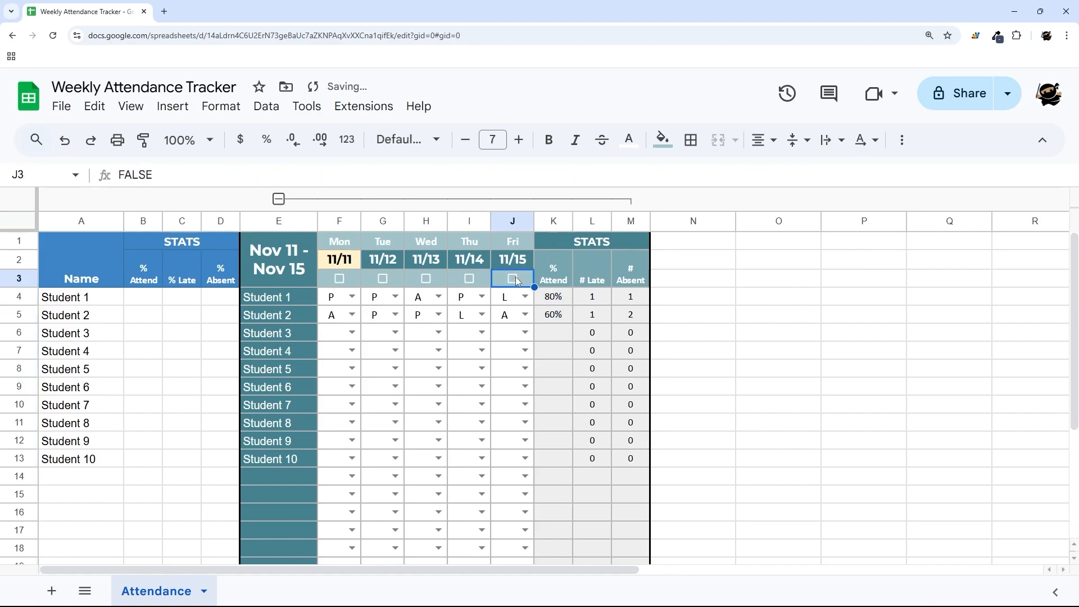
{"action": "left_click", "coordinate": [512, 283]}
{"action": "left_click", "coordinate": [512, 283]}
Copy the % Attend formula text from K4 into B4 under the overall stats and inspect its references
{"action": "left_click", "coordinate": [553, 301]}
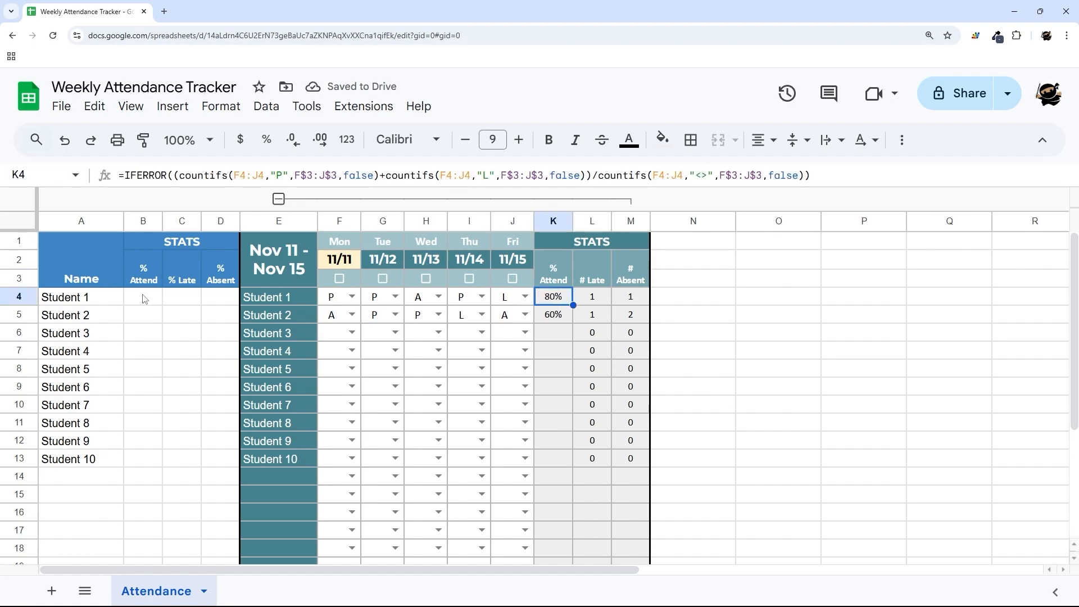
{"action": "left_click", "coordinate": [81, 299]}
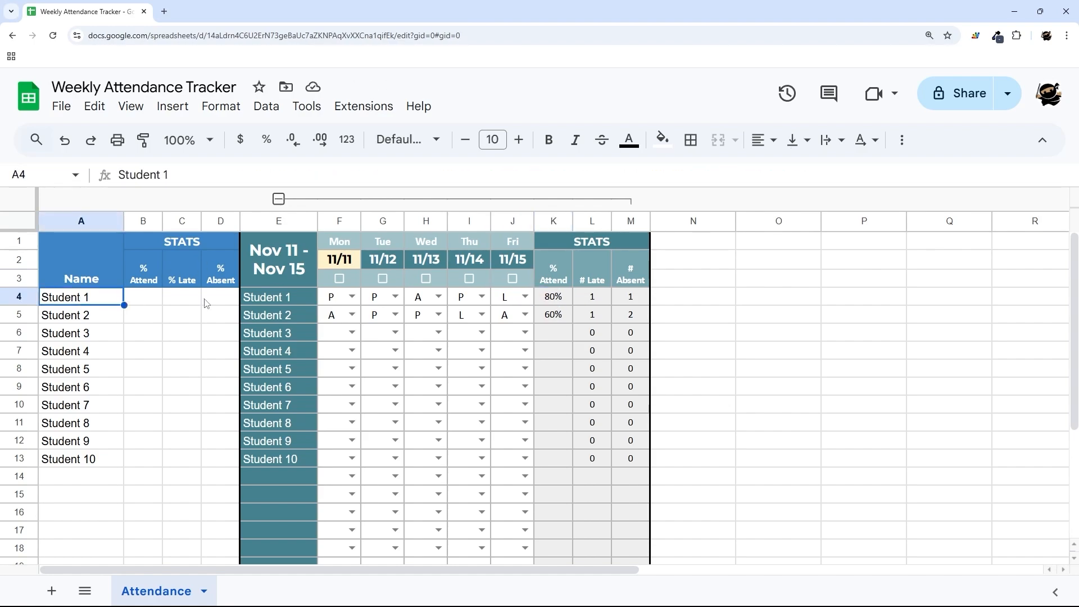
{"action": "left_click", "coordinate": [569, 301]}
{"action": "triple_click", "coordinate": [433, 177]}
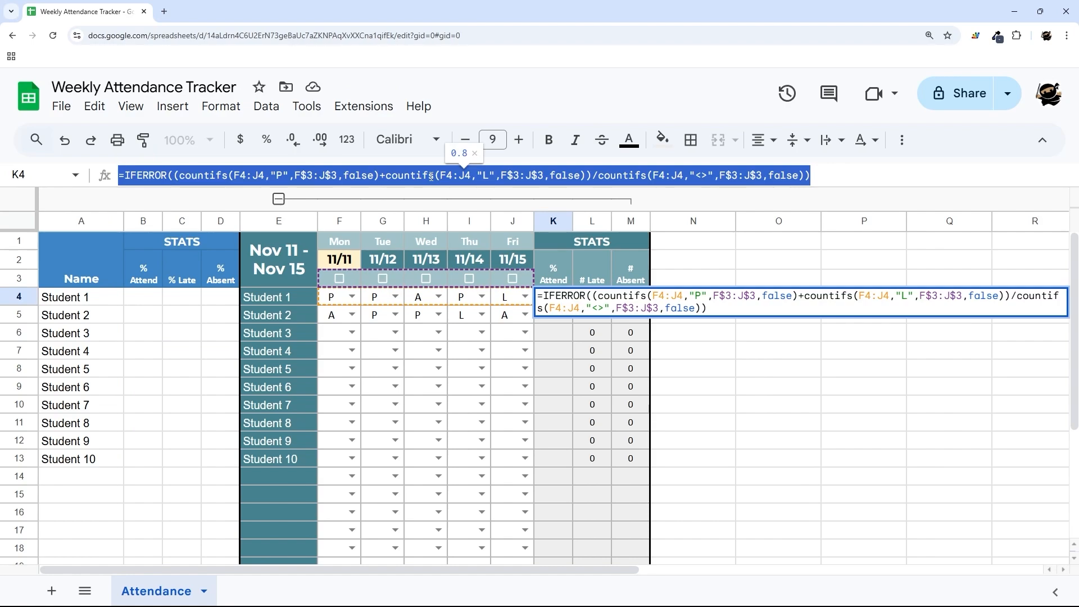
{"action": "key", "text": "ctrl+c"}
{"action": "key", "text": "Escape"}
{"action": "left_click", "coordinate": [143, 298]}
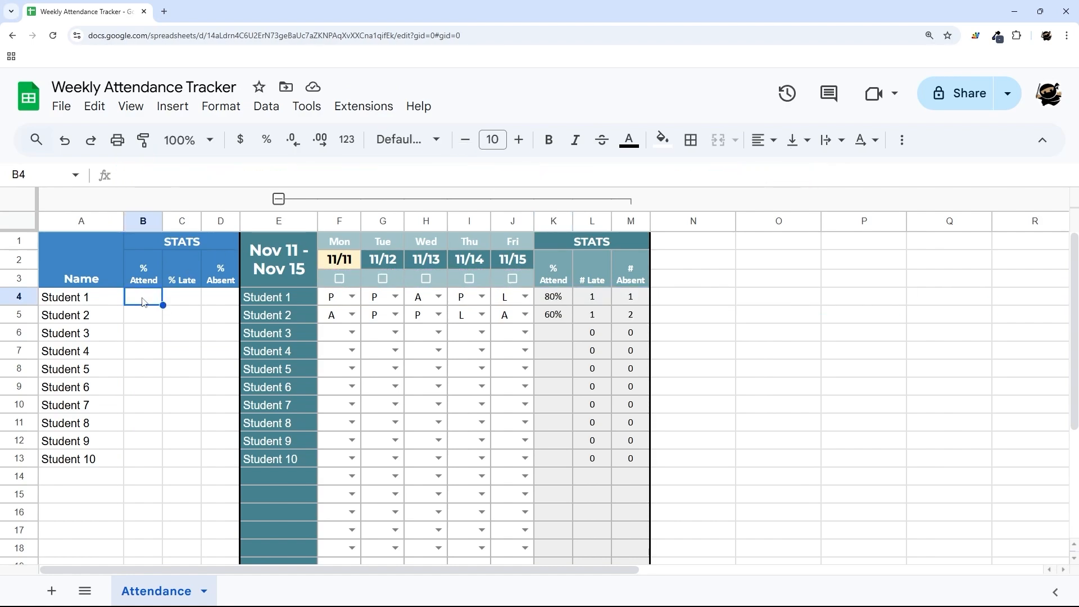
{"action": "double_click", "coordinate": [142, 298]}
{"action": "key", "text": "ctrl+v"}
{"action": "key", "text": "Return"}
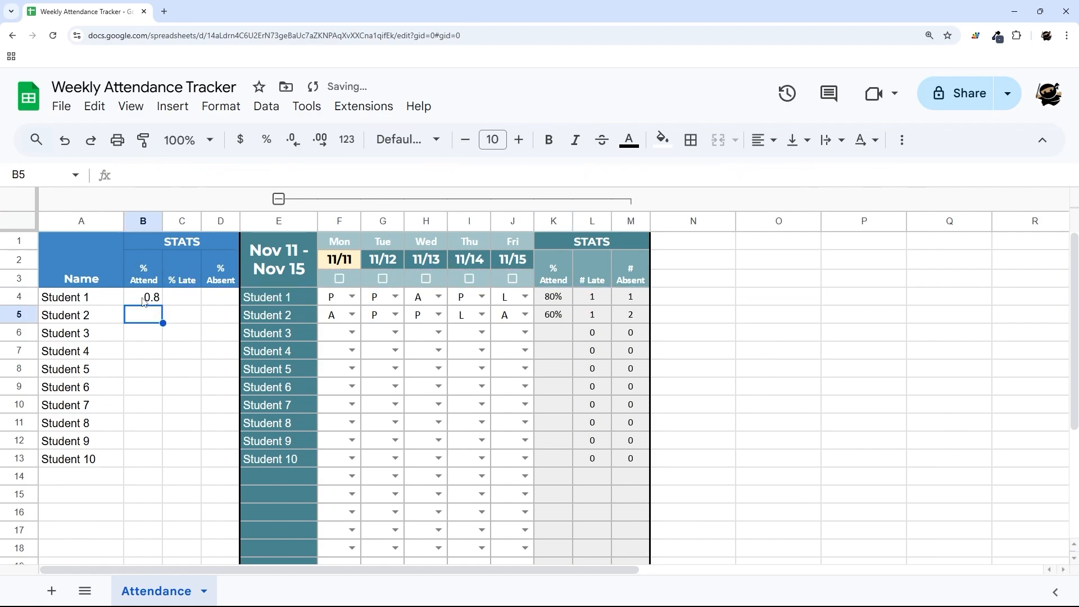
{"action": "left_click", "coordinate": [143, 297]}
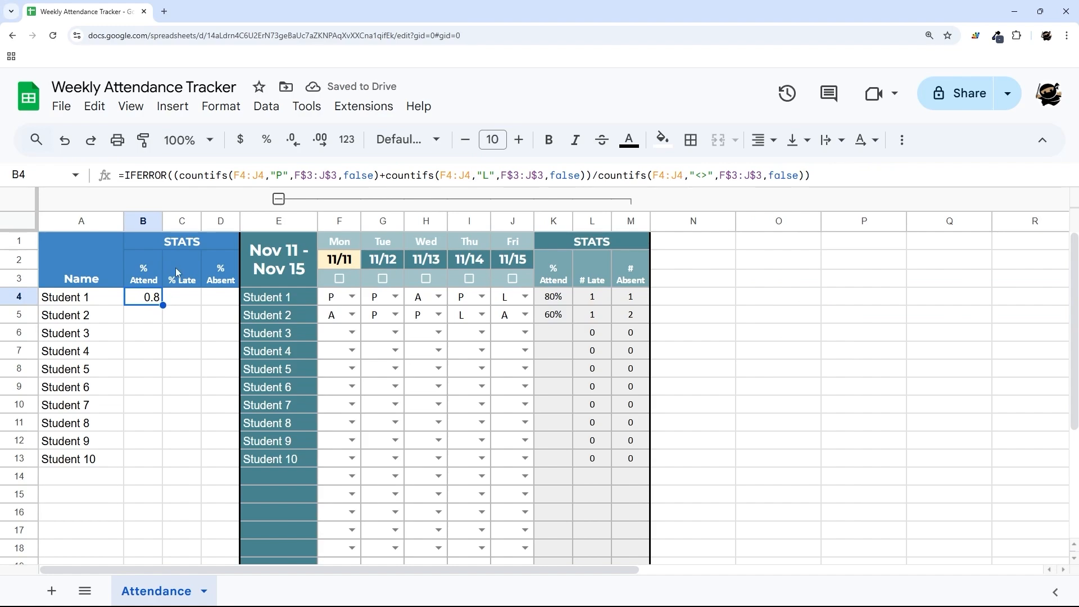
{"action": "left_click", "coordinate": [244, 175]}
{"action": "key", "text": "Escape"}
Try pasting a copy of the week columns E:M starting at column N, and undo the paste
{"action": "left_click_drag", "start_coordinate": [292, 221], "coordinate": [628, 225]}
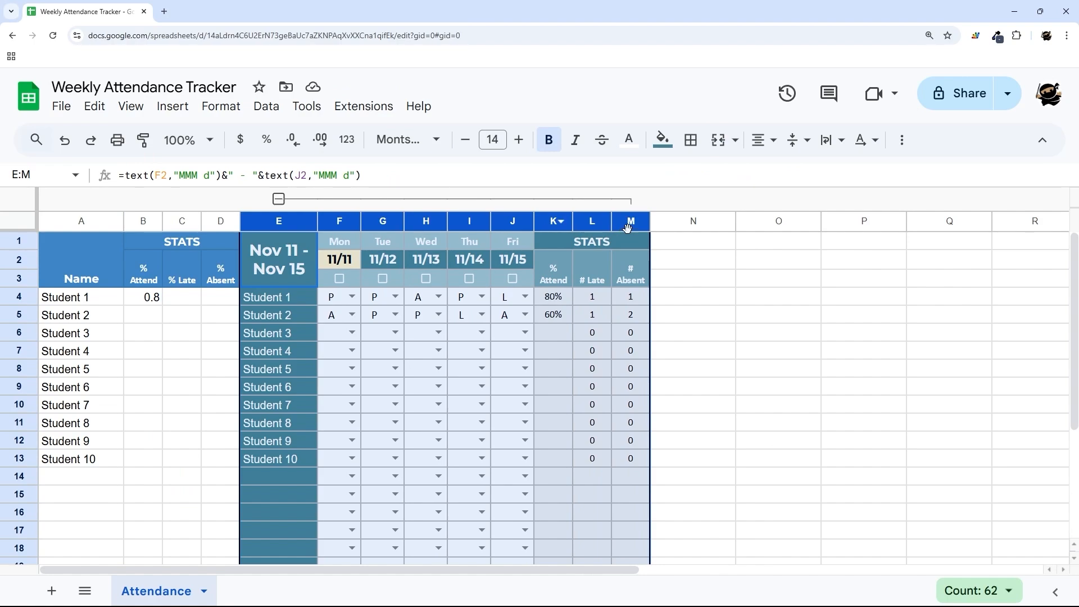
{"action": "key", "text": "ctrl+c"}
{"action": "left_click", "coordinate": [687, 222]}
{"action": "key", "text": "ctrl+v"}
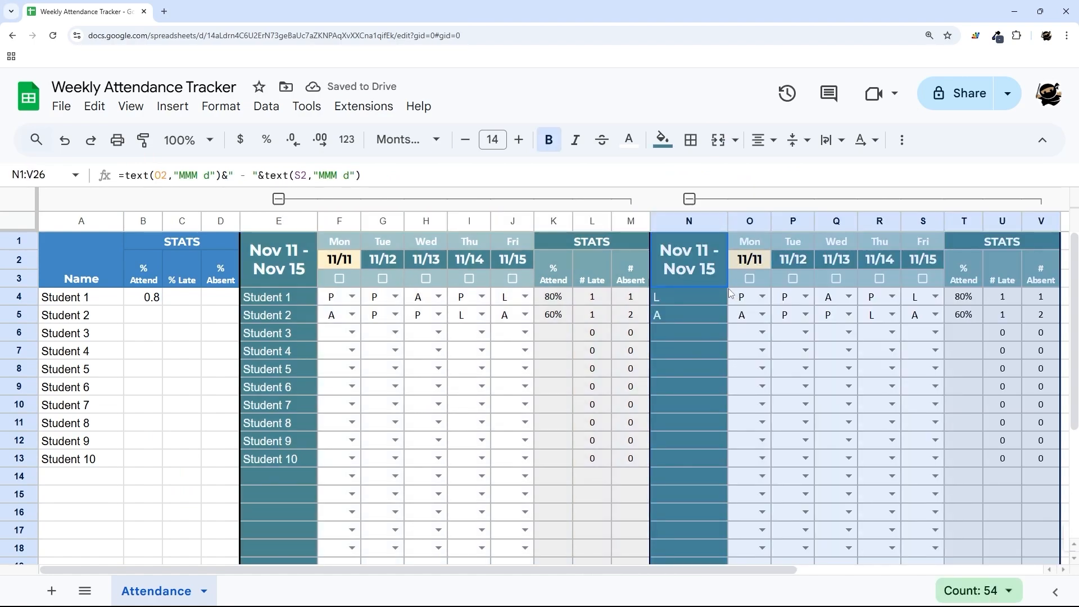
{"action": "key", "text": "ctrl+z"}
Lock the column of the student name reference in E4 by changing the formula to =$A4
{"action": "left_click", "coordinate": [308, 293]}
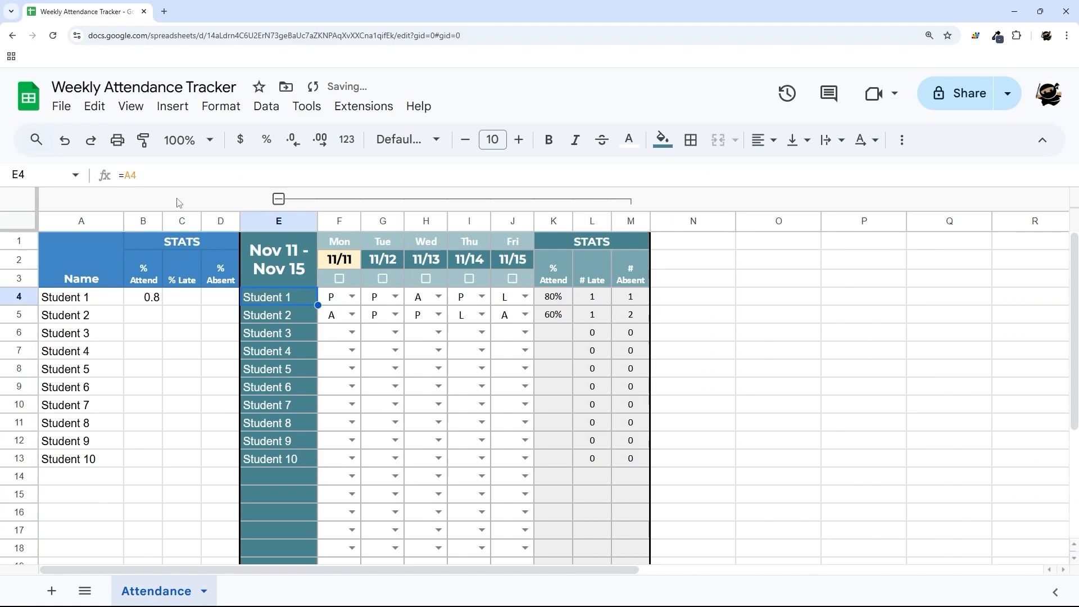
{"action": "left_click", "coordinate": [125, 175]}
{"action": "type", "text": "$"}
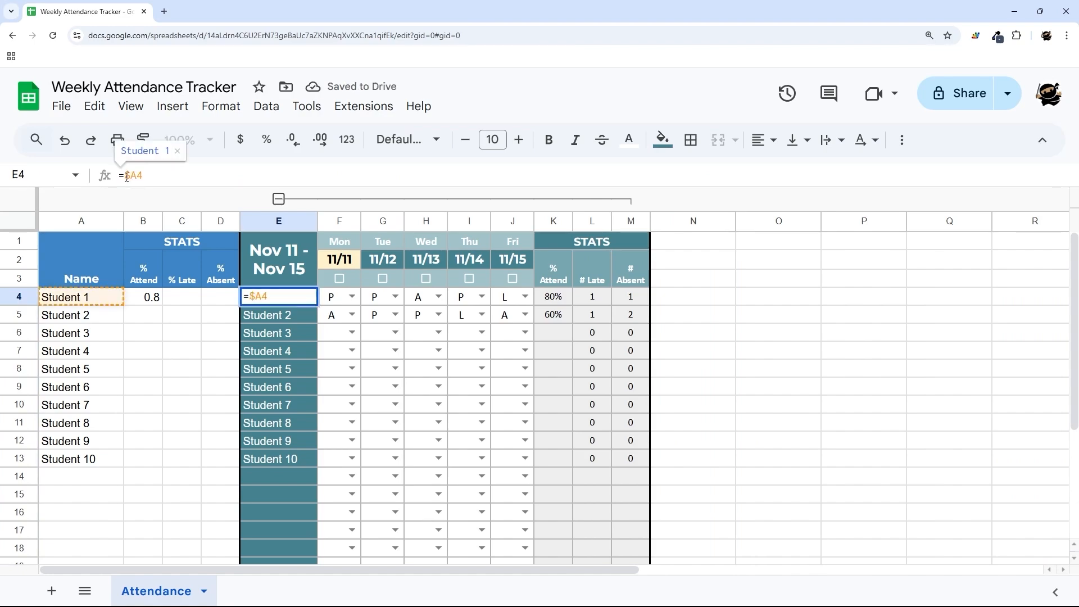
{"action": "key", "text": "Return"}
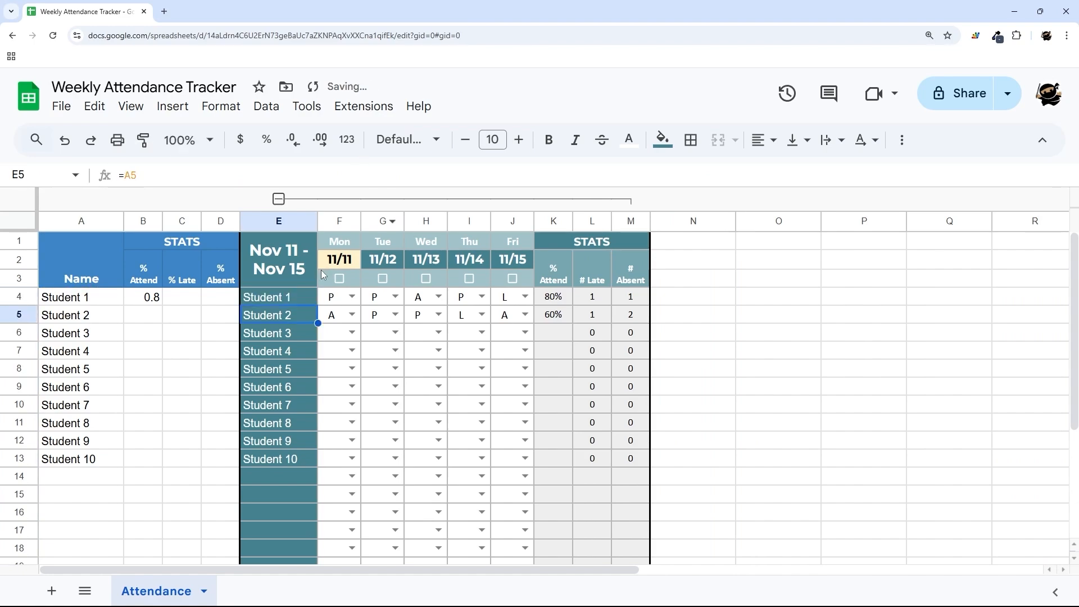
Fill the column-locked student name formula from E4 down the rest of column E
{"action": "left_click", "coordinate": [301, 300]}
{"action": "scroll", "coordinate": [309, 457], "scroll_direction": "down", "scroll_amount": 3}
{"action": "left_click_drag", "start_coordinate": [318, 305], "coordinate": [304, 526]}
{"action": "scroll", "coordinate": [306, 449], "scroll_direction": "up", "scroll_amount": 3}
Try duplicating the week block E:M into the columns starting at N, and undo the paste
{"action": "left_click_drag", "start_coordinate": [278, 221], "coordinate": [632, 220]}
{"action": "left_click", "coordinate": [704, 223]}
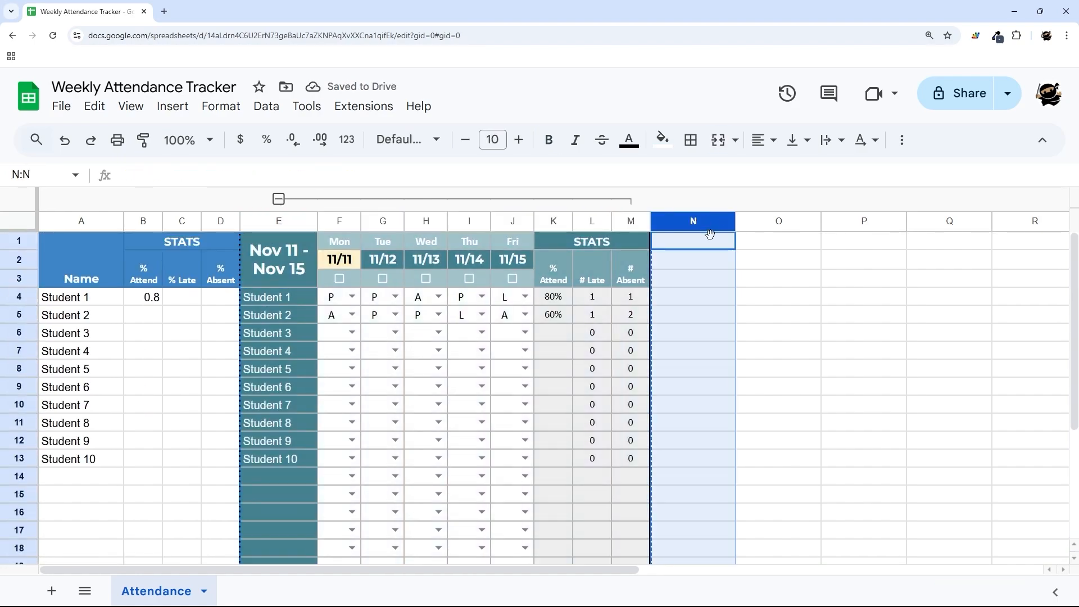
{"action": "key", "text": "ctrl+v"}
{"action": "left_click", "coordinate": [701, 302]}
{"action": "key", "text": "ctrl+z"}
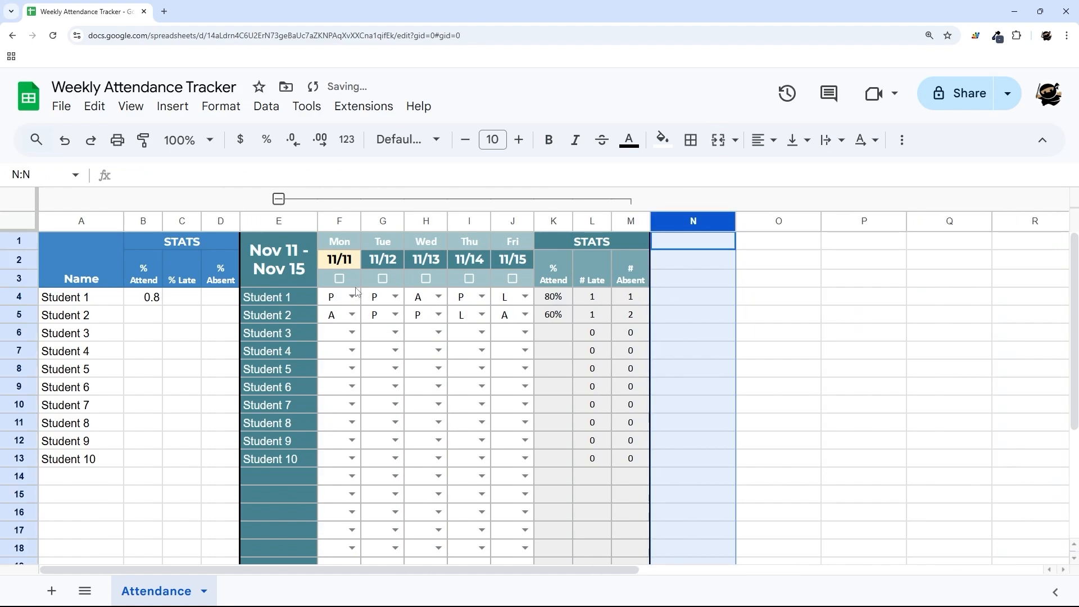
{"action": "left_click", "coordinate": [145, 296]}
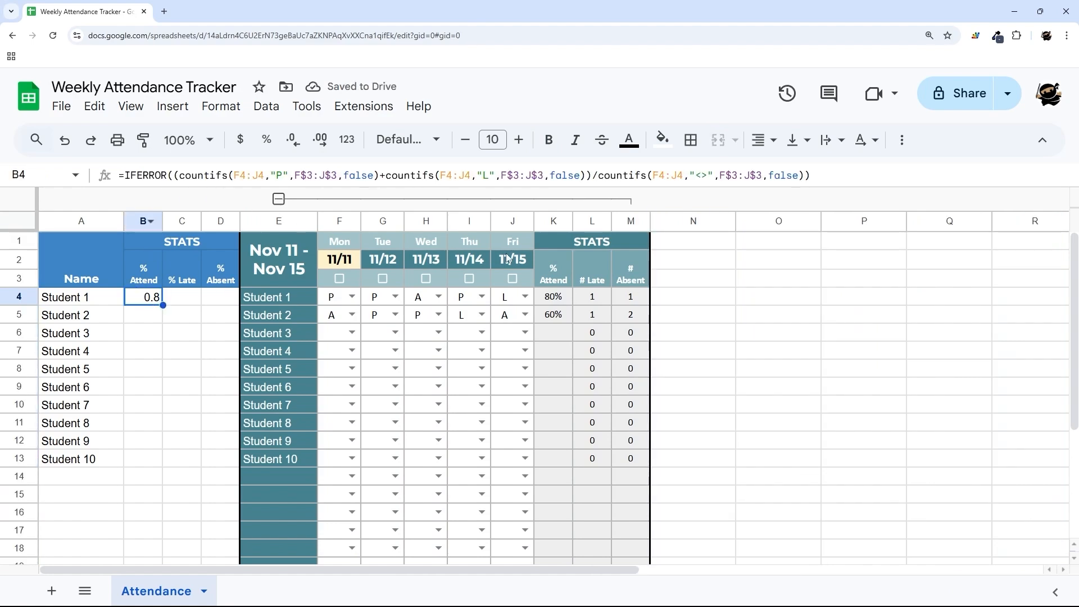
Copy the first week's columns E:M and paste them starting at column N as a second week
{"action": "left_click_drag", "start_coordinate": [261, 225], "coordinate": [625, 225]}
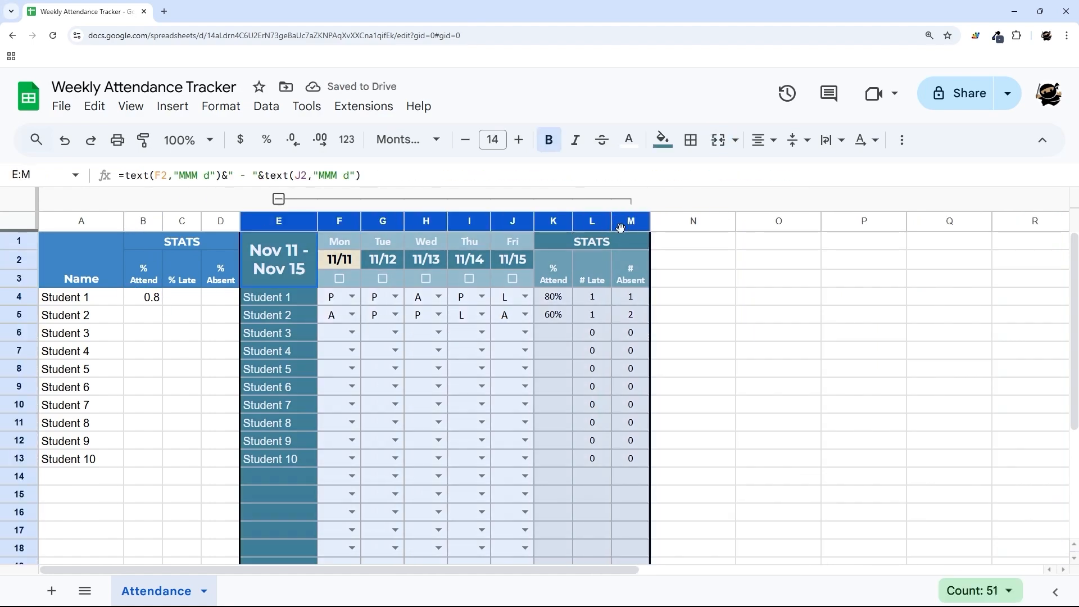
{"action": "key", "text": "ctrl+c"}
{"action": "left_click", "coordinate": [691, 224]}
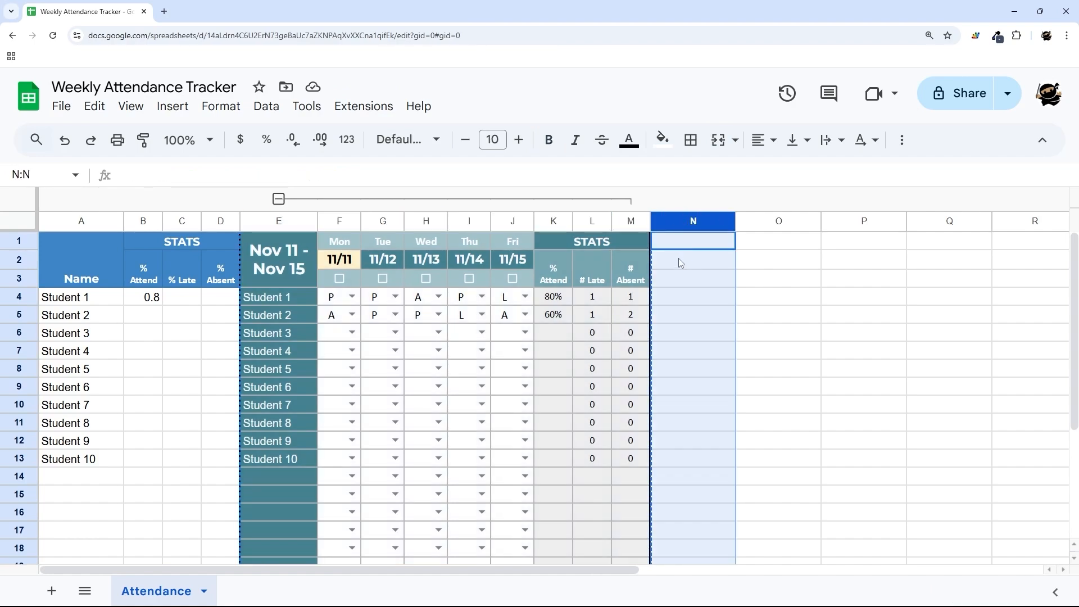
{"action": "key", "text": "ctrl+v"}
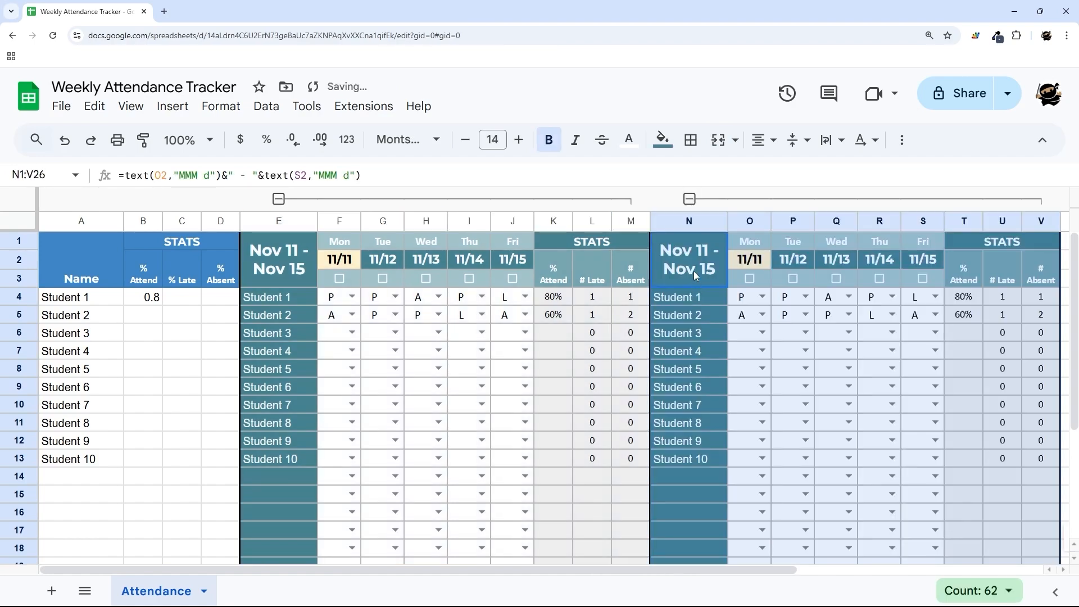
Replace the second week's Monday date in O2 with the formula =J2+1, based on the first week's Friday
{"action": "left_click", "coordinate": [764, 260]}
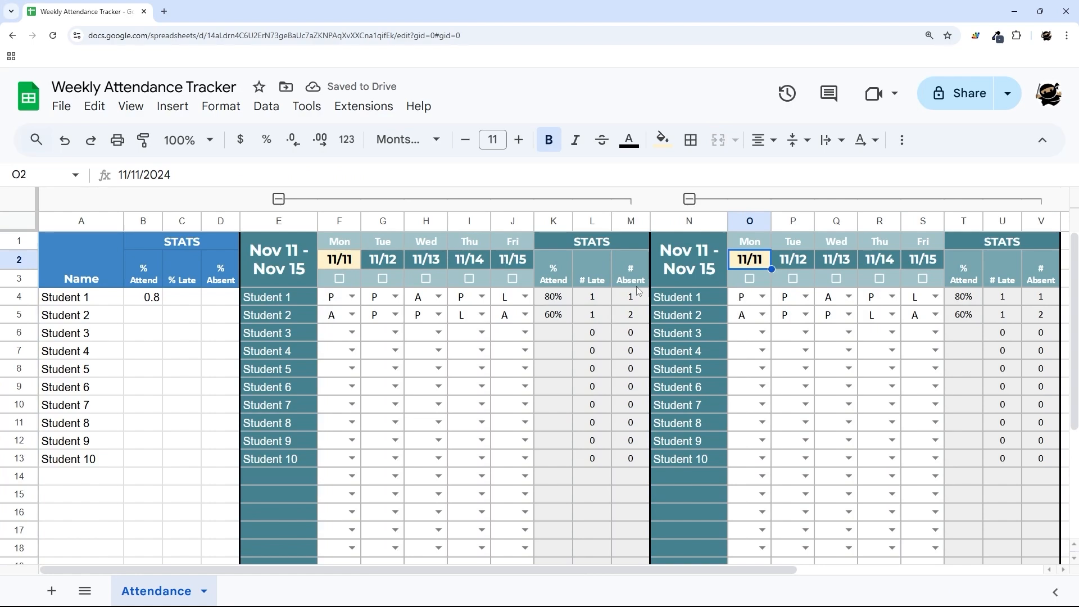
{"action": "left_click", "coordinate": [782, 262]}
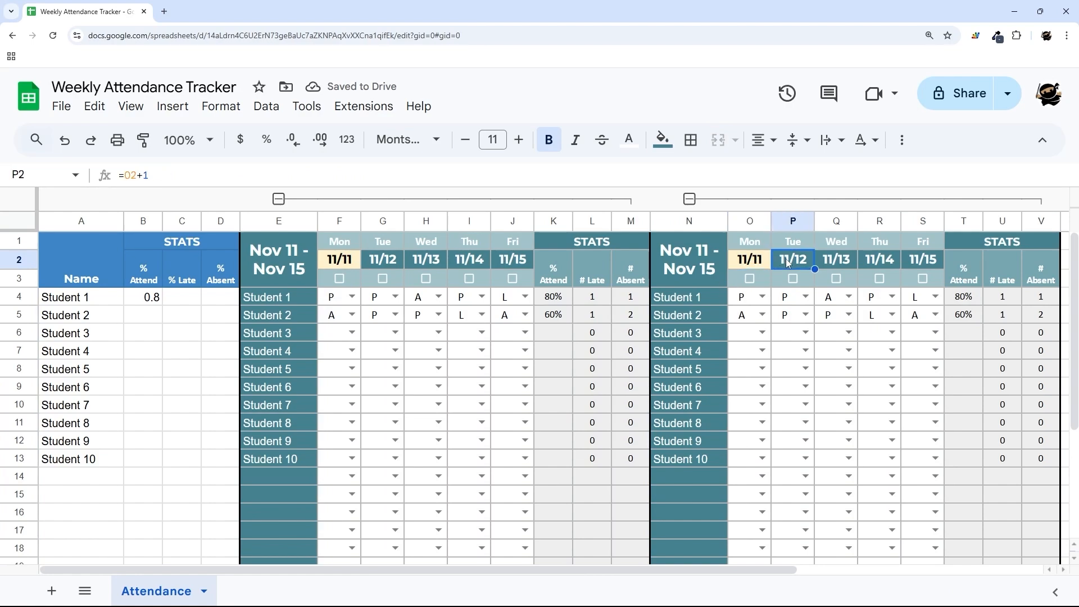
{"action": "left_click", "coordinate": [748, 265]}
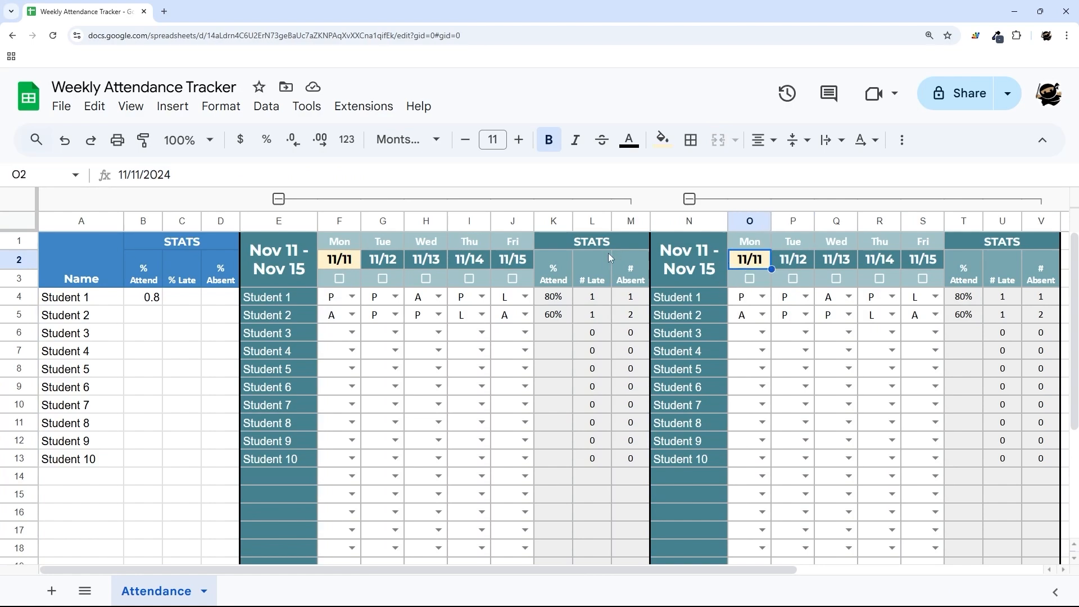
{"action": "type", "text": "="}
{"action": "left_click", "coordinate": [510, 262]}
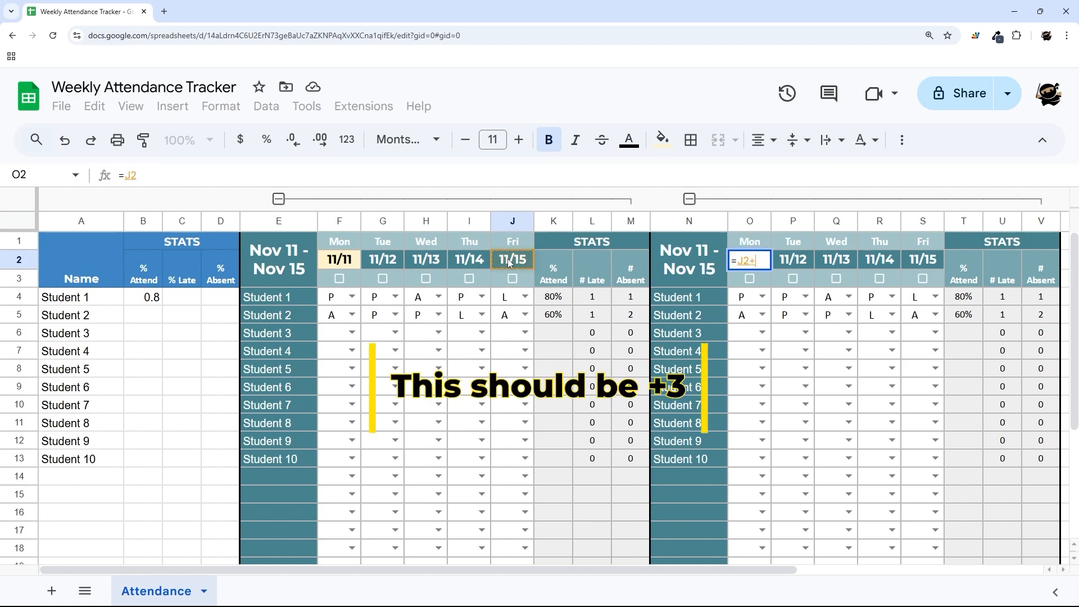
{"action": "type", "text": "+1"}
{"action": "key", "text": "Return"}
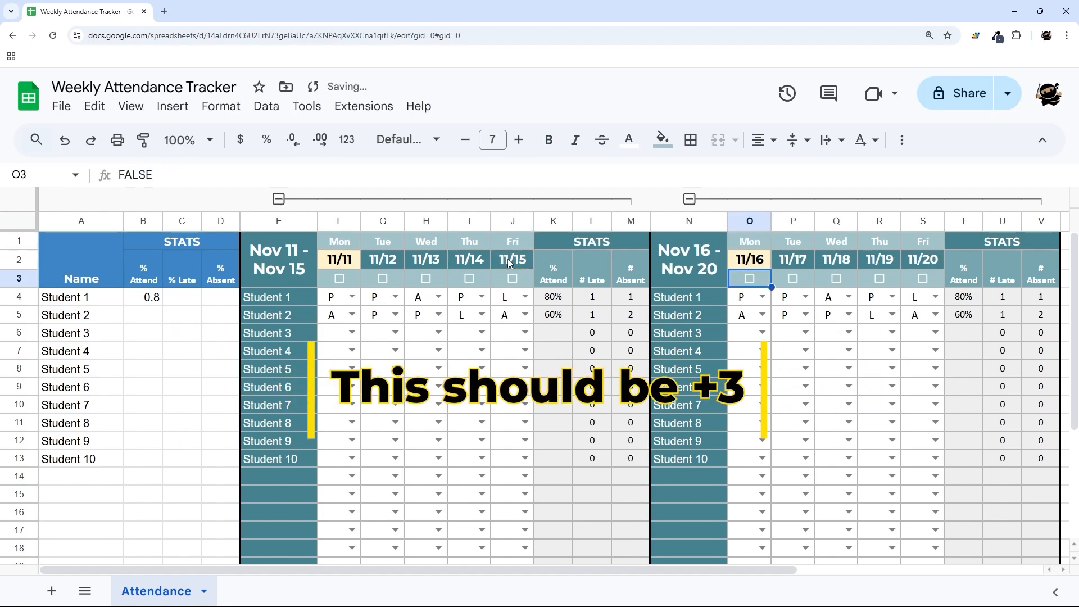
Copy the formatting of the Tuesday date cell P2 onto the Monday date cell O2
{"action": "left_click", "coordinate": [804, 259]}
{"action": "left_click", "coordinate": [144, 140]}
{"action": "left_click", "coordinate": [758, 260]}
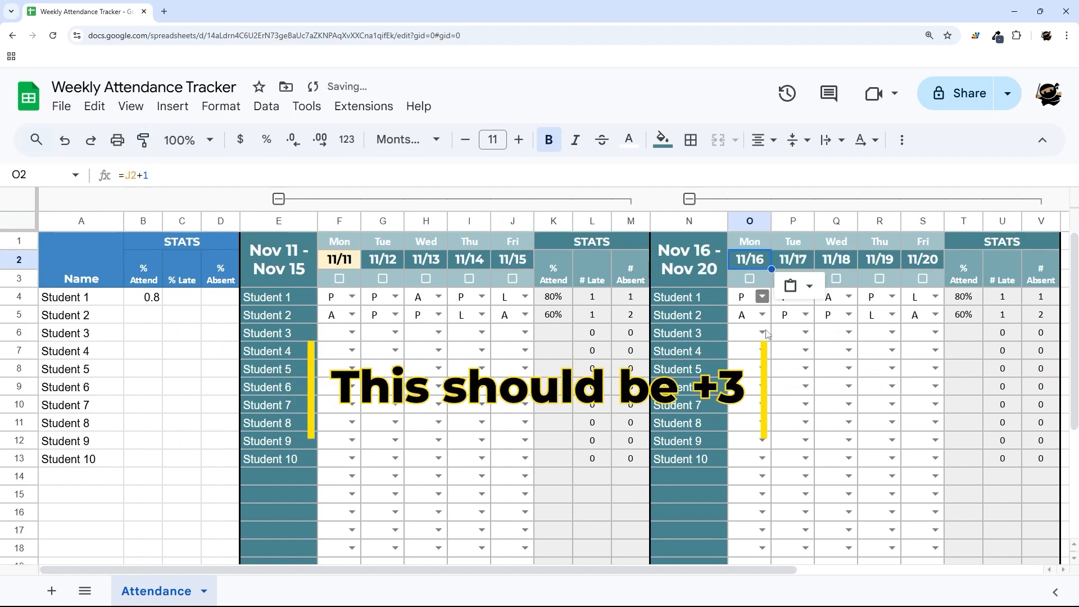
Copy the second week's columns N:V and paste them starting at column W as a third week
{"action": "left_click_drag", "start_coordinate": [714, 570], "coordinate": [907, 573]}
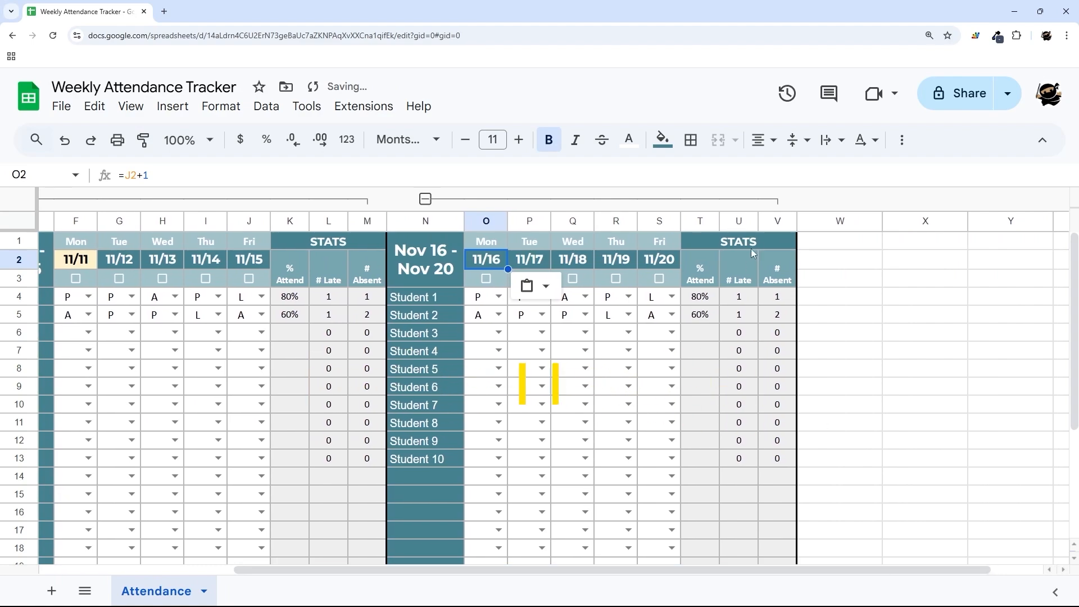
{"action": "left_click_drag", "start_coordinate": [777, 221], "coordinate": [436, 243]}
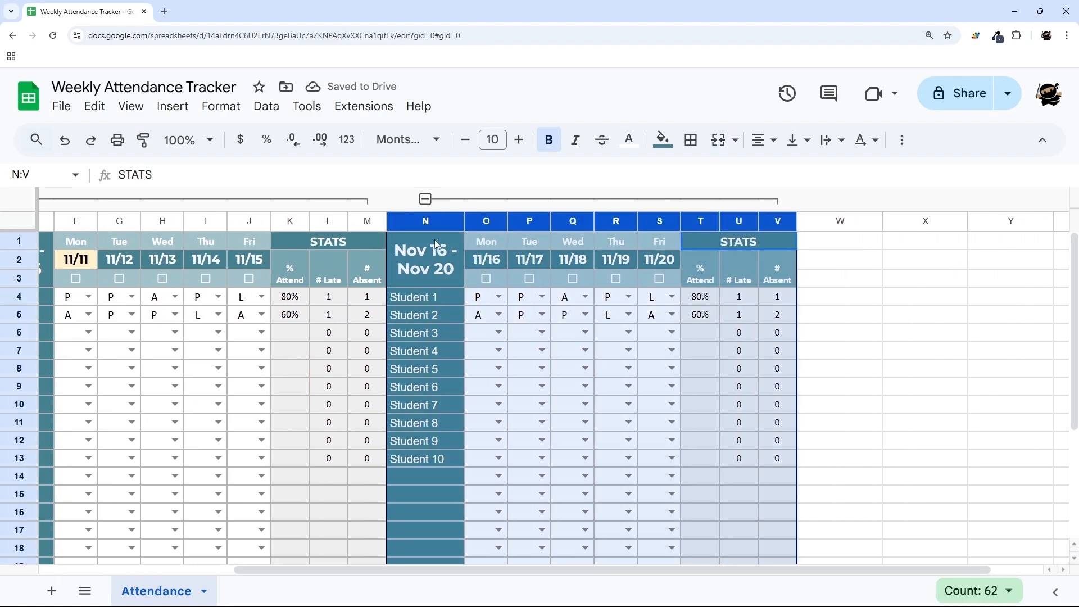
{"action": "key", "text": "ctrl+c"}
{"action": "left_click", "coordinate": [839, 224]}
{"action": "key", "text": "ctrl+v"}
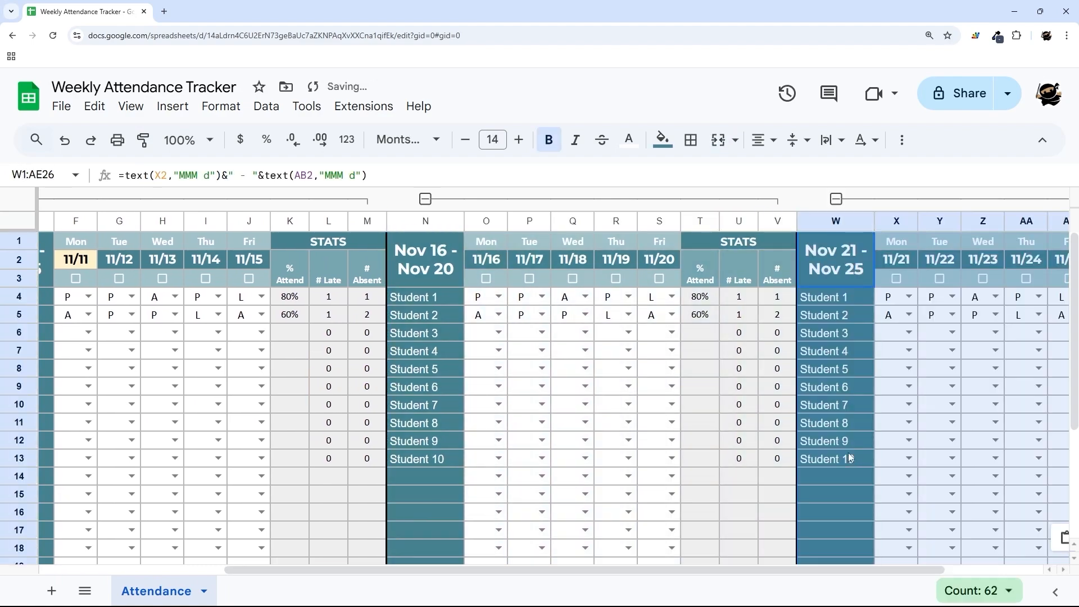
{"action": "left_click_drag", "start_coordinate": [794, 568], "coordinate": [890, 569]}
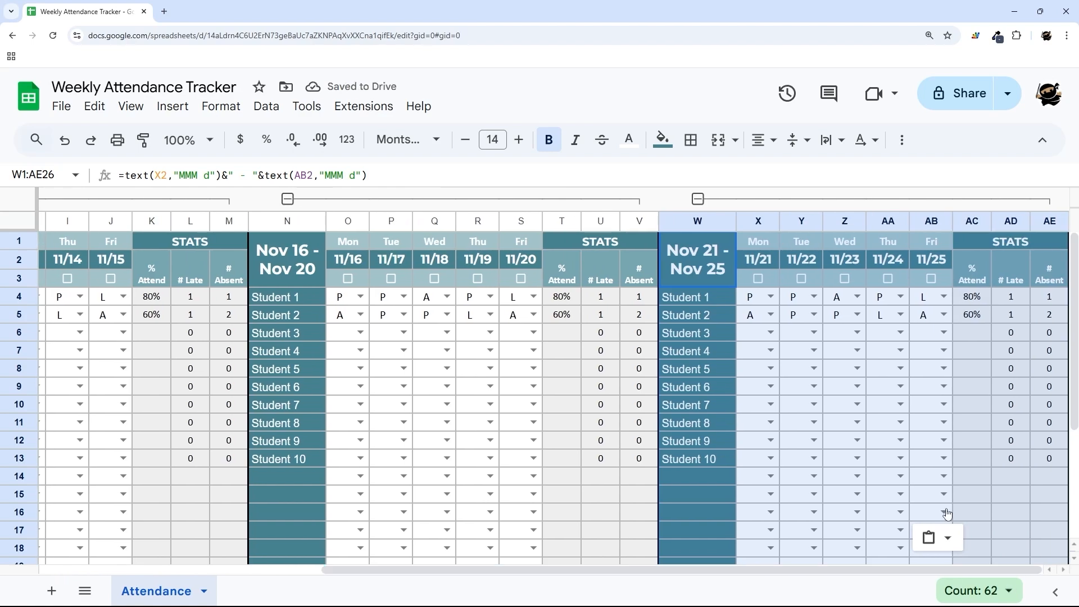
Insert nine blank columns directly after the third week's columns W:AE
{"action": "left_click", "coordinate": [715, 262]}
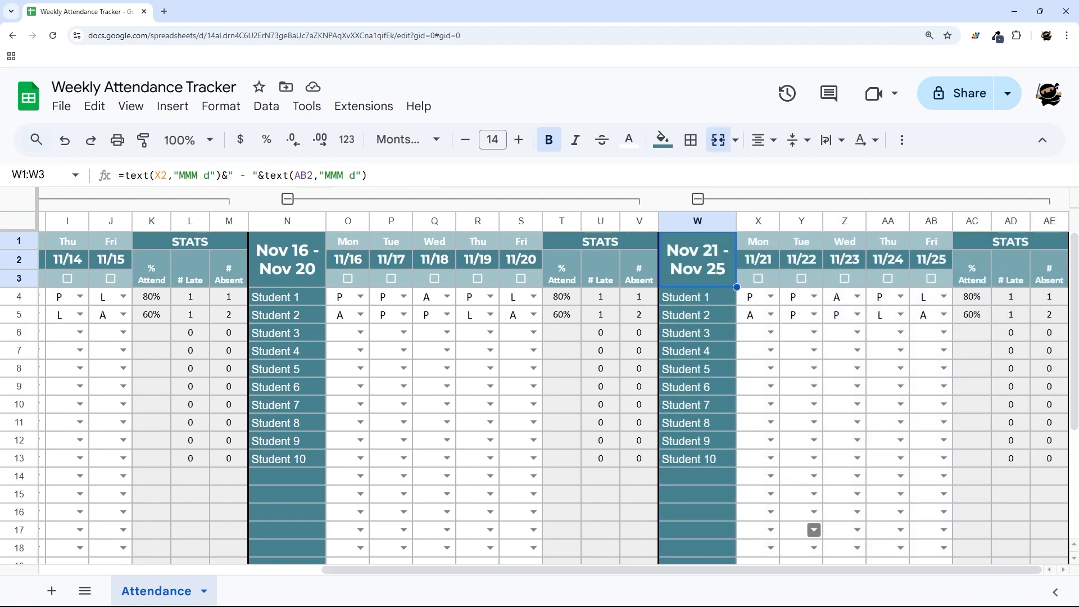
{"action": "left_click", "coordinate": [1051, 220]}
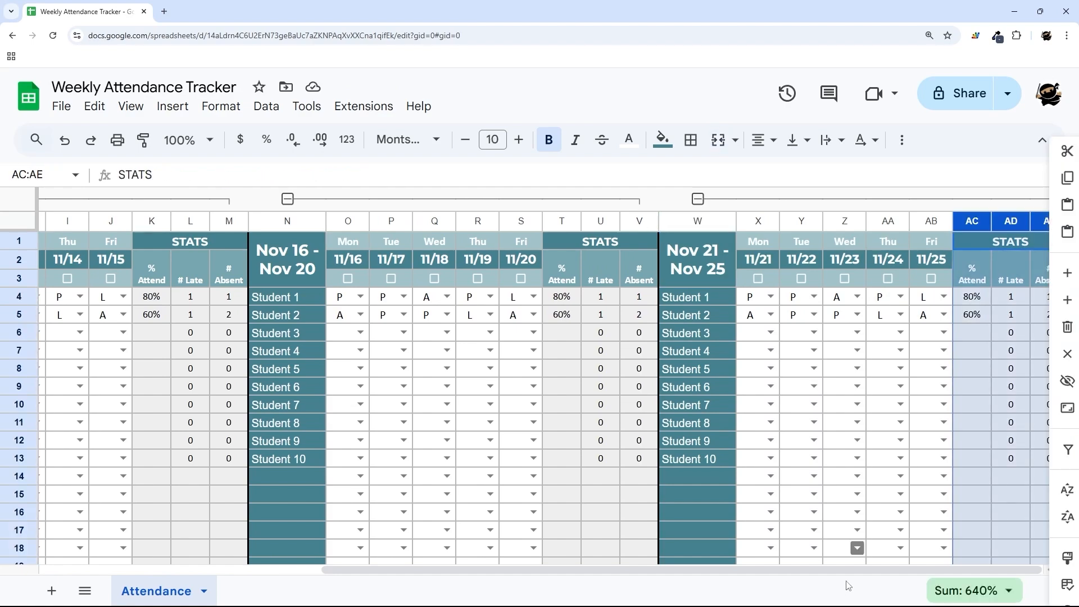
{"action": "left_click", "coordinate": [800, 531]}
{"action": "left_click_drag", "start_coordinate": [794, 568], "coordinate": [955, 578]}
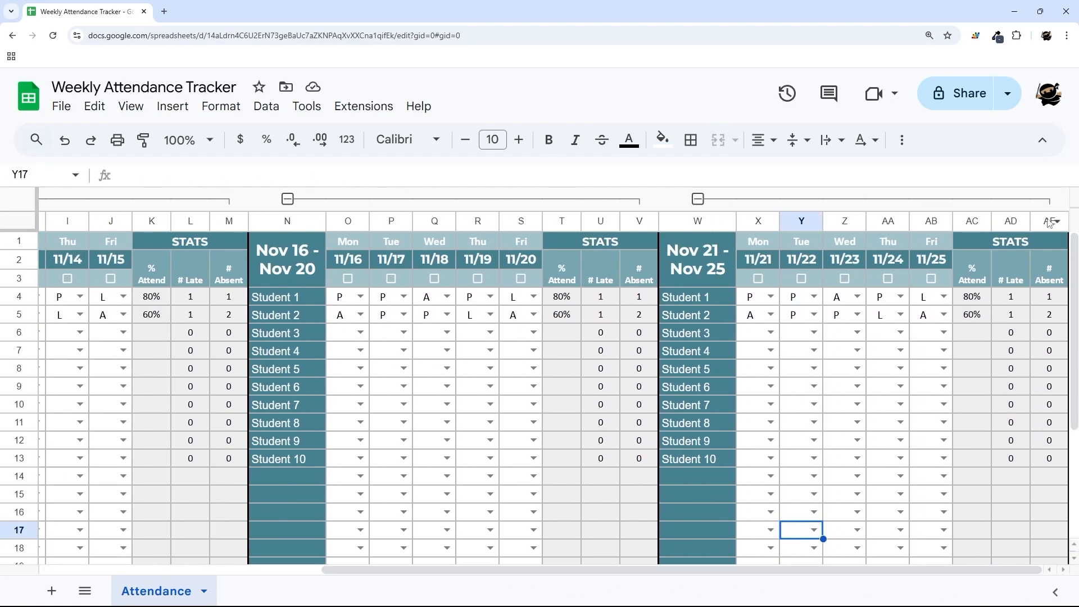
{"action": "left_click_drag", "start_coordinate": [1050, 222], "coordinate": [696, 222]}
{"action": "right_click", "coordinate": [695, 221]}
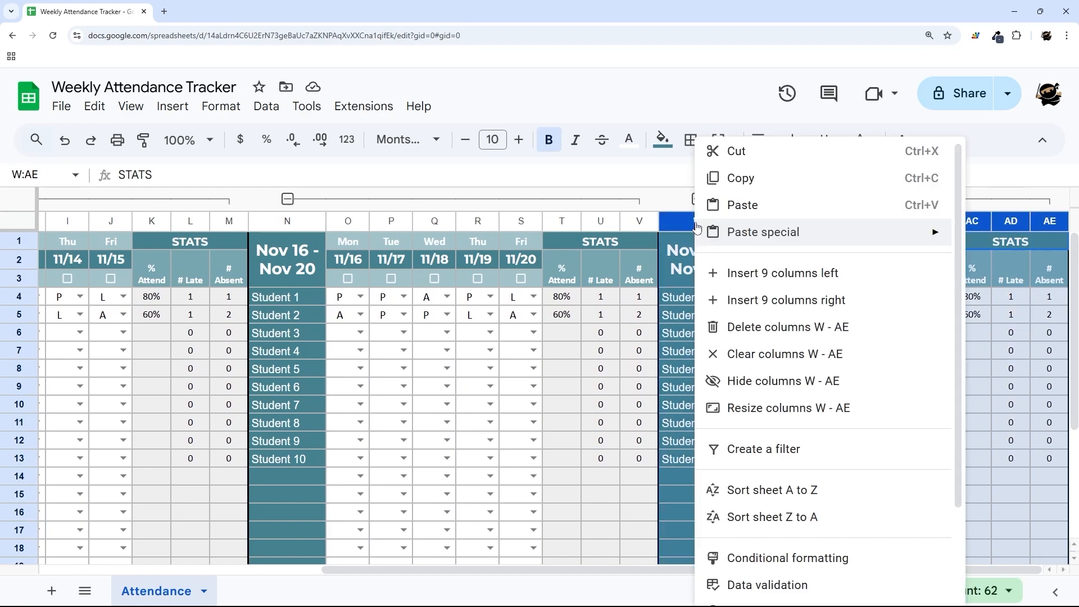
{"action": "left_click", "coordinate": [751, 298]}
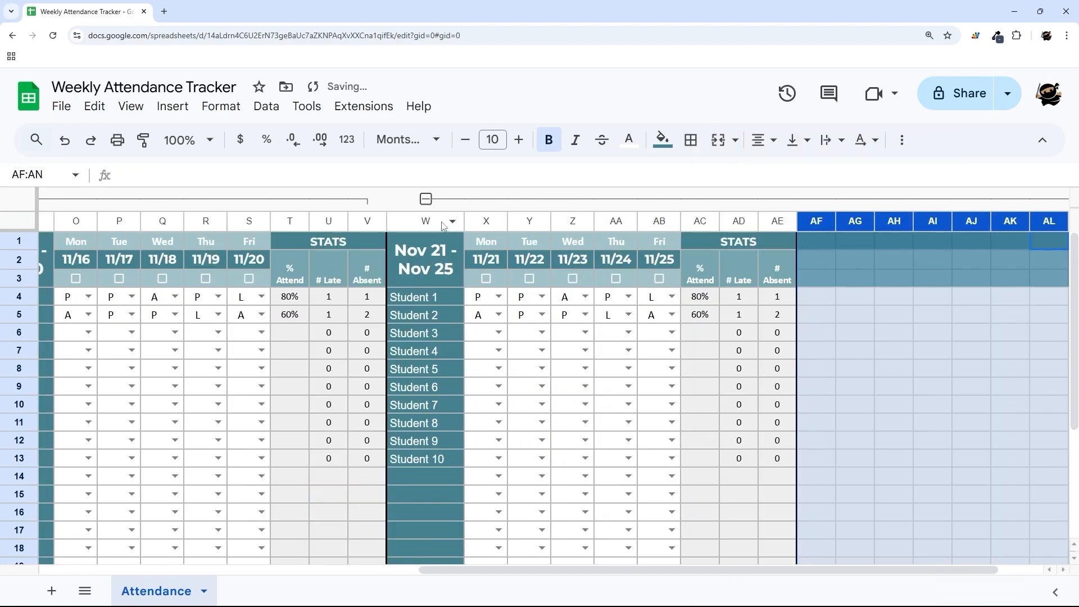
Copy the third week's columns W:AE into the new columns starting at AF as a fourth week
{"action": "left_click_drag", "start_coordinate": [433, 222], "coordinate": [781, 222]}
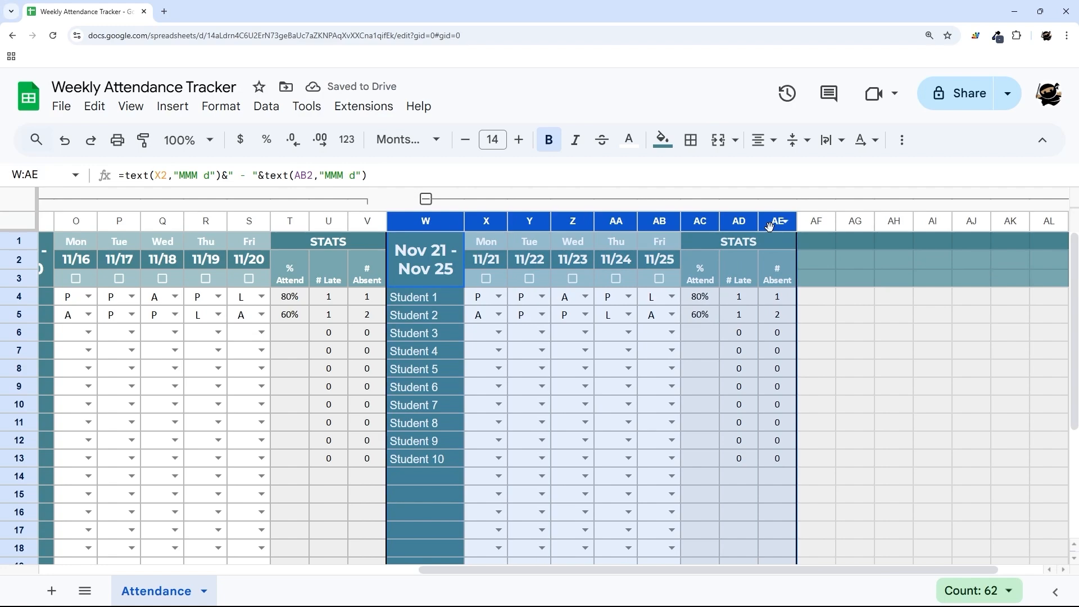
{"action": "left_click", "coordinate": [813, 221]}
{"action": "key", "text": "ctrl+v"}
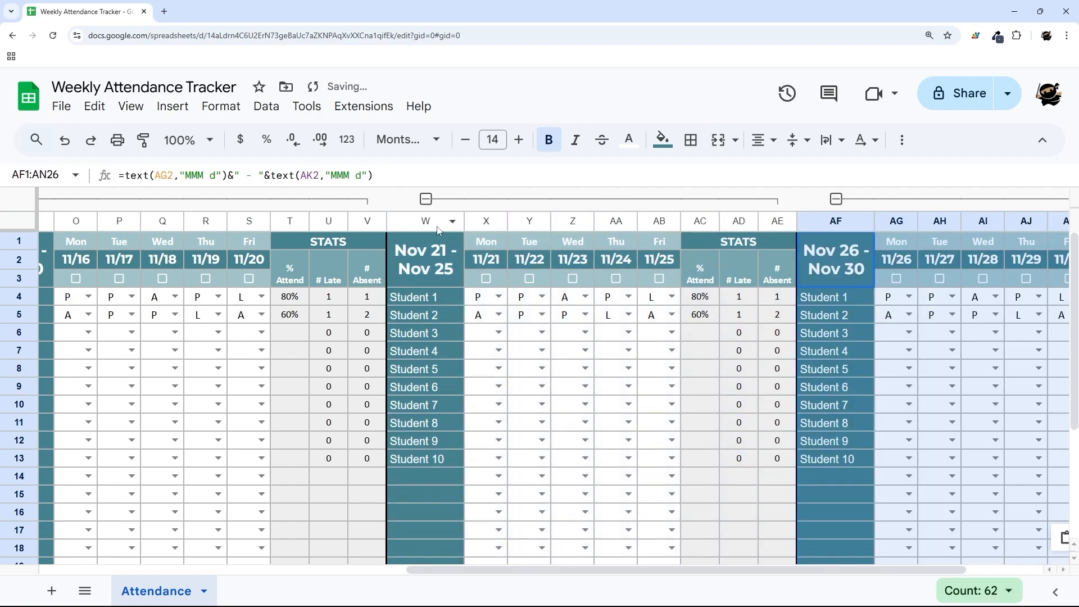
Delete the third and fourth week blocks from column W onward, including the leftover # Absent column
{"action": "left_click_drag", "start_coordinate": [425, 222], "coordinate": [1076, 250]}
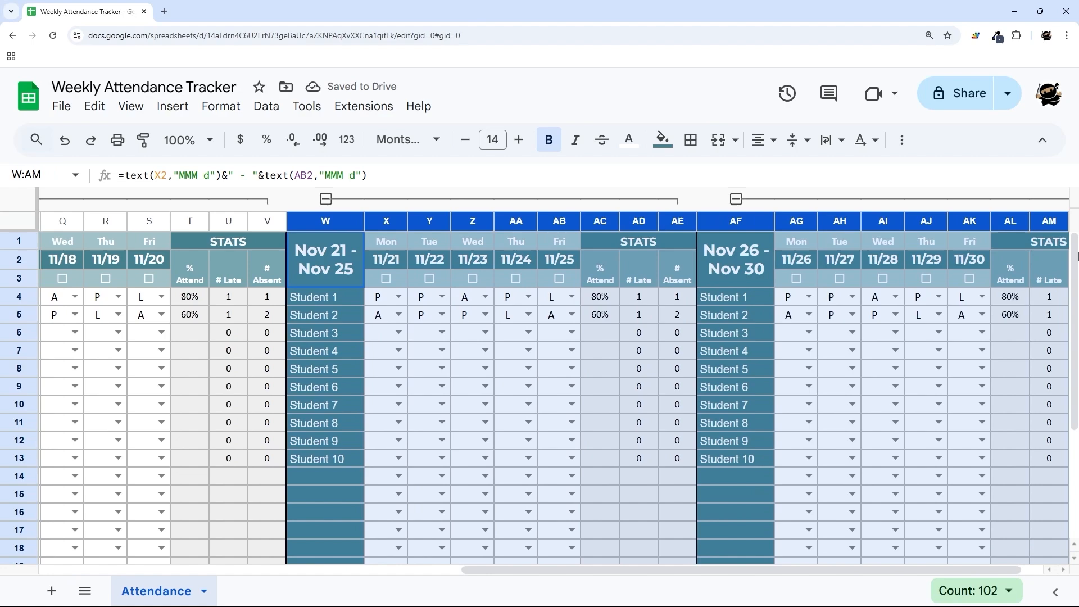
{"action": "right_click", "coordinate": [484, 221]}
{"action": "left_click", "coordinate": [528, 324]}
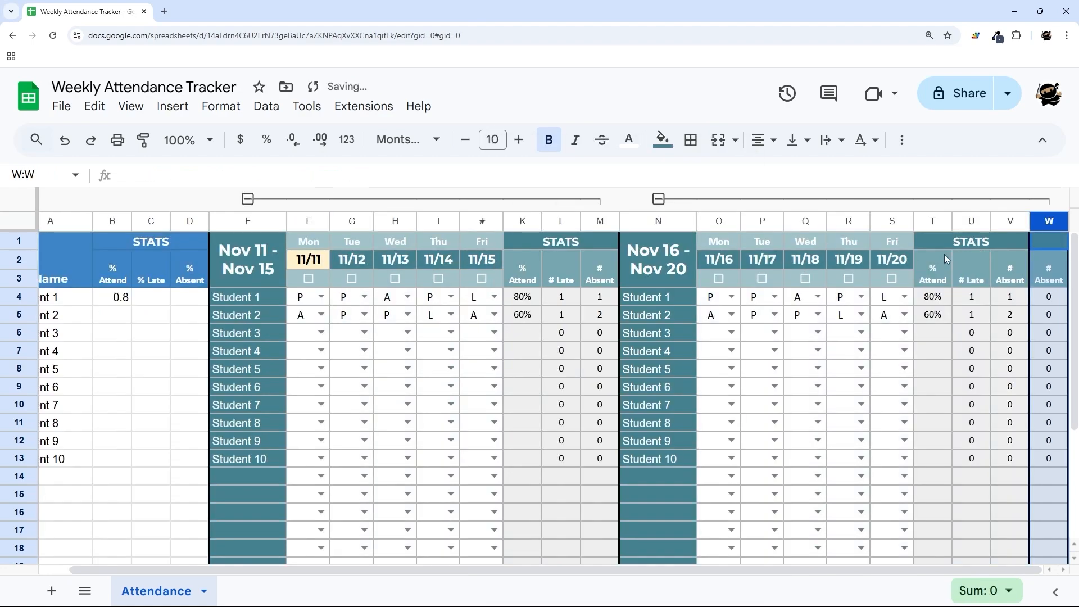
{"action": "right_click", "coordinate": [1049, 228]}
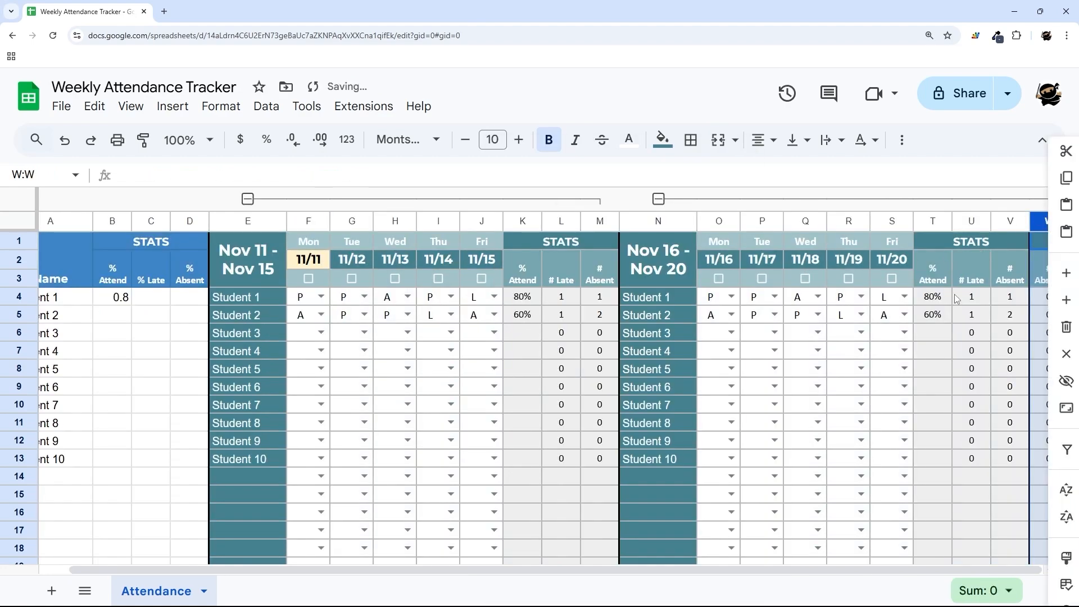
{"action": "left_click", "coordinate": [1065, 325]}
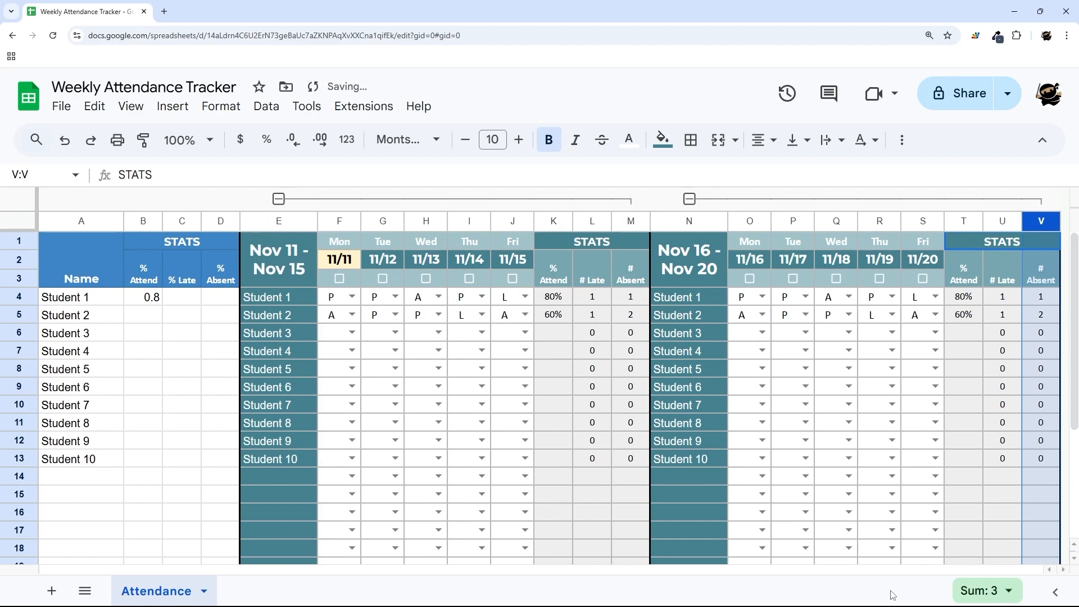
Fill the merged Name header cell A1:A3 with a darker shade of blue
{"action": "left_click", "coordinate": [157, 303]}
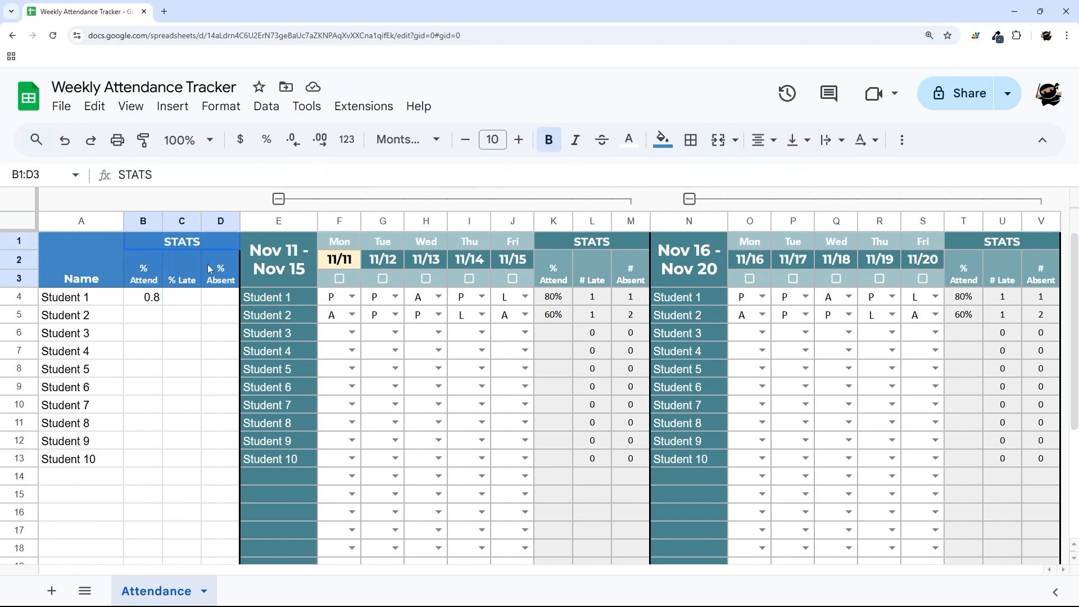
{"action": "left_click_drag", "start_coordinate": [174, 247], "coordinate": [129, 267]}
{"action": "left_click", "coordinate": [81, 262]}
{"action": "left_click", "coordinate": [662, 139]}
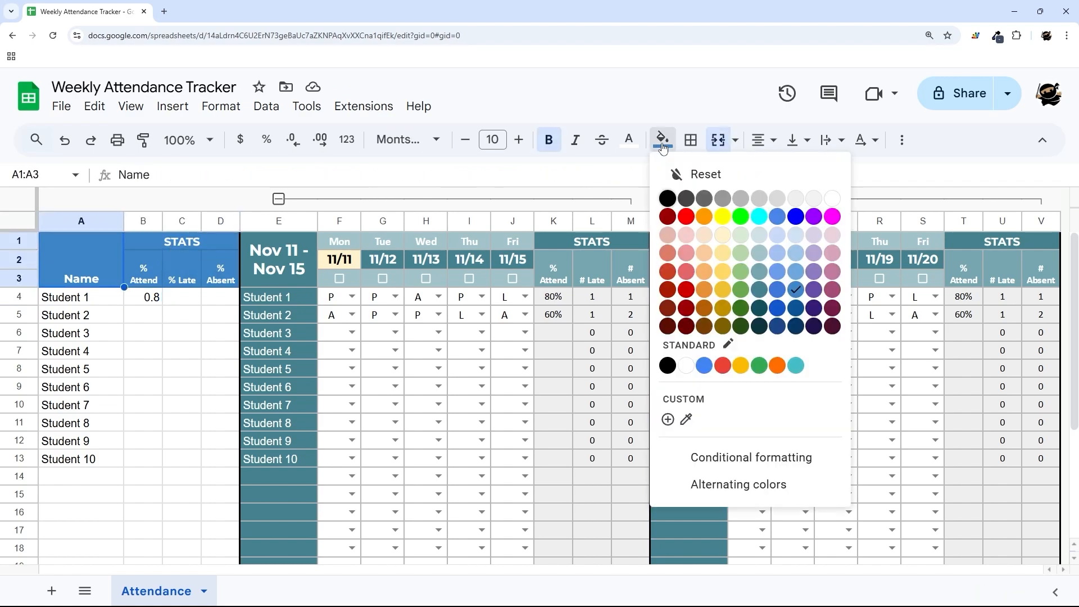
{"action": "left_click", "coordinate": [796, 308]}
{"action": "left_click", "coordinate": [183, 335]}
In B4's formula, make the ranges of the first COUNTIFS ("P") open-ended as F4:4 and F$3:$3
{"action": "left_click", "coordinate": [157, 301]}
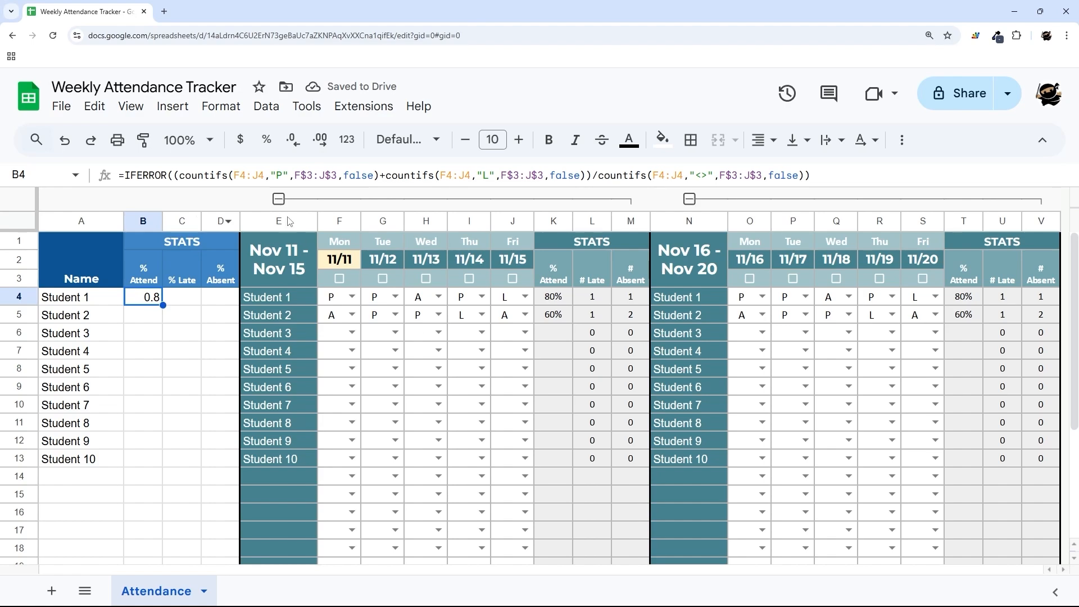
{"action": "left_click", "coordinate": [239, 177]}
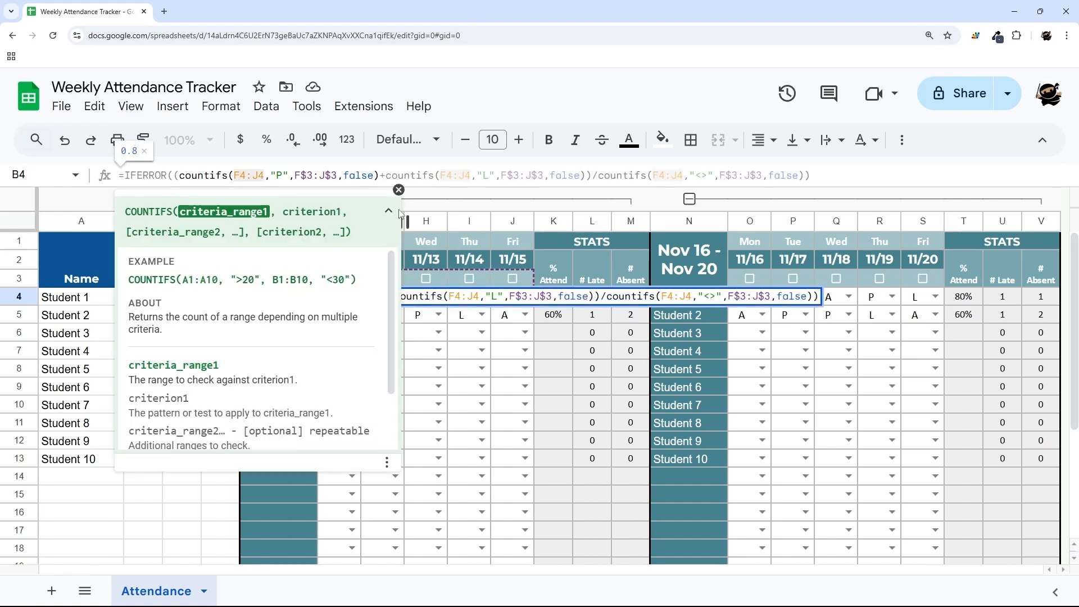
{"action": "left_click", "coordinate": [398, 190]}
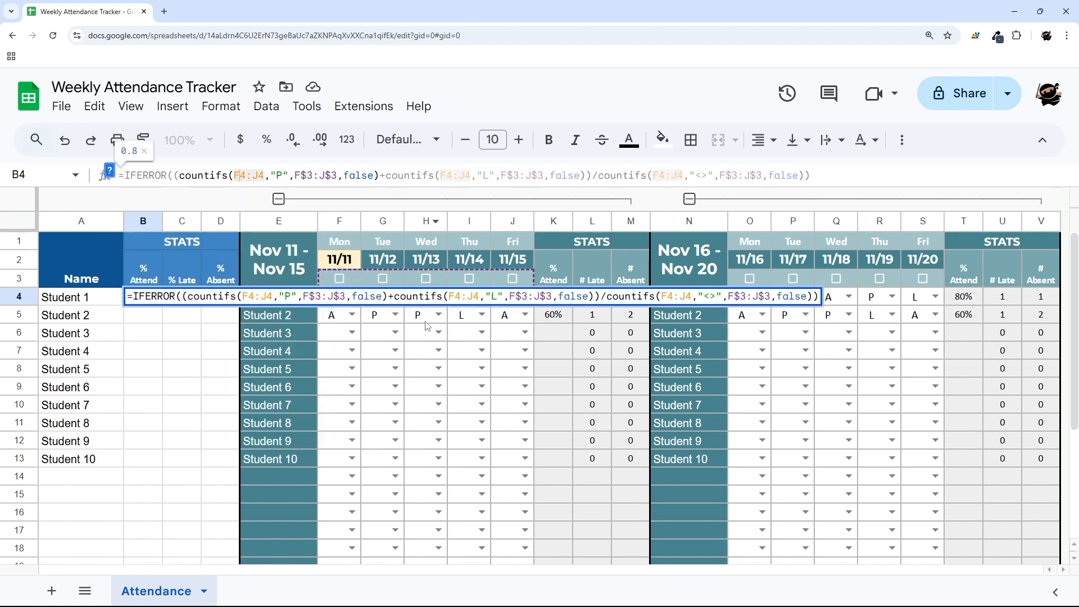
{"action": "left_click", "coordinate": [254, 175]}
{"action": "key", "text": "Delete"}
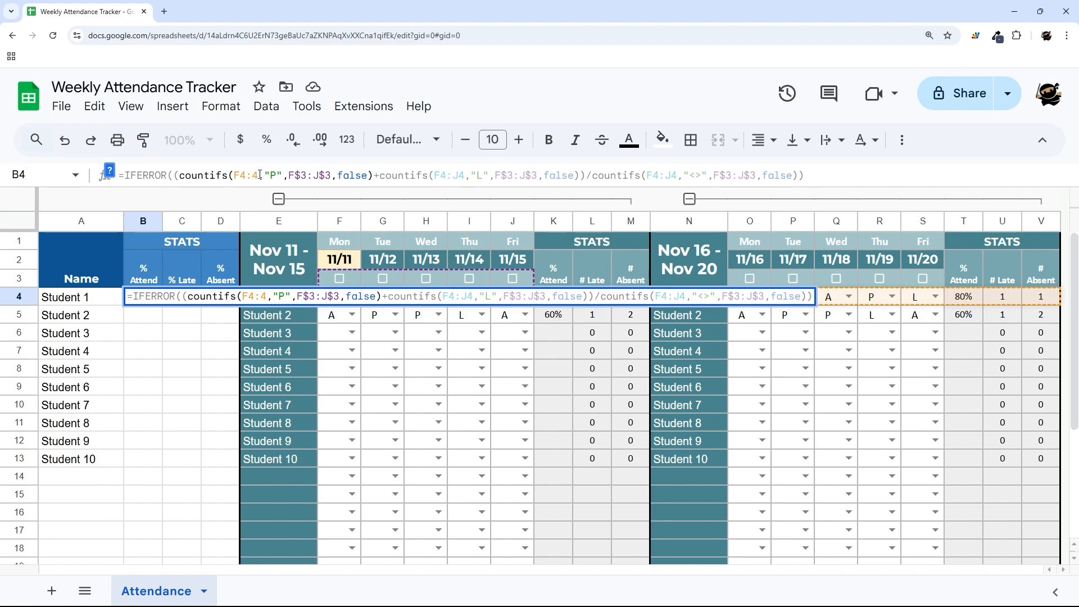
{"action": "left_click", "coordinate": [314, 176]}
{"action": "key", "text": "Delete"}
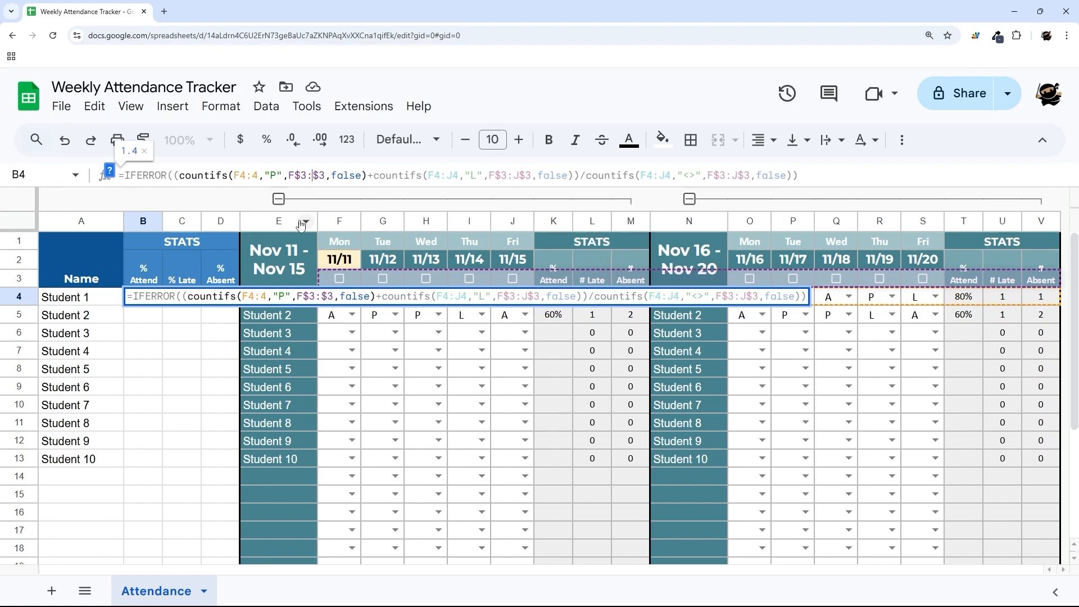
{"action": "left_click_drag", "start_coordinate": [240, 176], "coordinate": [259, 176]}
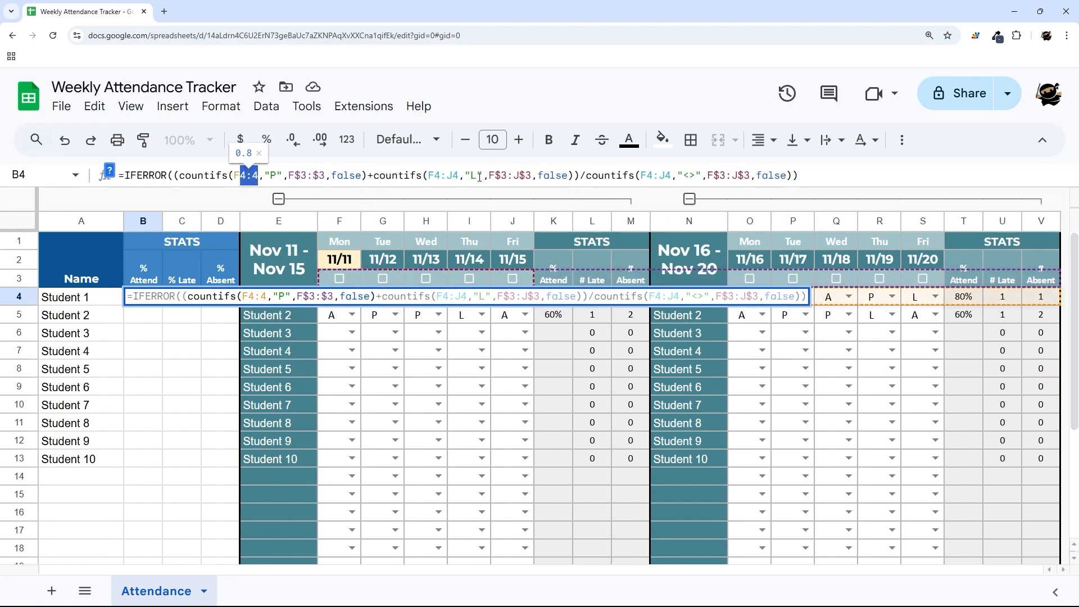
Change the ranges in B4's "L" and "<>" COUNTIFS to F4:4 and F$3:$3 as well and apply the formula
{"action": "left_click", "coordinate": [448, 175]}
{"action": "key", "text": "Delete"}
{"action": "left_click", "coordinate": [507, 176]}
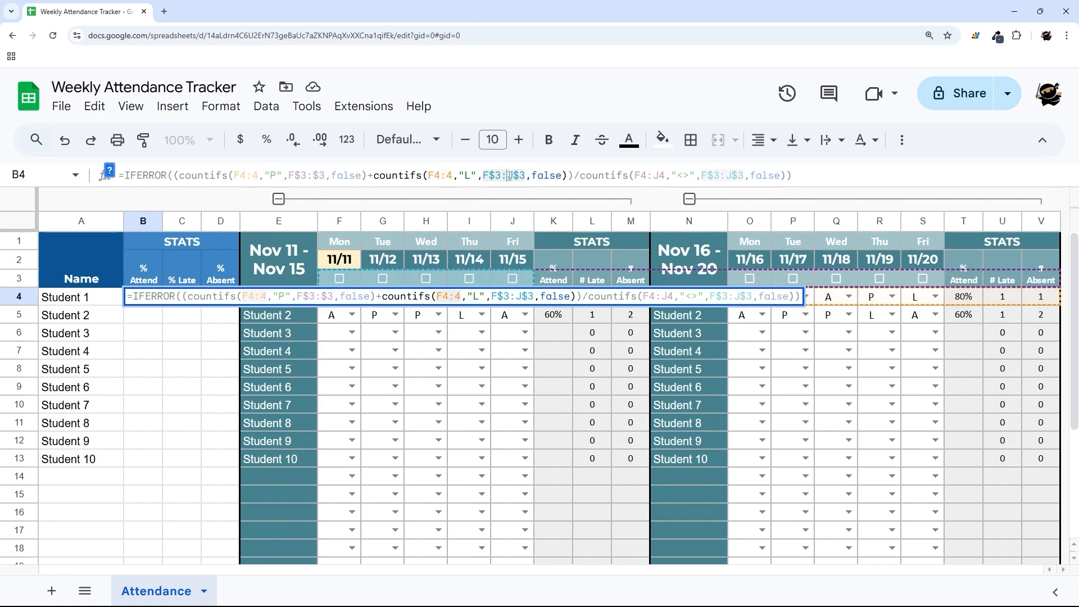
{"action": "key", "text": "Delete"}
{"action": "left_click", "coordinate": [647, 175]}
{"action": "key", "text": "Delete"}
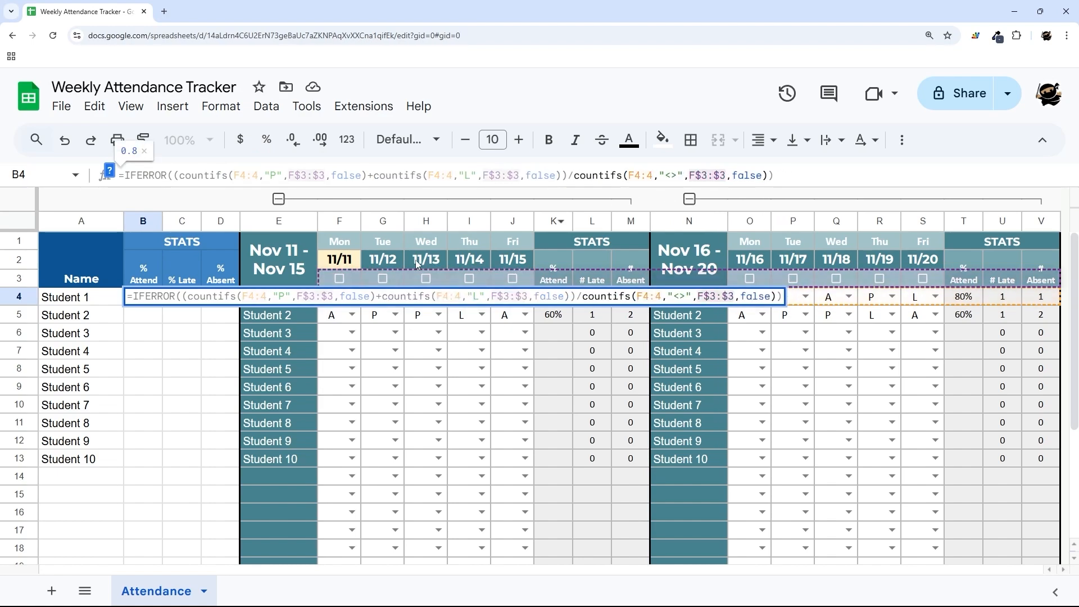
{"action": "key", "text": "Return"}
Format B4 as a percentage without decimals and fill its formula down to B13
{"action": "left_click", "coordinate": [156, 302]}
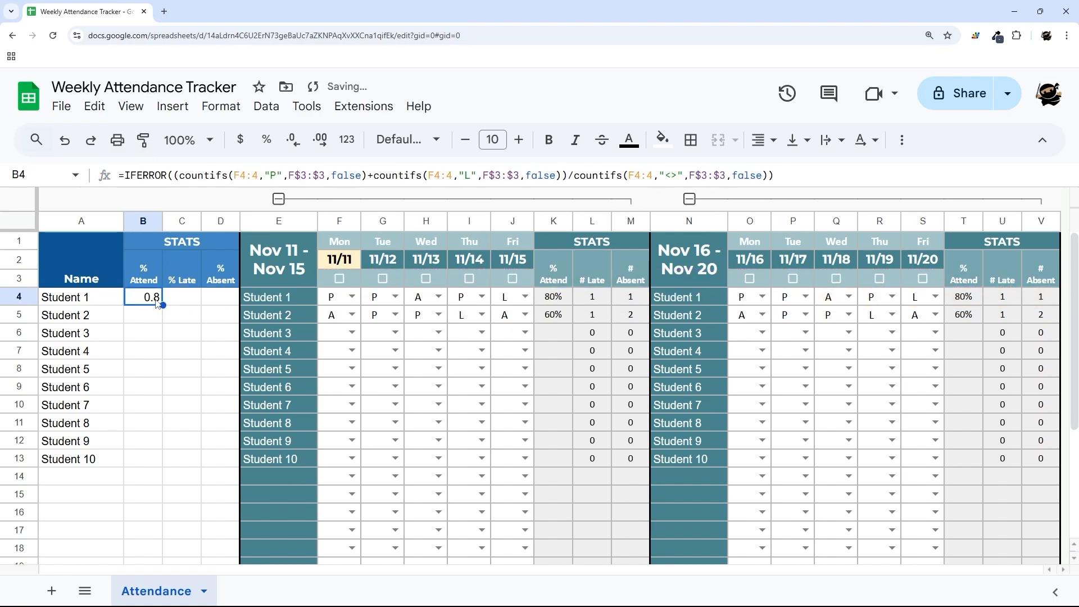
{"action": "left_click", "coordinate": [267, 140]}
{"action": "left_click", "coordinate": [292, 139]}
{"action": "left_click", "coordinate": [293, 139]}
{"action": "left_click_drag", "start_coordinate": [163, 305], "coordinate": [149, 459]}
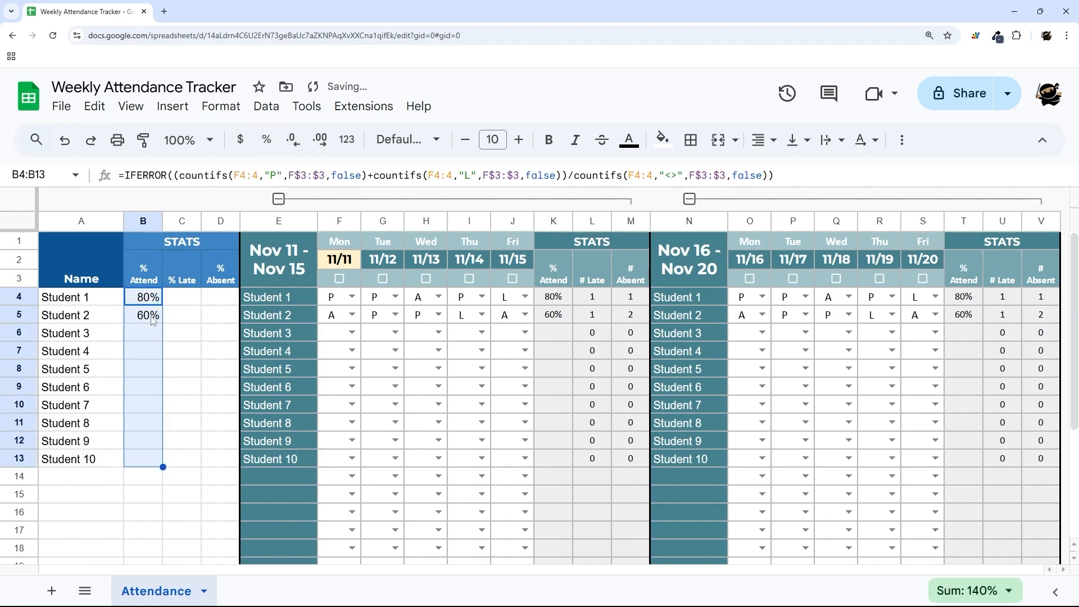
{"action": "left_click", "coordinate": [147, 318]}
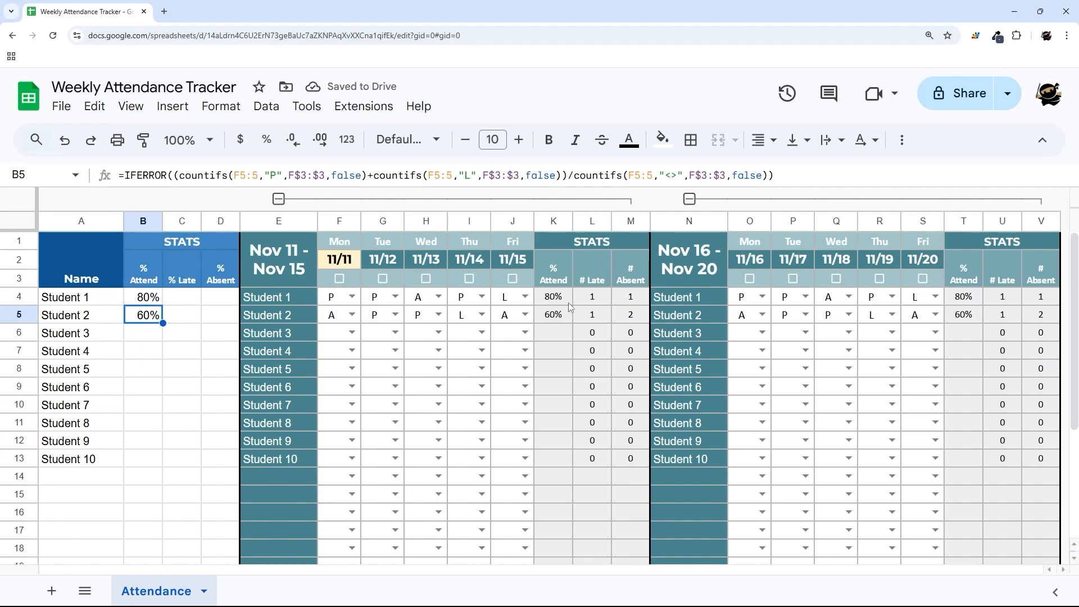
Change Student 2's entries for 11/16, 11/19 and 11/20 to P and review the overall attendance formula against the row's data
{"action": "left_click_drag", "start_coordinate": [568, 302], "coordinate": [559, 324]}
{"action": "left_click_drag", "start_coordinate": [971, 308], "coordinate": [969, 325]}
{"action": "left_click", "coordinate": [760, 318]}
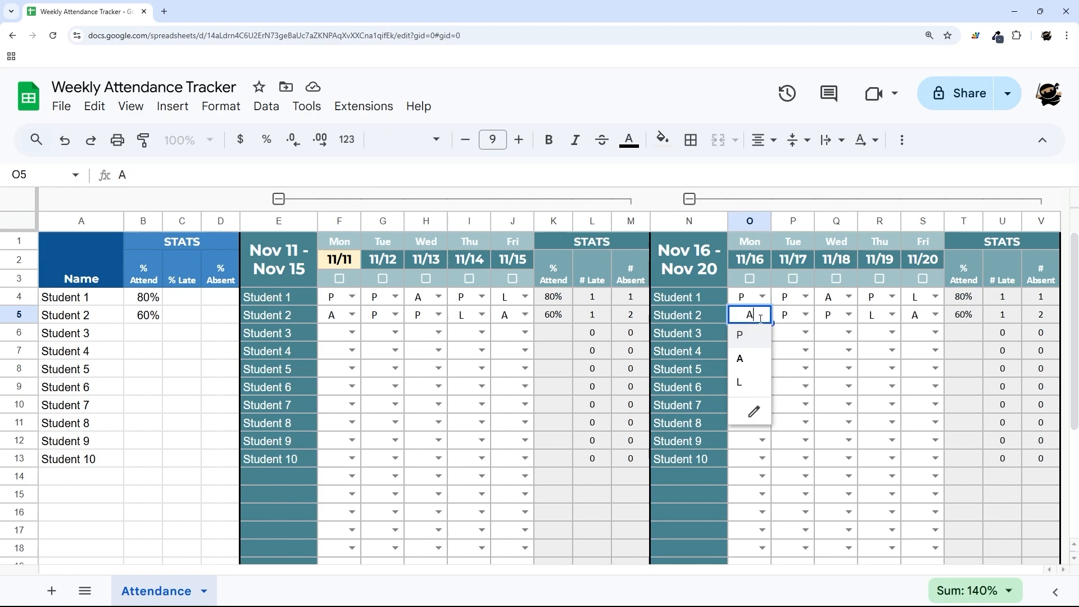
{"action": "left_click", "coordinate": [744, 343]}
{"action": "left_click", "coordinate": [892, 315]}
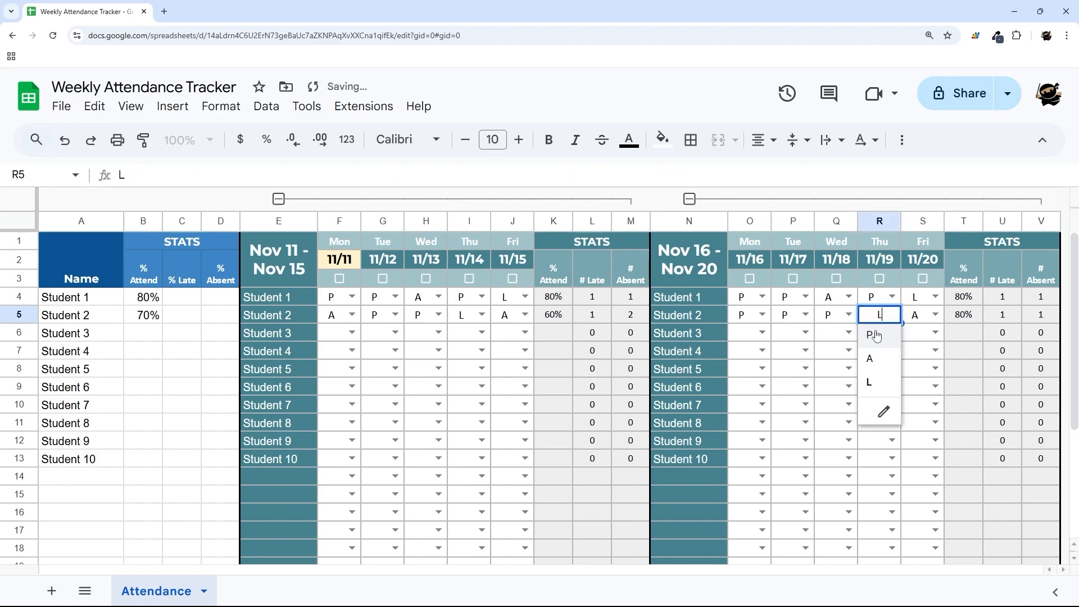
{"action": "left_click", "coordinate": [872, 339]}
{"action": "left_click", "coordinate": [935, 314]}
{"action": "left_click", "coordinate": [915, 338]}
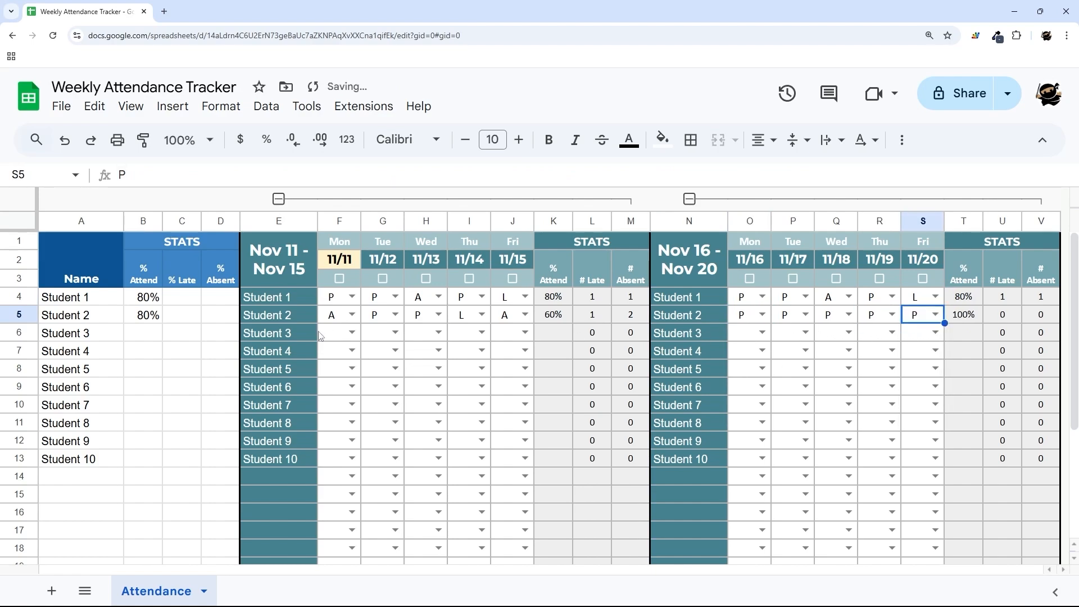
{"action": "left_click", "coordinate": [145, 318]}
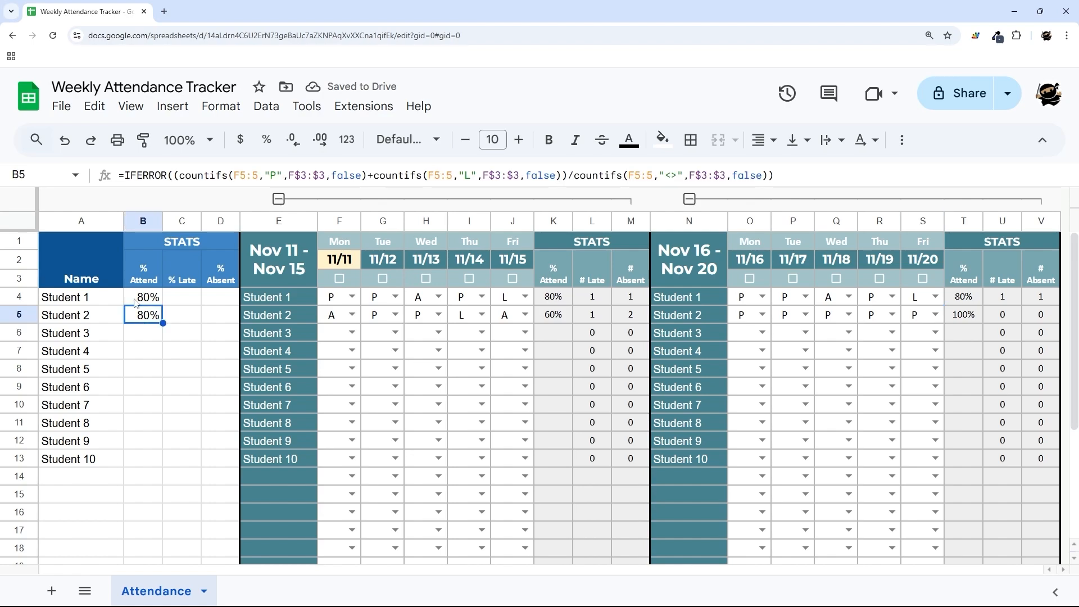
{"action": "left_click", "coordinate": [559, 317]}
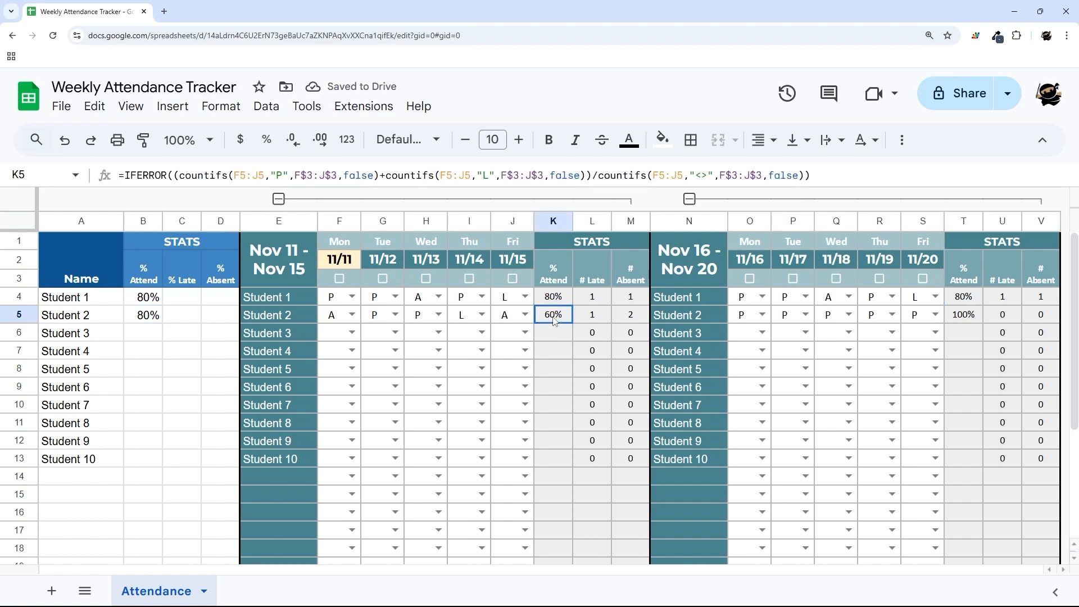
{"action": "left_click", "coordinate": [339, 317]}
{"action": "key", "text": "ctrl+shift+Right"}
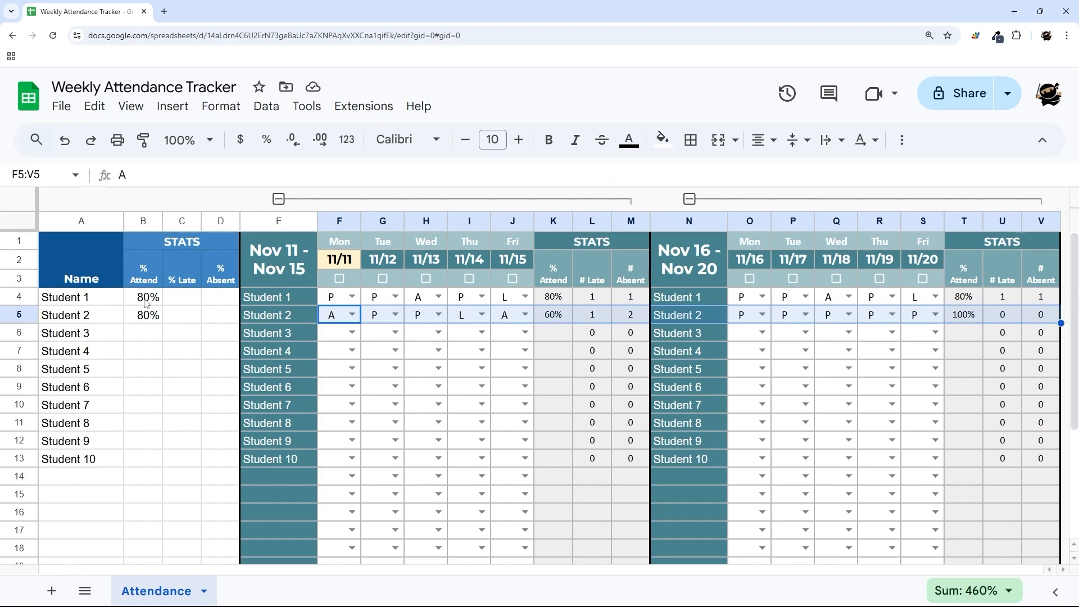
Format B4:D26 in Calibri size 8, centered horizontally and aligned to the middle vertically
{"action": "left_click_drag", "start_coordinate": [146, 304], "coordinate": [219, 512]}
{"action": "scroll", "coordinate": [223, 413], "scroll_direction": "down", "scroll_amount": 3}
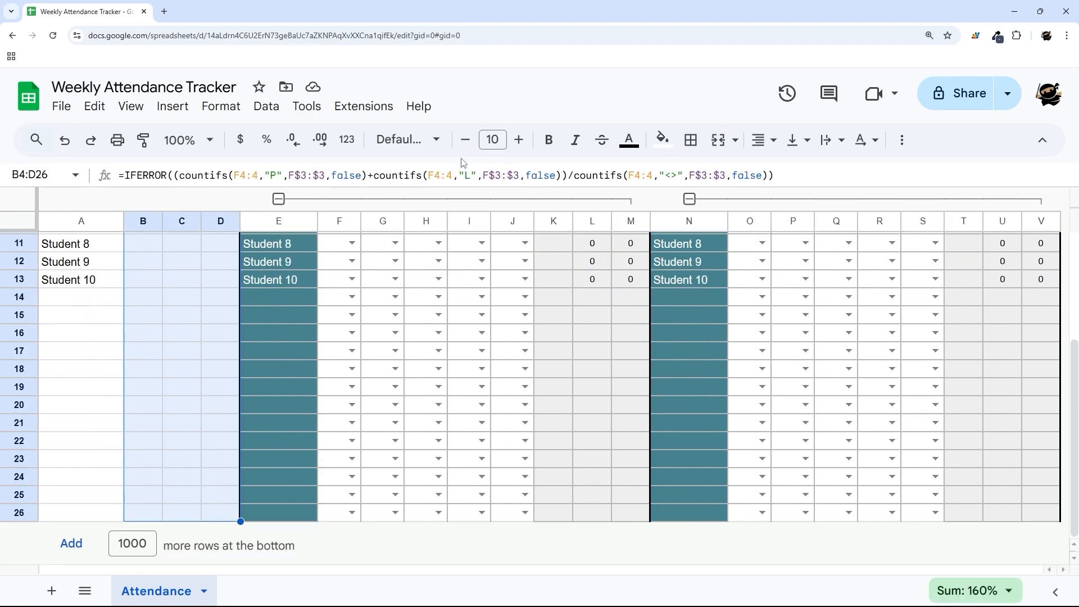
{"action": "left_click", "coordinate": [418, 145]}
{"action": "left_click", "coordinate": [420, 304]}
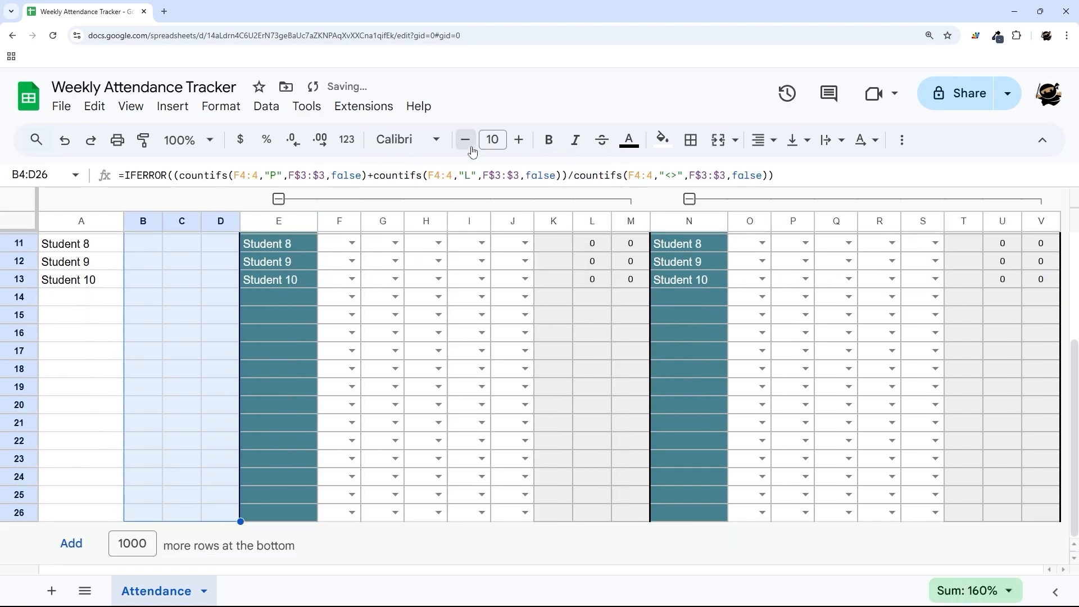
{"action": "left_click", "coordinate": [466, 140]}
{"action": "left_click", "coordinate": [465, 140]}
{"action": "left_click", "coordinate": [764, 140]}
{"action": "left_click", "coordinate": [798, 139]}
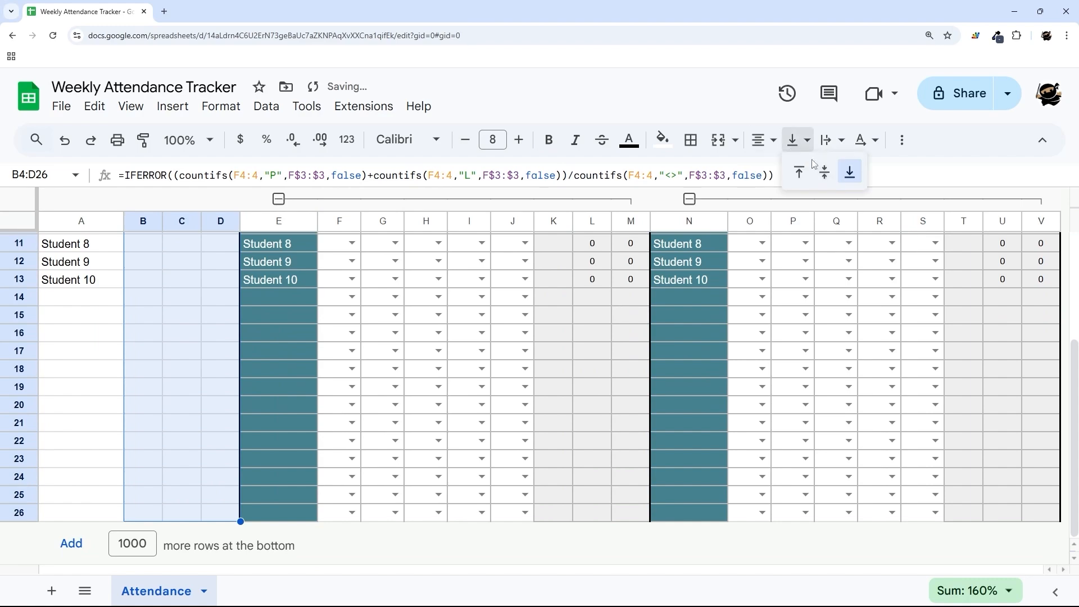
{"action": "left_click", "coordinate": [823, 170]}
{"action": "scroll", "coordinate": [185, 304], "scroll_direction": "up", "scroll_amount": 4}
Copy the full formula text from B4 into the % Late cell C4 without shifting its references
{"action": "left_click", "coordinate": [169, 302]}
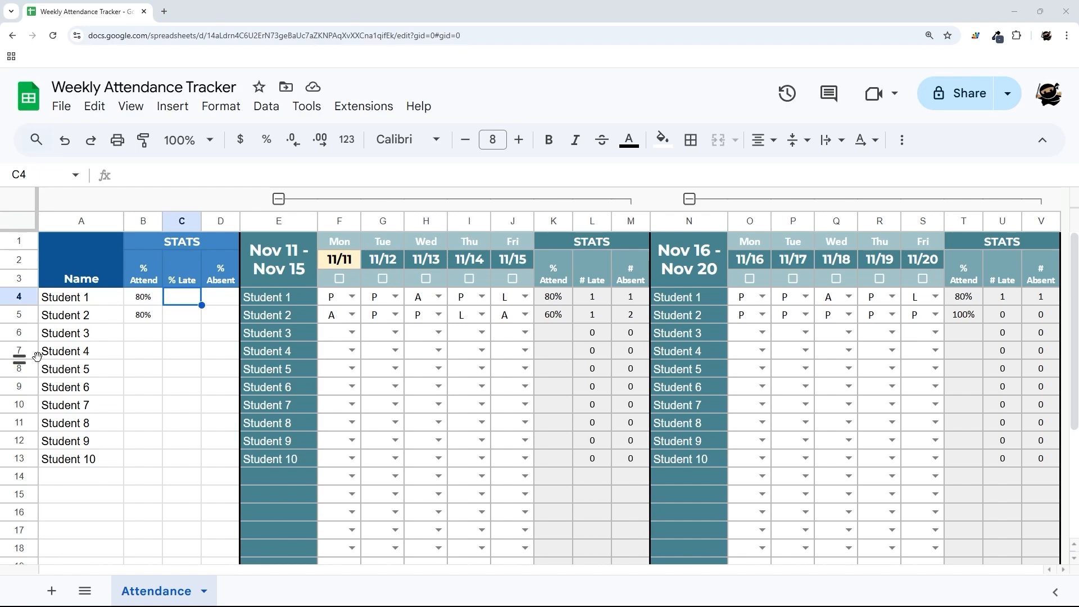
{"action": "left_click", "coordinate": [138, 301]}
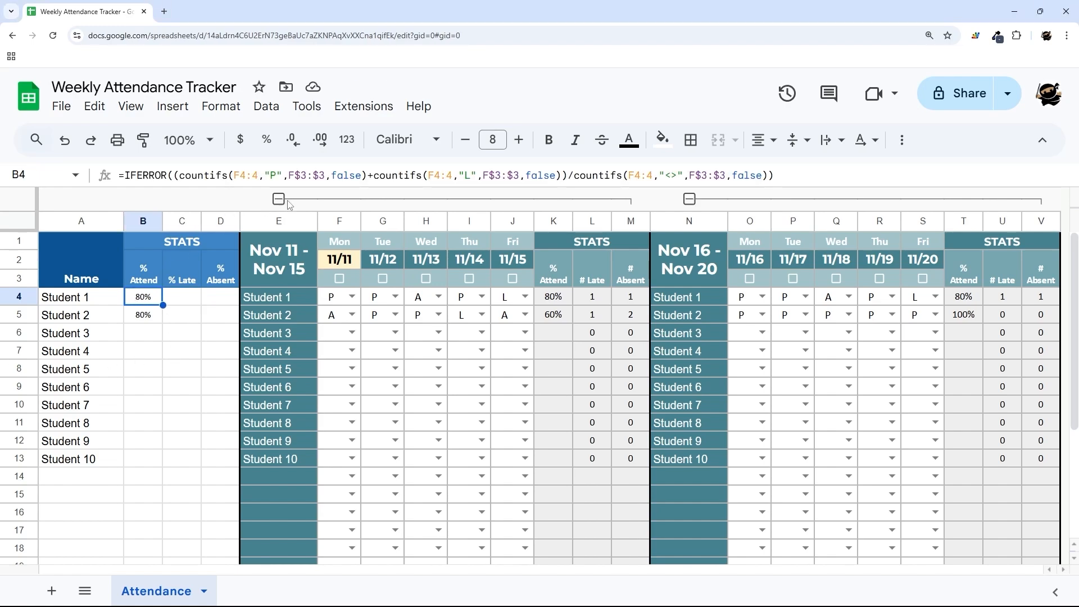
{"action": "left_click", "coordinate": [139, 175]}
{"action": "key", "text": "ctrl+a"}
{"action": "key", "text": "ctrl+c"}
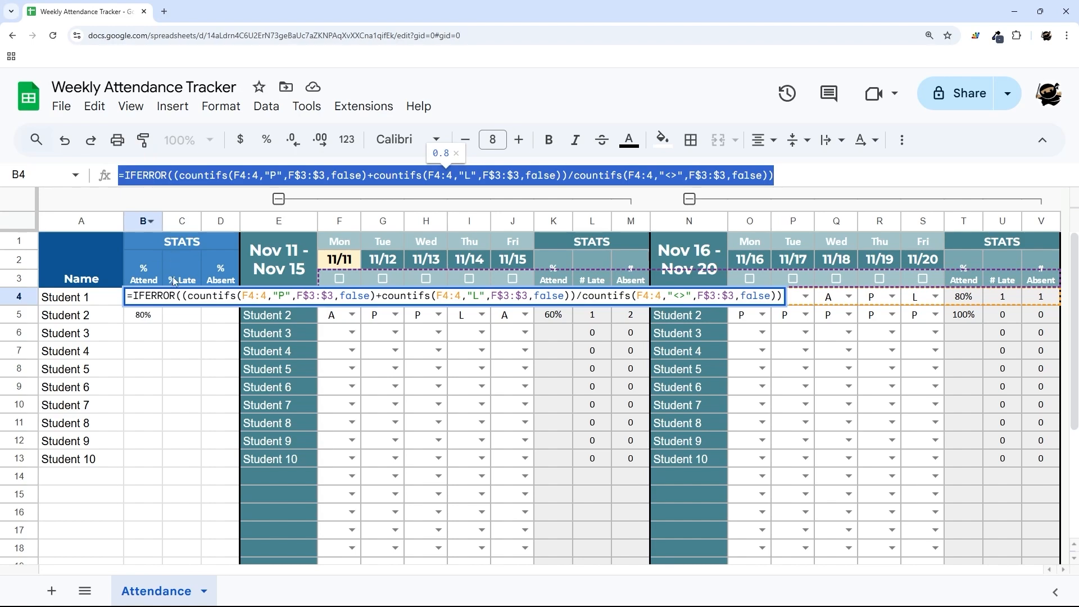
{"action": "key", "text": "Escape"}
{"action": "left_click", "coordinate": [184, 296]}
{"action": "key", "text": "ctrl+v"}
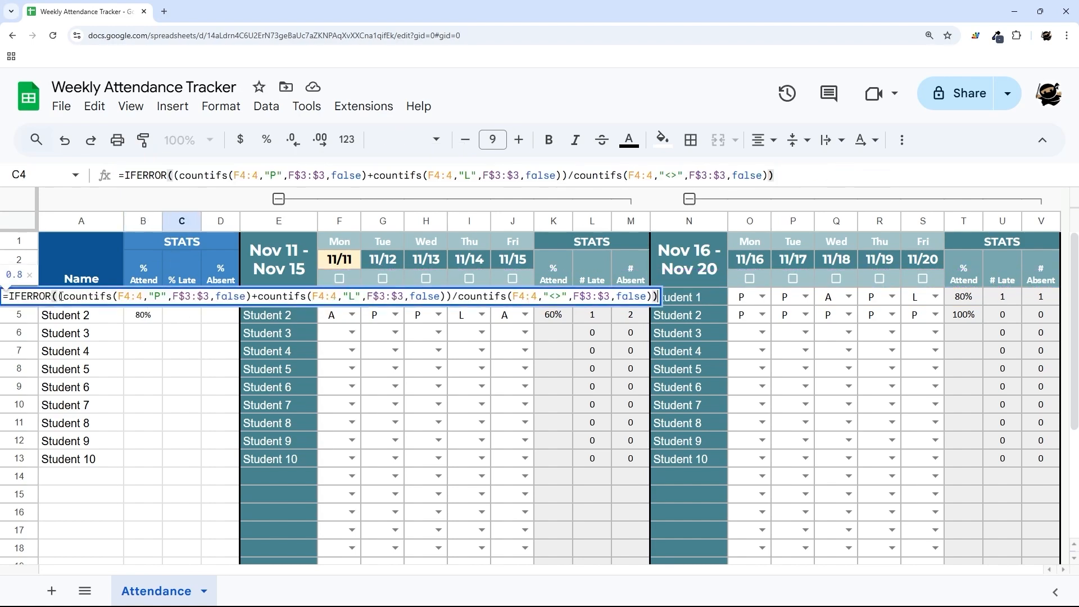
Remove the "P" COUNTIFS from C4's formula so only "L" is counted, and format C4 as a percentage without decimals
{"action": "left_click_drag", "start_coordinate": [65, 296], "coordinate": [258, 293]}
{"action": "key", "text": "BackSpace"}
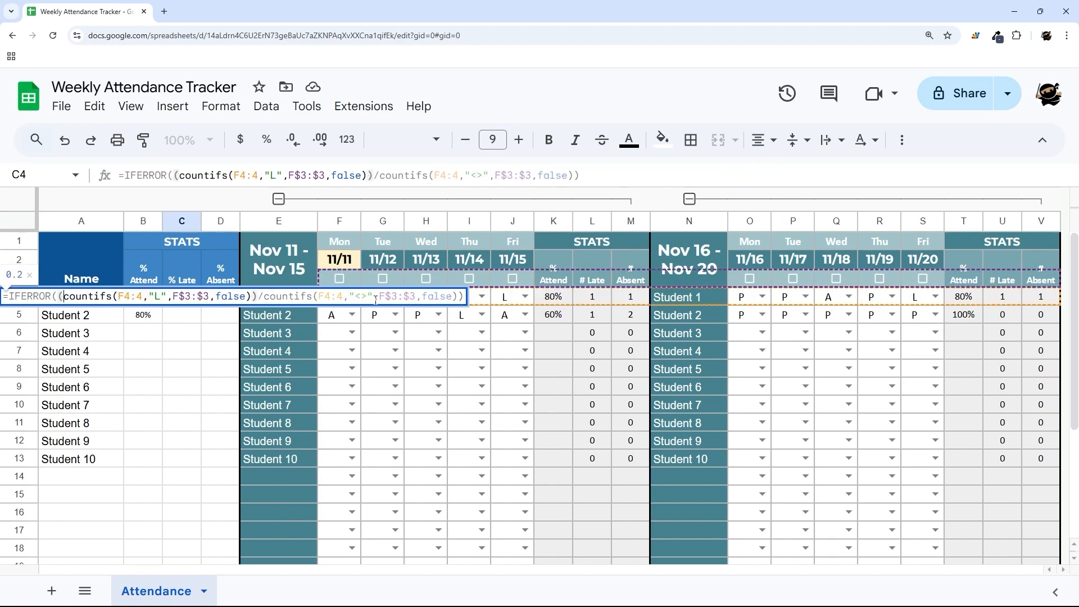
{"action": "key", "text": "Return"}
{"action": "key", "text": "Up"}
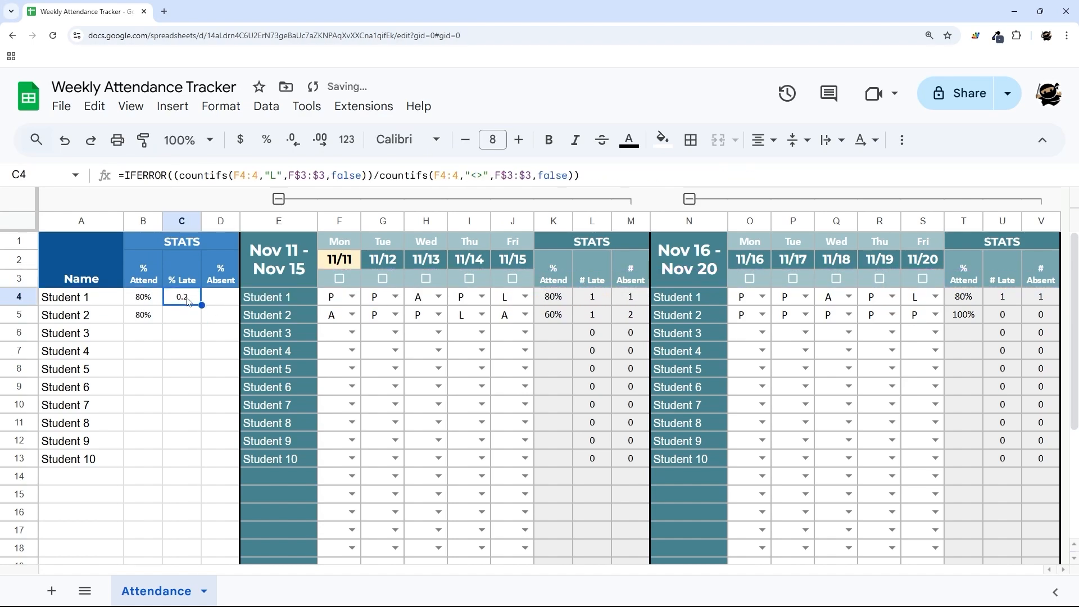
{"action": "left_click", "coordinate": [264, 140]}
{"action": "left_click", "coordinate": [294, 140]}
{"action": "left_click", "coordinate": [294, 140]}
Copy the formula text from C4 into the % Absent cell D4 and change its criterion from "L" to "A"
{"action": "double_click", "coordinate": [196, 295]}
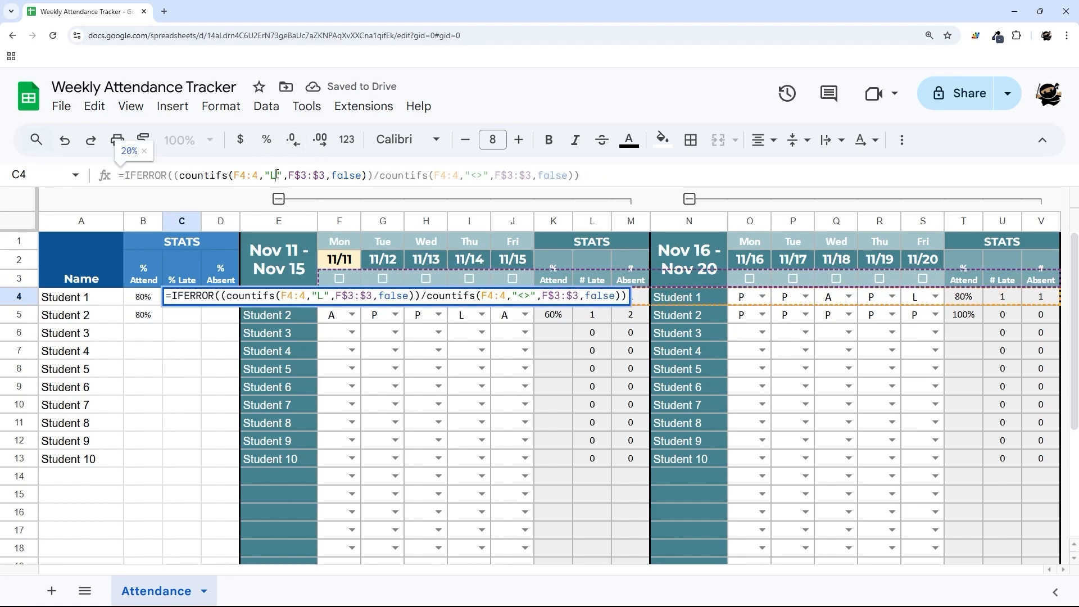
{"action": "key", "text": "ctrl+a"}
{"action": "key", "text": "ctrl+c"}
{"action": "key", "text": "Escape"}
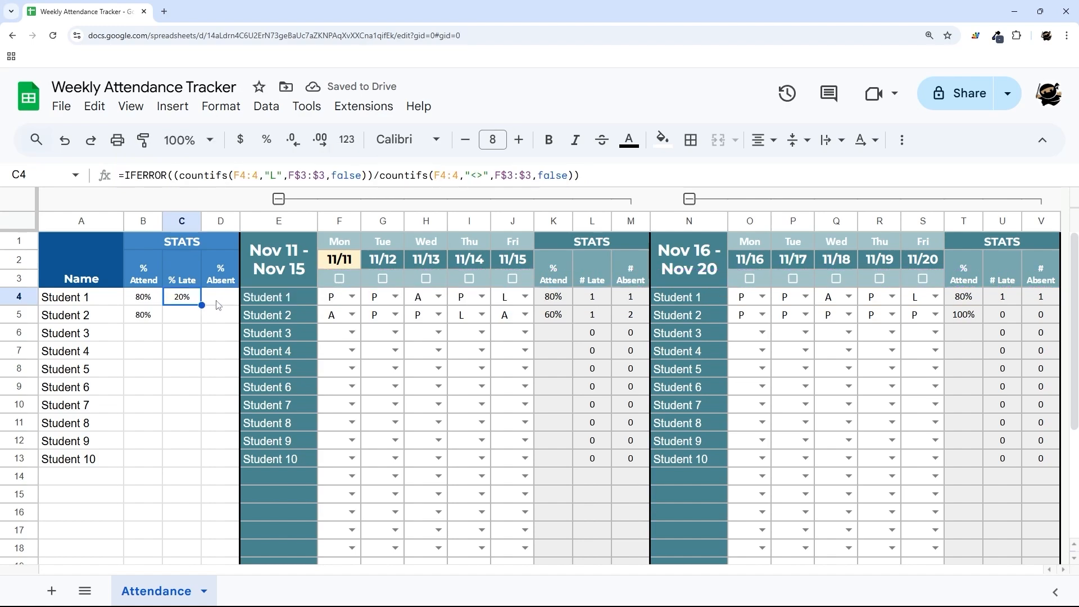
{"action": "double_click", "coordinate": [212, 297]}
{"action": "key", "text": "ctrl+v"}
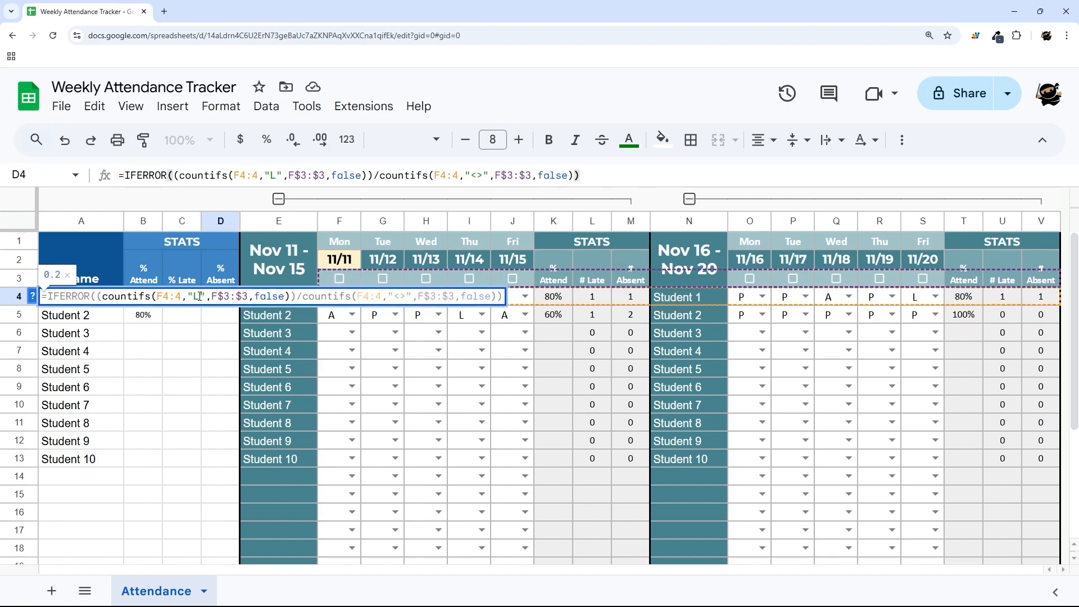
{"action": "double_click", "coordinate": [198, 296]}
{"action": "type", "text": "A"}
{"action": "key", "text": "Return"}
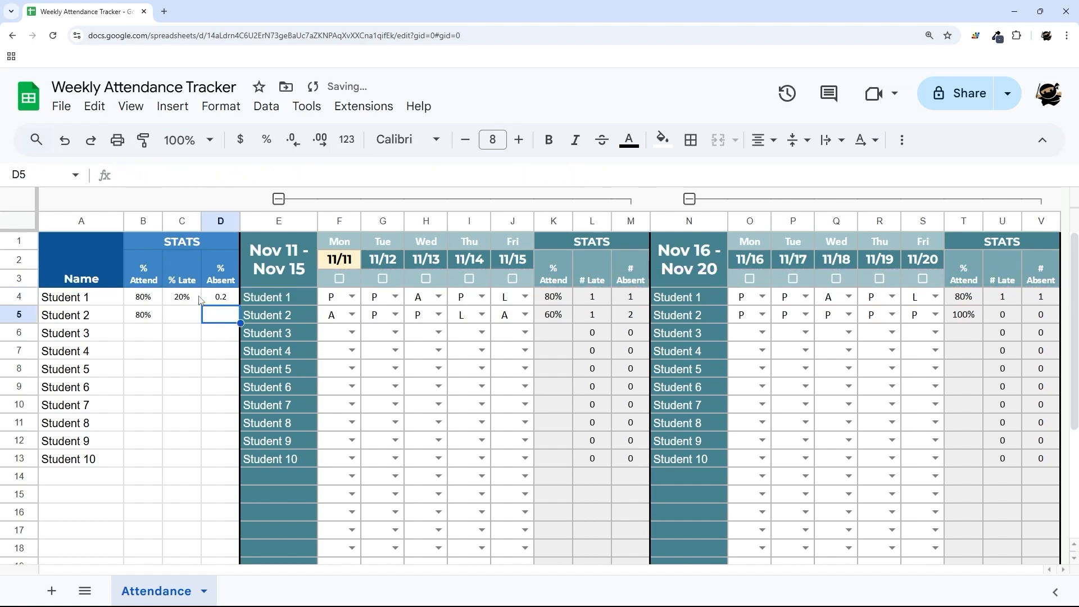
Format the % Absent cell D4 as a percentage without decimals
{"action": "left_click", "coordinate": [206, 299]}
{"action": "left_click", "coordinate": [240, 139]}
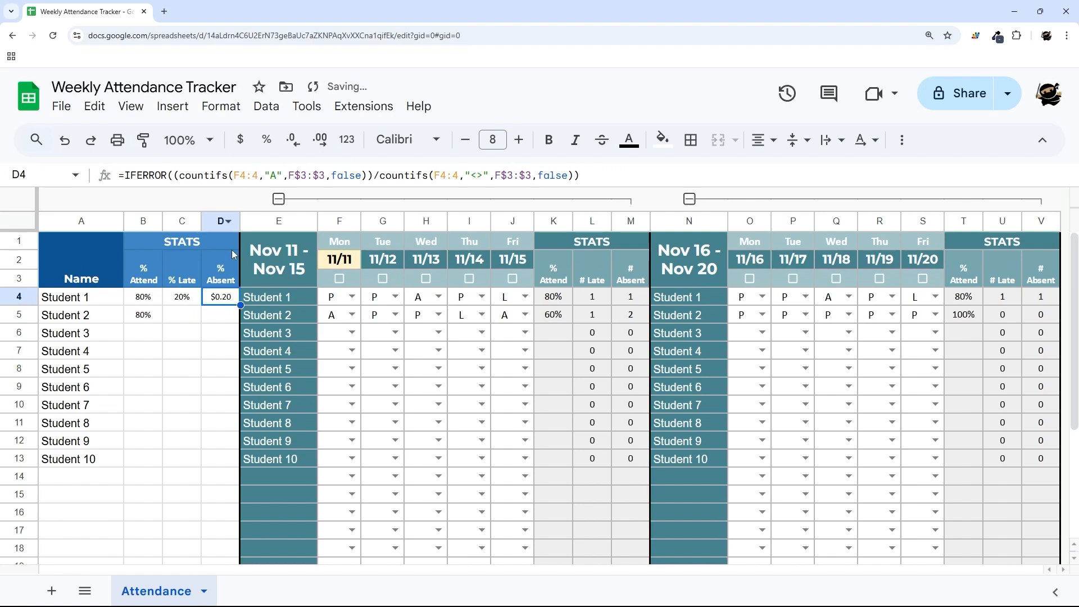
{"action": "left_click", "coordinate": [267, 139]}
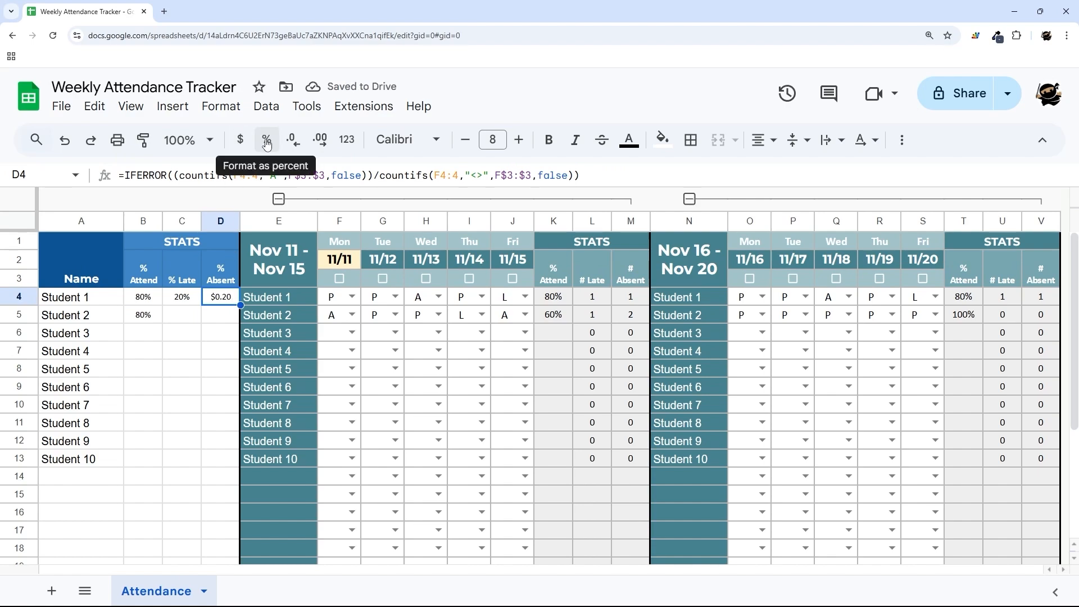
{"action": "double_click", "coordinate": [293, 139]}
Fill the overall stats formulas in B4:D4 down through row 26
{"action": "left_click_drag", "start_coordinate": [149, 298], "coordinate": [193, 521]}
{"action": "scroll", "coordinate": [204, 441], "scroll_direction": "up", "scroll_amount": 3}
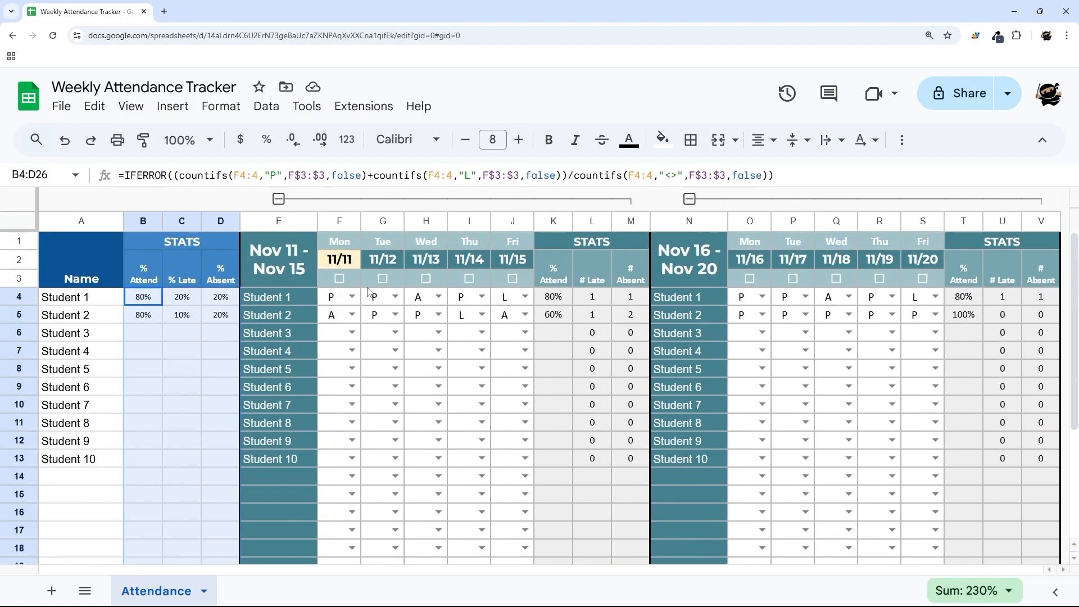
{"action": "left_click", "coordinate": [417, 408]}
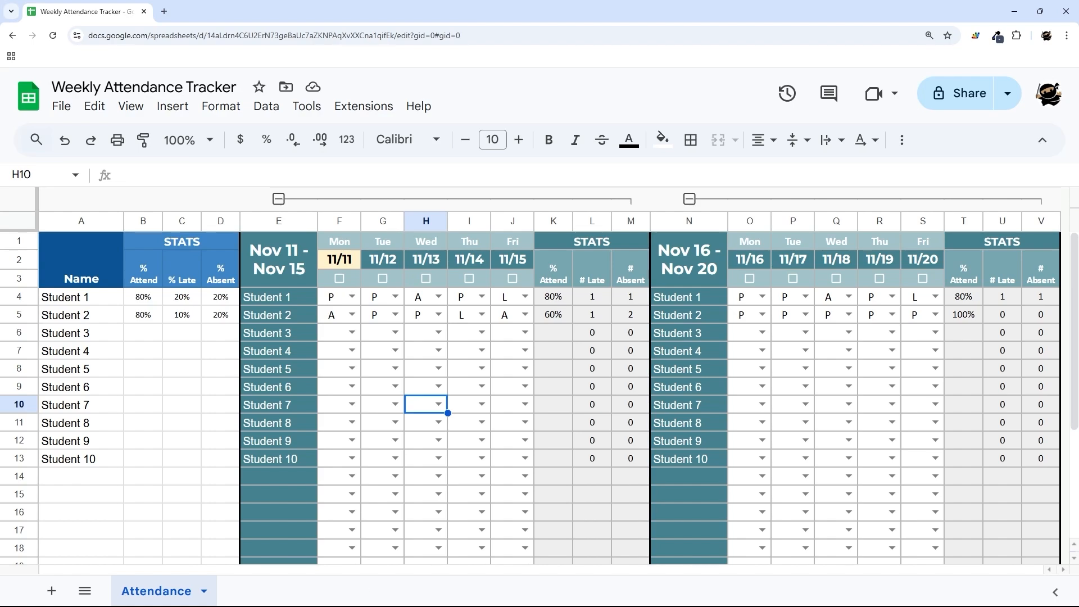
Set the first week's Monday date in F2 to 11/4/2024
{"action": "double_click", "coordinate": [340, 259]}
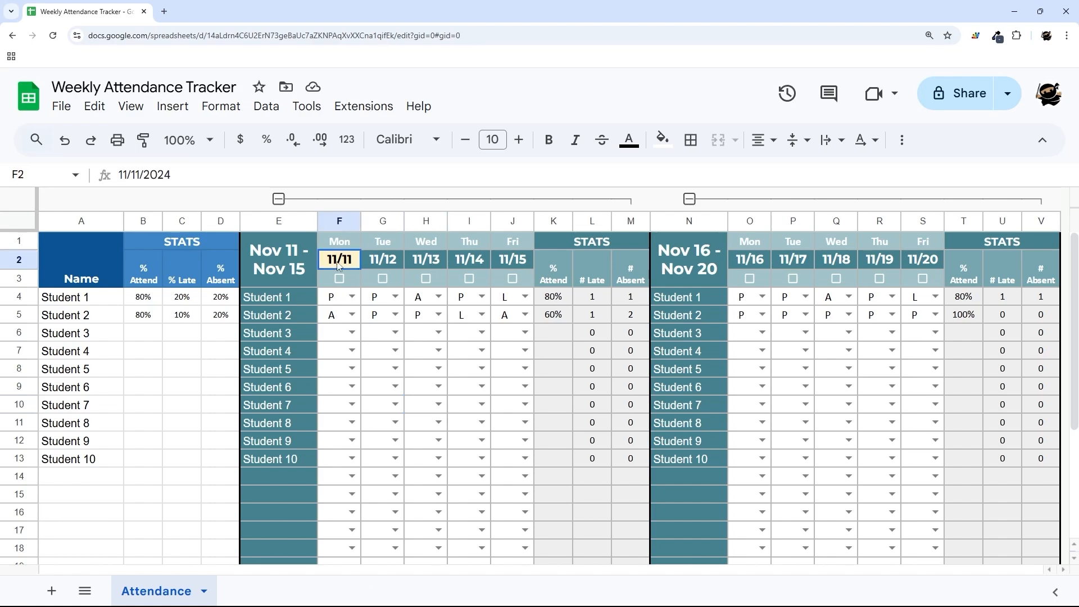
{"action": "left_click", "coordinate": [302, 364]}
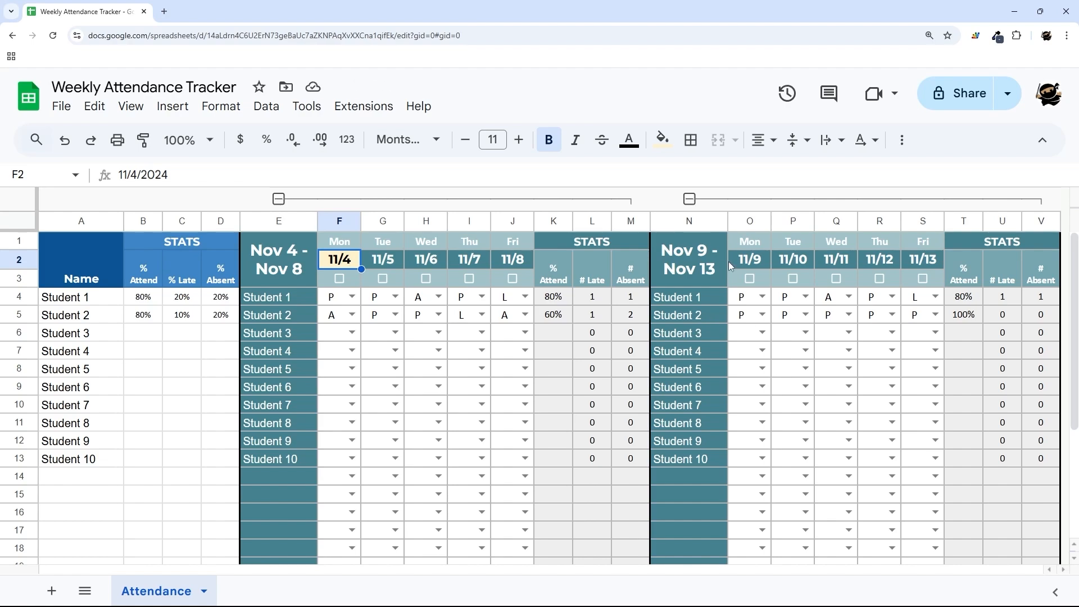
Change the second week's Monday date formula in O2 to =J2+3 so it skips the weekend
{"action": "left_click", "coordinate": [749, 263]}
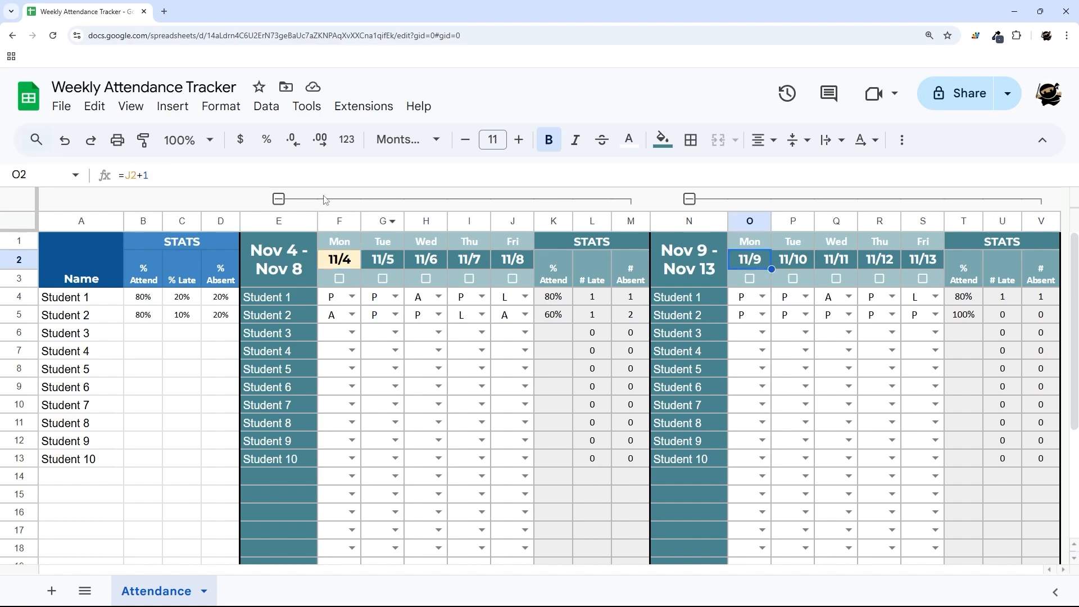
{"action": "double_click", "coordinate": [145, 175]}
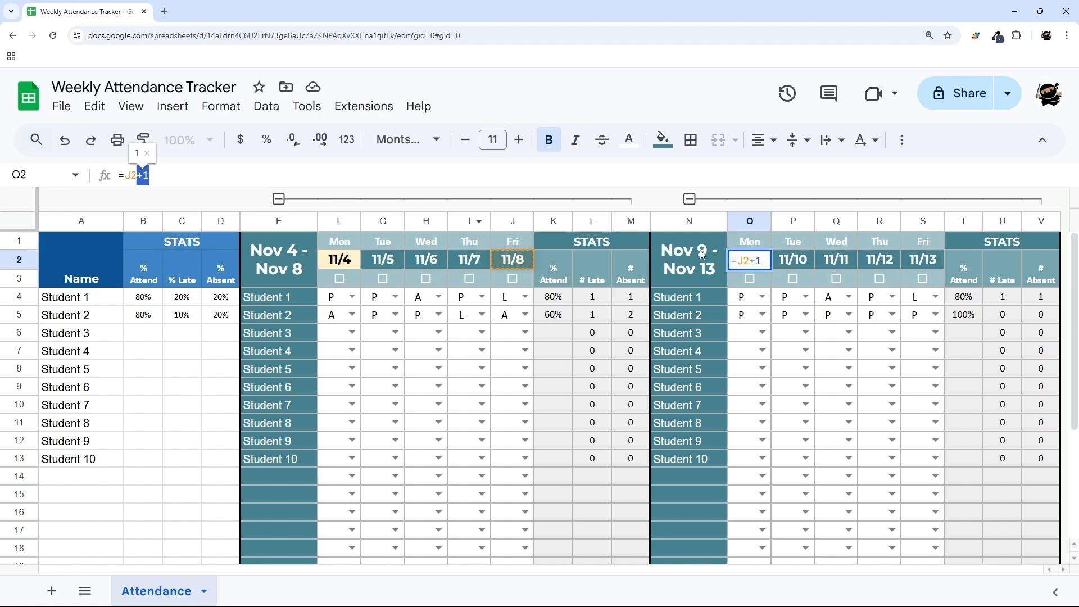
{"action": "key", "text": "Escape"}
{"action": "double_click", "coordinate": [336, 266]}
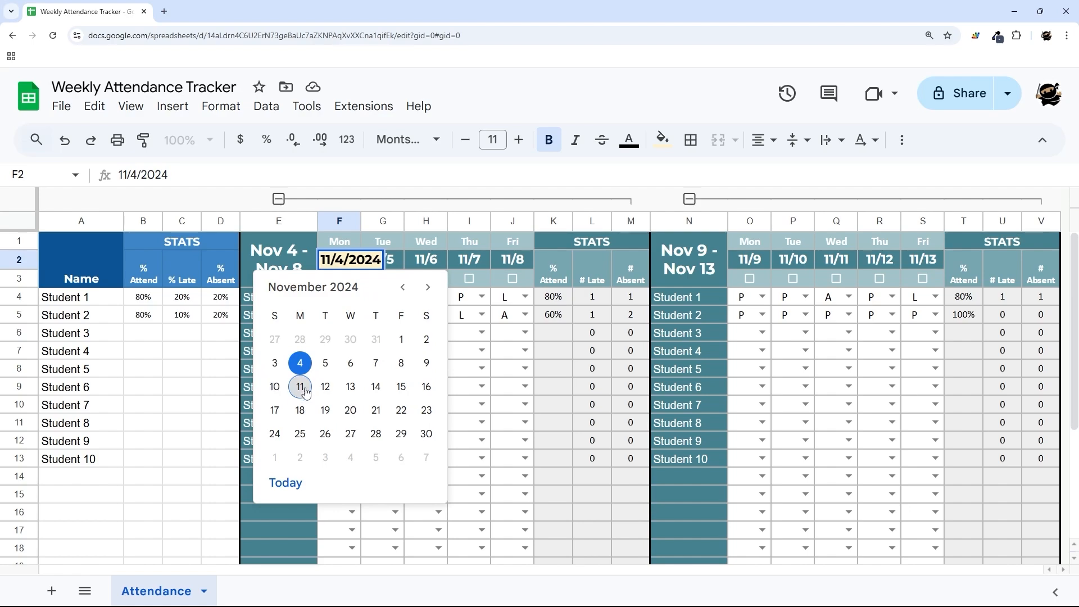
{"action": "left_click", "coordinate": [749, 260]}
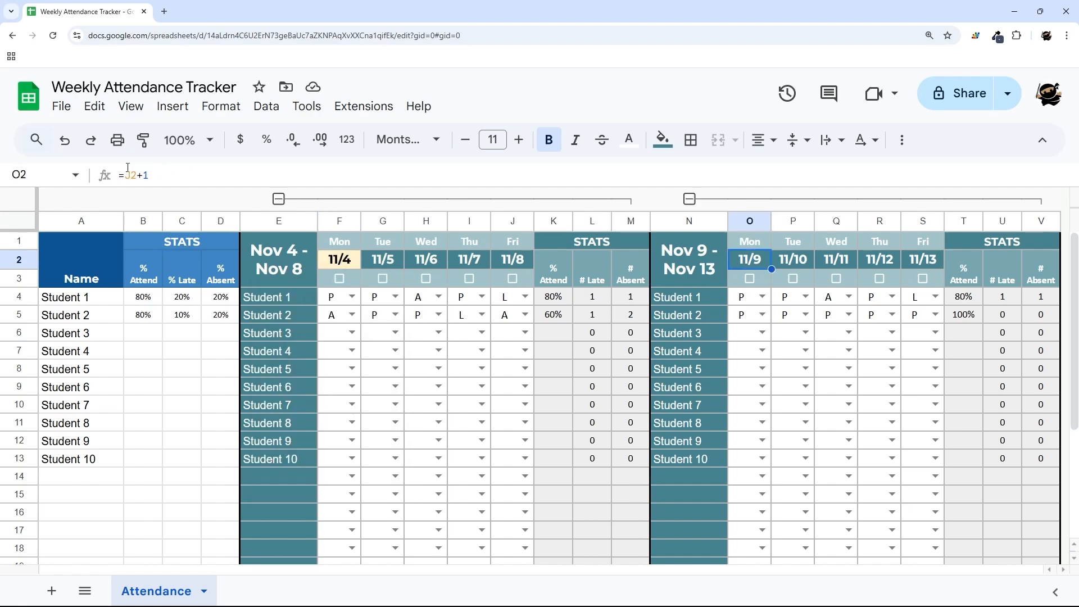
{"action": "left_click", "coordinate": [159, 177]}
{"action": "key", "text": "BackSpace"}
{"action": "type", "text": "3"}
{"action": "key", "text": "Return"}
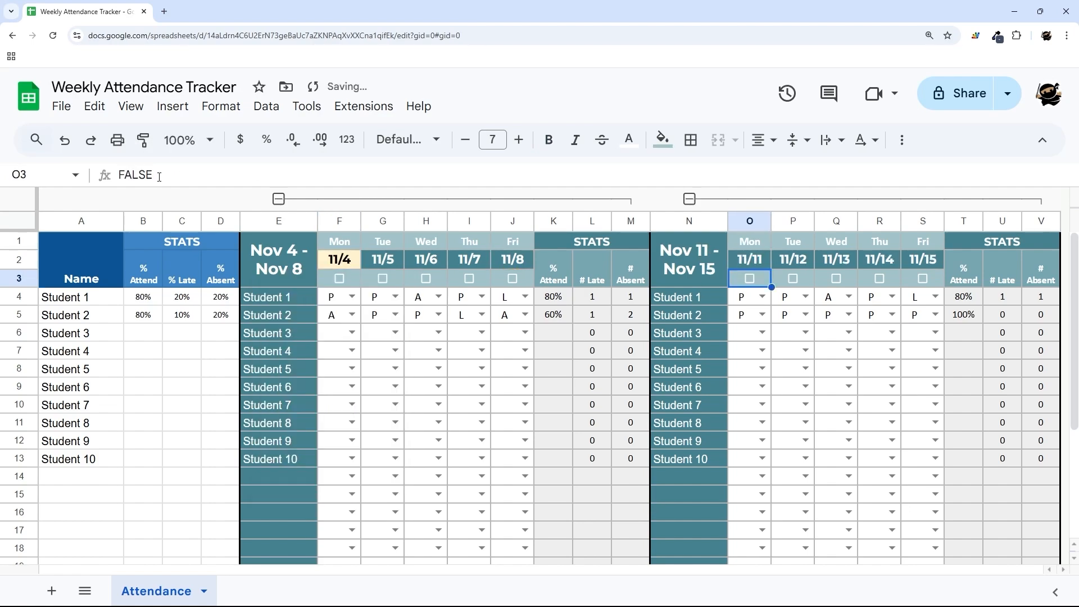
{"action": "double_click", "coordinate": [325, 263]}
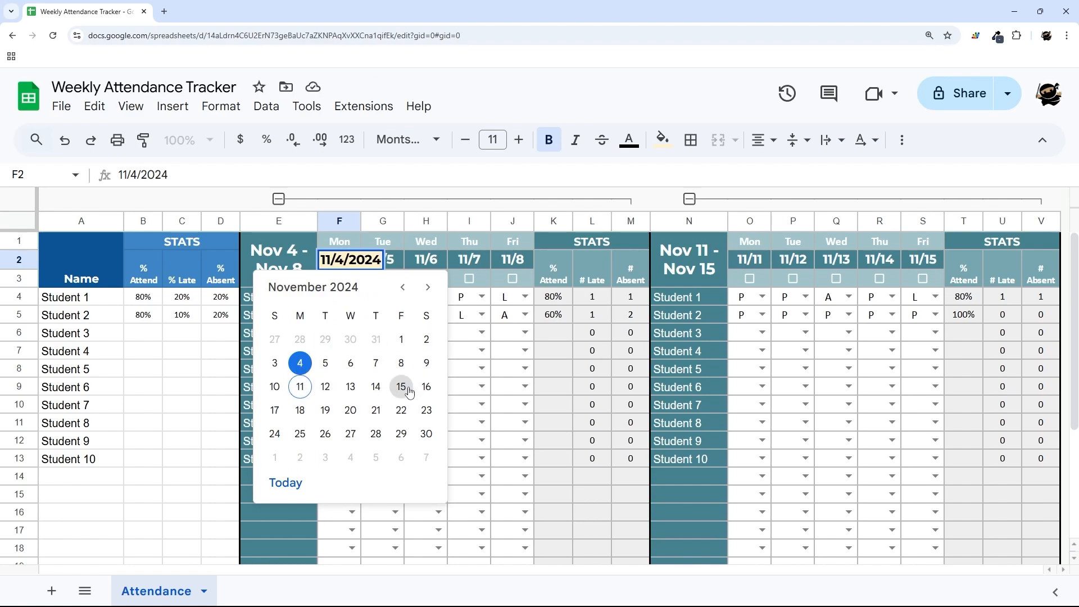
{"action": "left_click", "coordinate": [755, 258]}
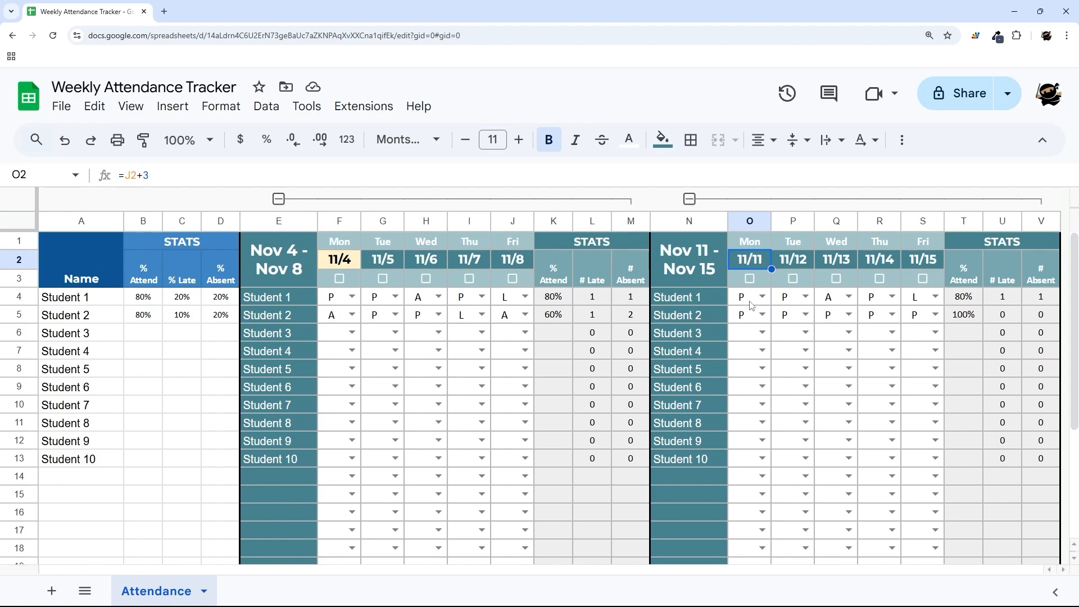
{"action": "left_click_drag", "start_coordinate": [751, 305], "coordinate": [746, 503]}
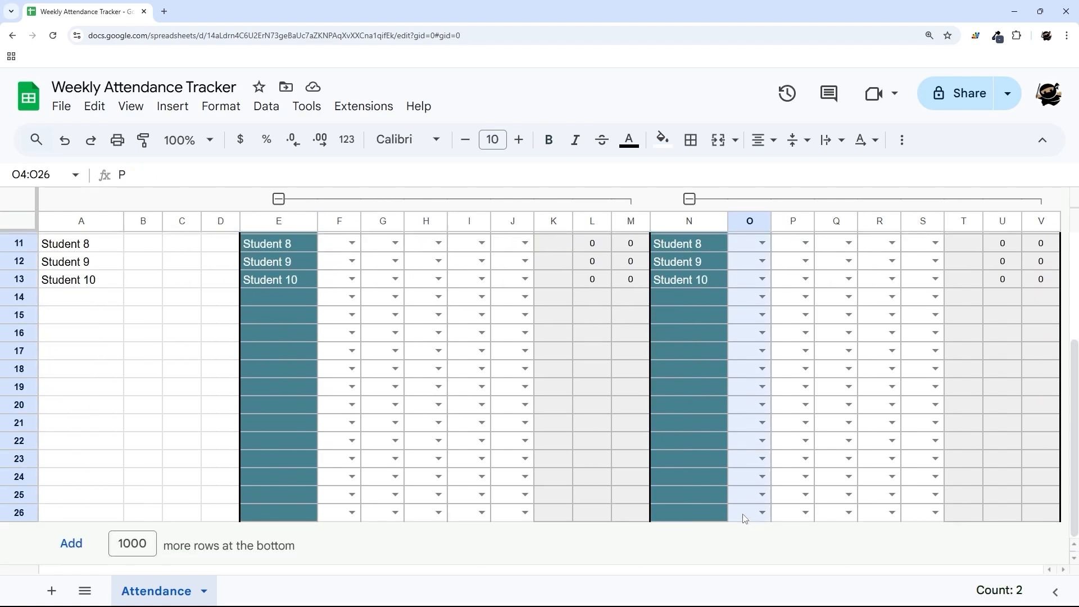
{"action": "scroll", "coordinate": [746, 503], "scroll_direction": "up", "scroll_amount": 3}
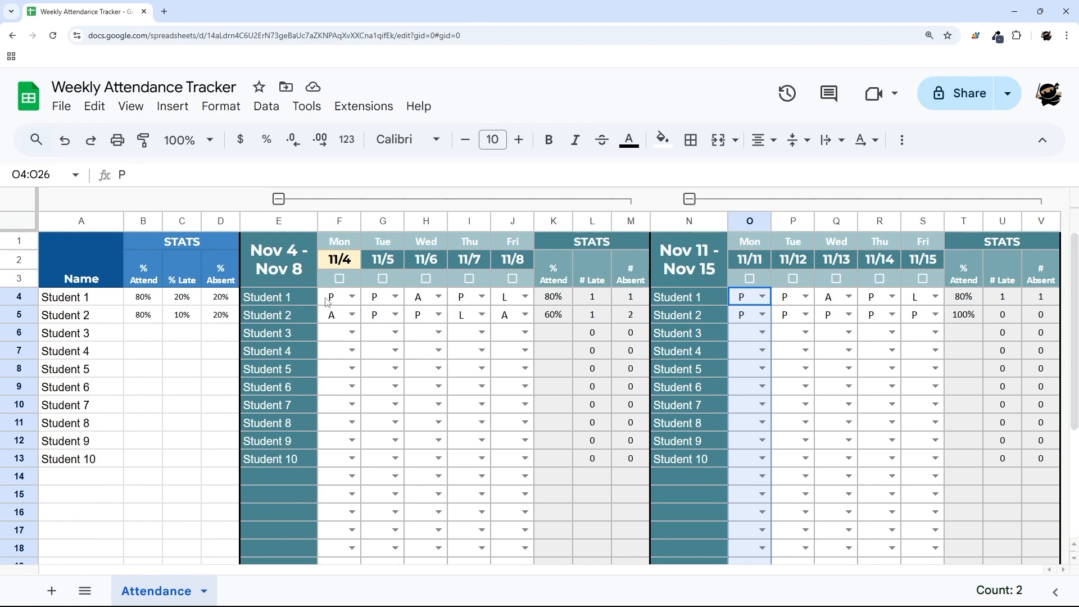
Start a conditional formatting rule for the attendance cells and set its range to F4:S
{"action": "left_click_drag", "start_coordinate": [327, 302], "coordinate": [447, 446]}
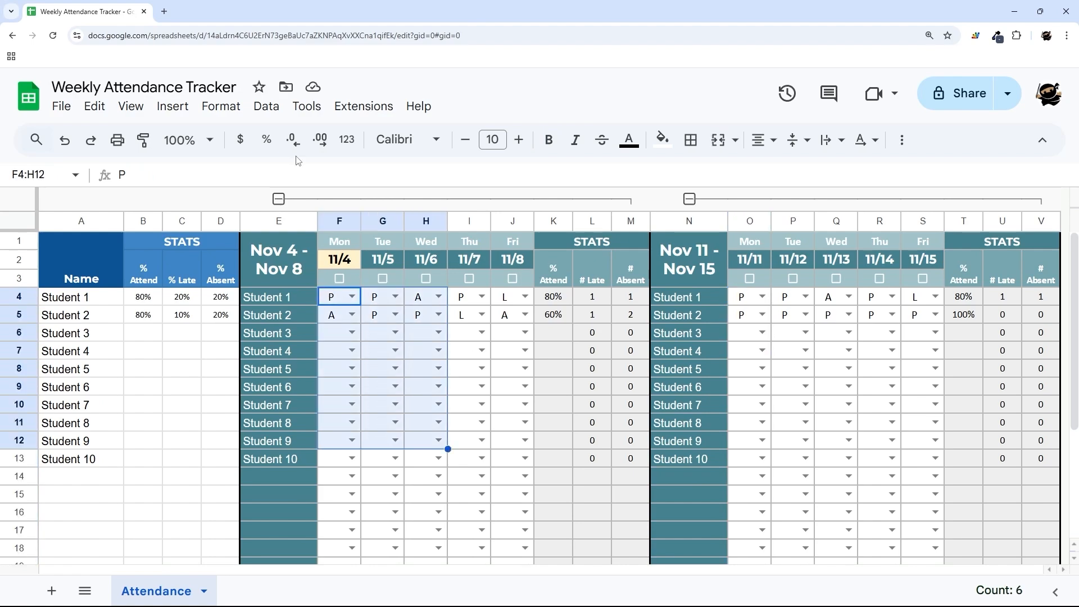
{"action": "left_click", "coordinate": [210, 107]}
{"action": "left_click", "coordinate": [391, 418]}
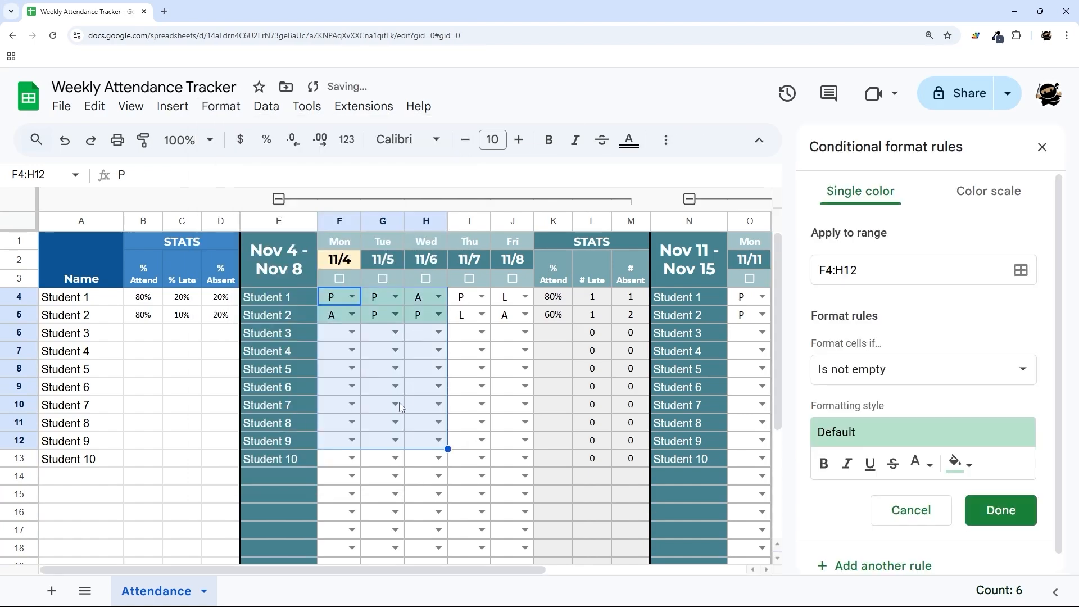
{"action": "left_click", "coordinate": [917, 264]}
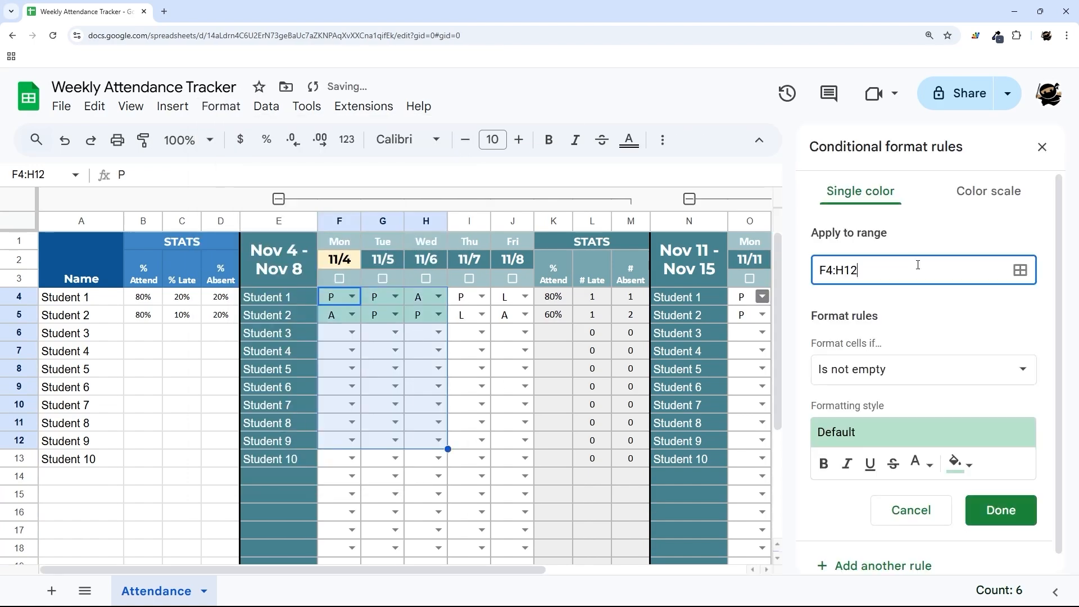
{"action": "key", "text": "BackSpace"}
{"action": "key", "text": "BackSpace"}
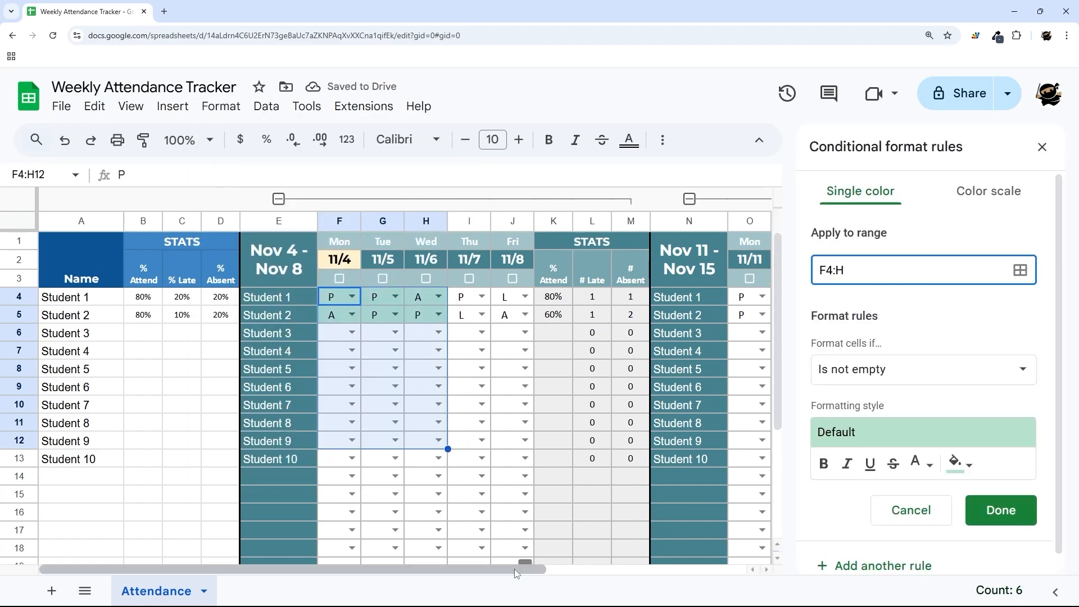
{"action": "left_click_drag", "start_coordinate": [516, 573], "coordinate": [669, 582]}
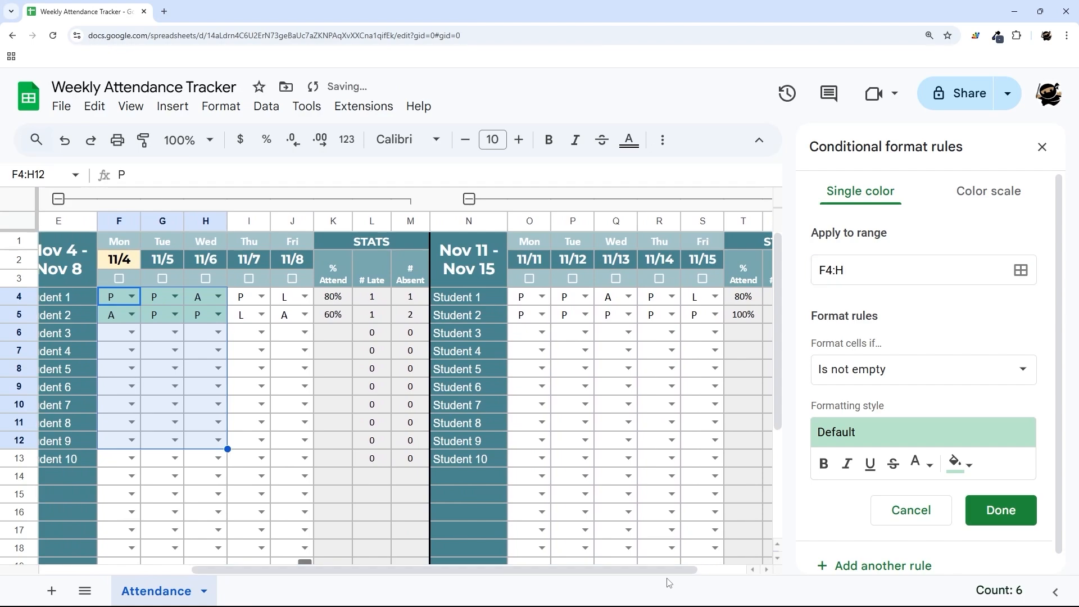
{"action": "left_click", "coordinate": [853, 269]}
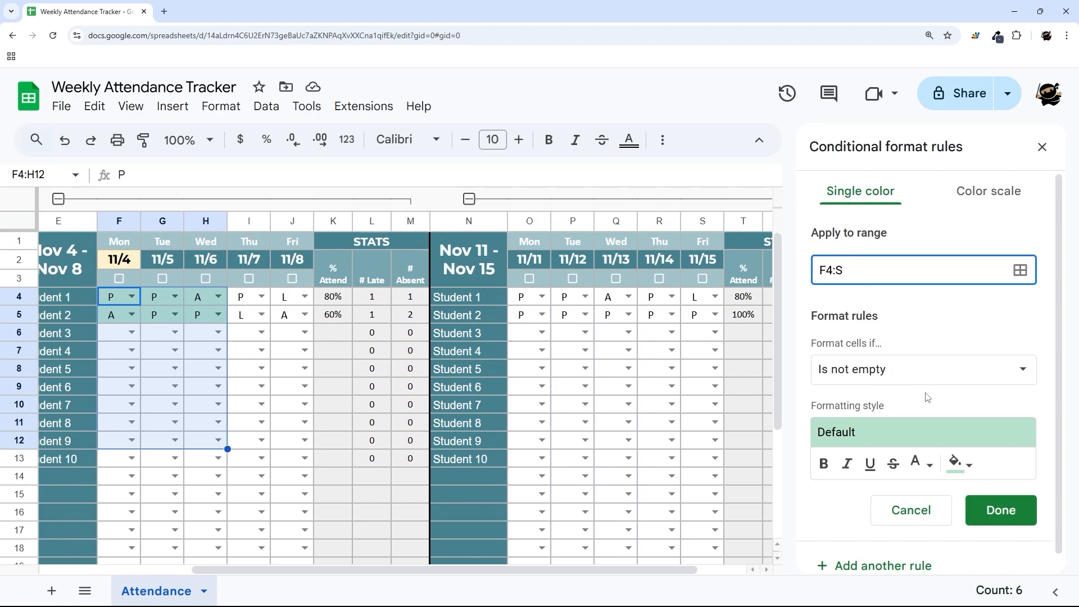
Give the rule a light green fill and the custom formula condition =F$2=today()
{"action": "left_click", "coordinate": [959, 464]}
{"action": "left_click", "coordinate": [870, 253]}
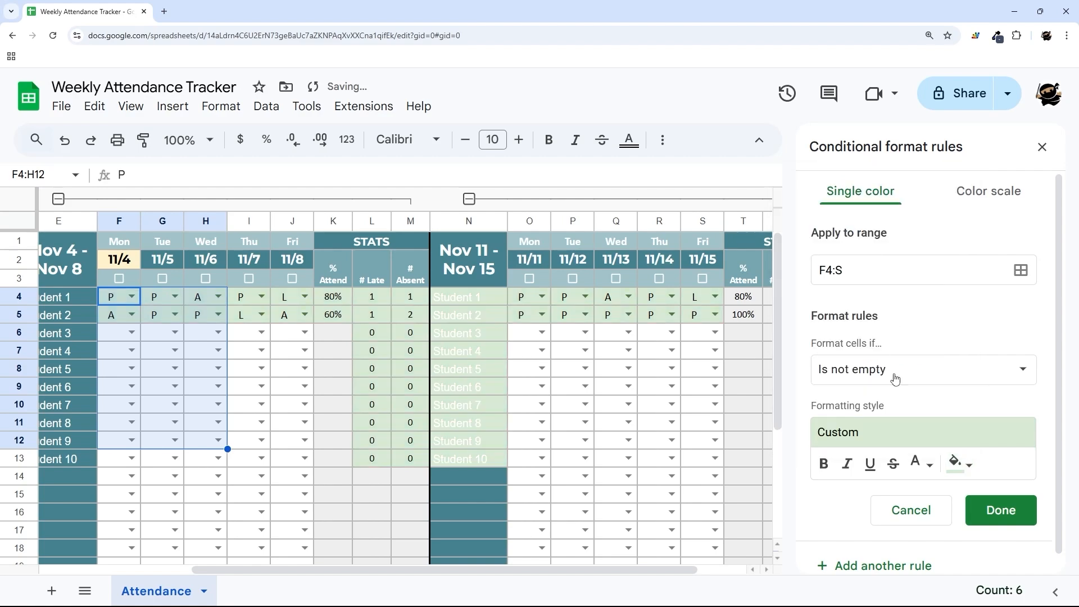
{"action": "left_click", "coordinate": [892, 375]}
{"action": "scroll", "coordinate": [886, 449], "scroll_direction": "down", "scroll_amount": 5}
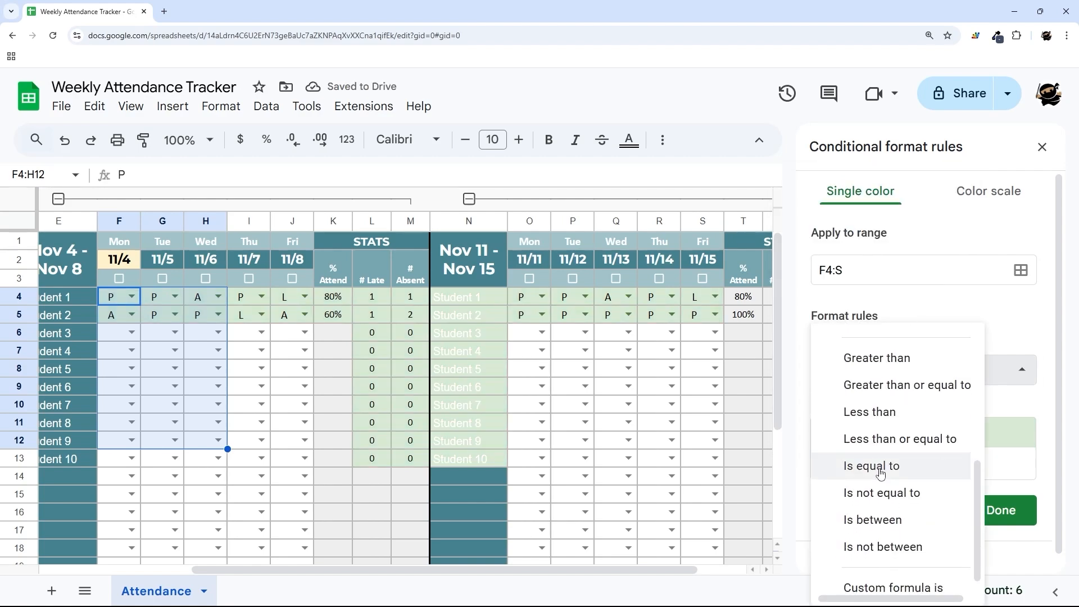
{"action": "left_click", "coordinate": [878, 589]}
{"action": "left_click", "coordinate": [869, 408]}
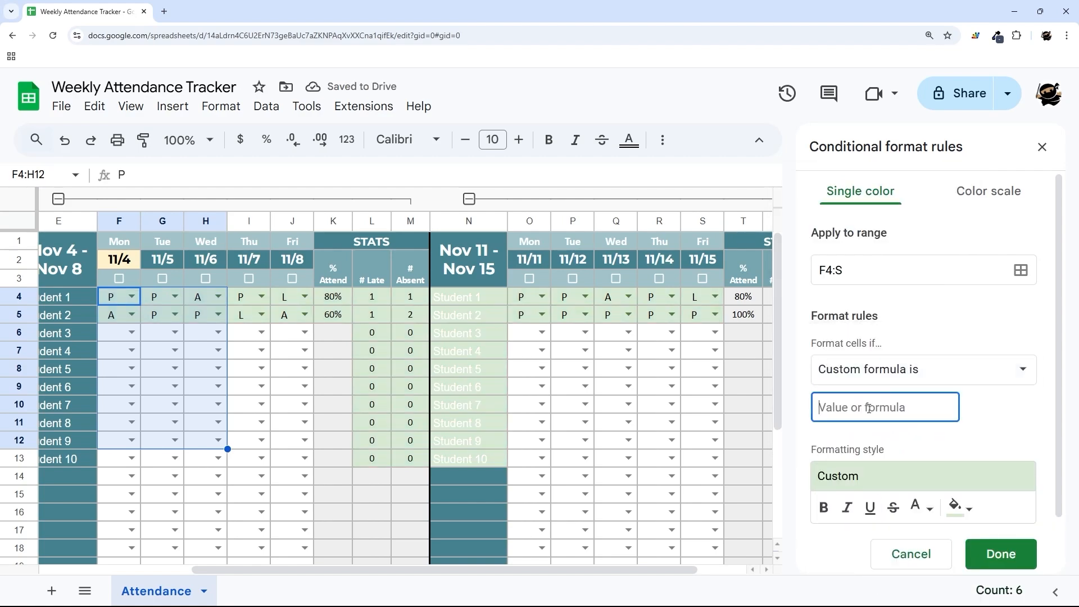
{"action": "type", "text": "="}
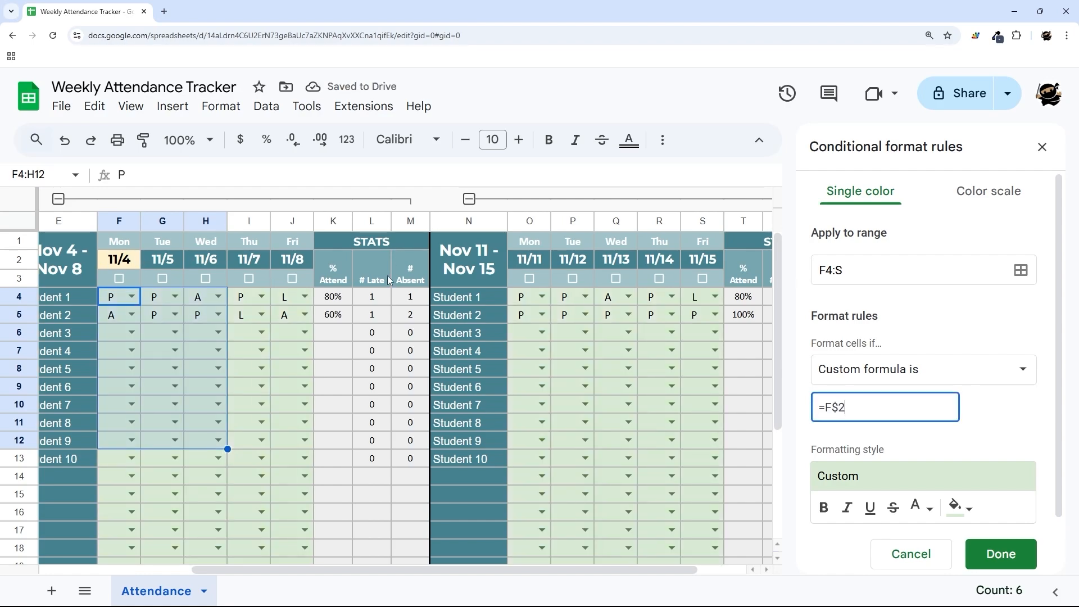
{"action": "type", "text": "oday("}
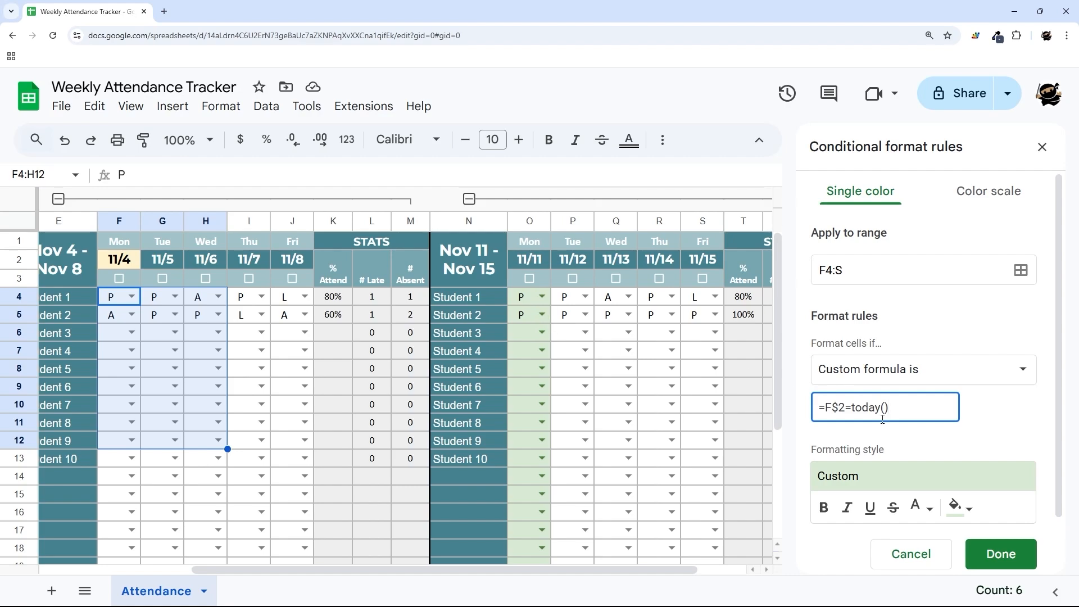
Change the today rule's fill to light yellow, save the rule and close the conditional formatting settings
{"action": "left_click", "coordinate": [960, 508]}
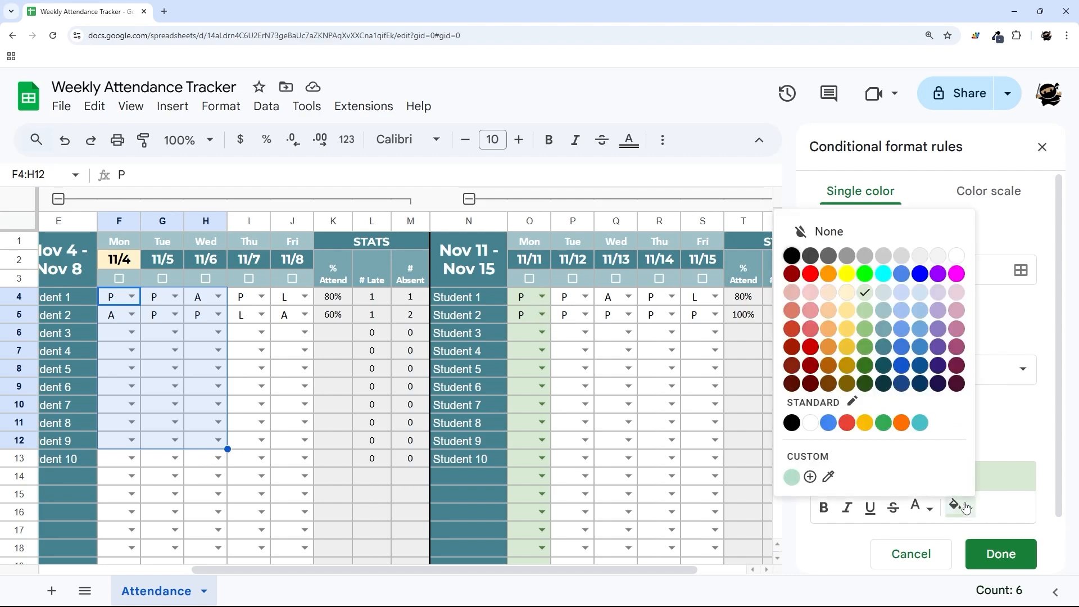
{"action": "left_click", "coordinate": [847, 293]}
{"action": "left_click", "coordinate": [953, 508]}
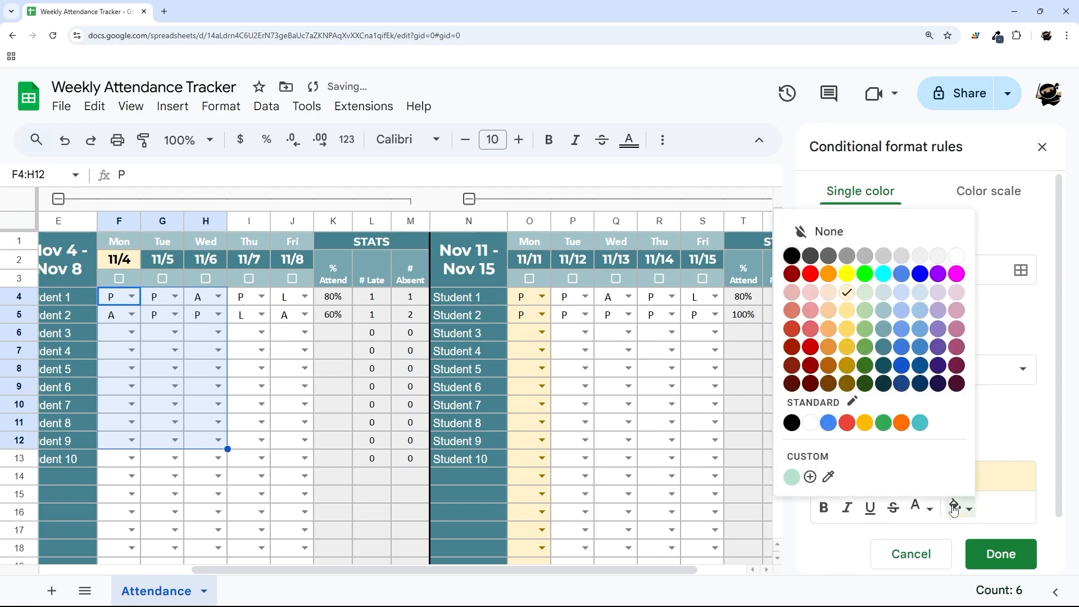
{"action": "left_click", "coordinate": [829, 292]}
{"action": "left_click", "coordinate": [949, 508]}
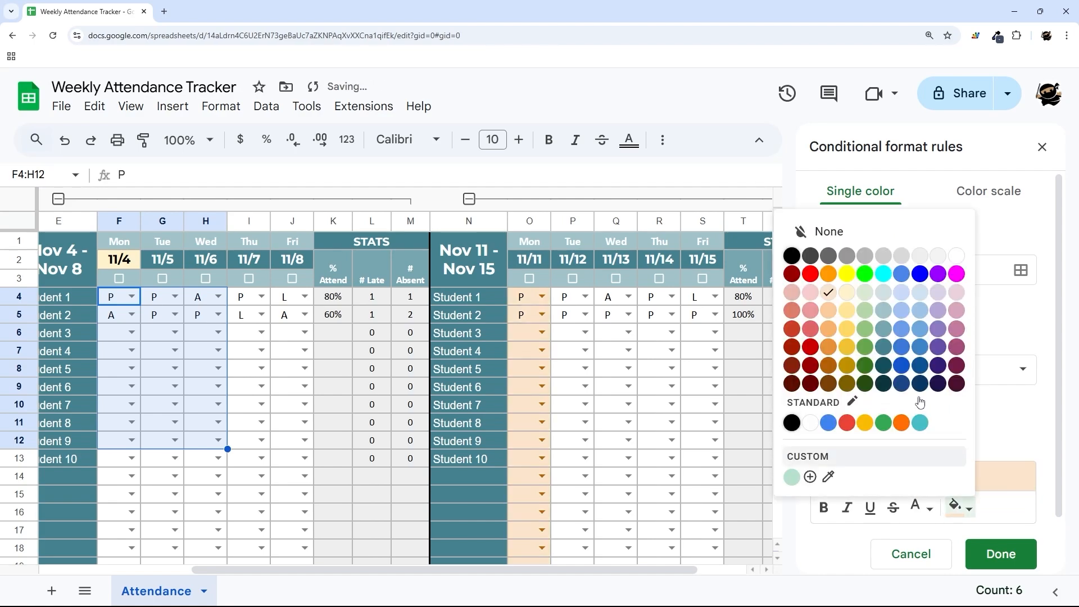
{"action": "left_click", "coordinate": [847, 292]}
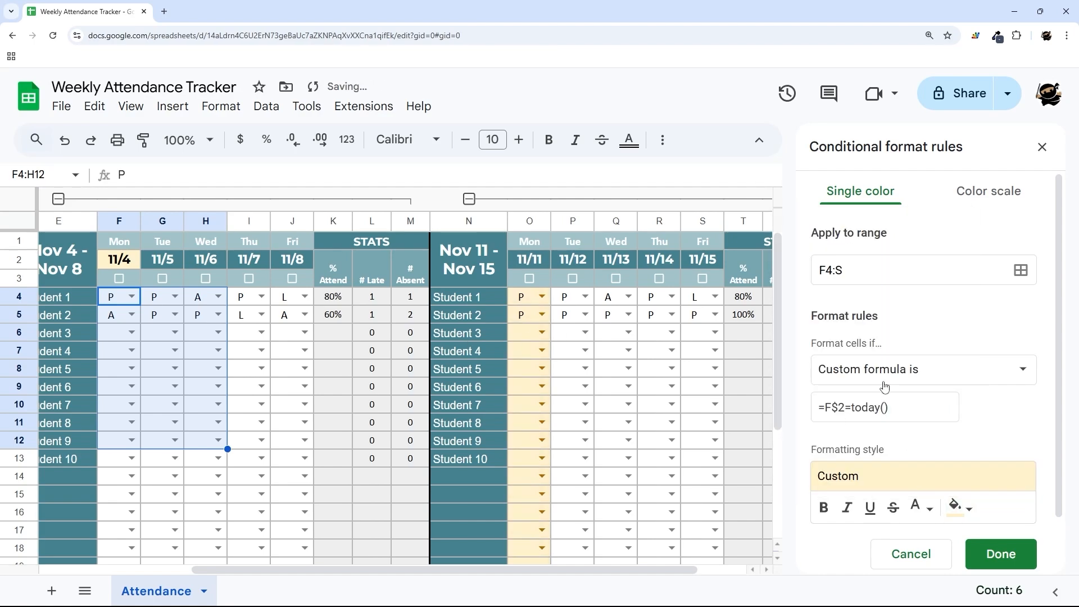
{"action": "scroll", "coordinate": [883, 387], "scroll_direction": "down", "scroll_amount": 1}
{"action": "left_click", "coordinate": [999, 491]}
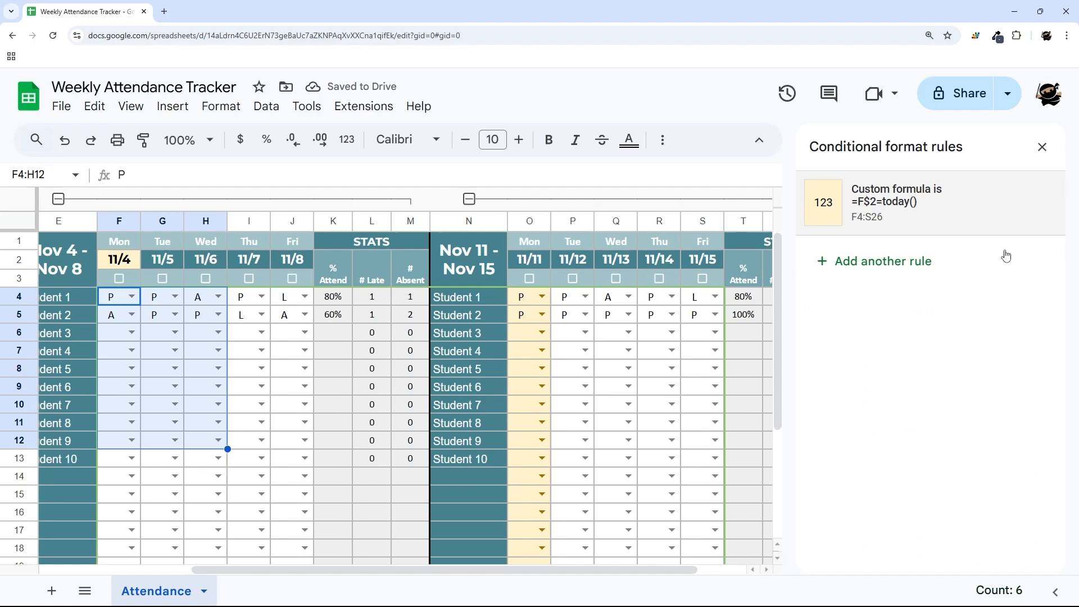
{"action": "left_click", "coordinate": [1041, 147]}
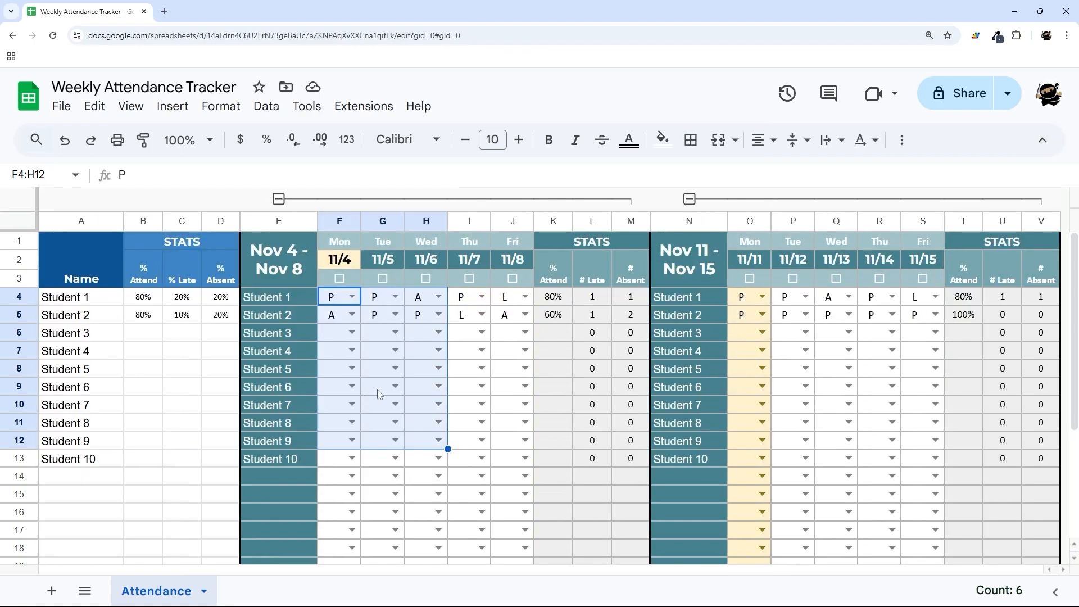
Tick the Friday 11/8 checkbox in J3 and untick it again
{"action": "left_click", "coordinate": [513, 279]}
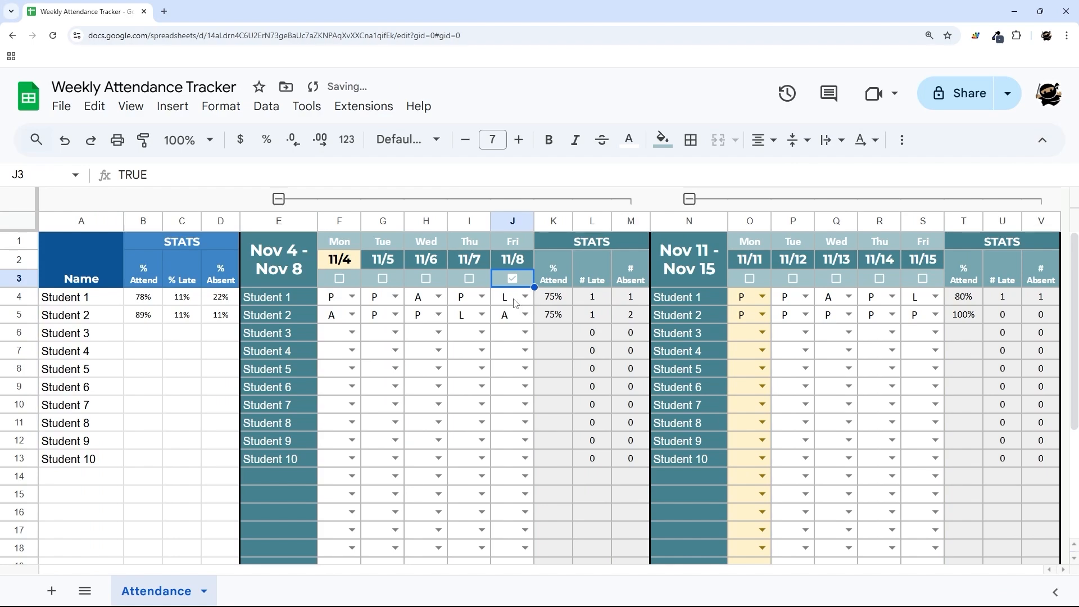
{"action": "left_click_drag", "start_coordinate": [515, 303], "coordinate": [512, 494]}
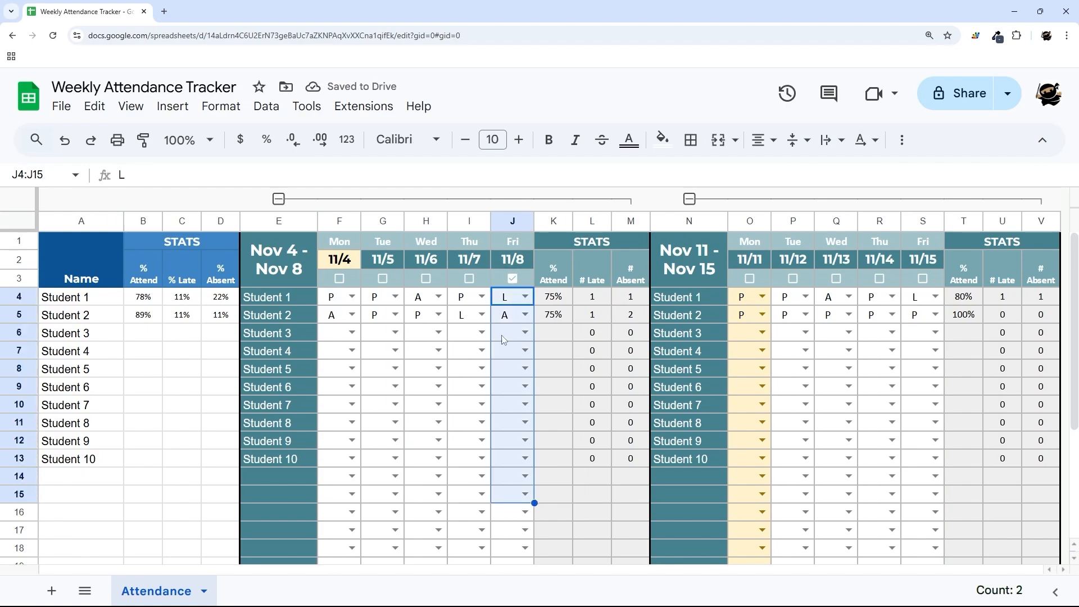
{"action": "left_click", "coordinate": [512, 280]}
Open the today rule in the conditional formatting settings and add another rule for range F4:S26
{"action": "left_click", "coordinate": [379, 301]}
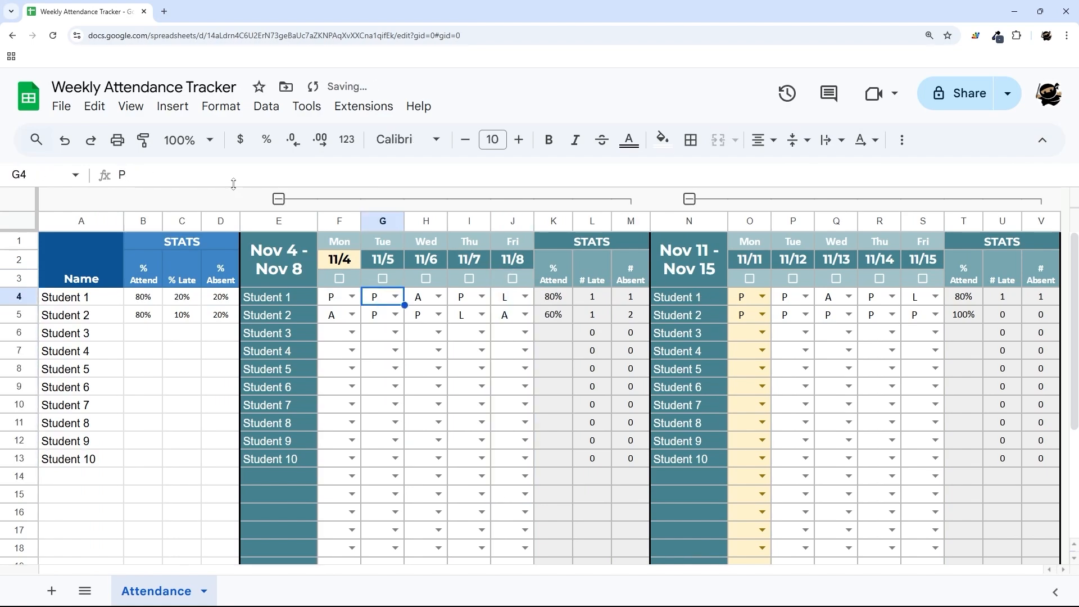
{"action": "left_click", "coordinate": [221, 106]}
{"action": "left_click", "coordinate": [288, 420]}
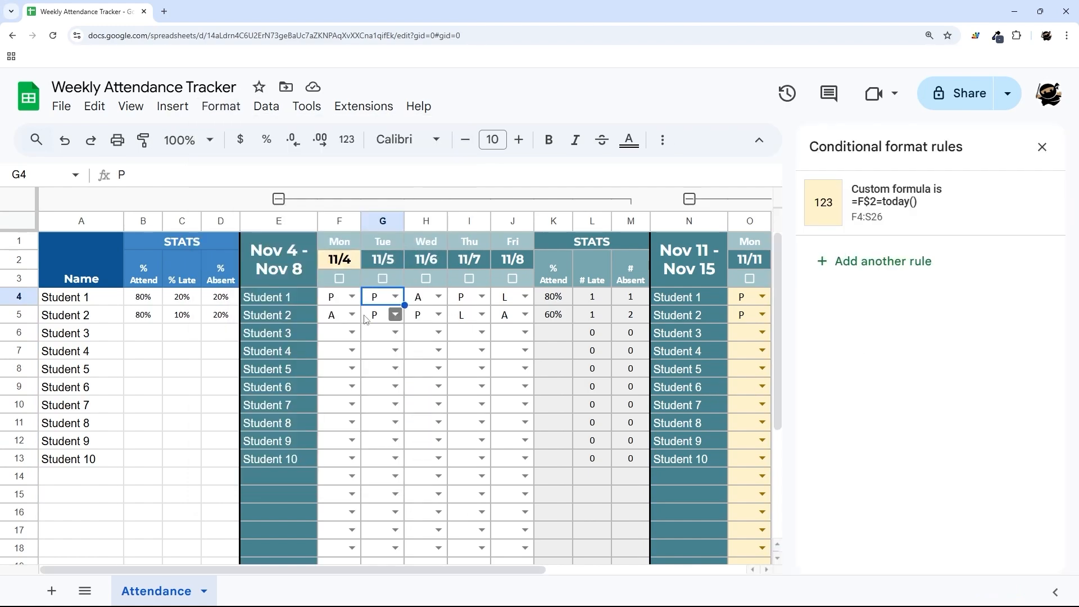
{"action": "mouse_move", "coordinate": [857, 194]}
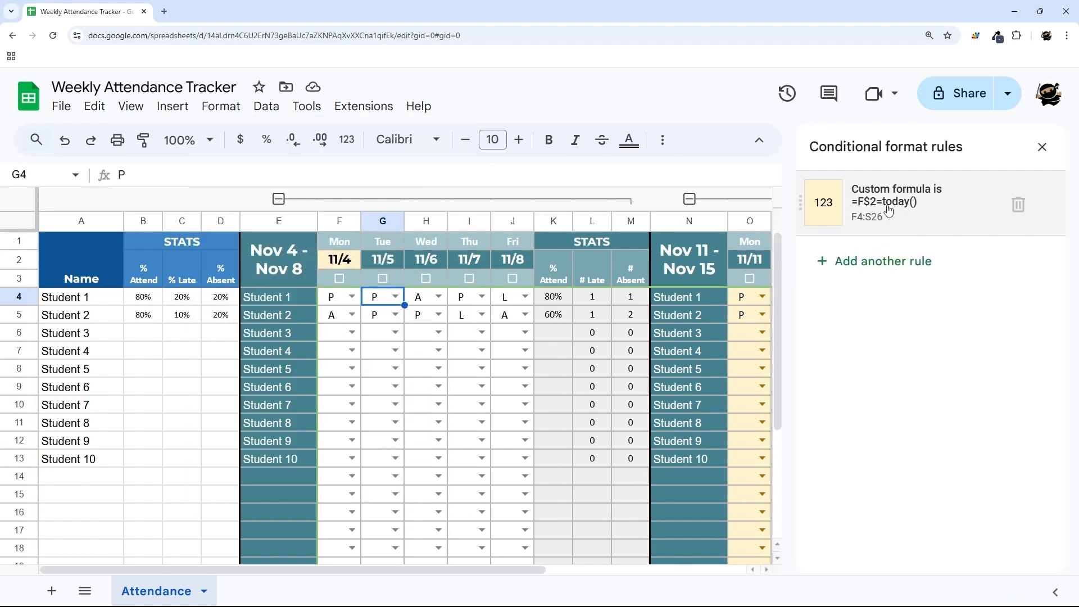
{"action": "left_click", "coordinate": [885, 207]}
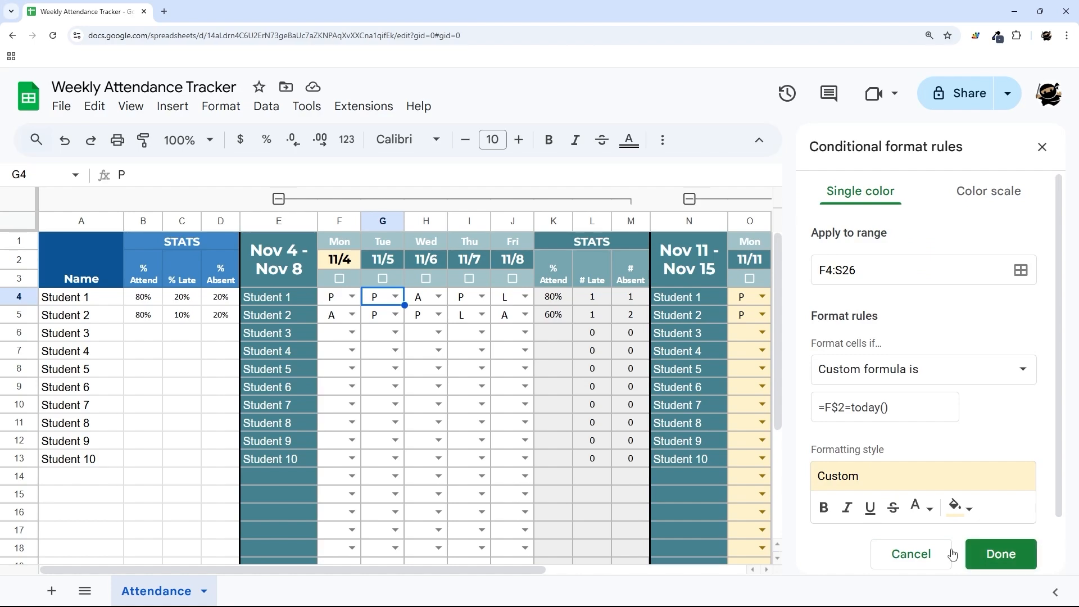
{"action": "scroll", "coordinate": [915, 531], "scroll_direction": "down", "scroll_amount": 2}
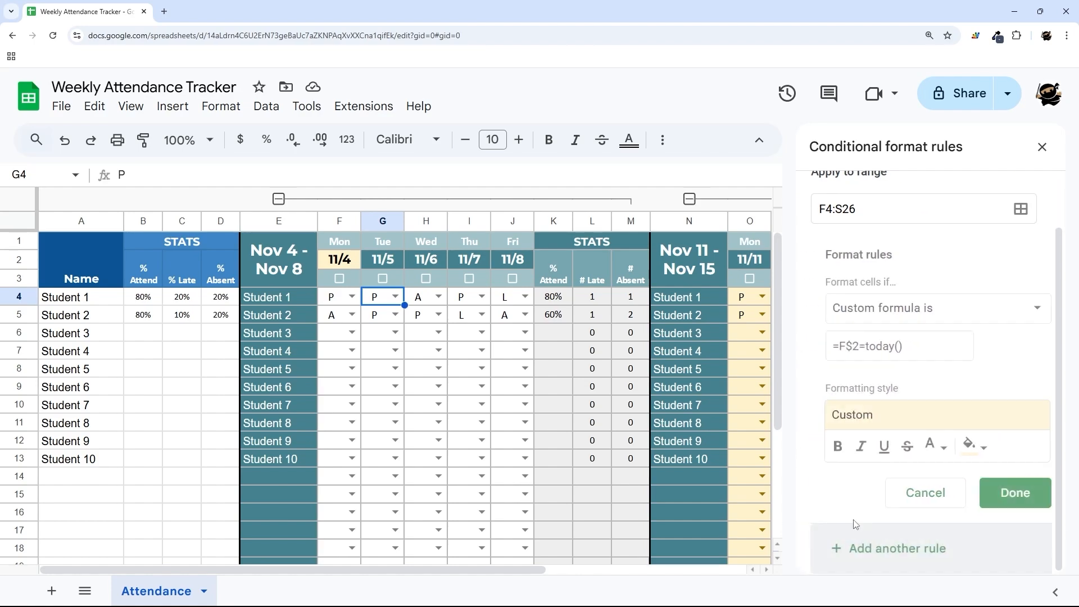
{"action": "scroll", "coordinate": [835, 487], "scroll_direction": "up", "scroll_amount": 2}
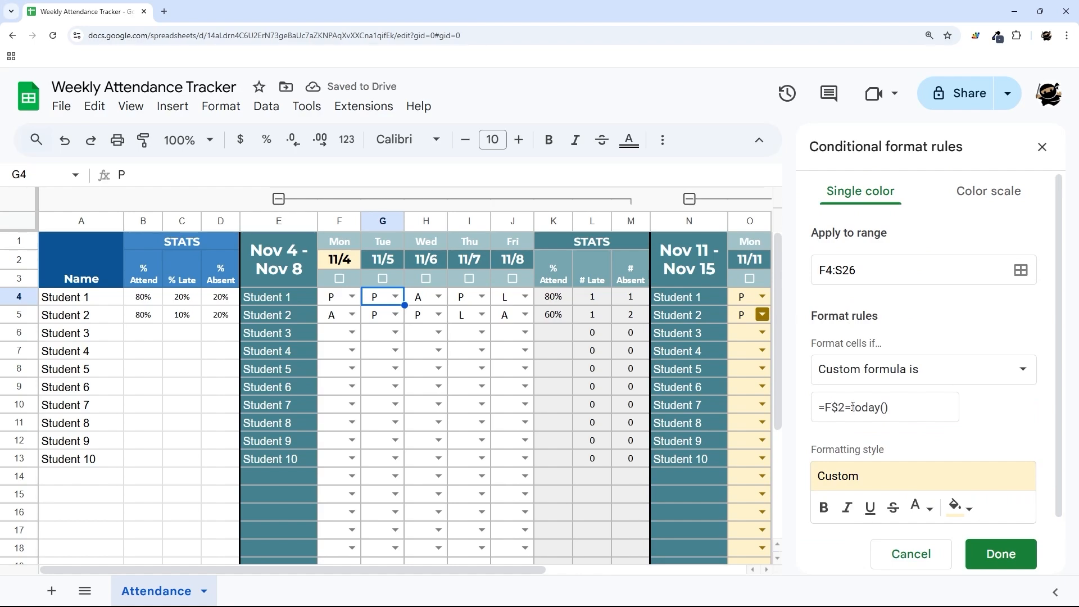
Set the new rule's custom formula condition to =F$3=true
{"action": "left_click_drag", "start_coordinate": [853, 406], "coordinate": [893, 406]}
{"action": "left_click", "coordinate": [846, 407]}
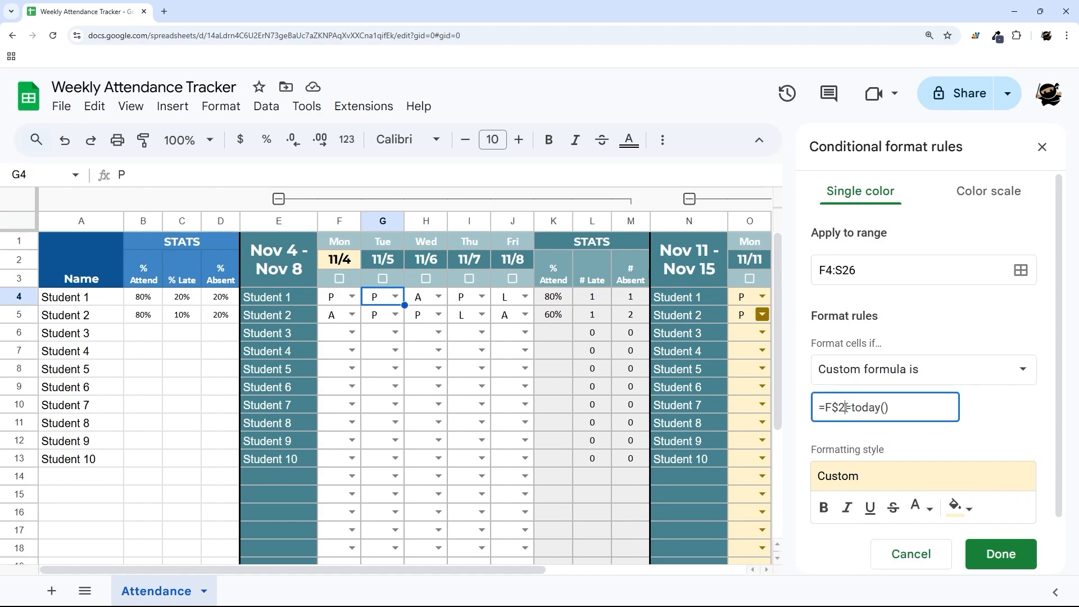
{"action": "key", "text": "BackSpace"}
{"action": "type", "text": "3"}
{"action": "left_click_drag", "start_coordinate": [853, 409], "coordinate": [930, 408]}
{"action": "key", "text": "BackSpace"}
{"action": "type", "text": "true"}
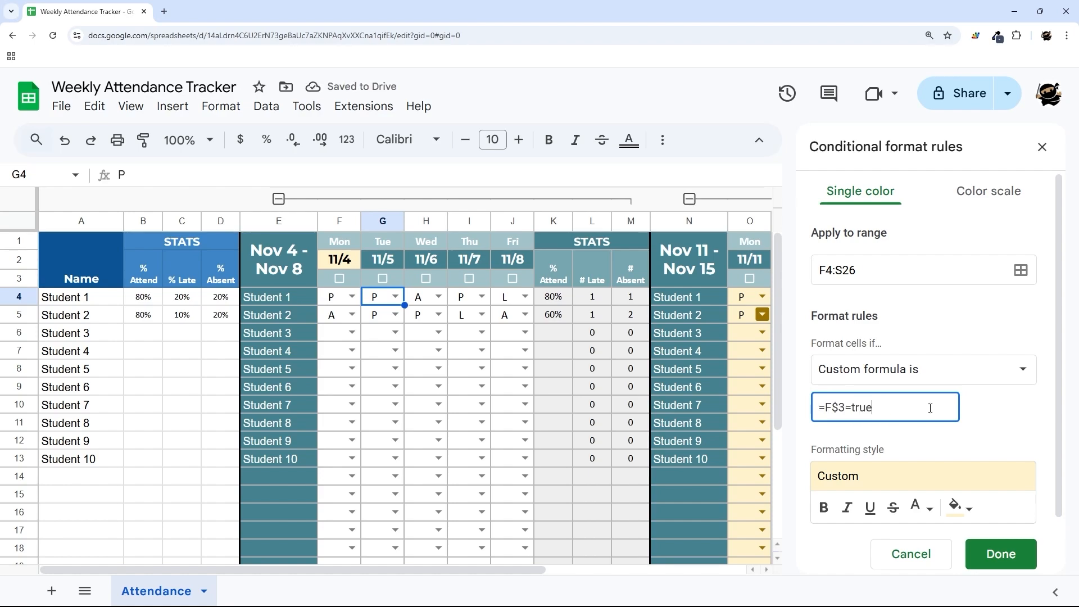
Give the =F$3=true rule a light gray fill with light gray text and save it
{"action": "scroll", "coordinate": [930, 406], "scroll_direction": "down", "scroll_amount": 1}
{"action": "left_click", "coordinate": [960, 446]}
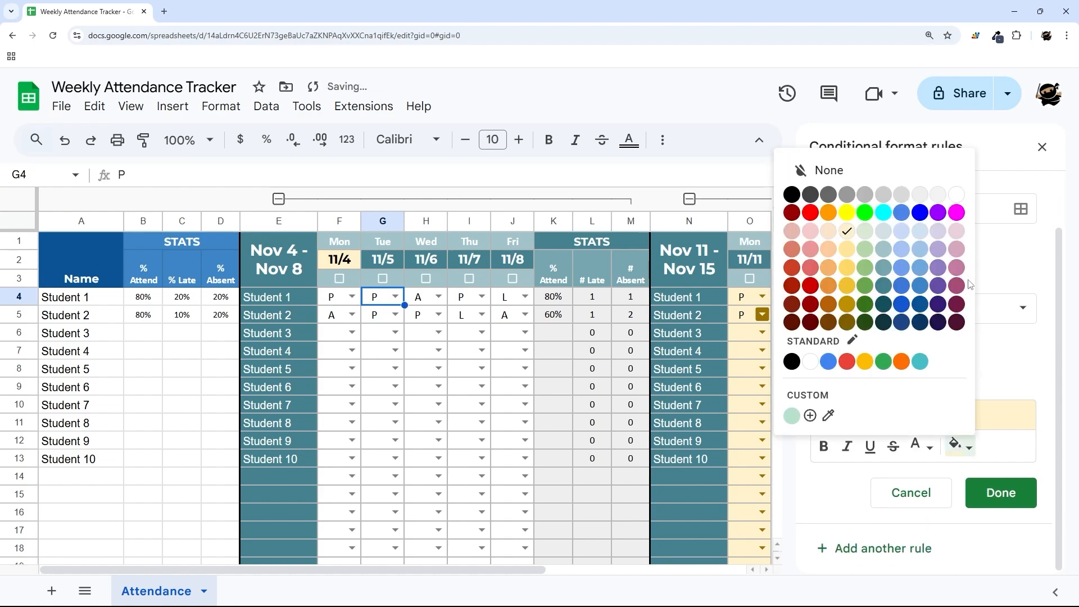
{"action": "left_click", "coordinate": [921, 215]}
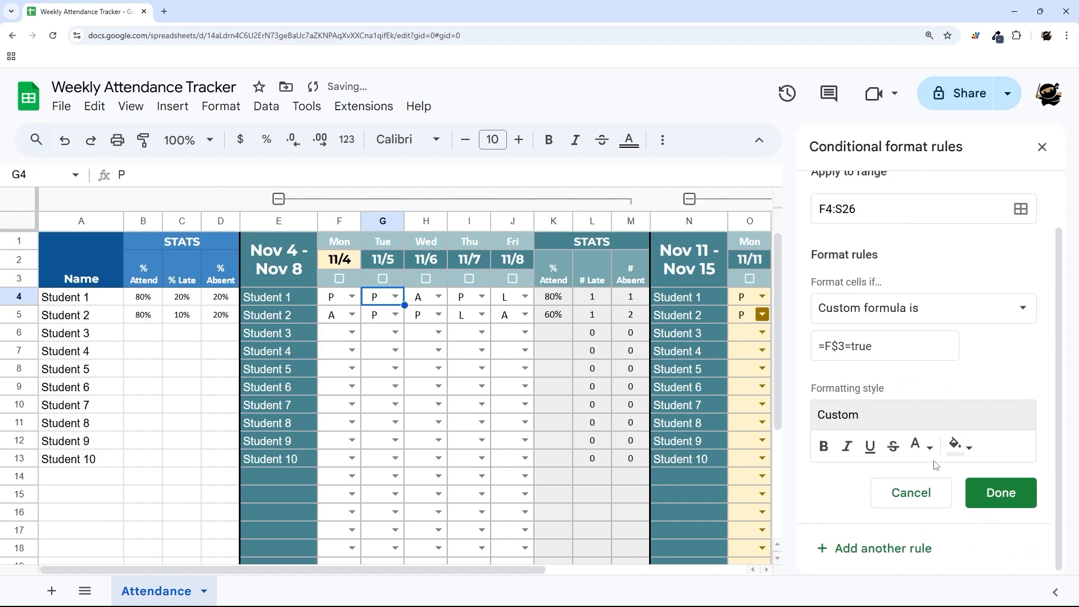
{"action": "left_click", "coordinate": [918, 445]}
{"action": "left_click", "coordinate": [881, 196]}
{"action": "left_click", "coordinate": [972, 489]}
Test the new rule by ticking the Friday 11/8 checkbox in J3 and unticking it again
{"action": "left_click", "coordinate": [512, 278]}
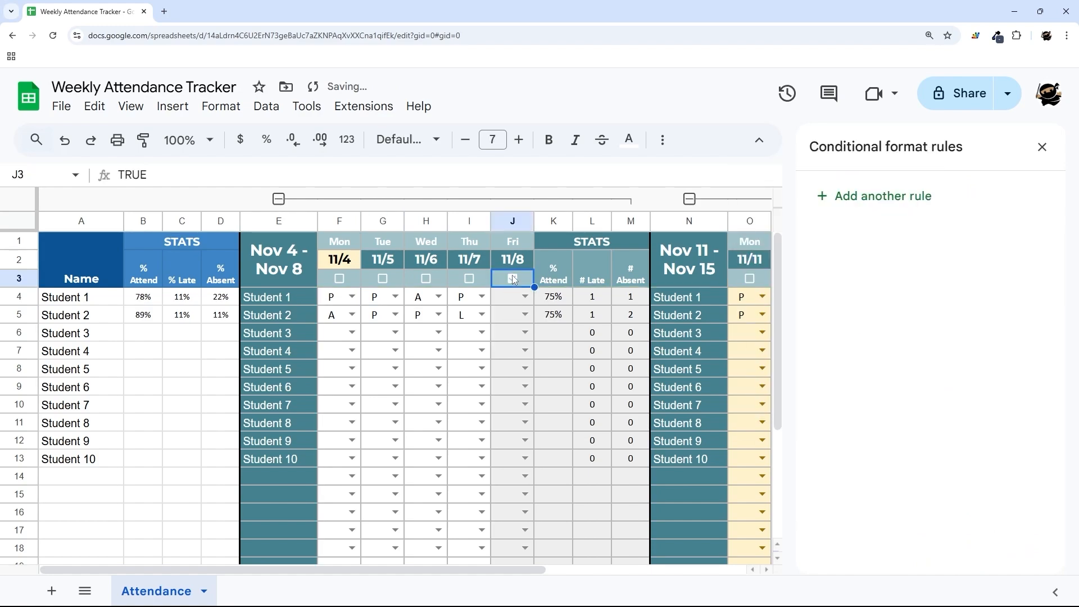
{"action": "left_click", "coordinate": [513, 278]}
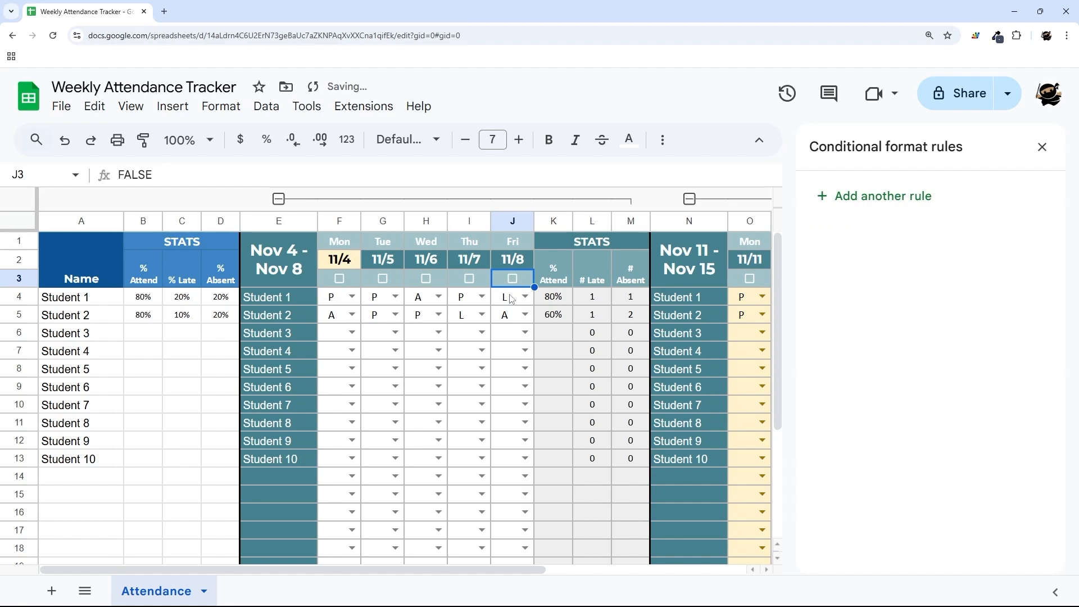
{"action": "left_click_drag", "start_coordinate": [512, 297], "coordinate": [512, 332]}
Change the =F$3=true rule's text color to gray, save it, and tick the Friday 11/8 checkbox in J3
{"action": "left_click", "coordinate": [894, 264]}
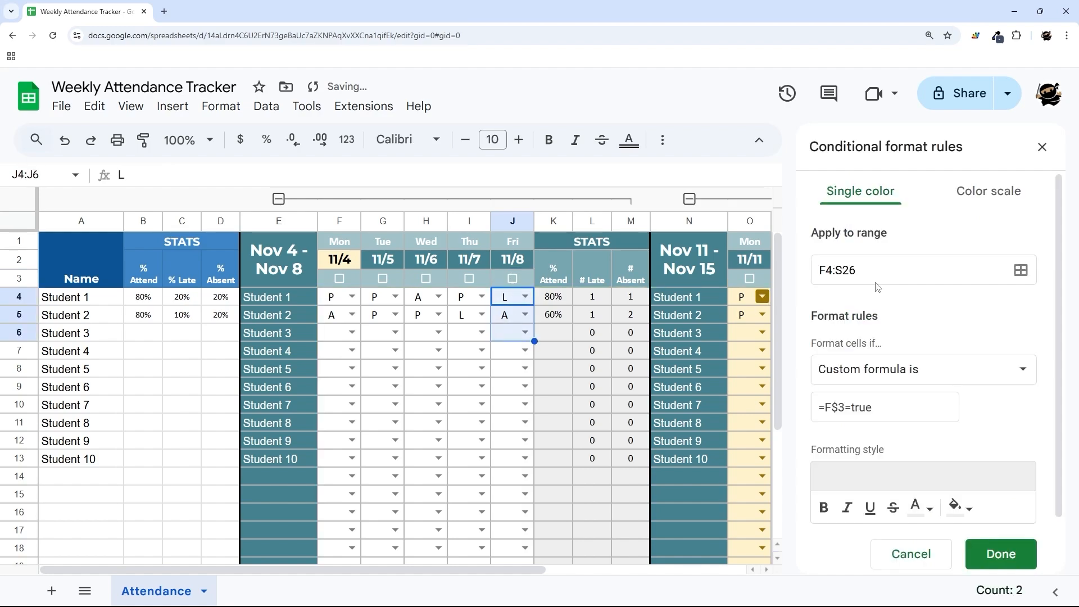
{"action": "left_click", "coordinate": [922, 507]}
{"action": "left_click", "coordinate": [753, 255]}
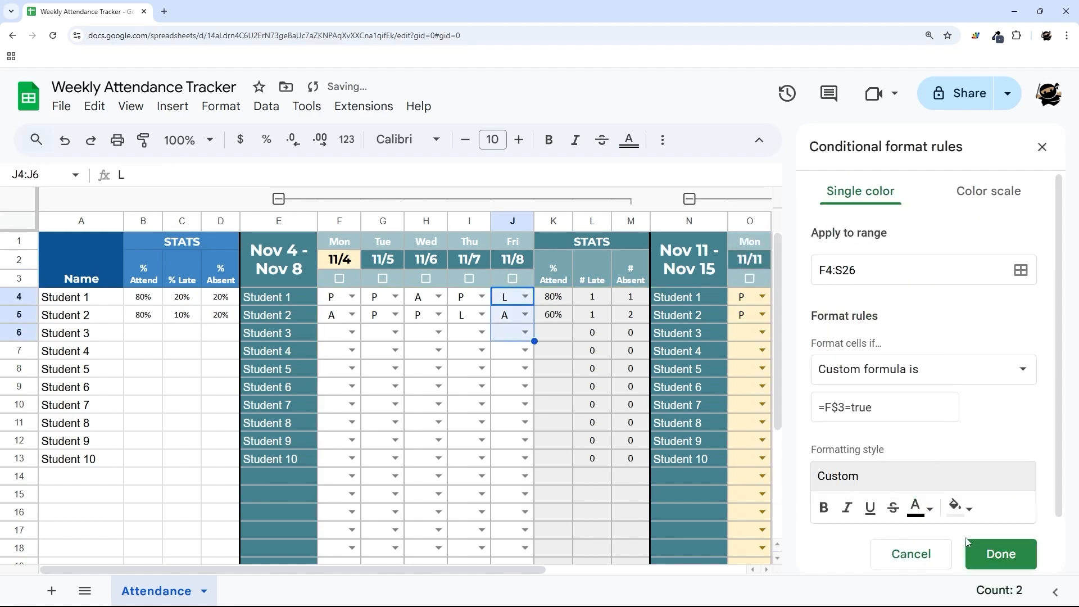
{"action": "left_click", "coordinate": [922, 507]}
{"action": "left_click", "coordinate": [807, 256]}
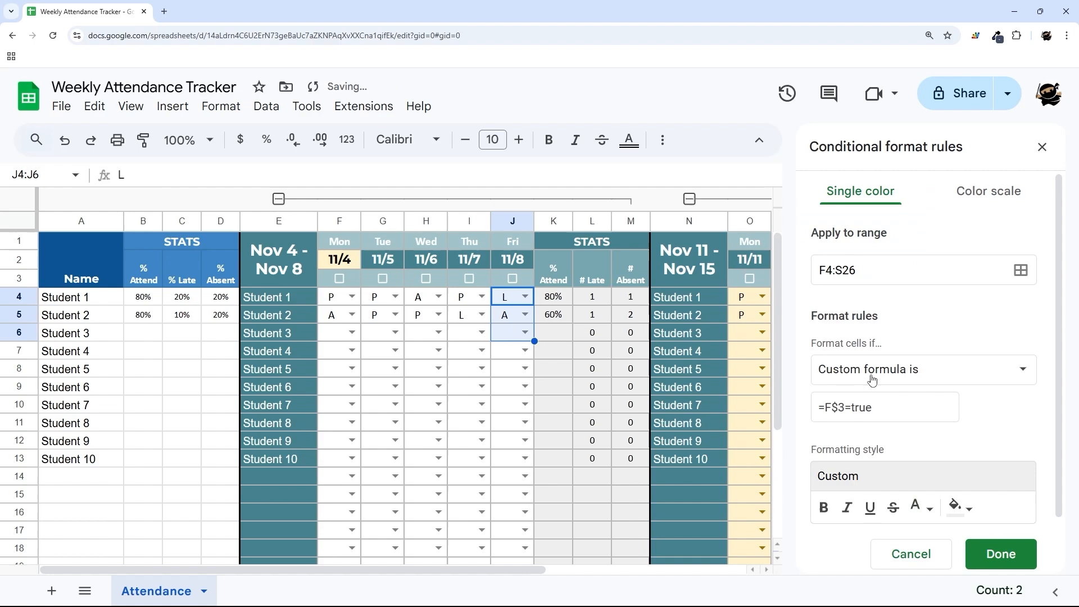
{"action": "left_click", "coordinate": [1001, 553]}
{"action": "left_click", "coordinate": [1042, 146]}
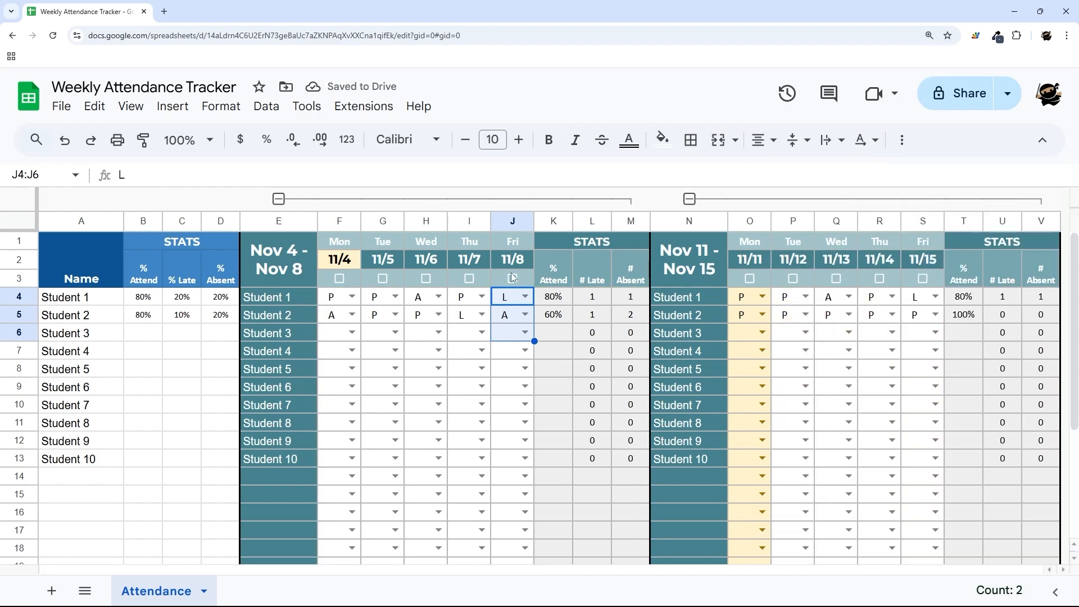
{"action": "left_click", "coordinate": [512, 278]}
{"action": "left_click_drag", "start_coordinate": [510, 297], "coordinate": [512, 325]}
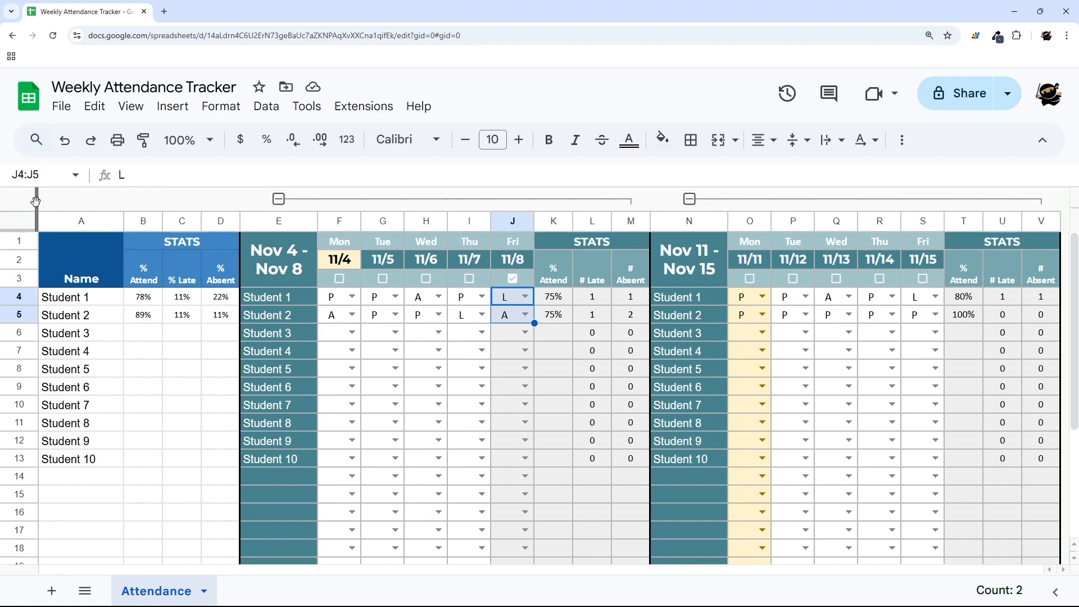
Freeze the sheet up to the Name column and unfreeze it again
{"action": "mouse_move", "coordinate": [35, 201]}
{"action": "left_mouse_down"}
{"action": "mouse_move", "coordinate": [125, 205]}
{"action": "mouse_move", "coordinate": [35, 211]}
{"action": "left_mouse_up"}
{"action": "left_click_drag", "start_coordinate": [36, 202], "coordinate": [124, 202]}
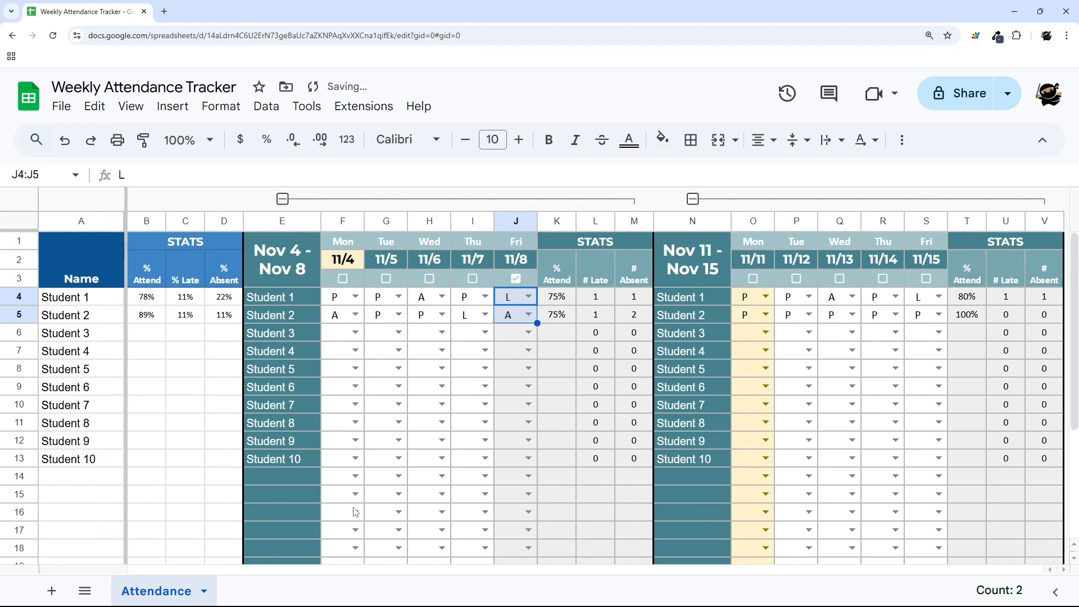
{"action": "left_click_drag", "start_coordinate": [692, 221], "coordinate": [1068, 231]}
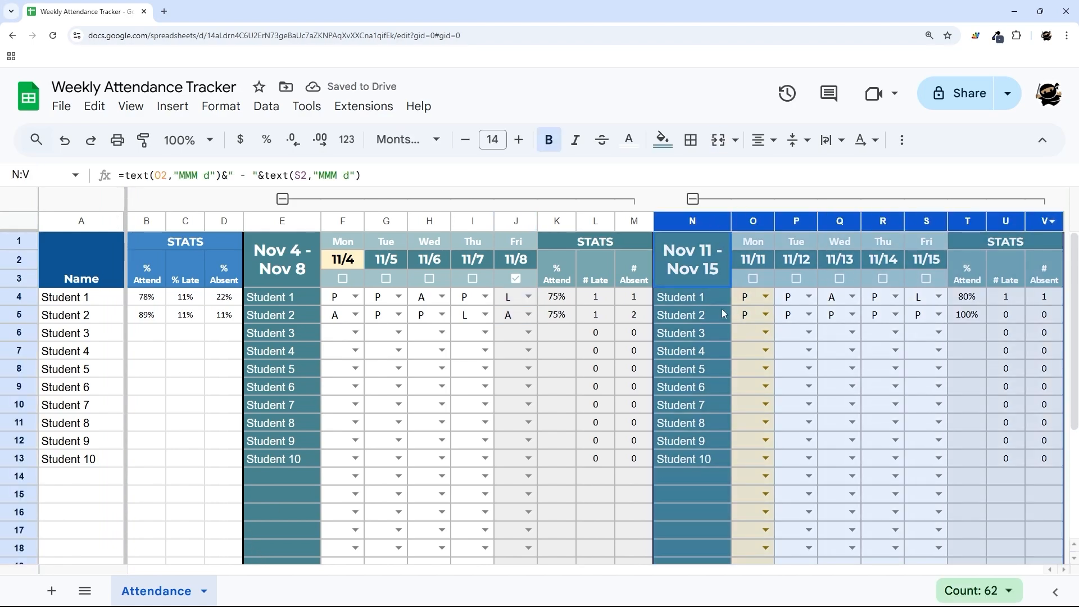
{"action": "left_click_drag", "start_coordinate": [703, 297], "coordinate": [692, 480]}
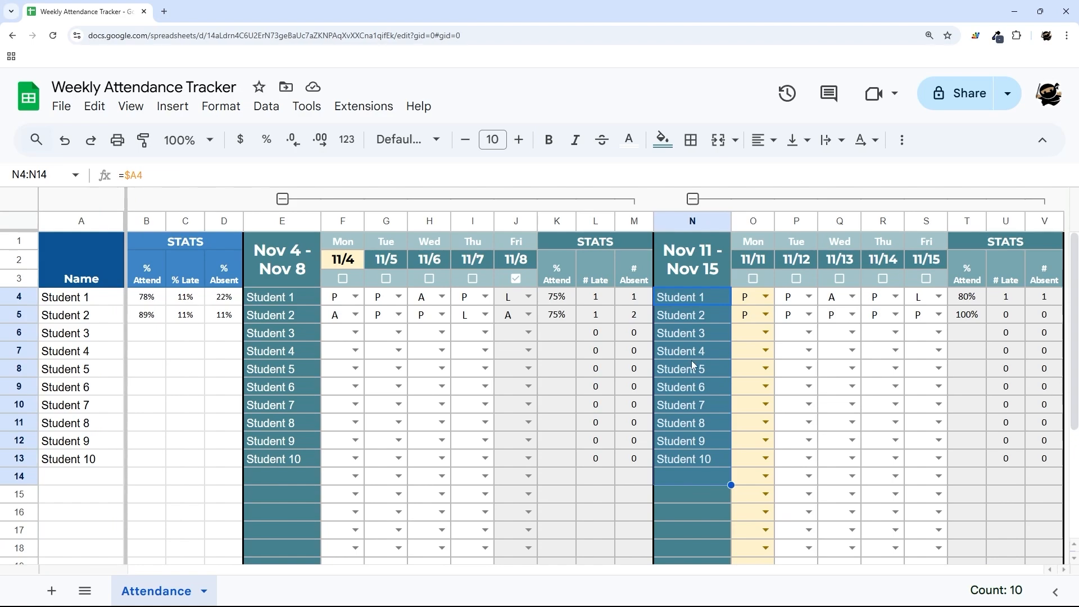
{"action": "left_click_drag", "start_coordinate": [126, 202], "coordinate": [60, 207]}
Group the overall STATS columns B to D, and collapse that group and the Nov 4 - Nov 8 week
{"action": "left_click_drag", "start_coordinate": [219, 223], "coordinate": [156, 224]}
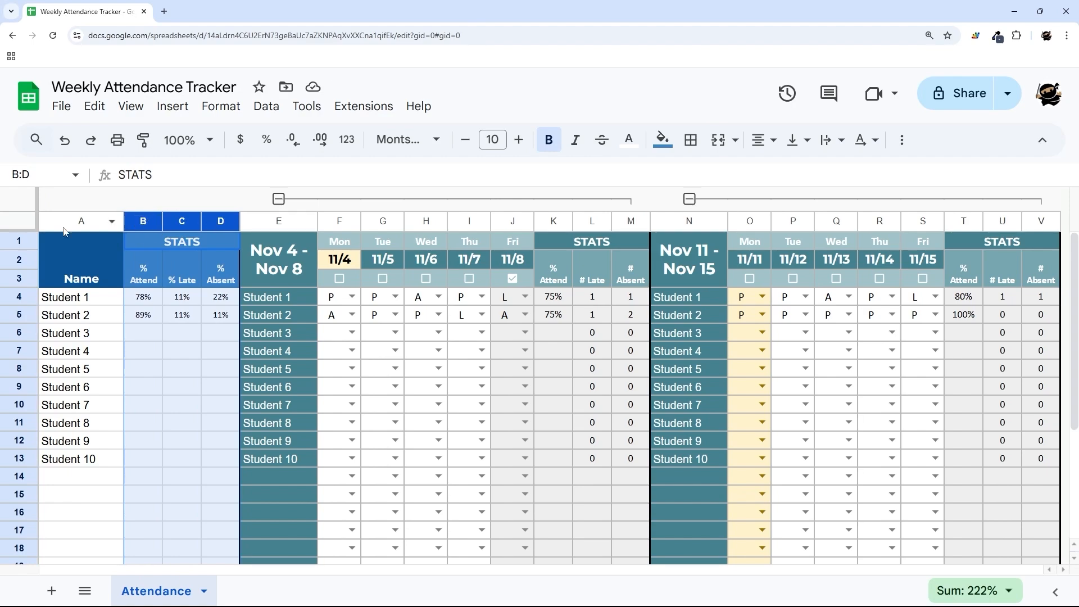
{"action": "right_click", "coordinate": [142, 227]}
{"action": "scroll", "coordinate": [225, 354], "scroll_direction": "down", "scroll_amount": 2}
{"action": "mouse_move", "coordinate": [227, 591]}
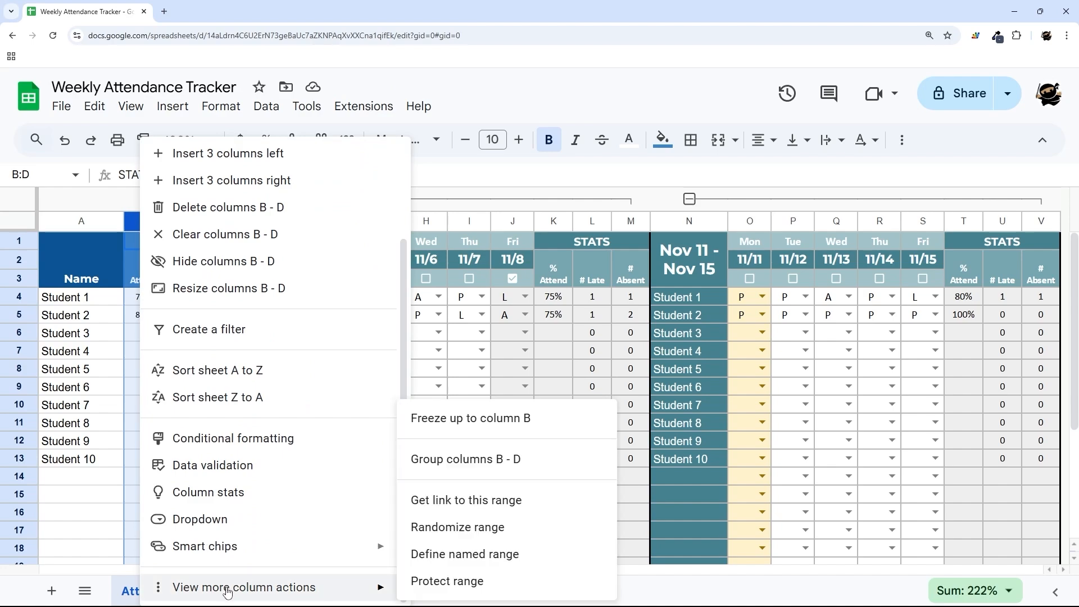
{"action": "left_click", "coordinate": [430, 459]}
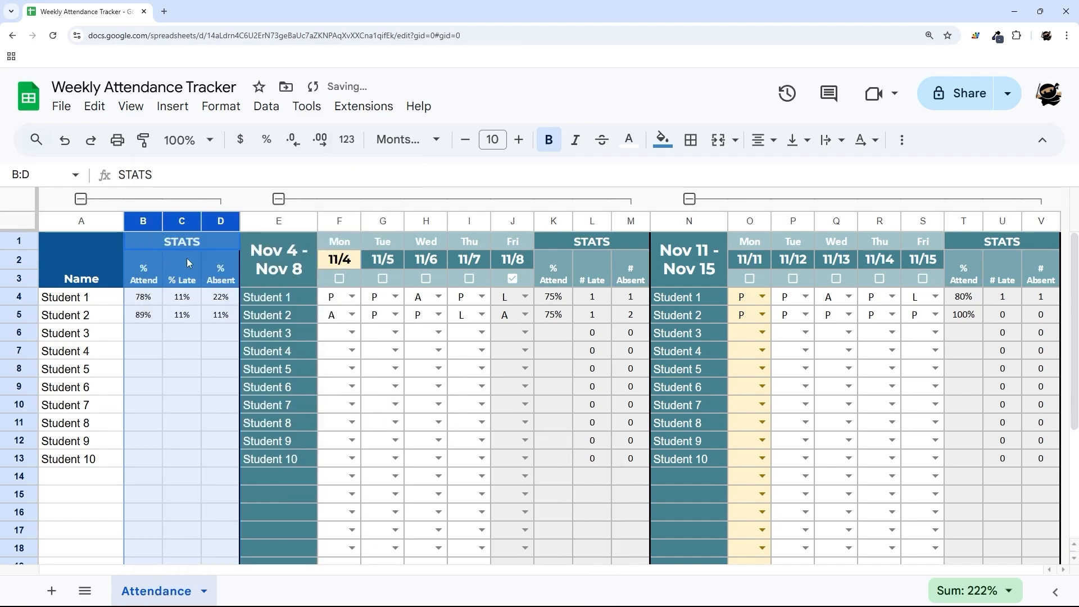
{"action": "left_click", "coordinate": [81, 198]}
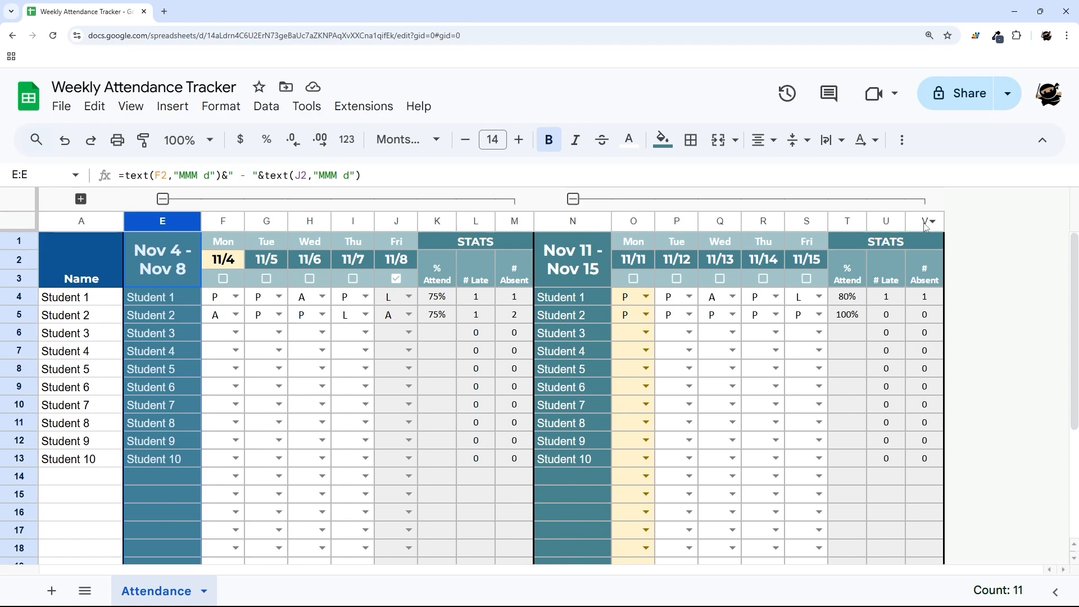
{"action": "left_click", "coordinate": [163, 199]}
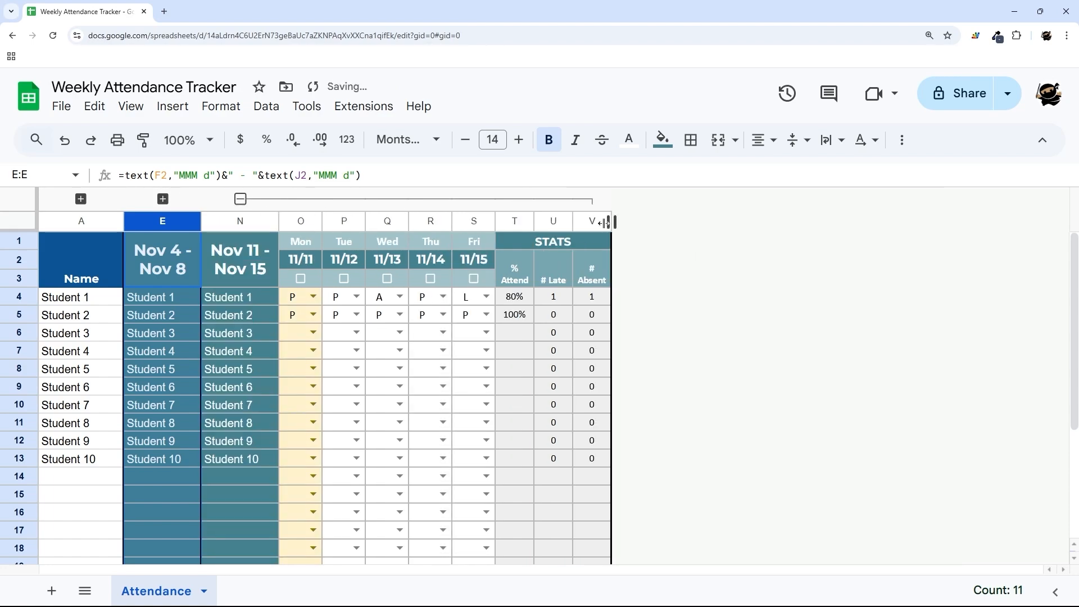
Insert 9 columns to the right of the Nov 11 - Nov 15 week in columns N to V
{"action": "left_click_drag", "start_coordinate": [597, 222], "coordinate": [239, 222]}
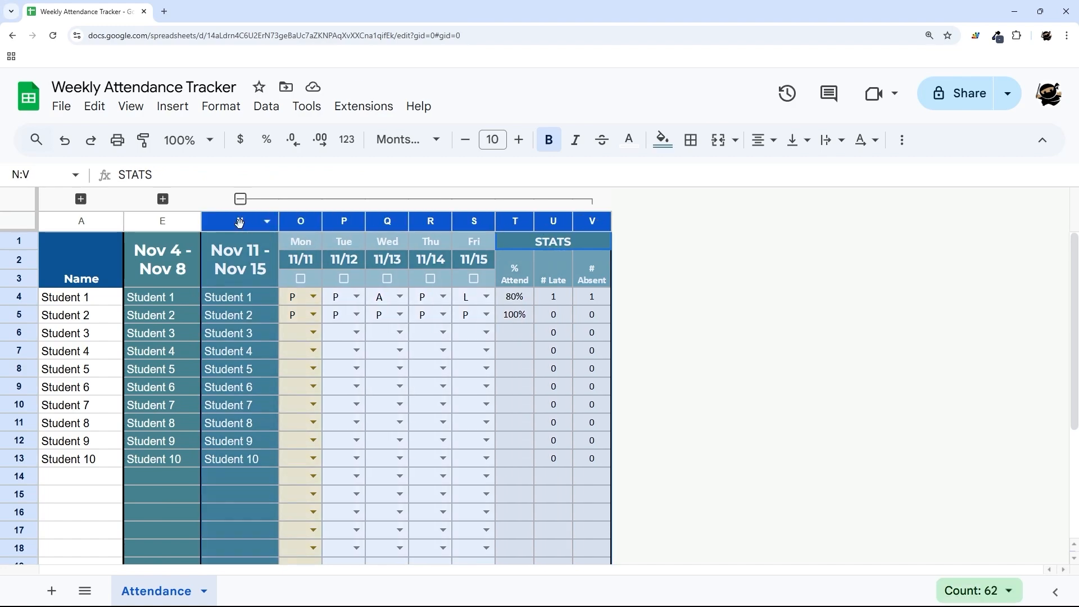
{"action": "right_click", "coordinate": [240, 220]}
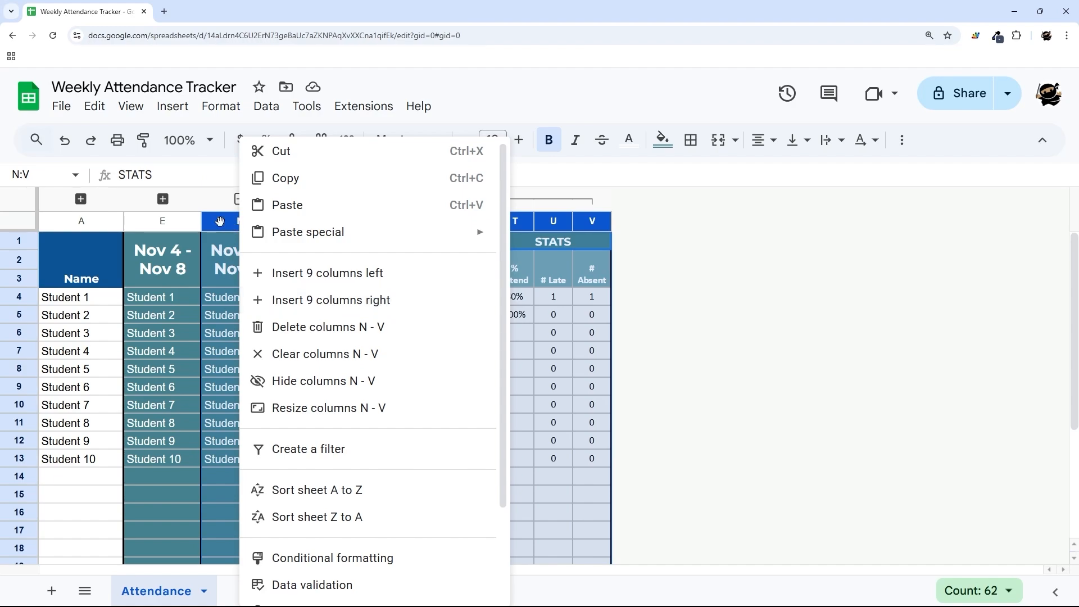
{"action": "left_click", "coordinate": [316, 301]}
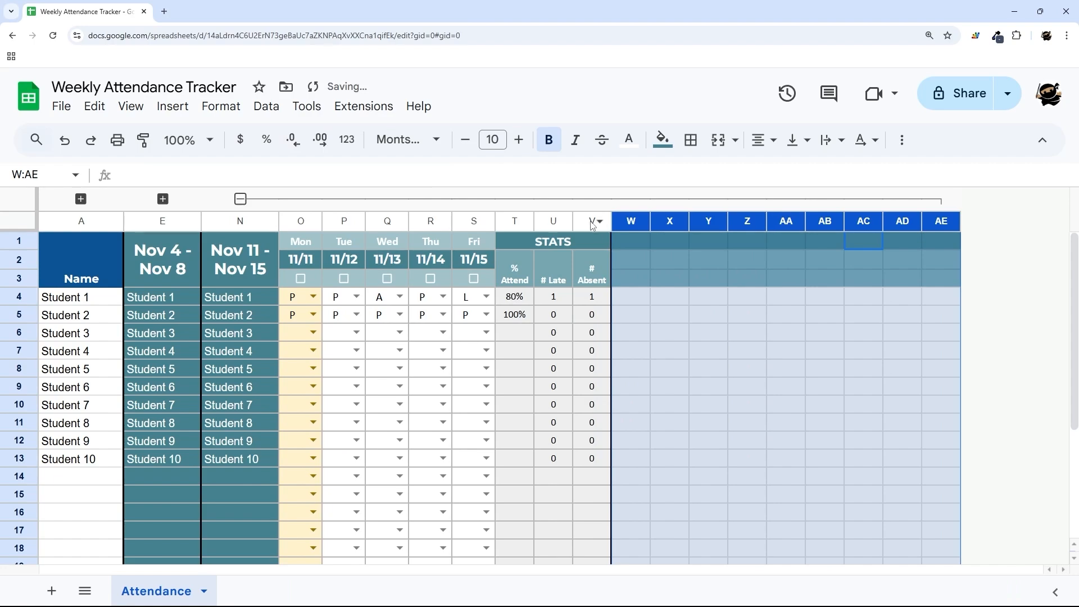
Copy the week in columns N to V into the new columns from W, and clear the copied attendance entries in X4:AB5
{"action": "left_click_drag", "start_coordinate": [593, 221], "coordinate": [261, 220]}
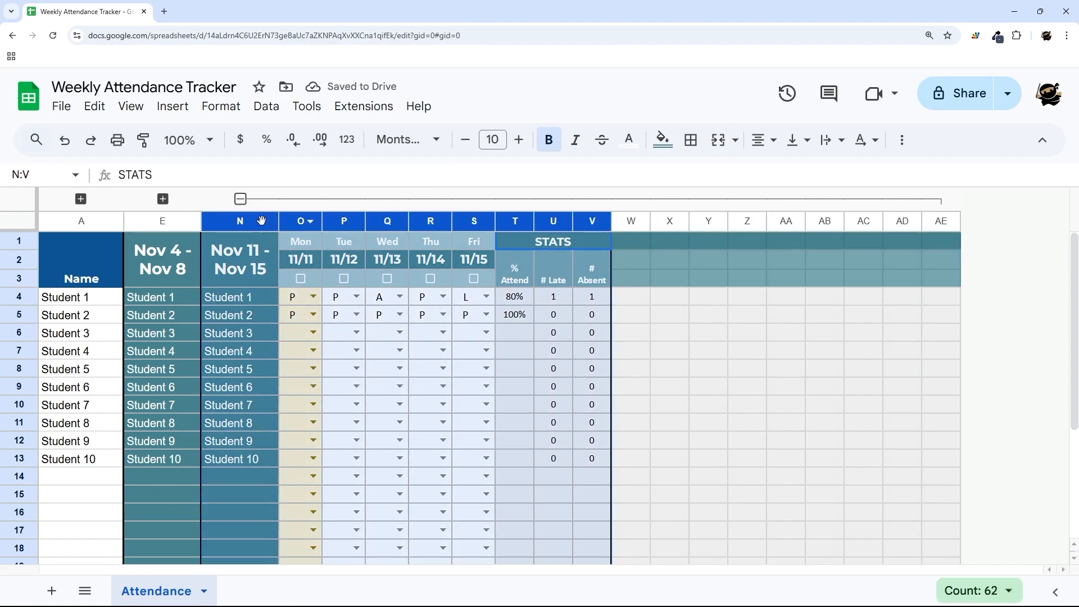
{"action": "key", "text": "ctrl+c"}
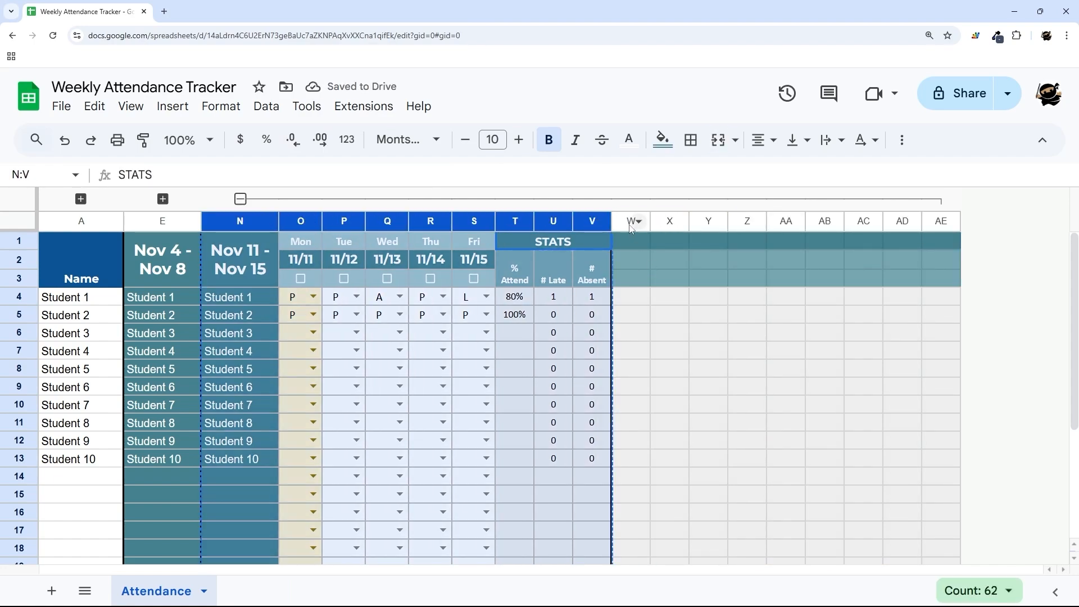
{"action": "left_click", "coordinate": [624, 220]}
{"action": "key", "text": "ctrl+v"}
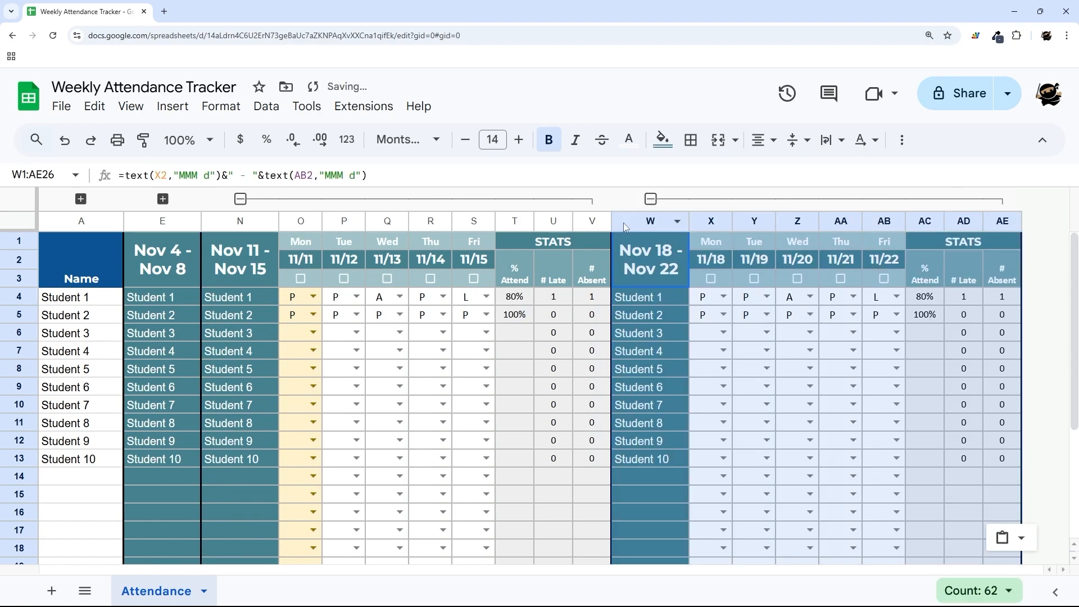
{"action": "left_click_drag", "start_coordinate": [709, 298], "coordinate": [880, 319]}
{"action": "key", "text": "Delete"}
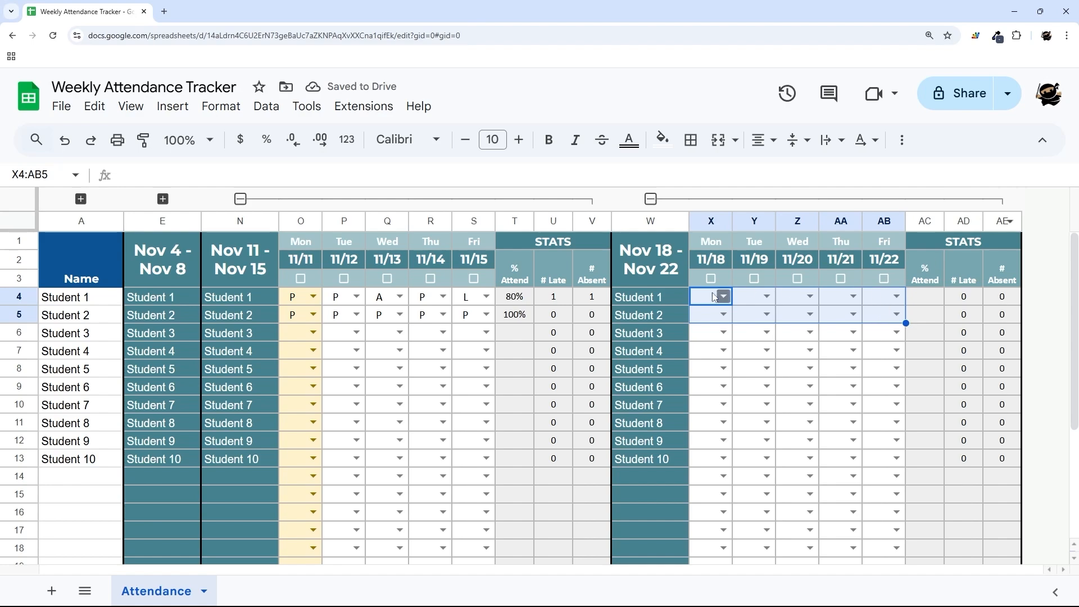
Compare the Nov 11 - Nov 15 and Nov 18 - Nov 22 column blocks, and select the new week's attendance cells X4:AB26
{"action": "left_click_drag", "start_coordinate": [590, 224], "coordinate": [240, 221]}
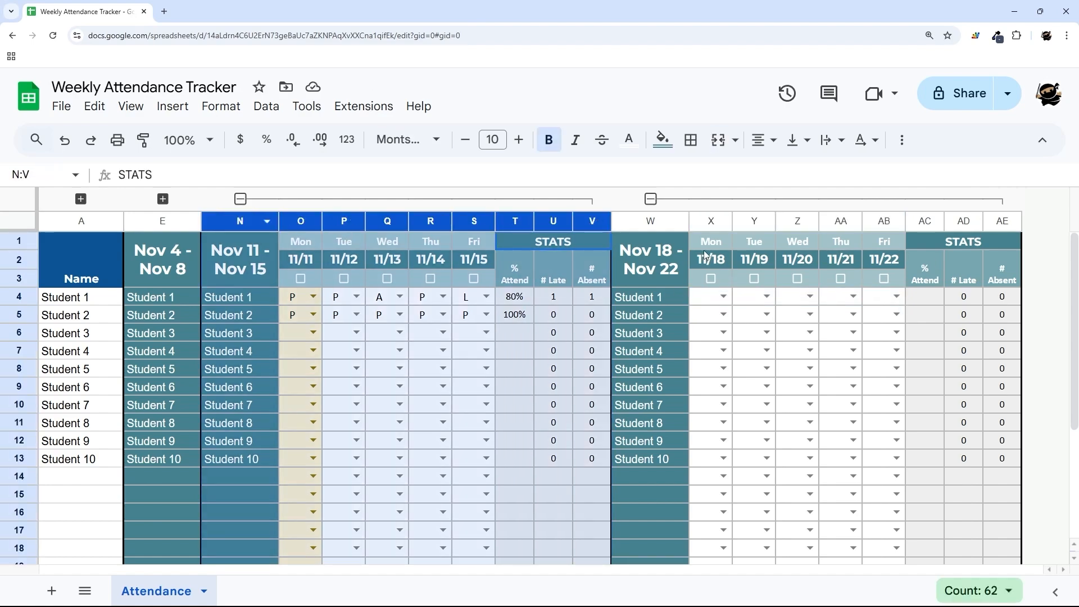
{"action": "left_click_drag", "start_coordinate": [656, 225], "coordinate": [1003, 221]}
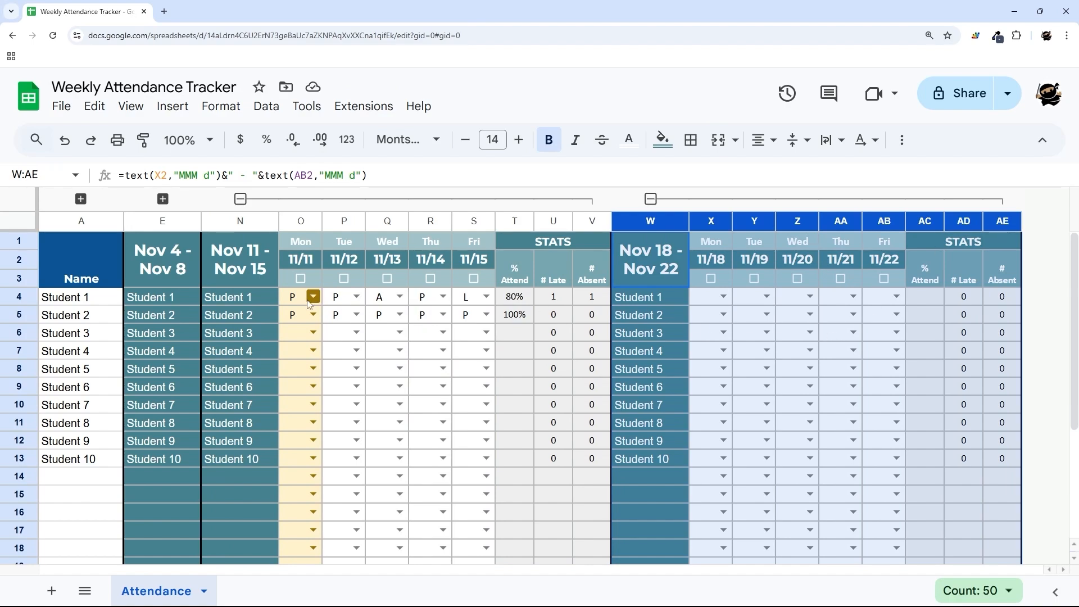
{"action": "left_click_drag", "start_coordinate": [707, 302], "coordinate": [896, 510]}
{"action": "scroll", "coordinate": [856, 418], "scroll_direction": "up", "scroll_amount": 3}
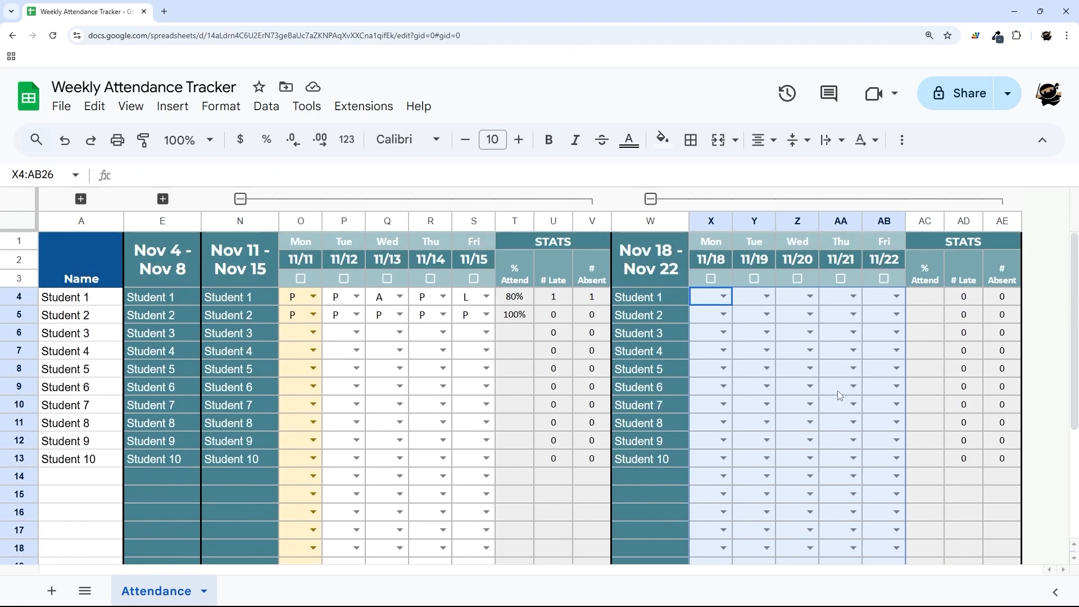
Test the checked-off formatting by ticking the Nov 18 - Nov 22 day checkboxes in X3:AB3 and clearing them all again
{"action": "left_click", "coordinate": [711, 278]}
{"action": "left_click", "coordinate": [754, 278]}
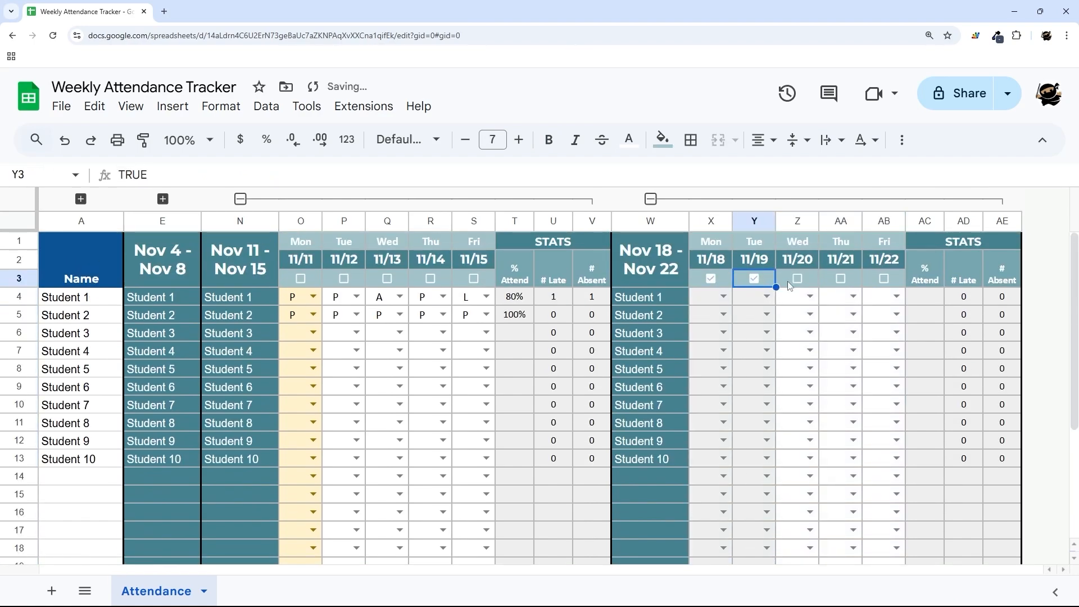
{"action": "left_click_drag", "start_coordinate": [895, 281], "coordinate": [719, 282]}
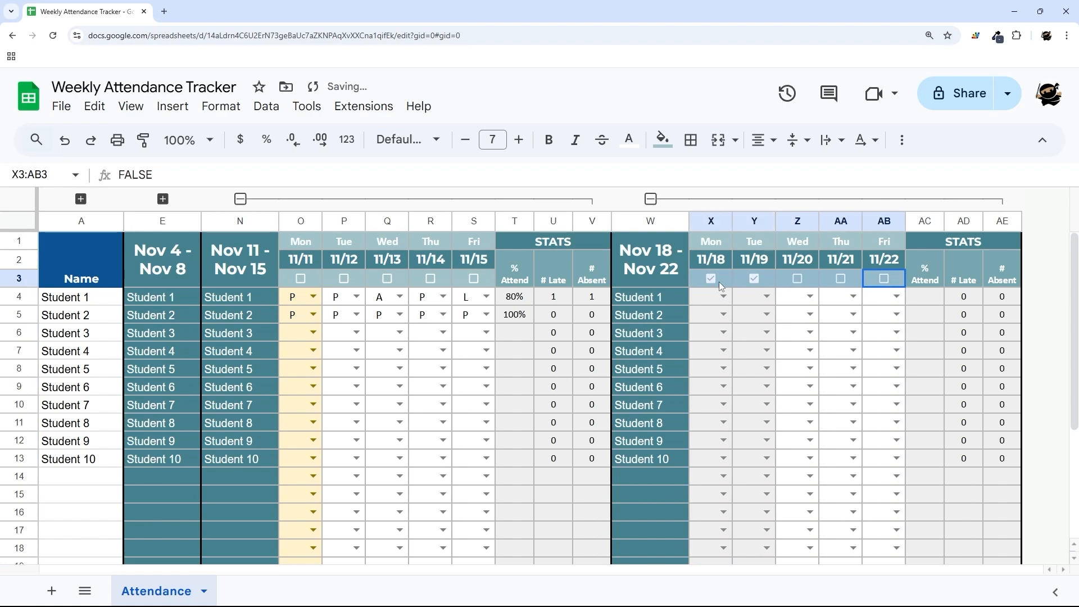
{"action": "key", "text": "space"}
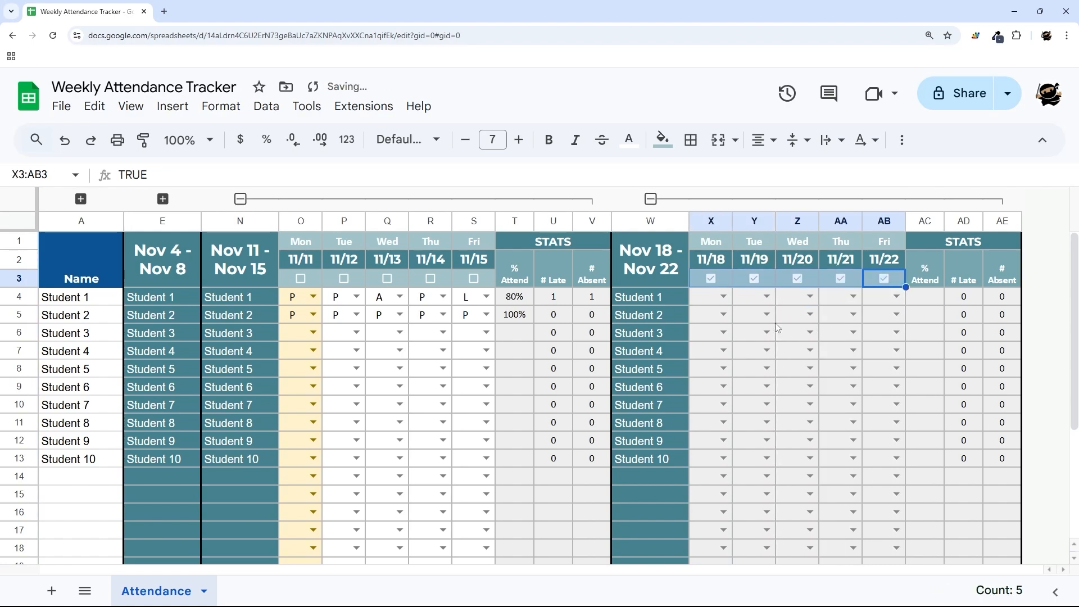
{"action": "key", "text": "space"}
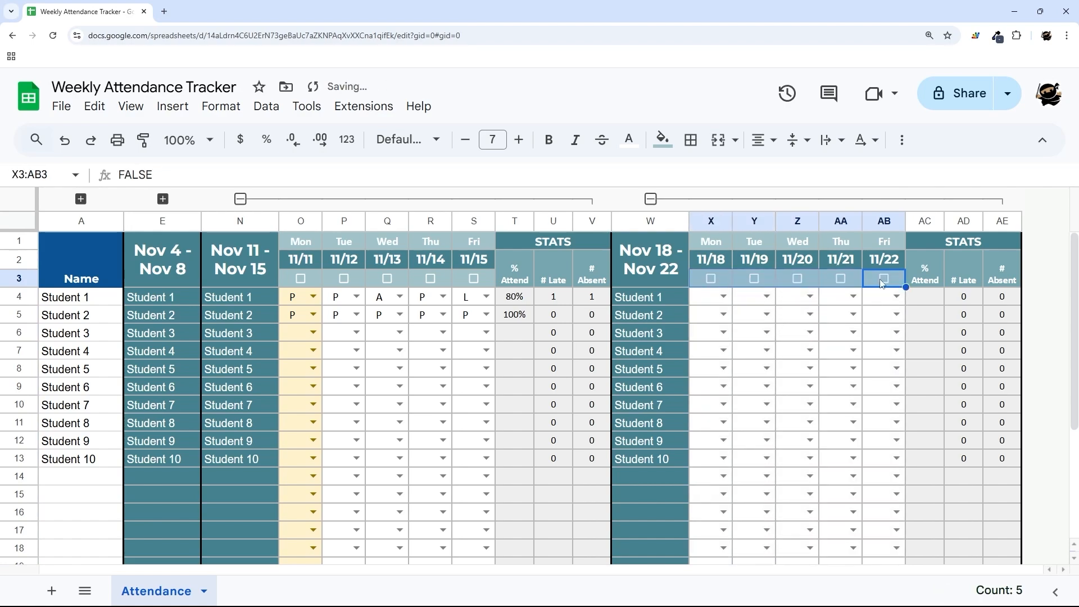
Expand the overall STATS column group and fill its cells B4:D26 with light gray
{"action": "left_click", "coordinate": [81, 199]}
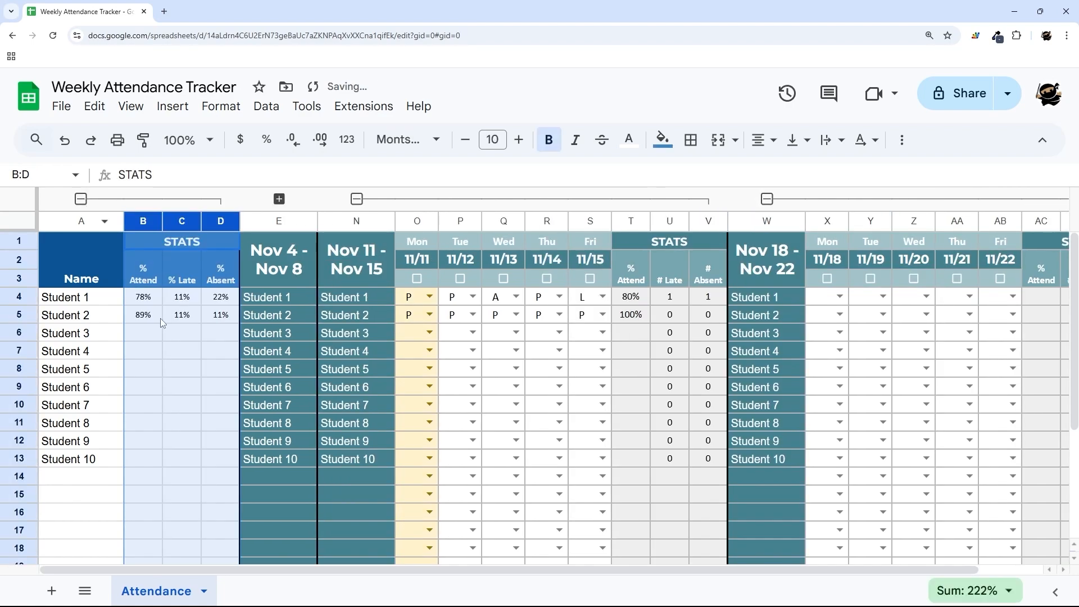
{"action": "left_click", "coordinate": [96, 304]}
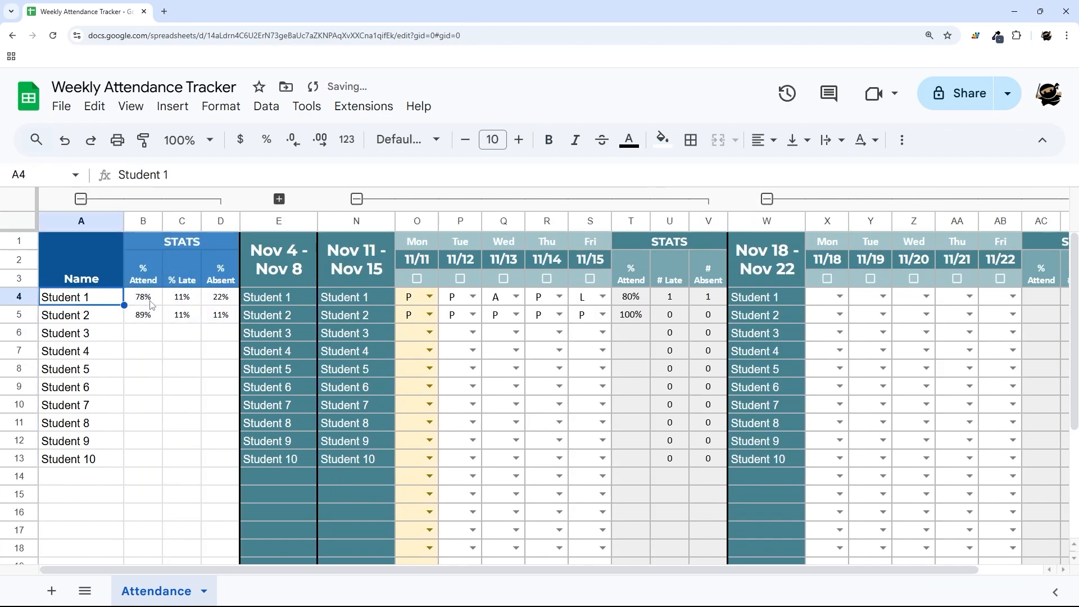
{"action": "left_click_drag", "start_coordinate": [147, 297], "coordinate": [217, 513]}
{"action": "scroll", "coordinate": [217, 513], "scroll_direction": "up", "scroll_amount": 3}
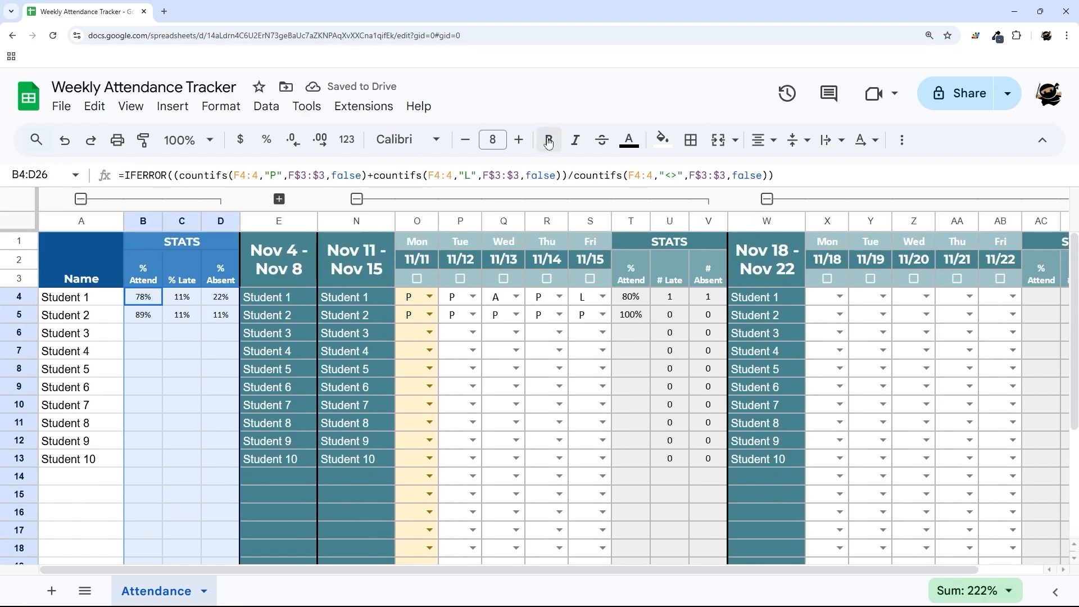
{"action": "left_click", "coordinate": [662, 140]}
{"action": "left_click", "coordinate": [799, 201]}
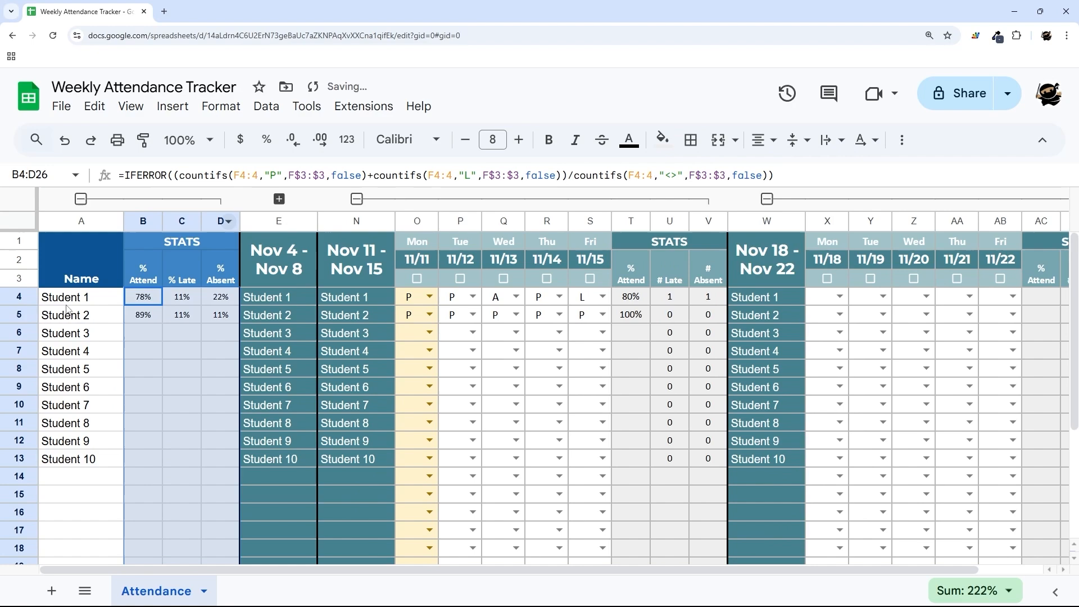
{"action": "left_click", "coordinate": [96, 338]}
Add a bottom border to the Name and overall STATS header block A1:D3
{"action": "left_click_drag", "start_coordinate": [93, 280], "coordinate": [222, 279]}
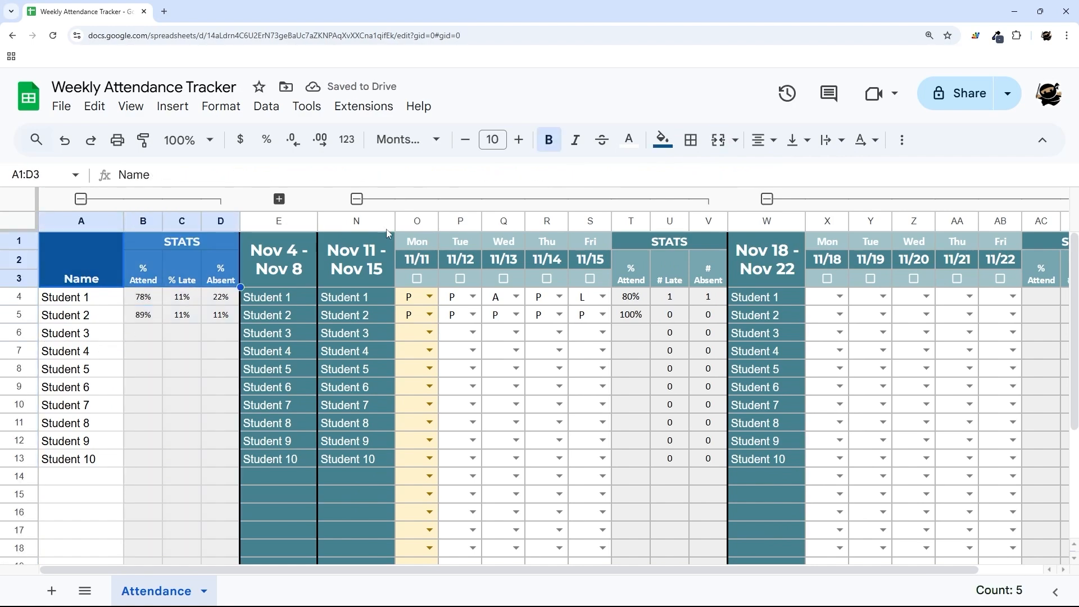
{"action": "left_click", "coordinate": [690, 140]}
{"action": "left_click", "coordinate": [785, 205]}
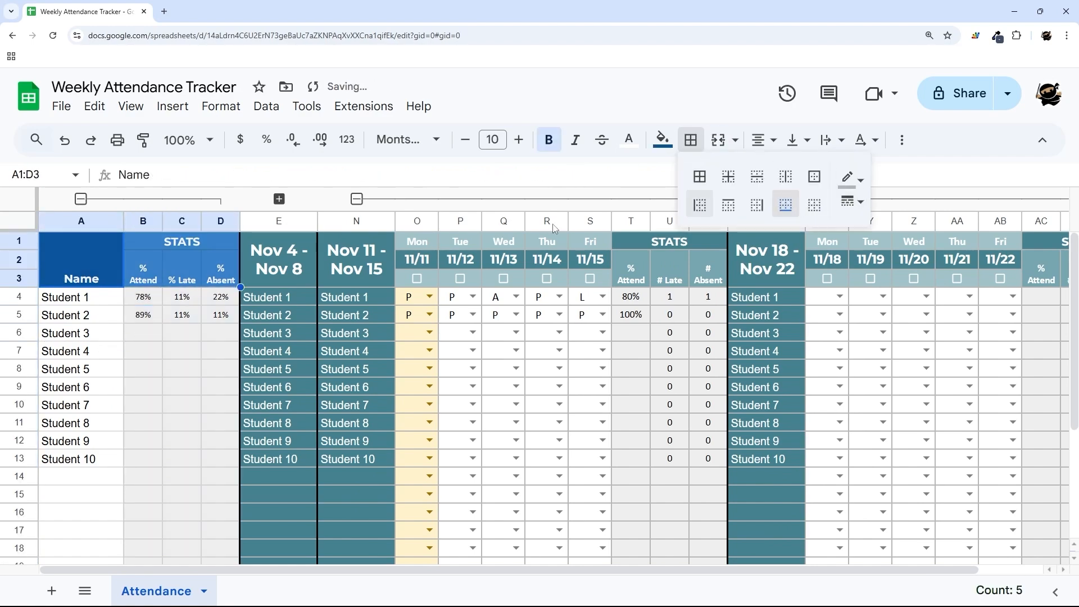
{"action": "left_click", "coordinate": [128, 376]}
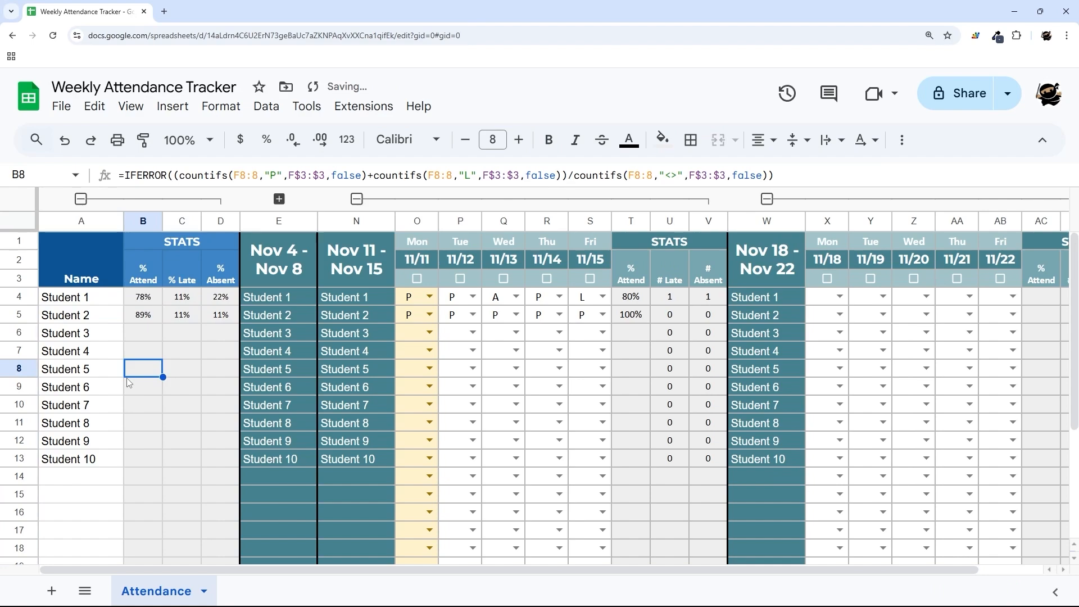